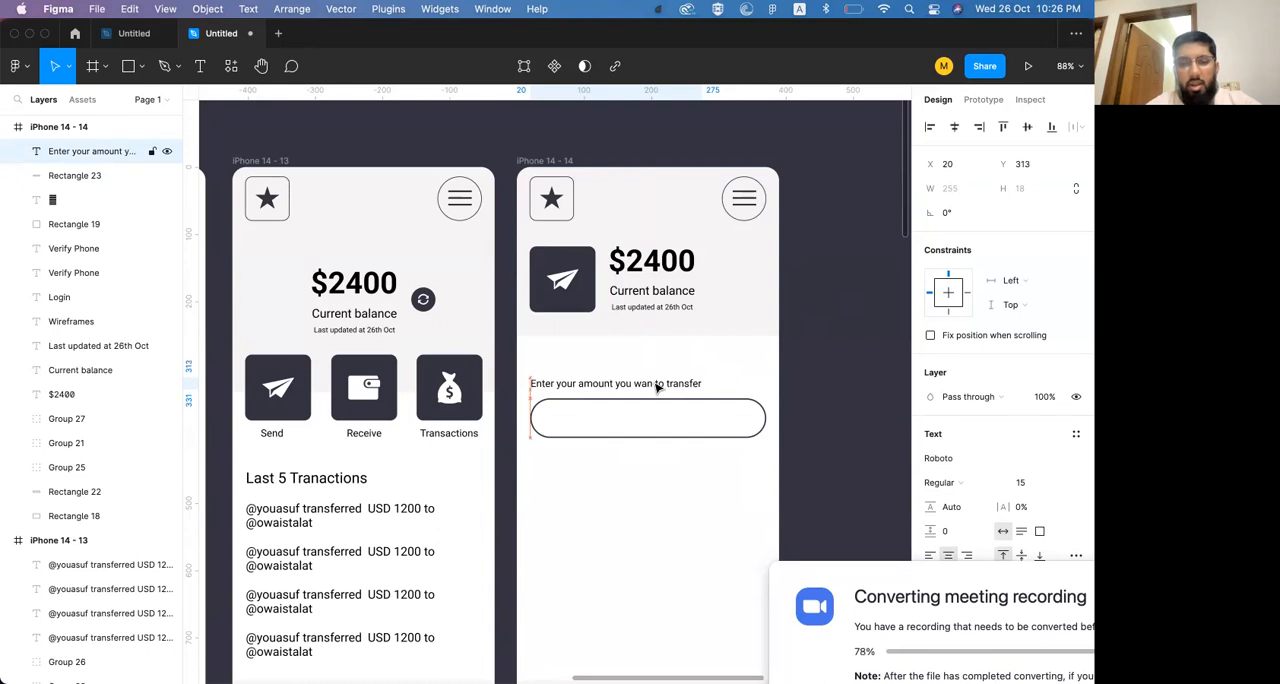
Replace the duplicated prompt text inside the rounded amount field with "300"
{"action": "double_click", "coordinate": [652, 417]}
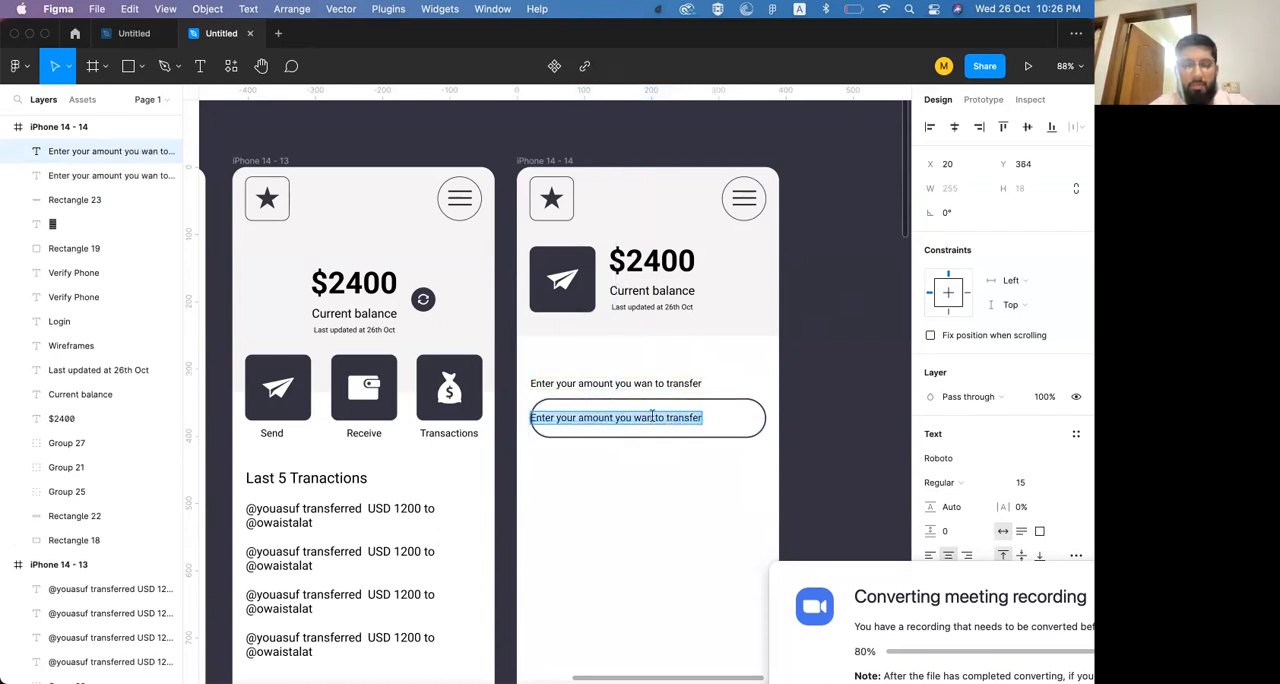
{"action": "type", "text": "300"}
{"action": "key", "text": "super+a"}
{"action": "key", "text": "Escape"}
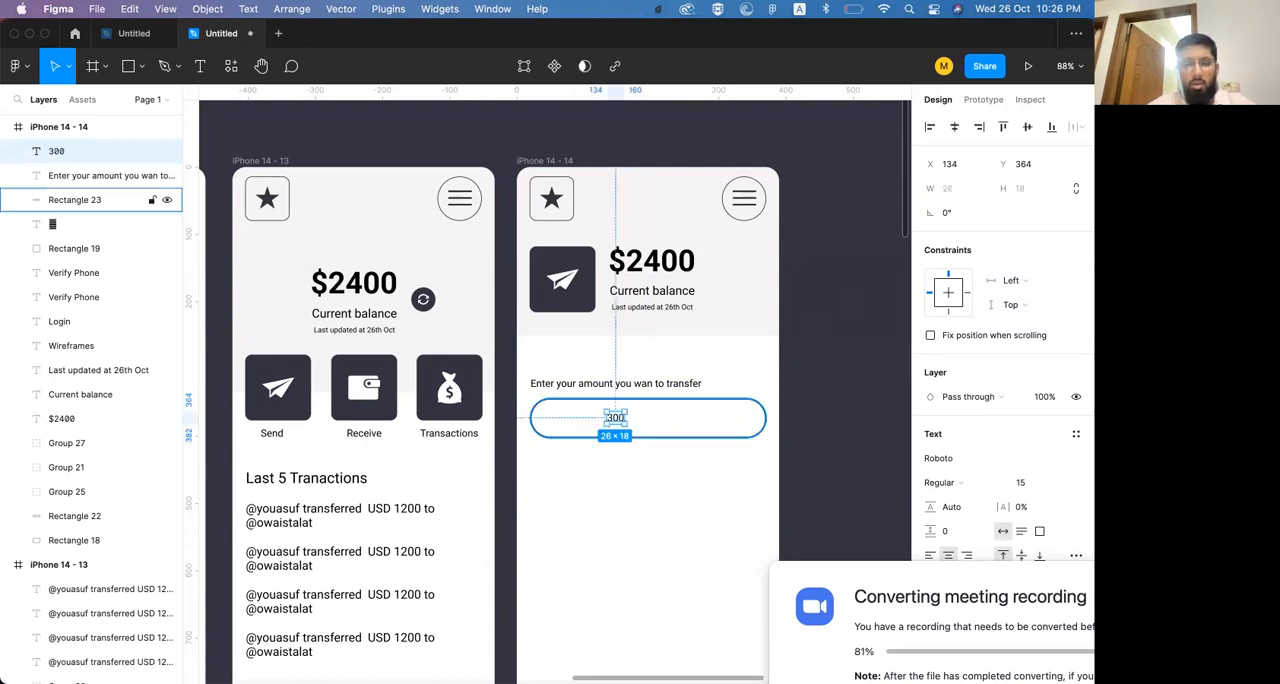
Enlarge the 300 text to font size 24 and center it within the amount field at Y 361
{"action": "key", "text": "super+shift+period"}
{"action": "key", "text": "super+shift+period"}
{"action": "key", "text": "super+shift+period"}
{"action": "key", "text": "super+shift+period"}
{"action": "key", "text": "super+shift+period"}
{"action": "key", "text": "super+shift+period"}
{"action": "key", "text": "super+shift+period"}
{"action": "key", "text": "super+shift+period"}
{"action": "key", "text": "super+shift+period"}
{"action": "key", "text": "super+shift+period"}
{"action": "key", "text": "super+shift+comma"}
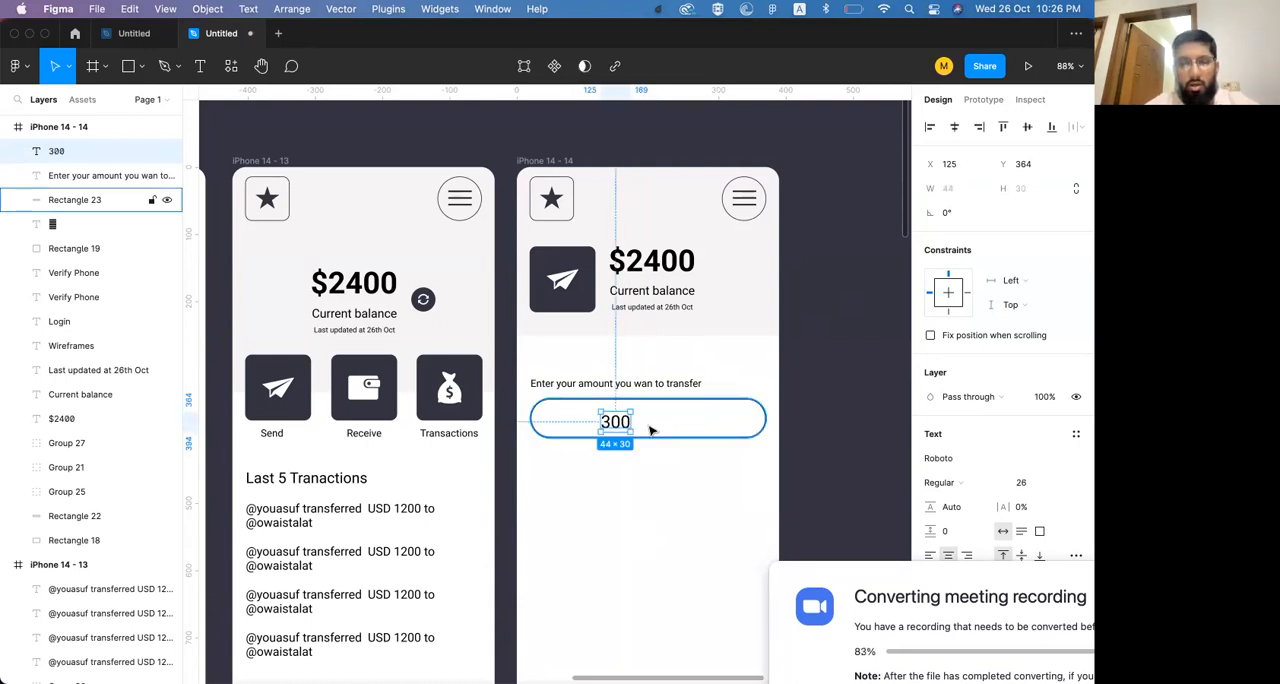
{"action": "key", "text": "Up"}
{"action": "key", "text": "Up"}
{"action": "key", "text": "Up"}
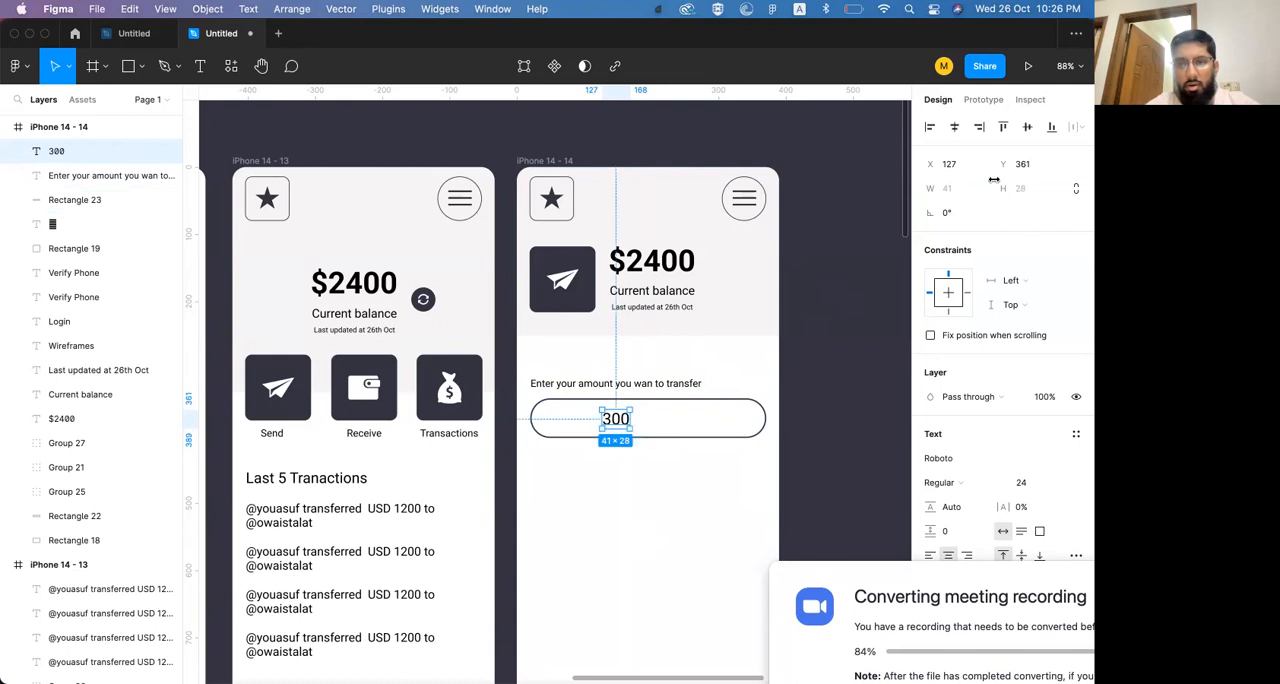
{"action": "left_click", "coordinate": [955, 127]}
Duplicate the 300 text near the left end of the amount field and change the copy to "USD"
{"action": "left_click_drag", "start_coordinate": [652, 422], "coordinate": [573, 427]}
{"action": "double_click", "coordinate": [566, 421]}
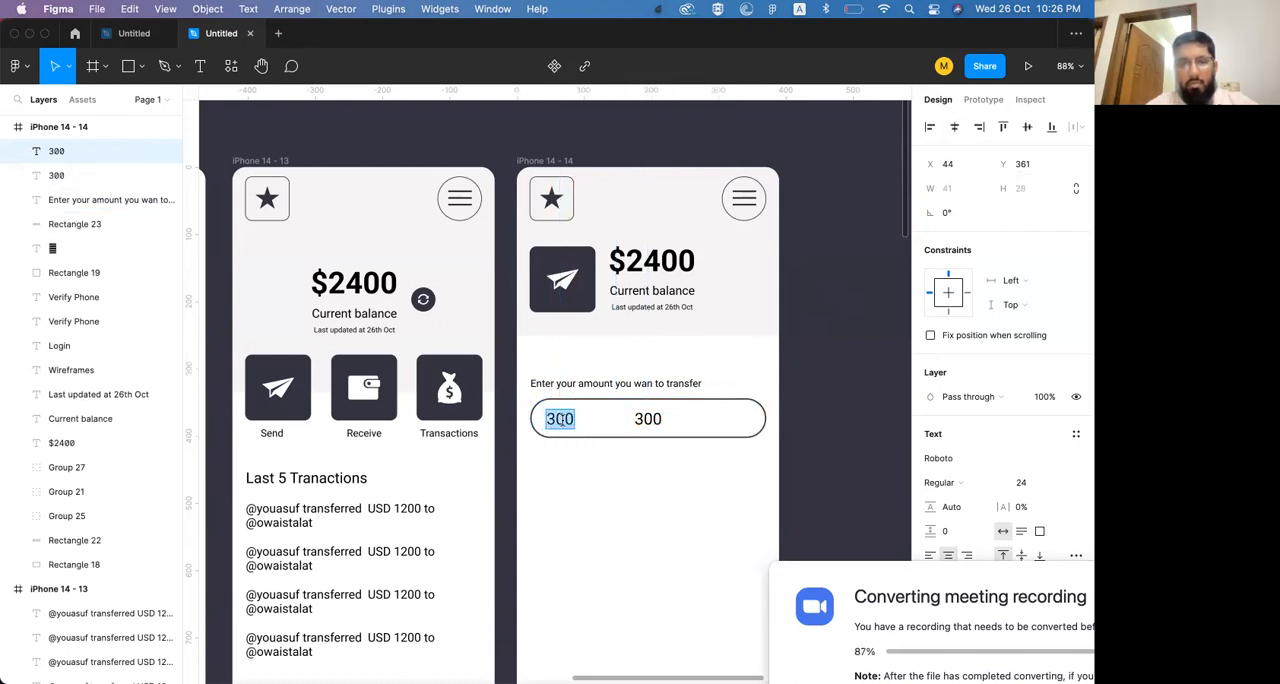
{"action": "type", "text": "USD"}
{"action": "key", "text": "Escape"}
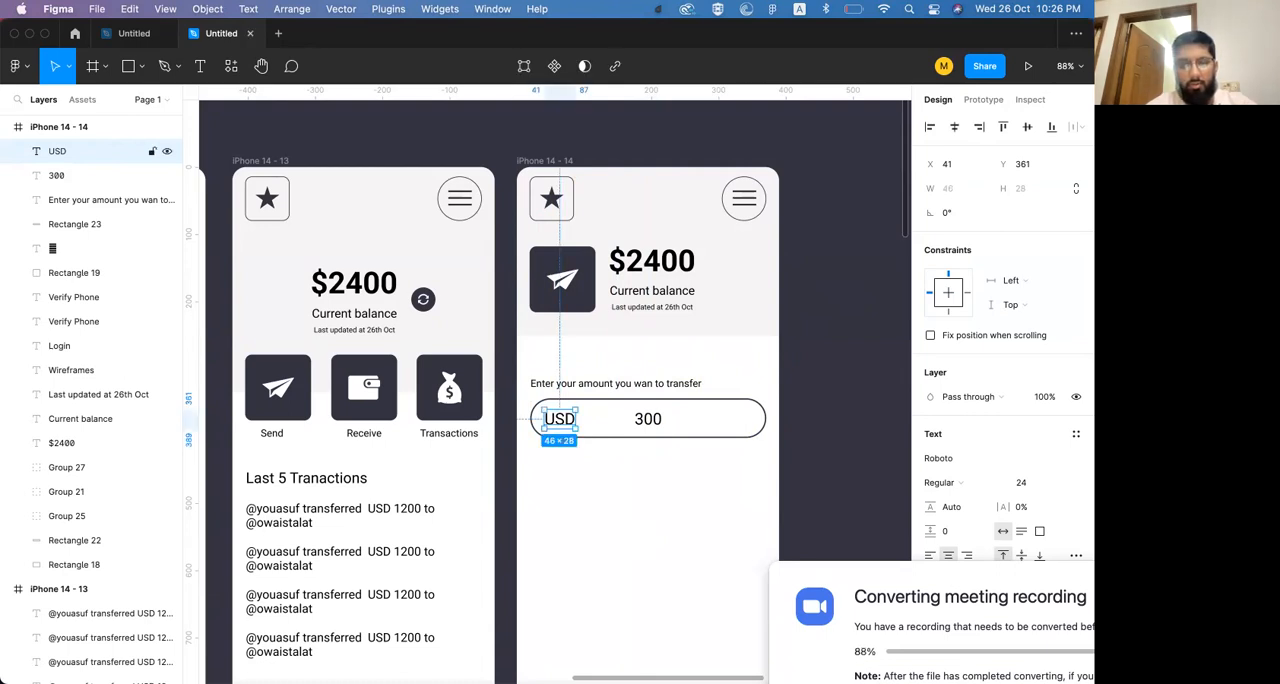
Set the USD label to font size 16 at 100% opacity
{"action": "key", "text": "1"}
{"action": "key", "text": "2"}
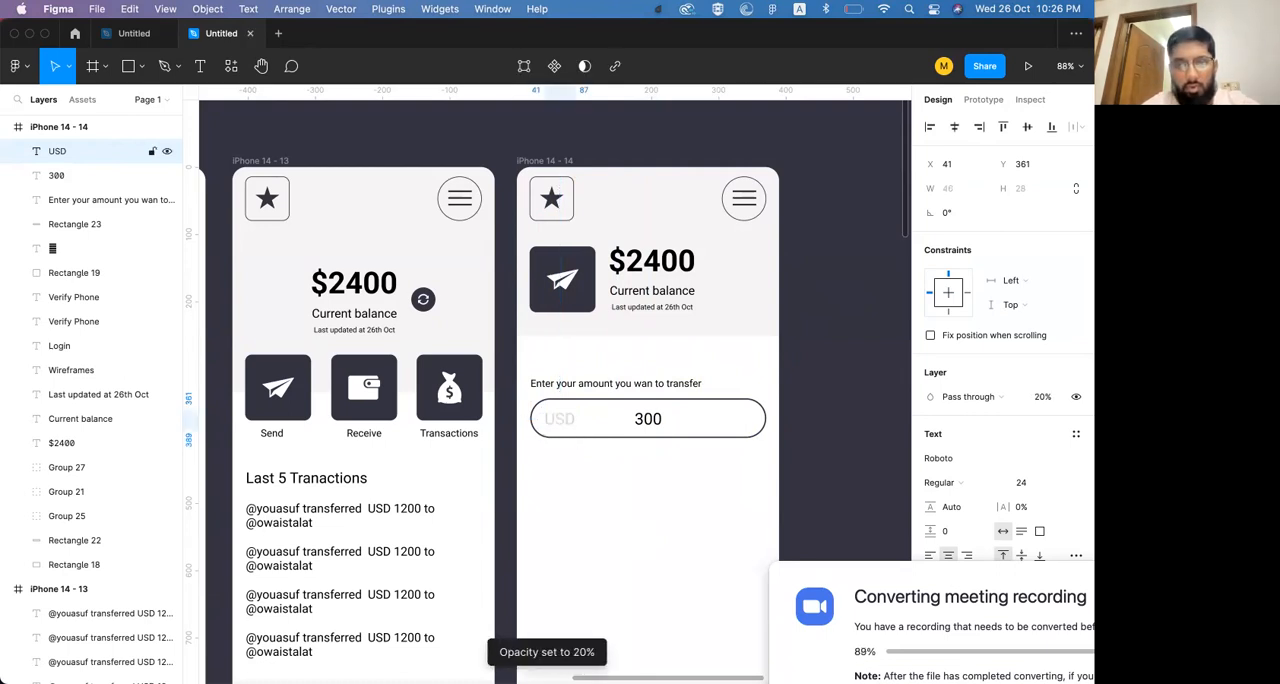
{"action": "key", "text": "super+shift+comma"}
{"action": "key", "text": "super+shift+comma"}
{"action": "key", "text": "super+shift+comma"}
{"action": "key", "text": "super+shift+comma"}
{"action": "key", "text": "super+shift+comma"}
{"action": "key", "text": "super+shift+comma"}
{"action": "key", "text": "super+shift+comma"}
{"action": "key", "text": "super+shift+comma"}
{"action": "key", "text": "super+shift+comma"}
{"action": "key", "text": "super+shift+comma"}
{"action": "key", "text": "super+shift+comma"}
{"action": "key", "text": "super+shift+comma"}
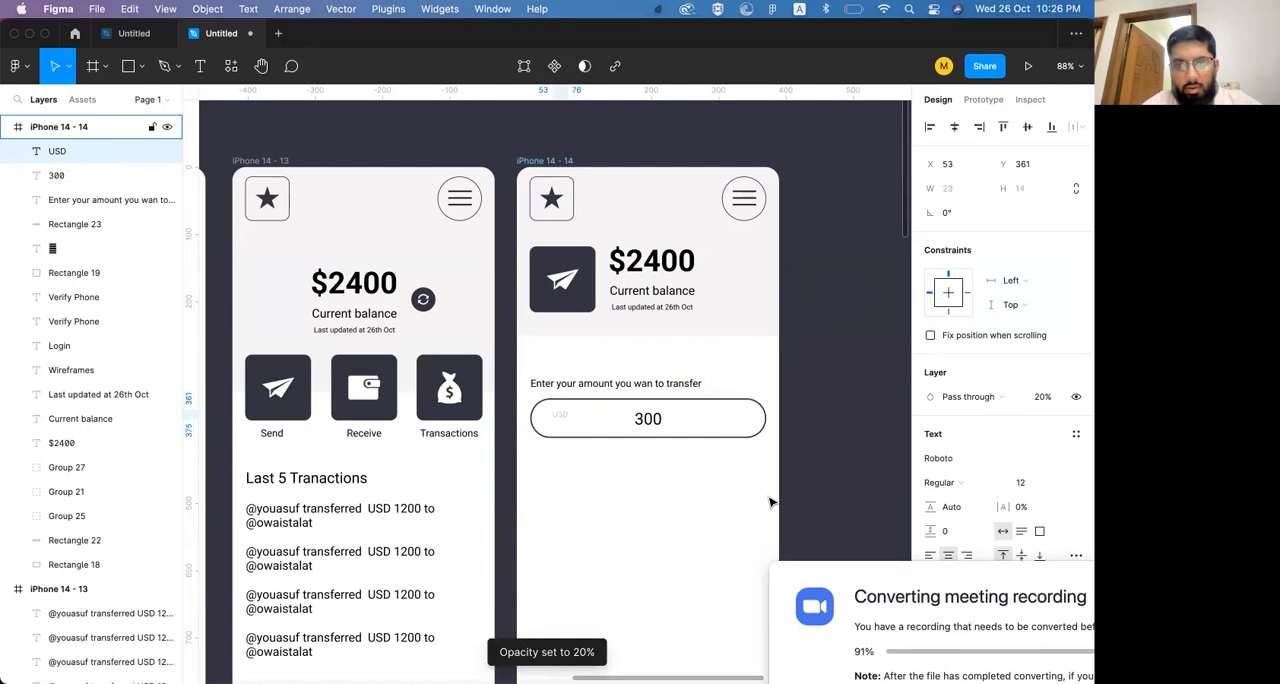
{"action": "key", "text": "super+shift+period"}
{"action": "key", "text": "super+shift+period"}
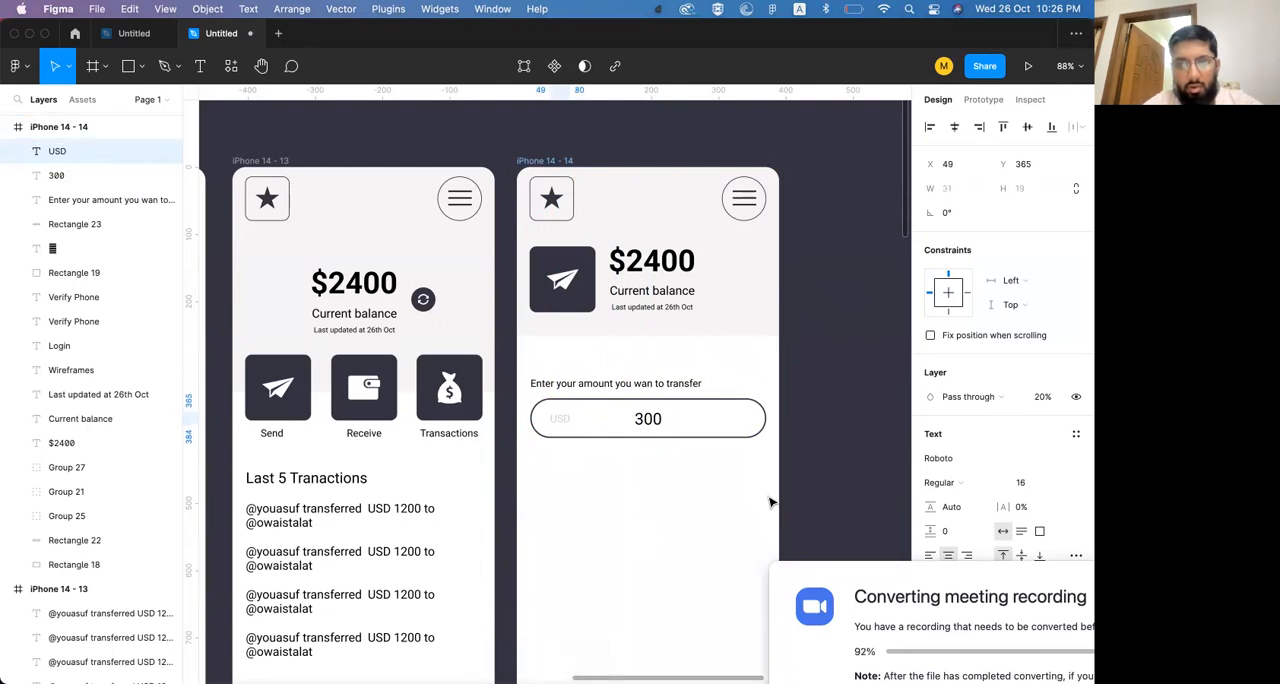
{"action": "key", "text": "0"}
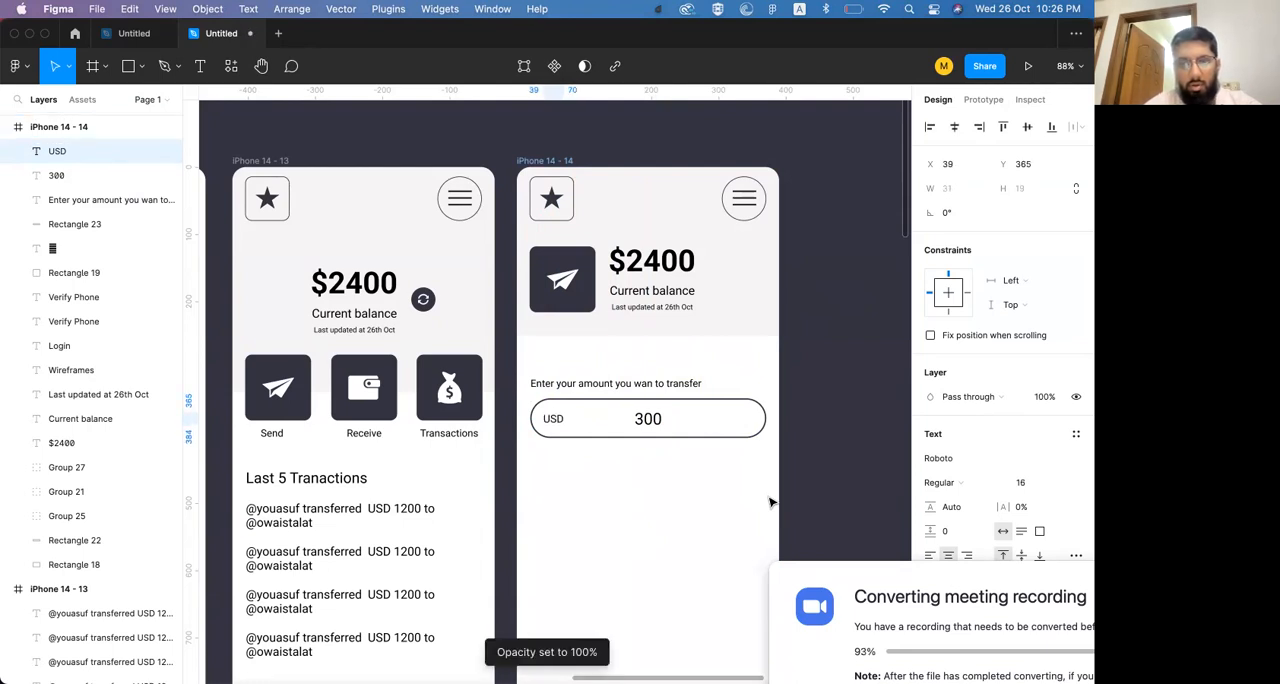
Duplicate the transfer amount prompt just below the amount field and clear its wording for a new message
{"action": "left_click", "coordinate": [648, 420]}
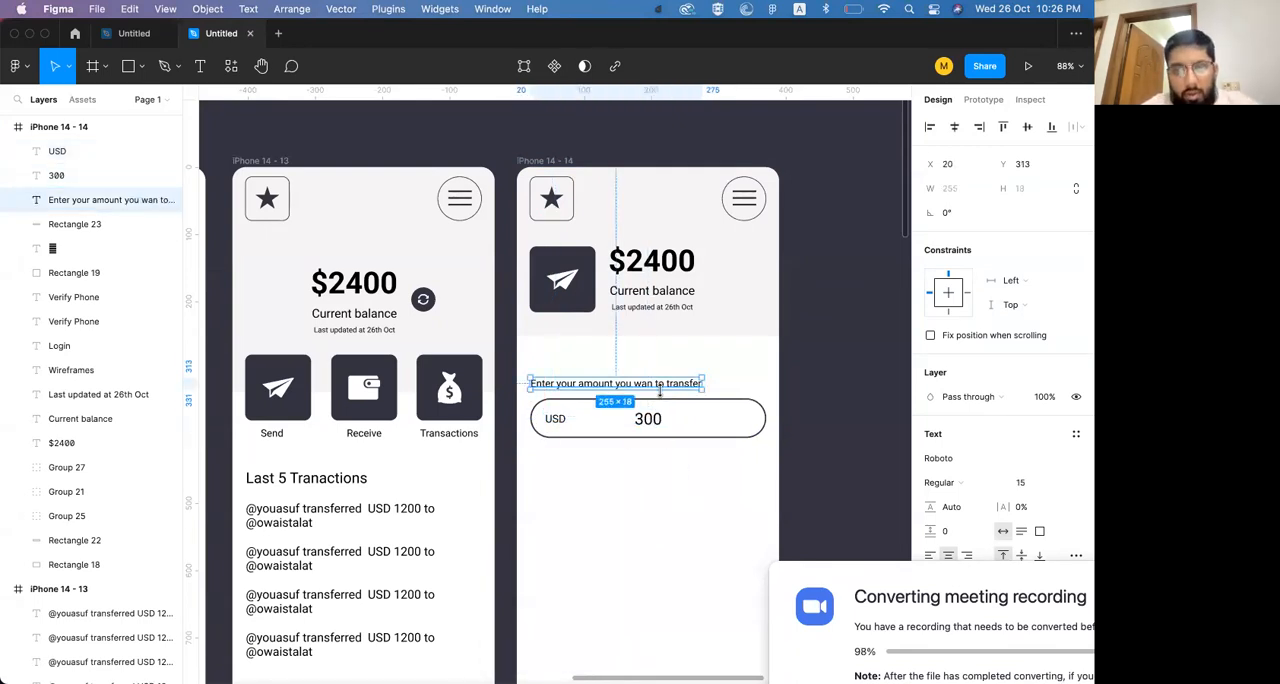
{"action": "left_click", "coordinate": [655, 390]}
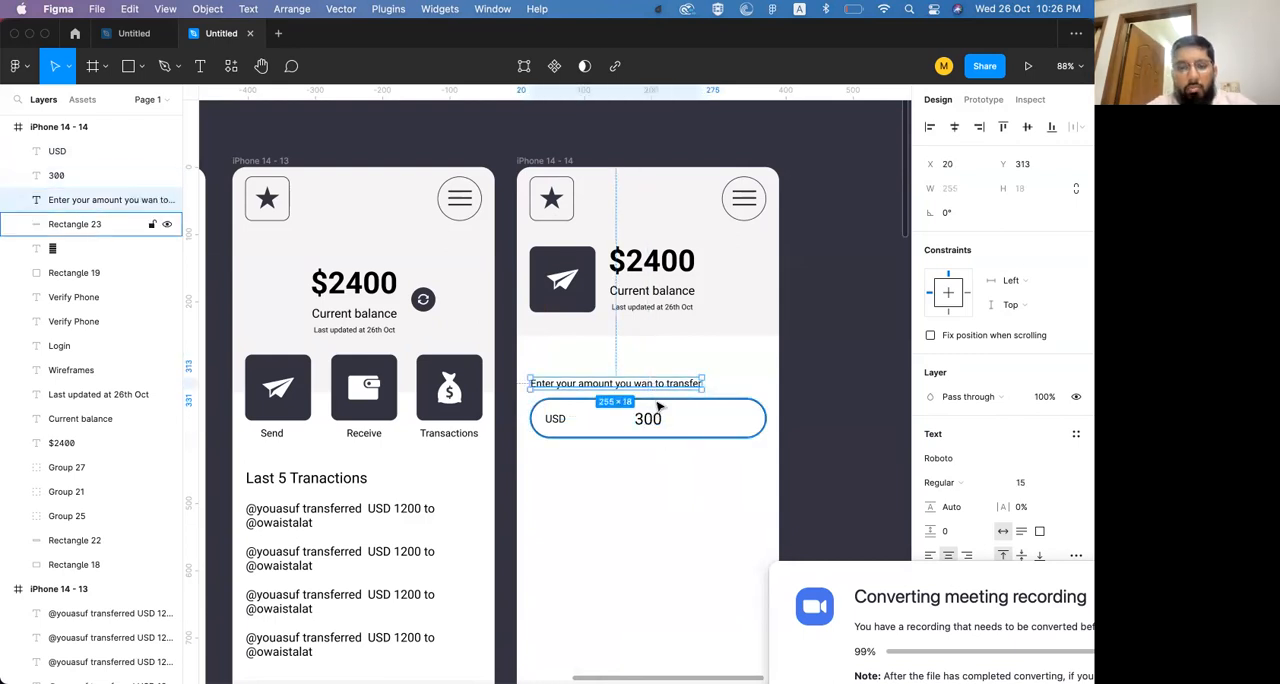
{"action": "left_click_drag", "start_coordinate": [661, 386], "coordinate": [659, 458], "text": "alt"}
{"action": "key", "text": "super+Tab"}
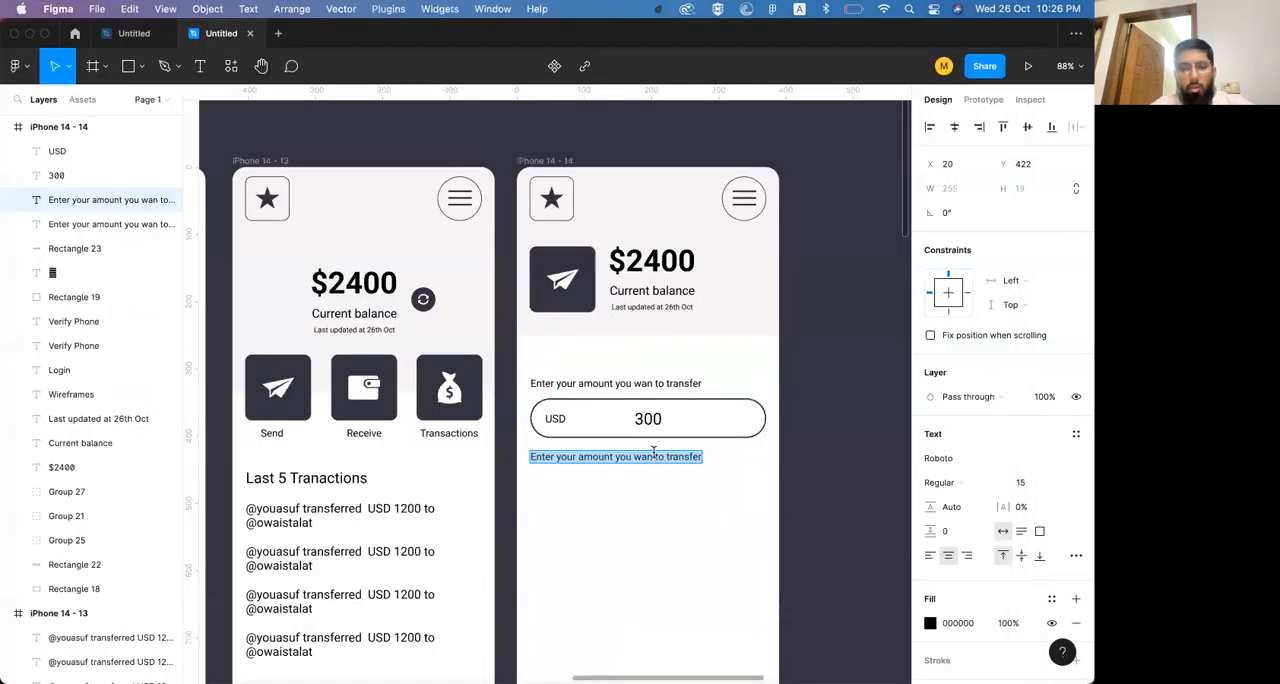
{"action": "type", "text": "YU"}
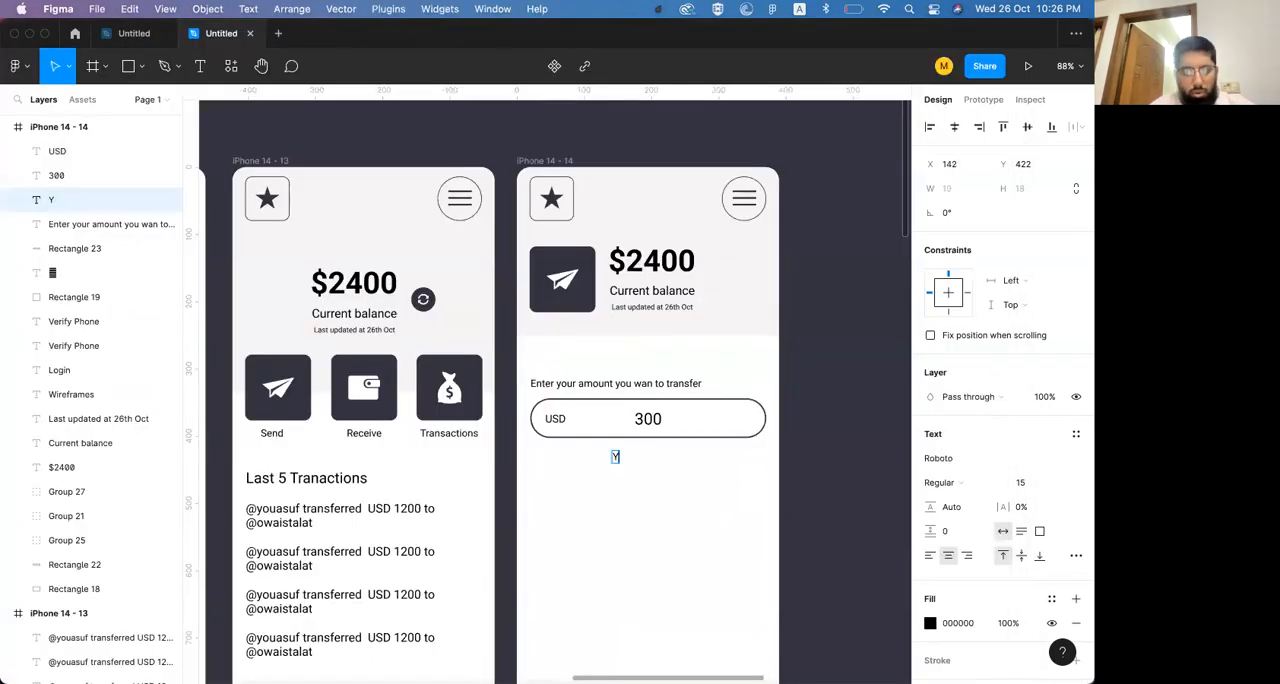
{"action": "key", "text": "Escape"}
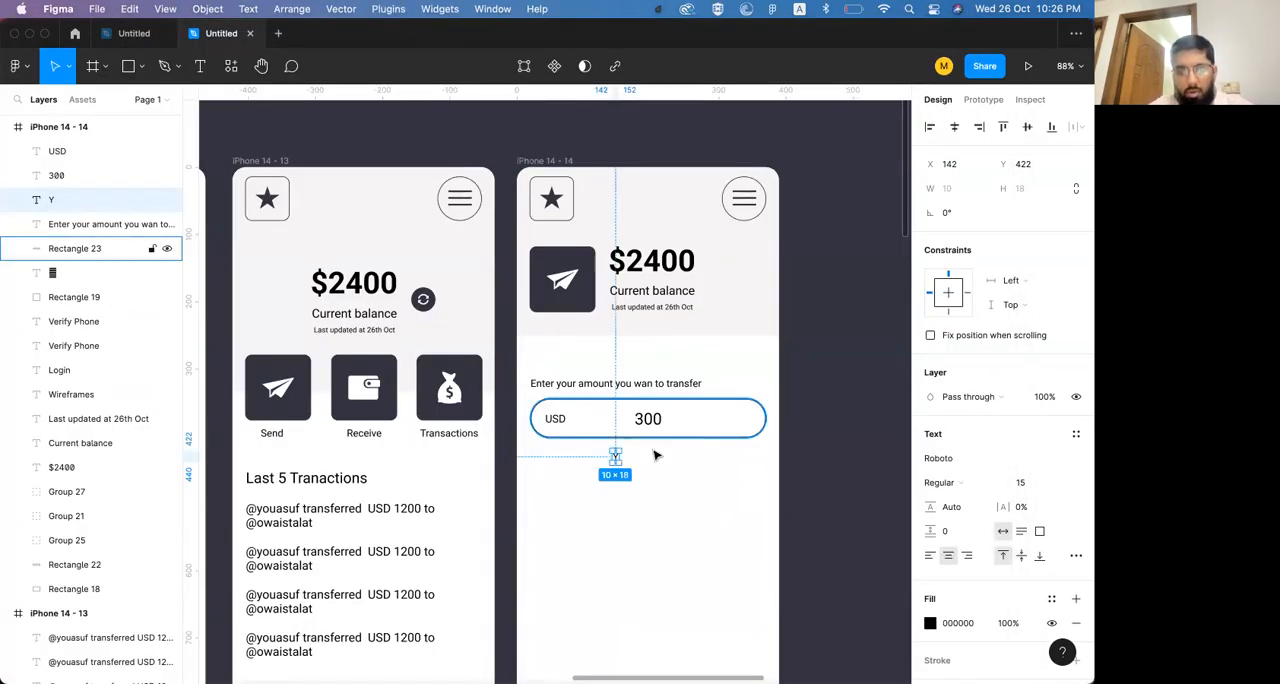
Change the text below the amount field to "Your remaining balance will be $2100"
{"action": "double_click", "coordinate": [615, 457]}
{"action": "type", "text": "Your remaining"}
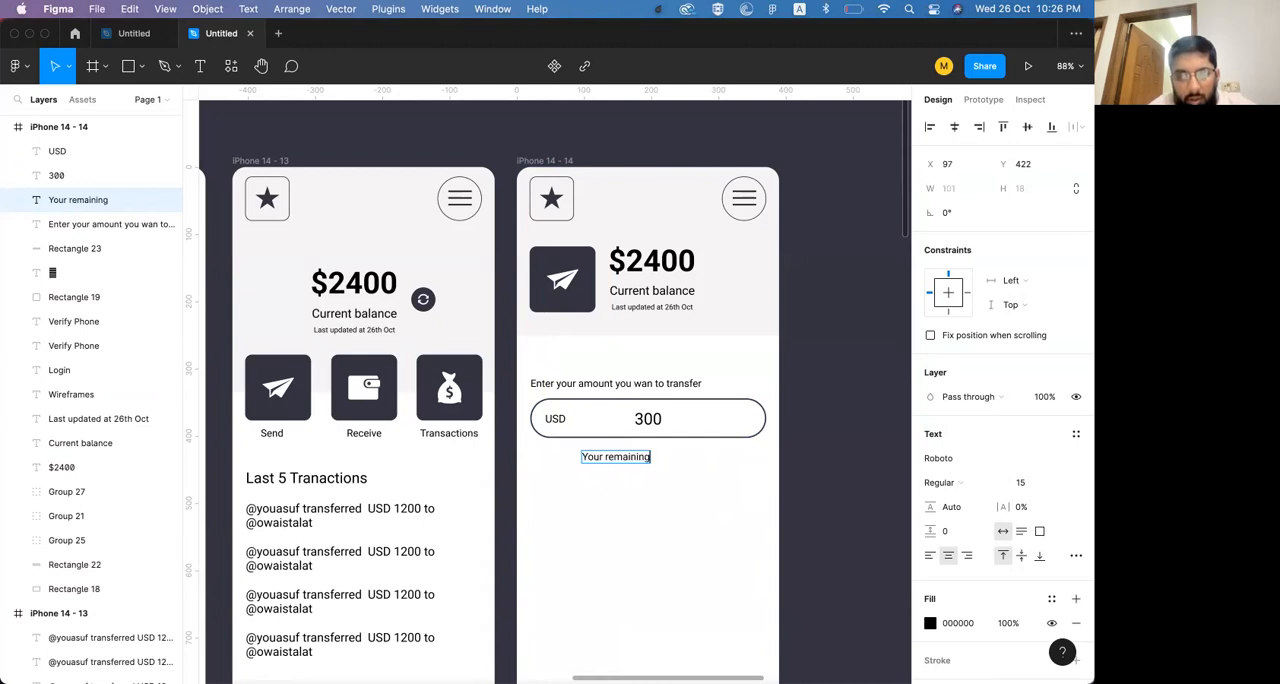
{"action": "type", "text": " balance will be"}
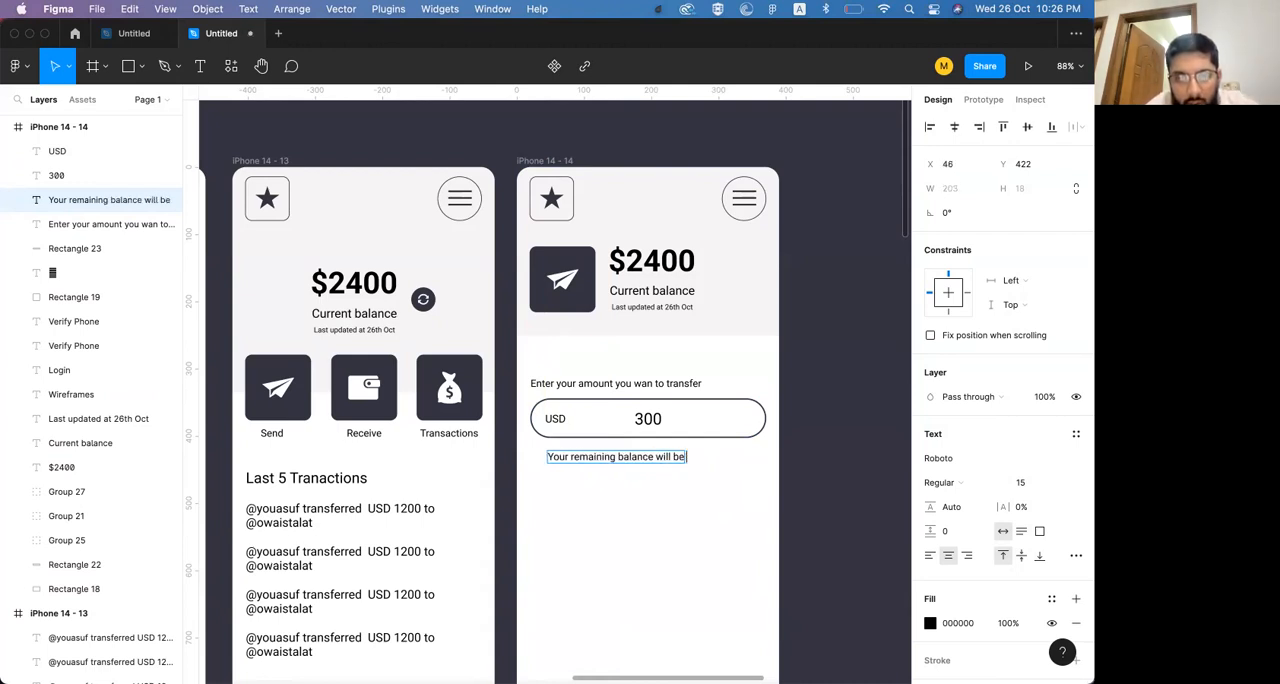
{"action": "type", "text": " 2100"}
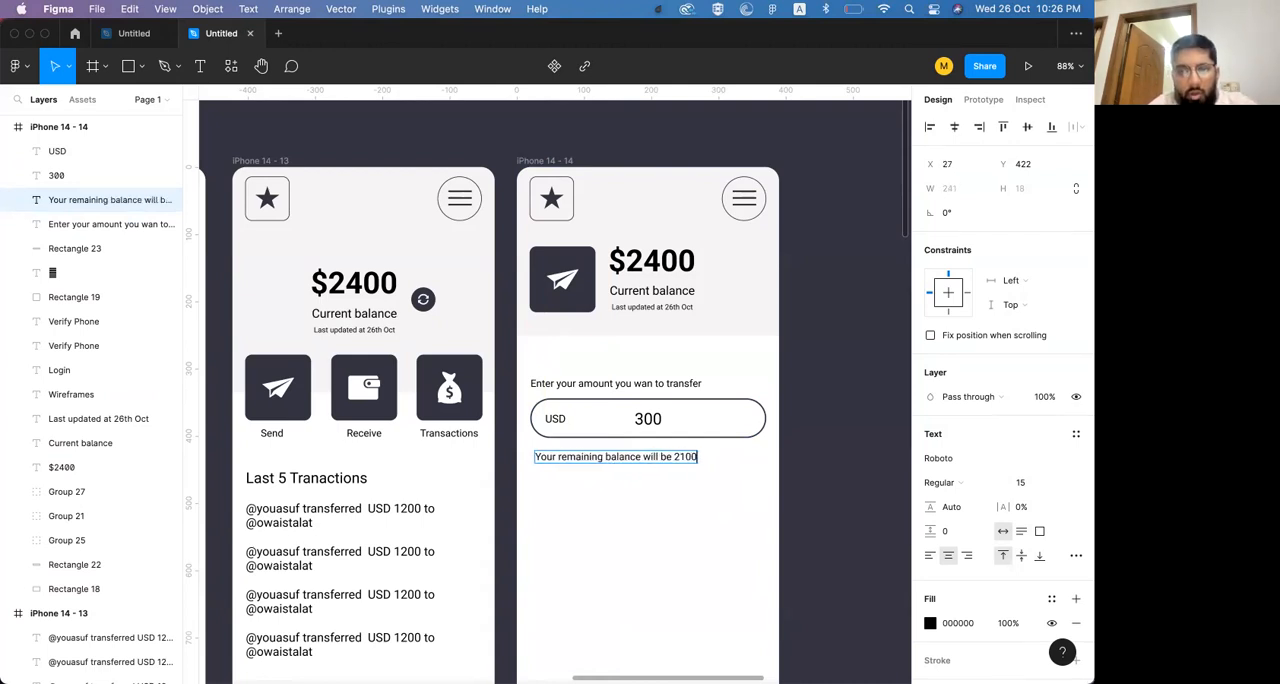
{"action": "type", "text": "$"}
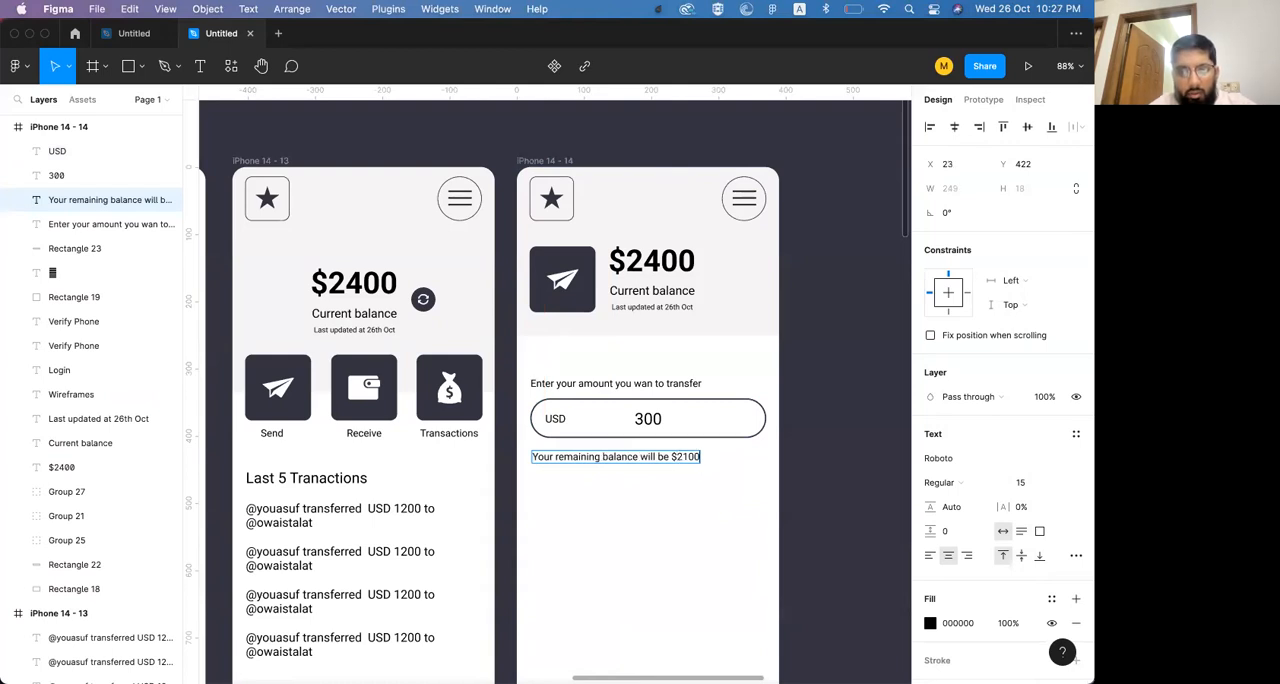
{"action": "key", "text": "Escape"}
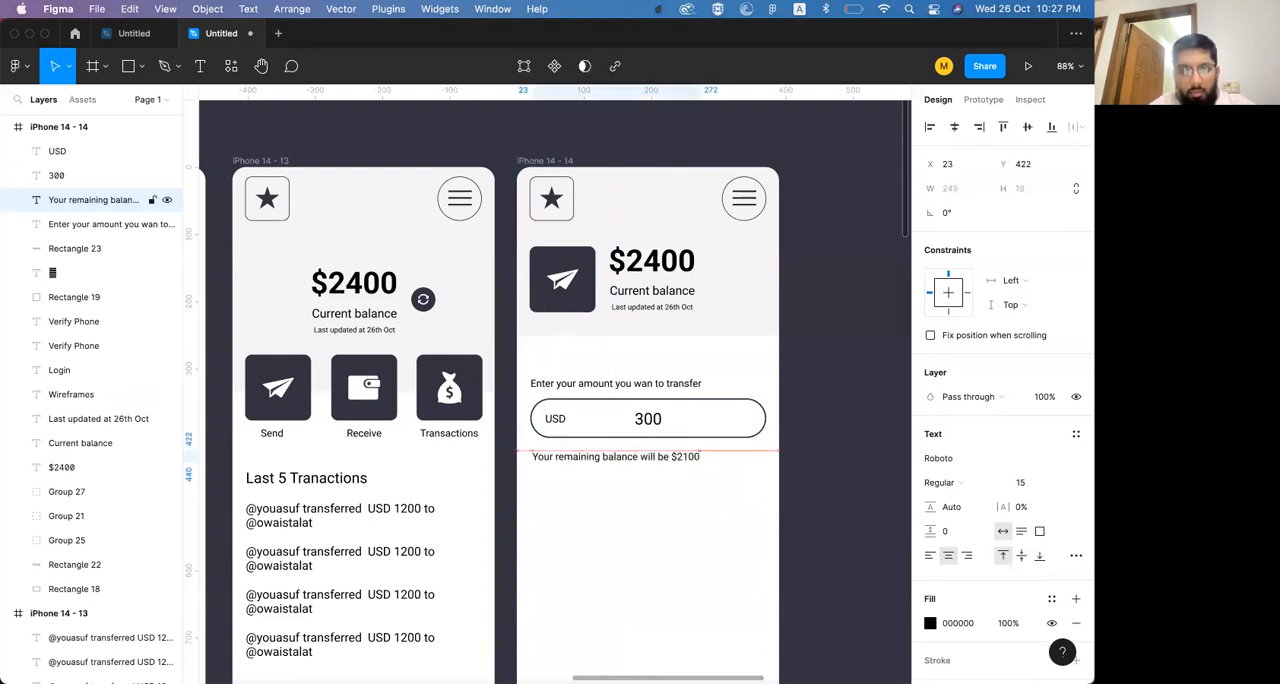
Left-align the transfer prompt, the amount field's outline and the remaining balance text with each other
{"action": "left_click", "coordinate": [568, 388], "text": "shift"}
{"action": "left_click", "coordinate": [567, 418], "text": "shift"}
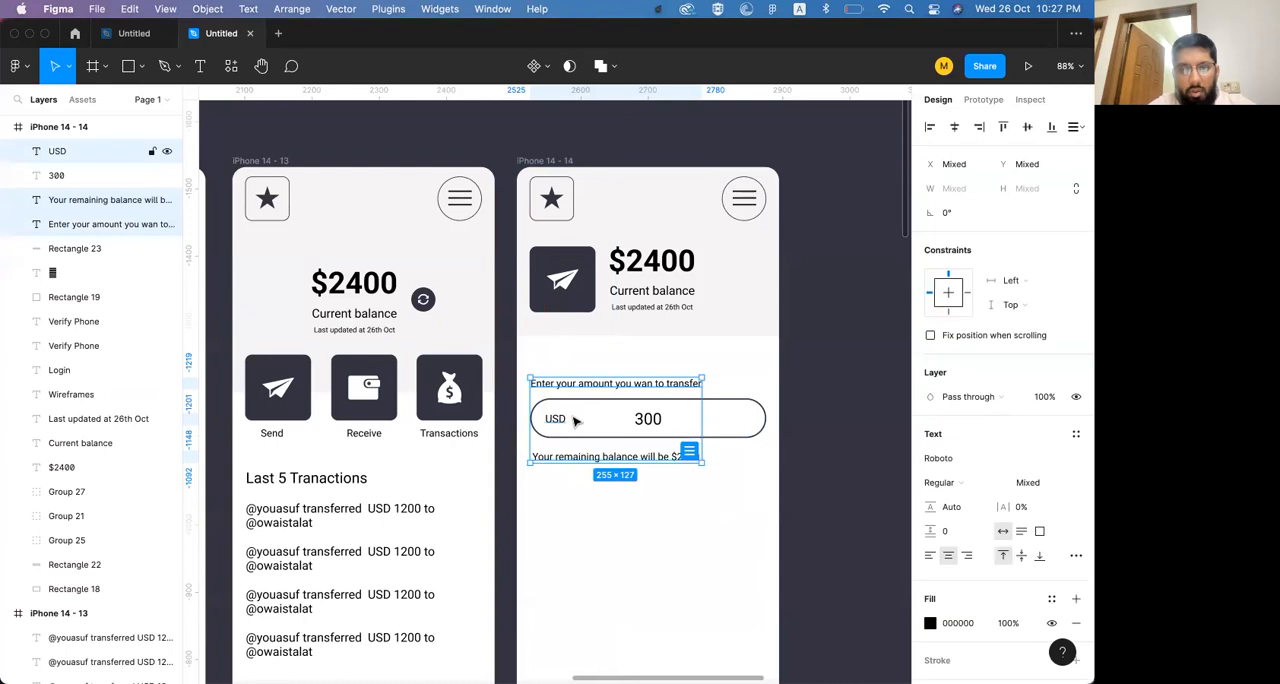
{"action": "left_click", "coordinate": [564, 421], "text": "shift"}
{"action": "left_click", "coordinate": [563, 422], "text": "shift"}
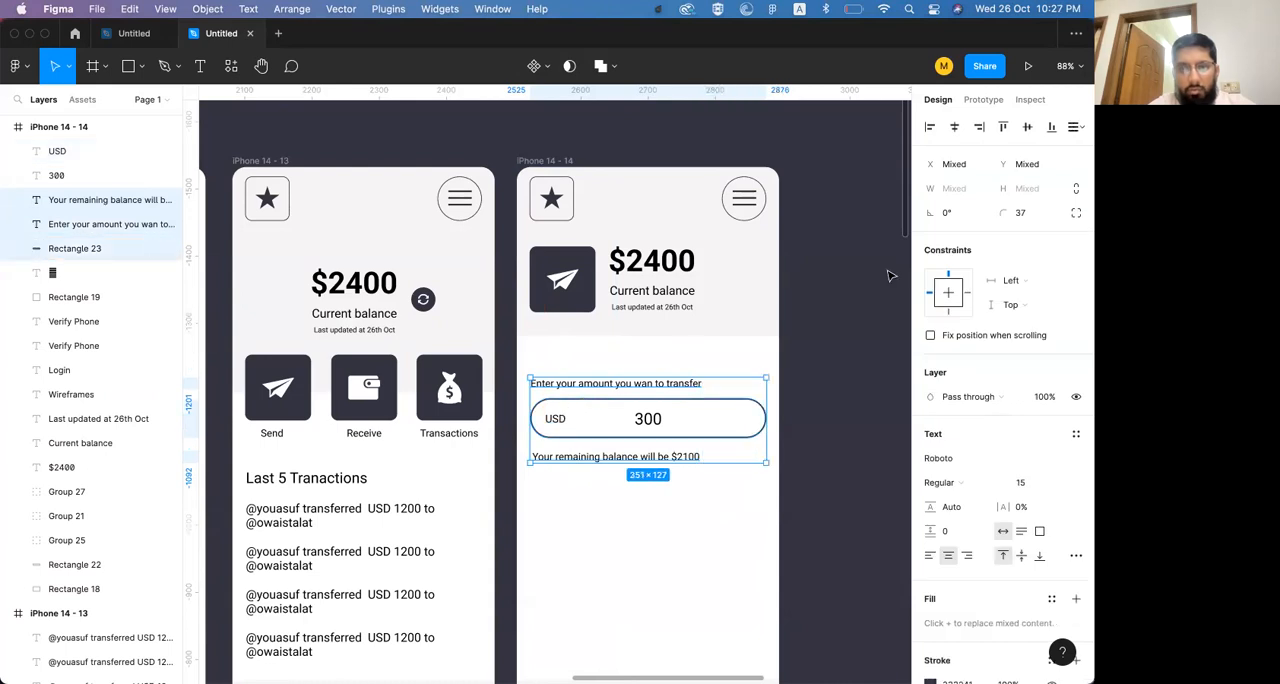
{"action": "left_click", "coordinate": [931, 128]}
Move the remaining balance text up about 12 px, closer to the amount field
{"action": "left_click", "coordinate": [817, 447]}
{"action": "left_click", "coordinate": [675, 458]}
{"action": "key", "text": "shift+Up"}
{"action": "key", "text": "Up"}
{"action": "key", "text": "Up"}
{"action": "key", "text": "Up"}
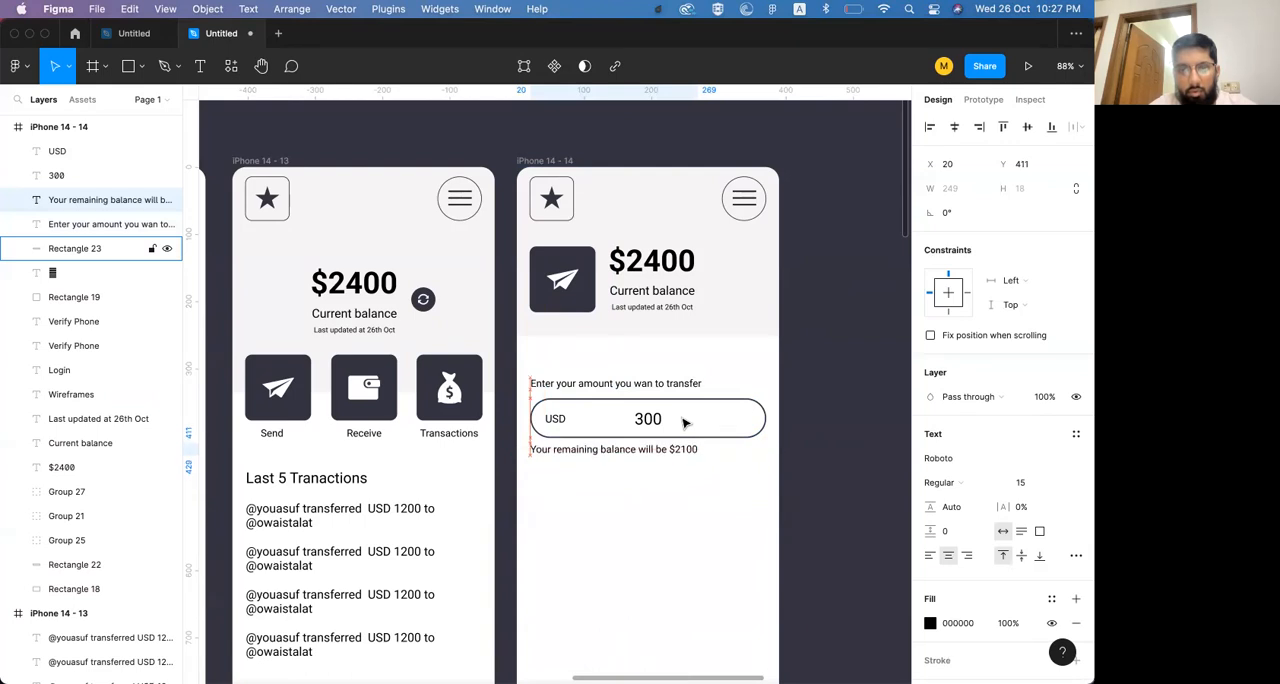
{"action": "left_click", "coordinate": [703, 486]}
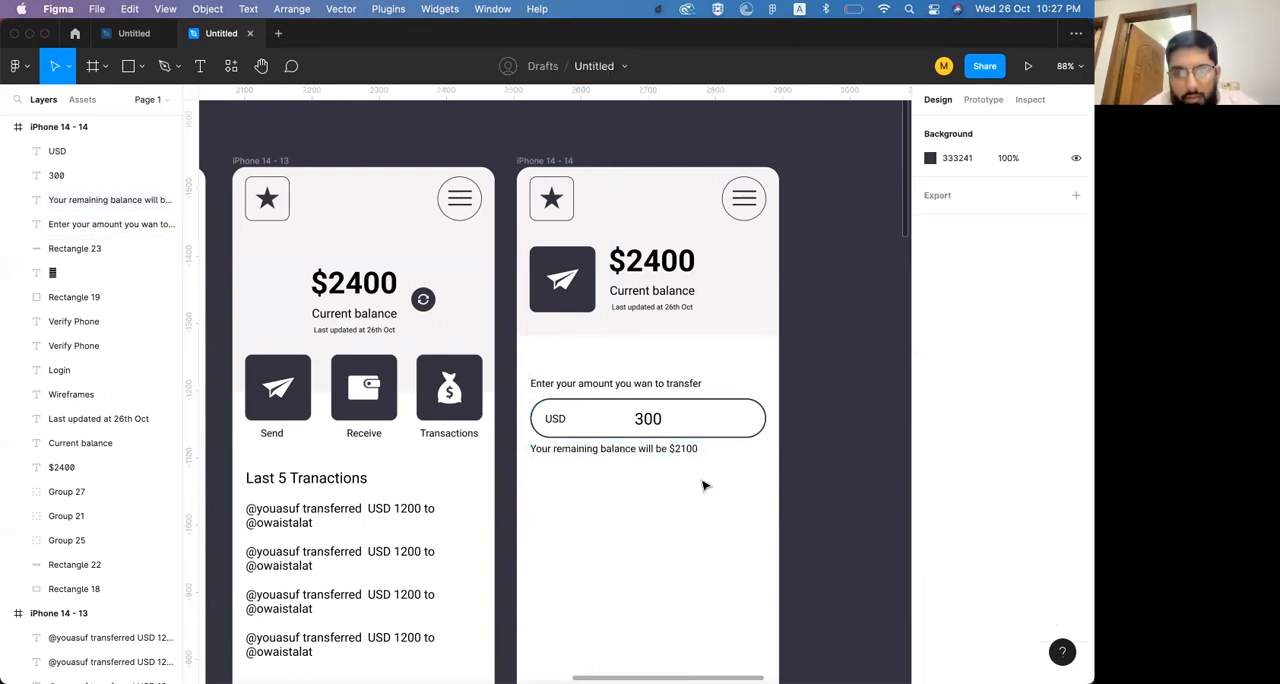
Group the transfer prompt, amount field, USD label, 300 text and remaining balance text
{"action": "left_click", "coordinate": [642, 388]}
{"action": "left_click", "coordinate": [646, 419], "text": "shift"}
{"action": "left_click", "coordinate": [558, 420], "text": "shift"}
{"action": "left_click", "coordinate": [743, 409], "text": "shift"}
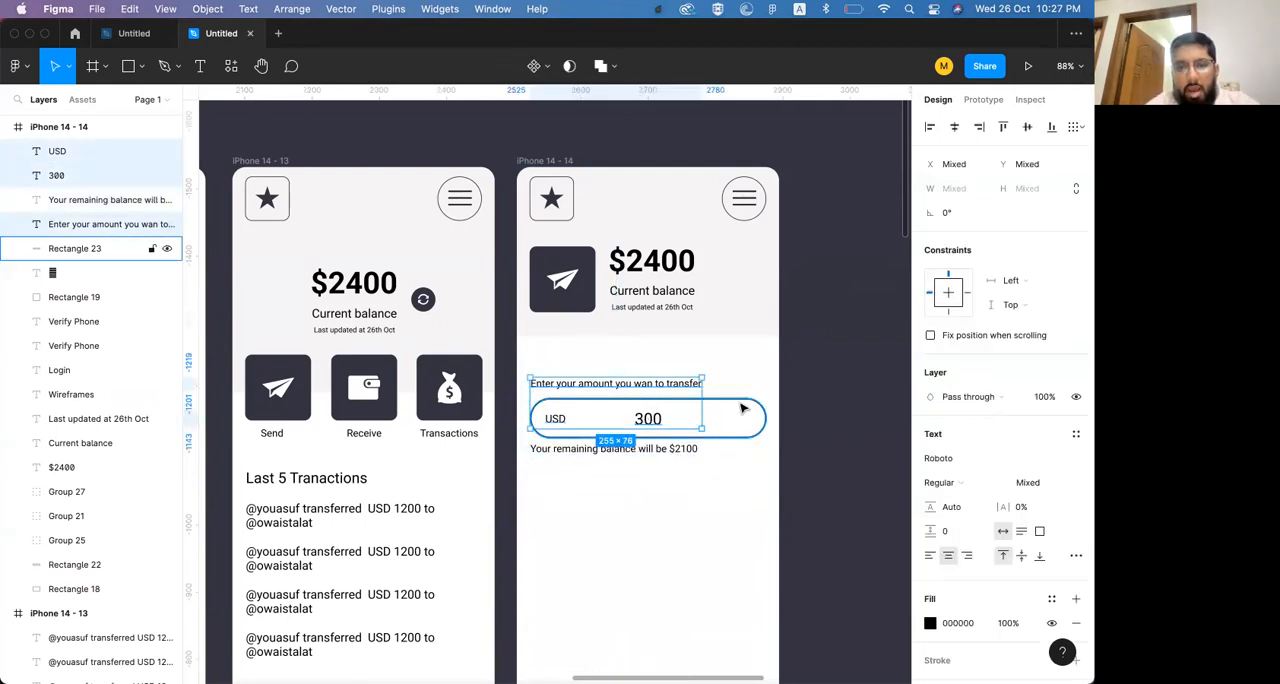
{"action": "left_click", "coordinate": [690, 453], "text": "shift"}
{"action": "key", "text": "super+g"}
{"action": "left_click", "coordinate": [834, 406]}
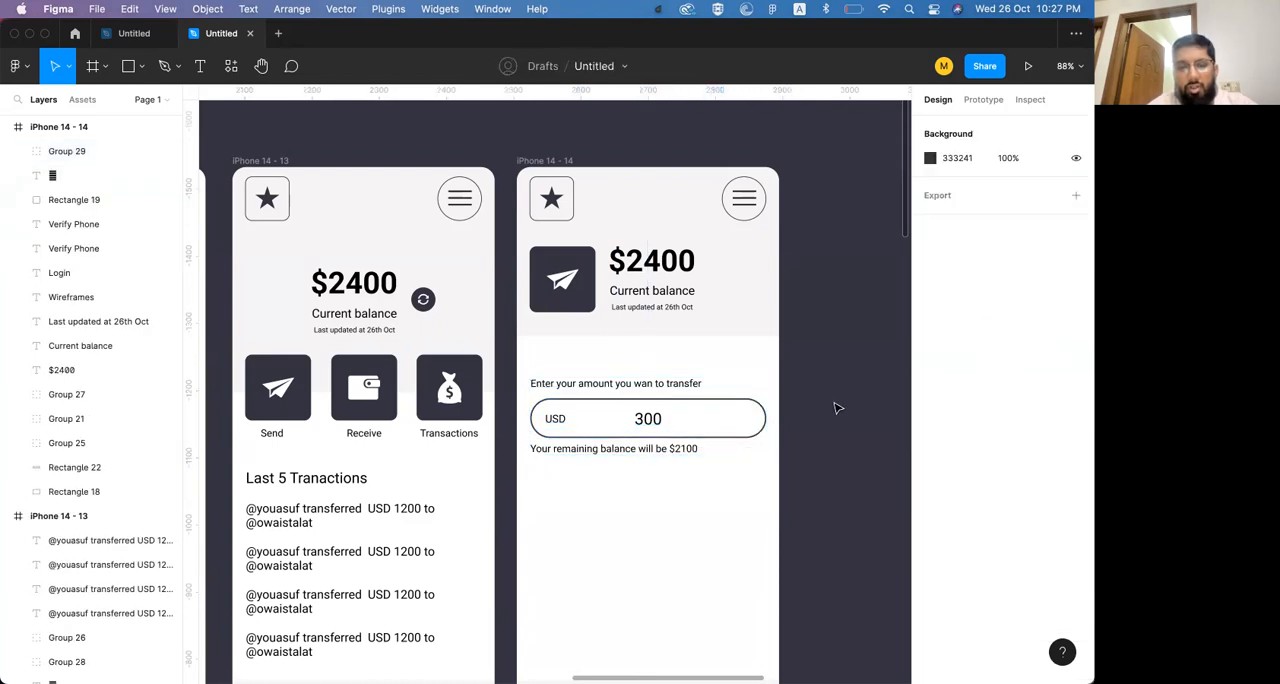
Reposition the amount group closer to the balance header, at Y 287
{"action": "left_click", "coordinate": [667, 420]}
{"action": "left_click_drag", "start_coordinate": [646, 422], "coordinate": [649, 486]}
{"action": "key", "text": "super+z"}
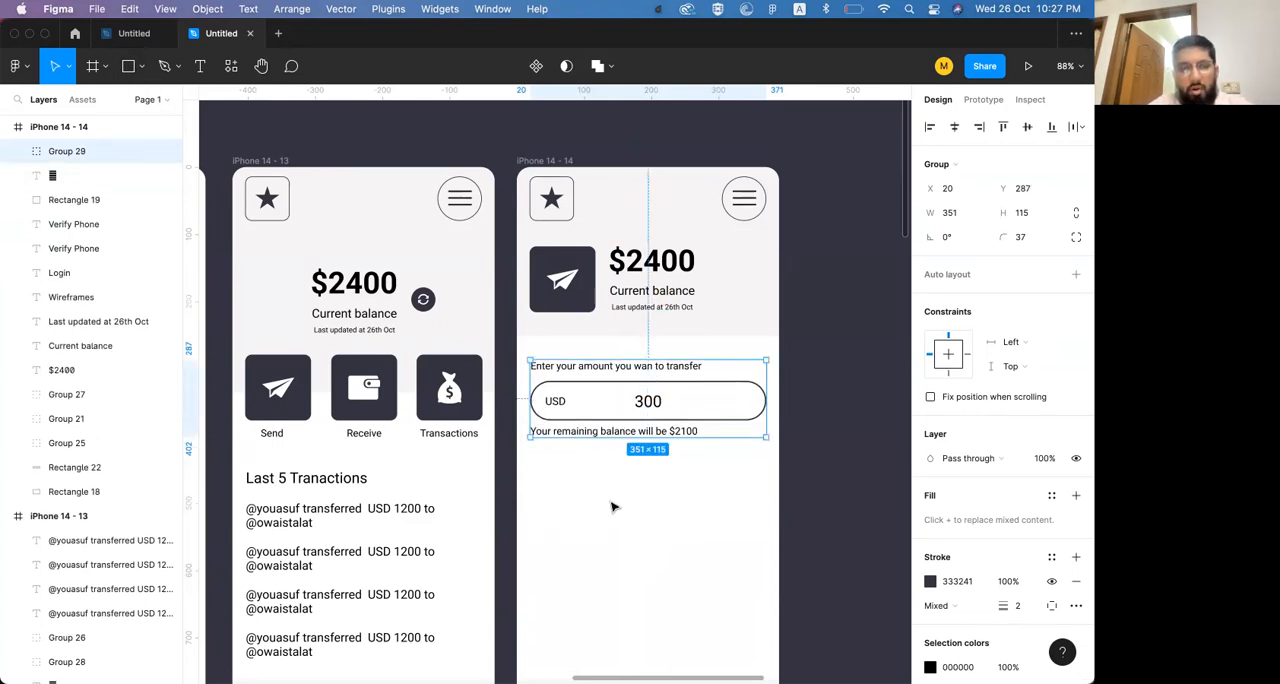
Draw a rectangle about 270 × 70 below the remaining balance text
{"action": "left_click", "coordinate": [140, 70]}
{"action": "left_click", "coordinate": [110, 100]}
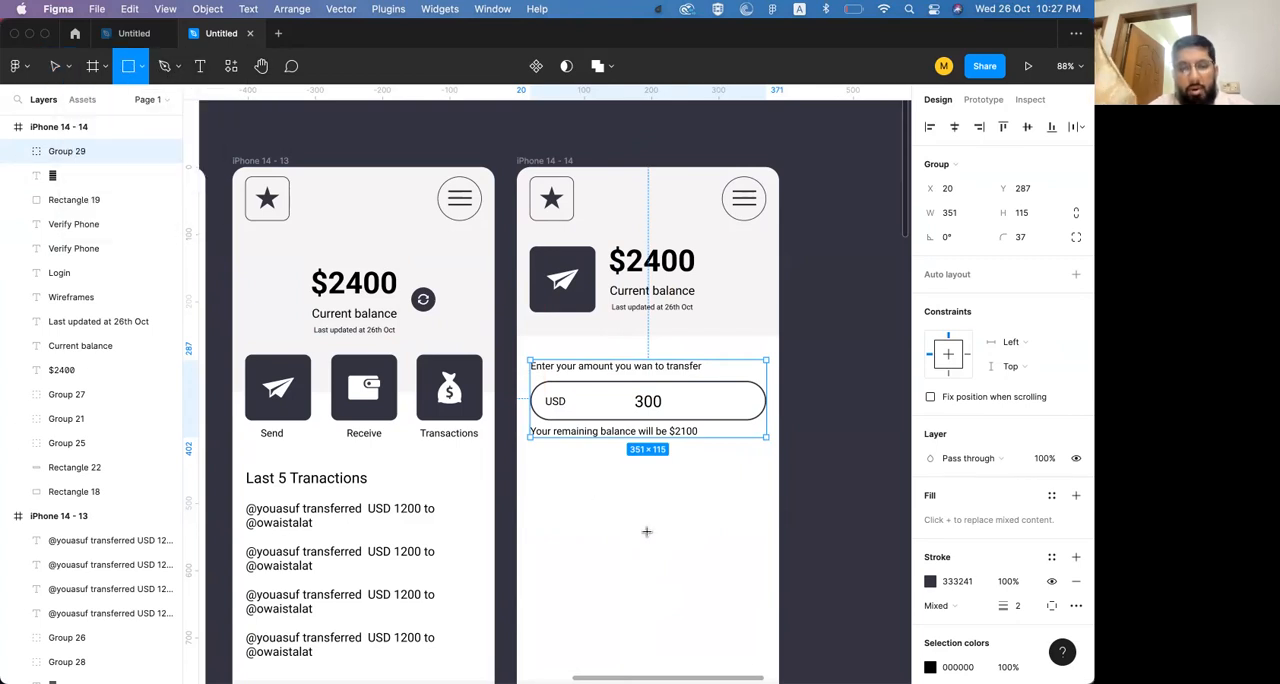
{"action": "left_click_drag", "start_coordinate": [550, 464], "coordinate": [733, 514]}
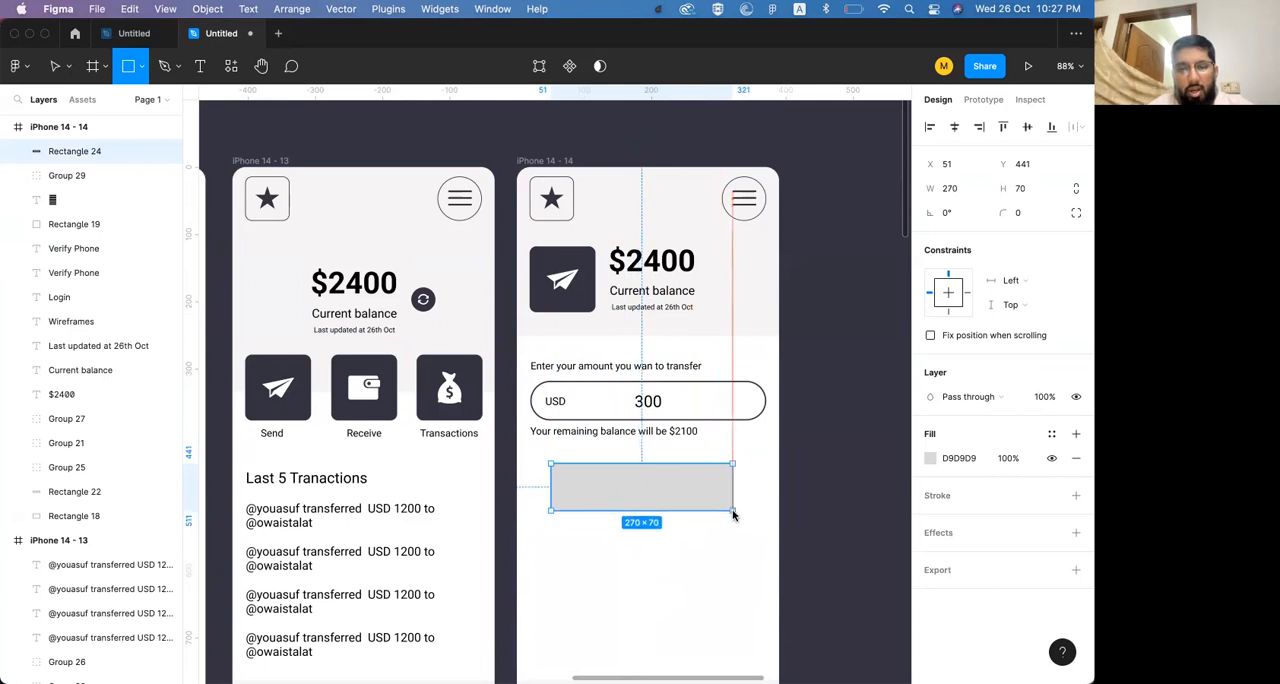
Left-align the new rectangle with the amount group and widen it to 351 to match the group
{"action": "left_click", "coordinate": [587, 400], "text": "shift"}
{"action": "left_click", "coordinate": [929, 127]}
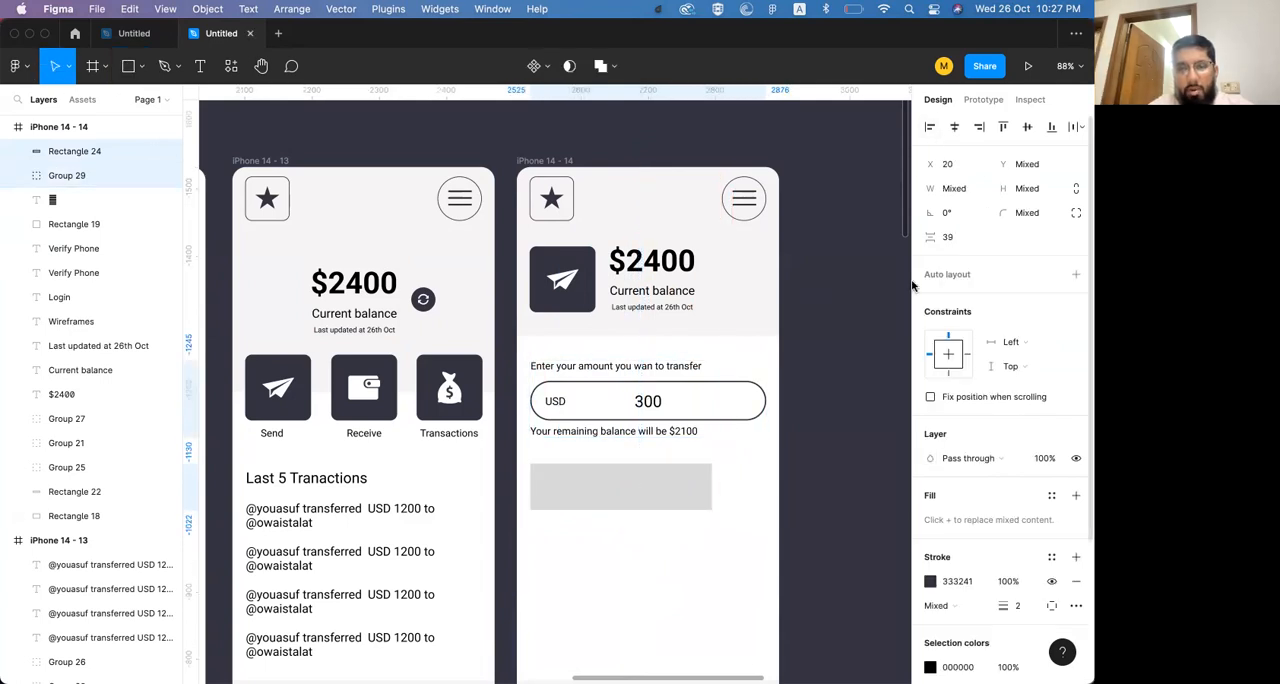
{"action": "left_click", "coordinate": [908, 287]}
{"action": "left_click", "coordinate": [698, 502]}
{"action": "left_click_drag", "start_coordinate": [709, 492], "coordinate": [765, 486]}
{"action": "key", "text": "shift+Down"}
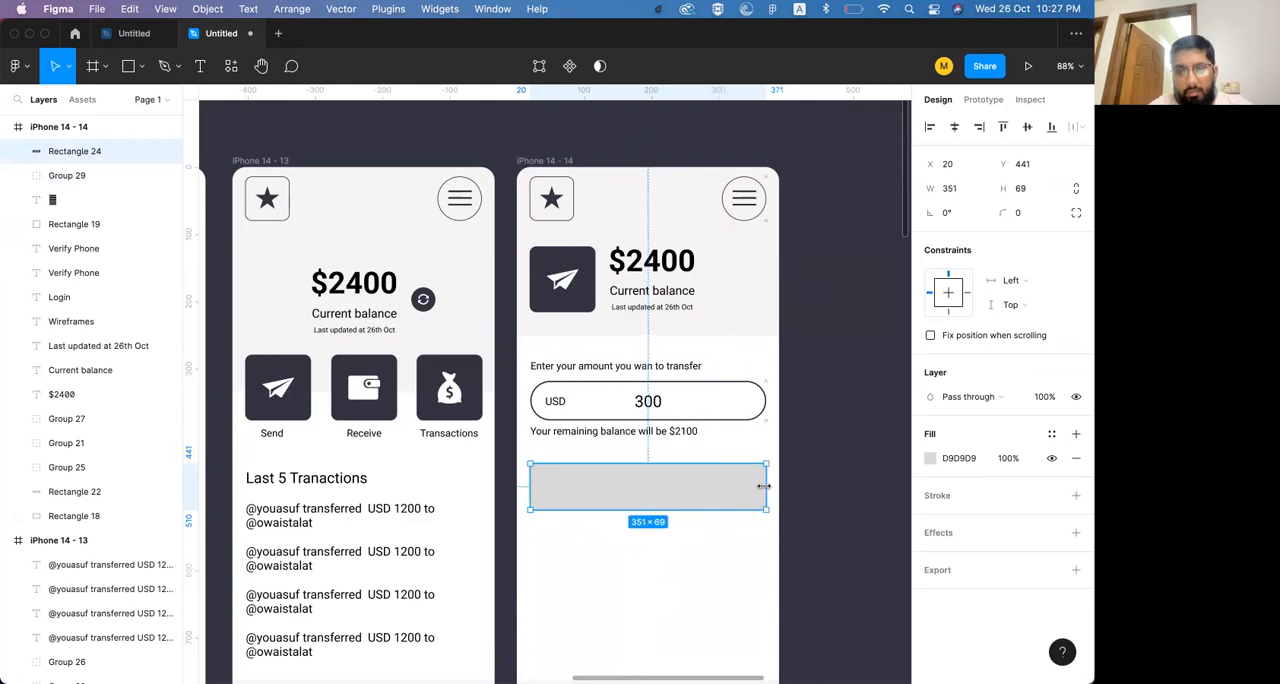
Round the new rectangle's corners with a radius of 10
{"action": "left_click", "coordinate": [1020, 212]}
{"action": "type", "text": "20"}
{"action": "key", "text": "Return"}
{"action": "double_click", "coordinate": [1020, 212]}
{"action": "type", "text": "10"}
{"action": "key", "text": "Return"}
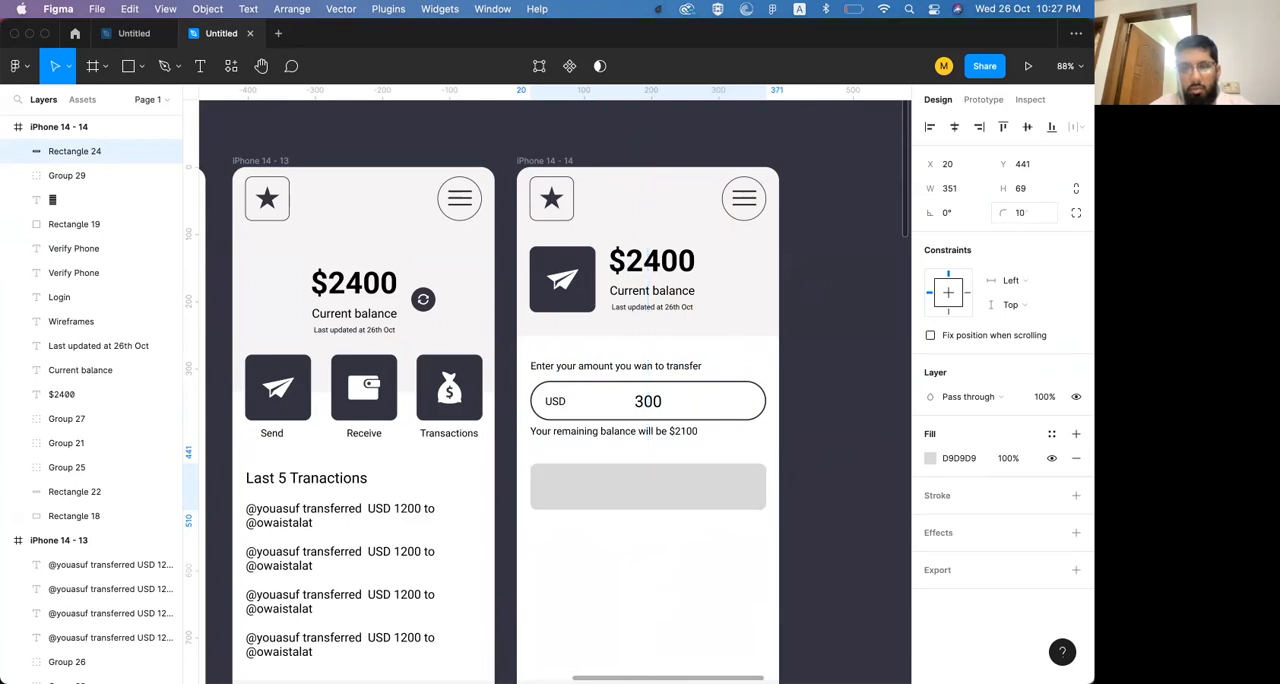
Replace the rectangle's grey fill with a black (000000) inside stroke of 1
{"action": "left_click", "coordinate": [930, 458]}
{"action": "left_click", "coordinate": [1076, 458]}
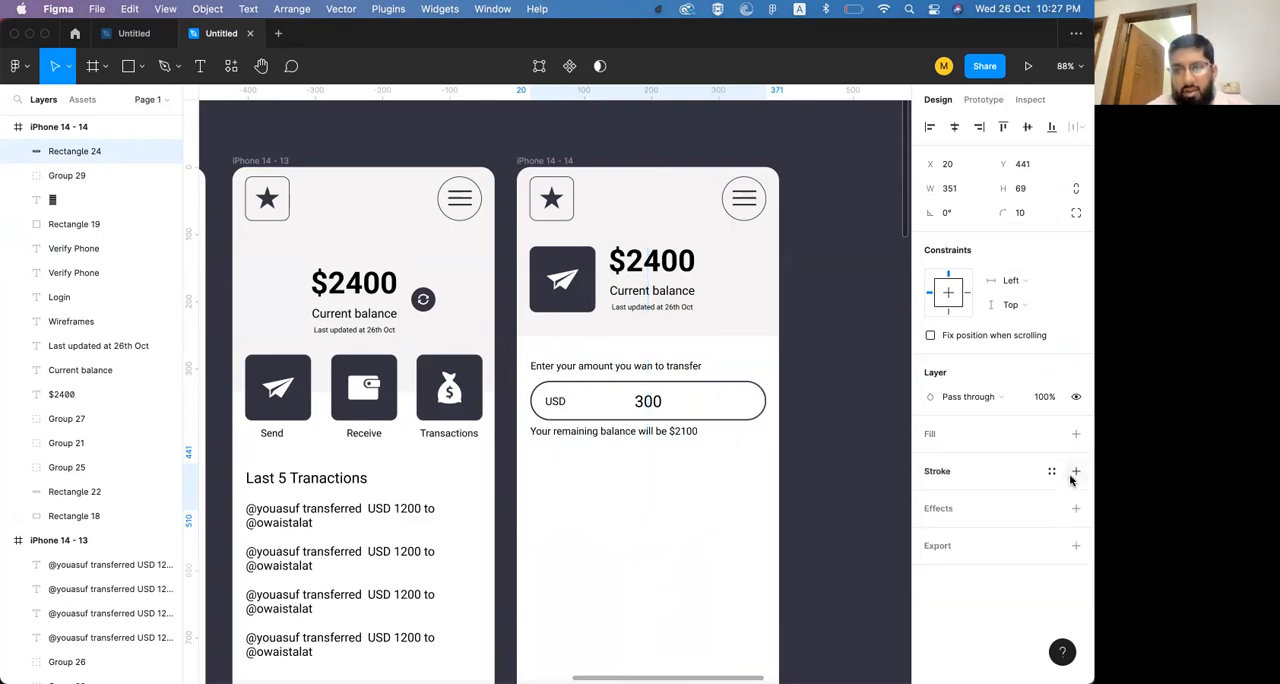
{"action": "left_click", "coordinate": [1076, 471]}
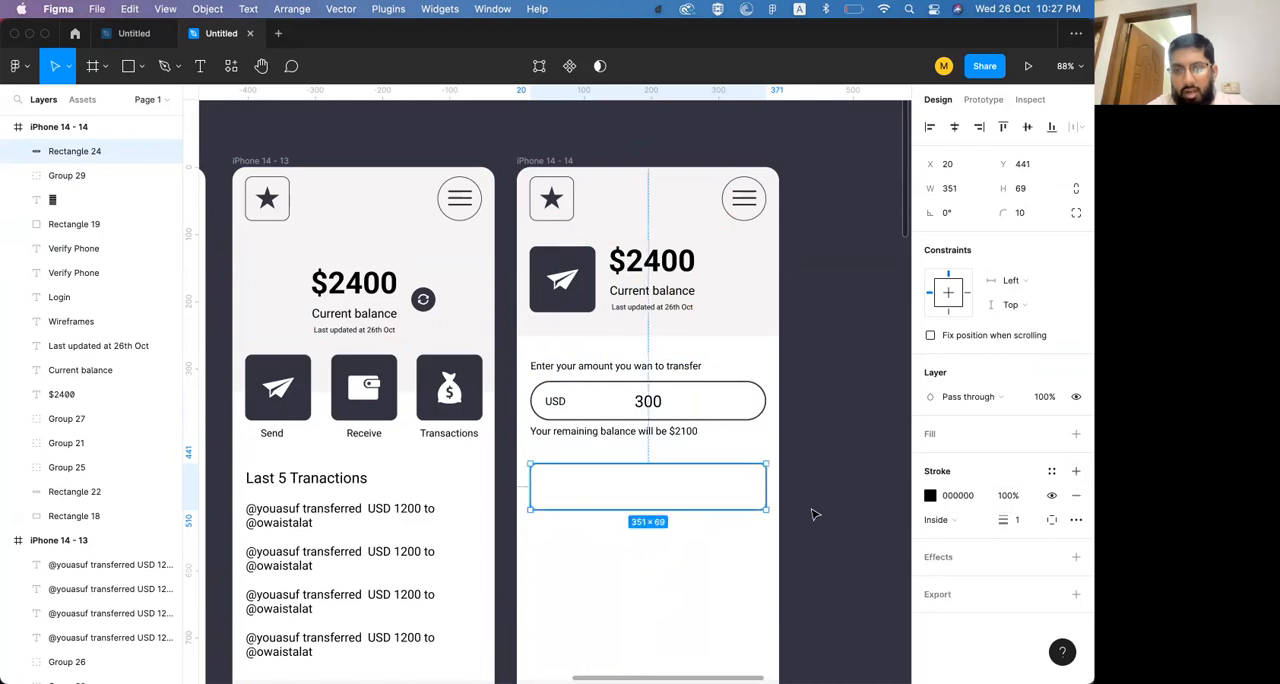
{"action": "left_click", "coordinate": [826, 481]}
{"action": "left_click", "coordinate": [670, 505]}
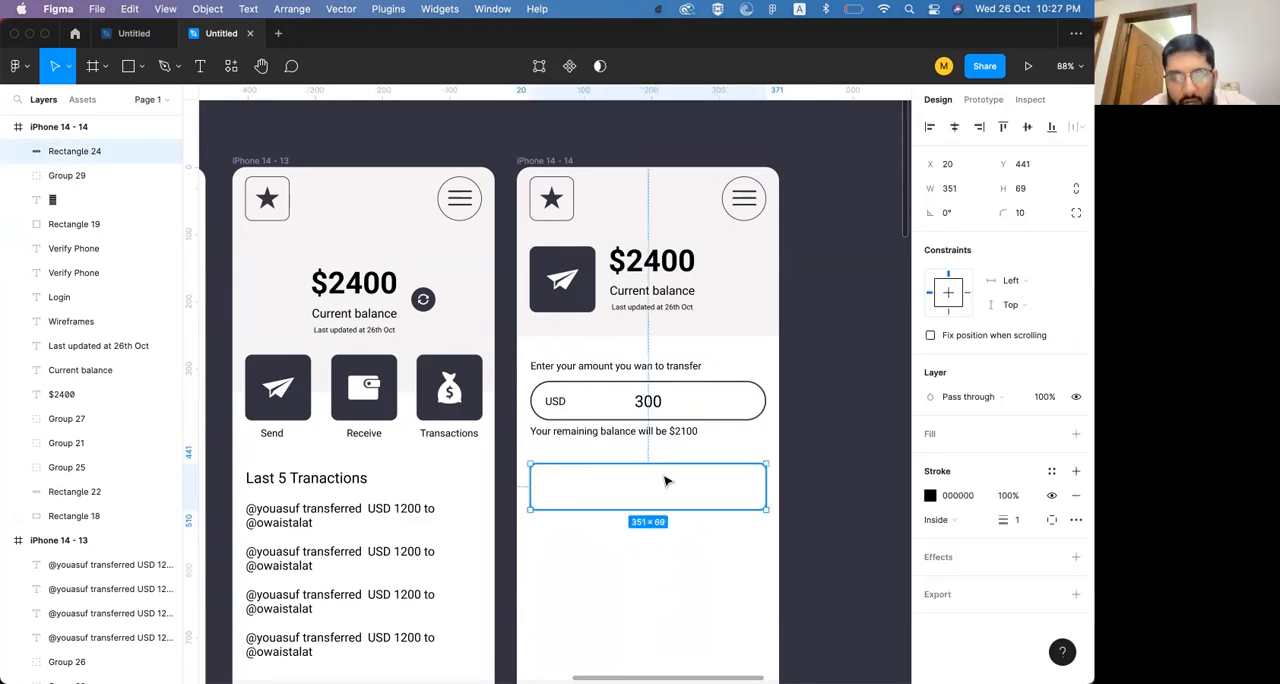
Add the text "Select your Connection" inside the new rectangle below the remaining balance note
{"action": "key", "text": "t"}
{"action": "left_click", "coordinate": [569, 483]}
{"action": "type", "text": "S"}
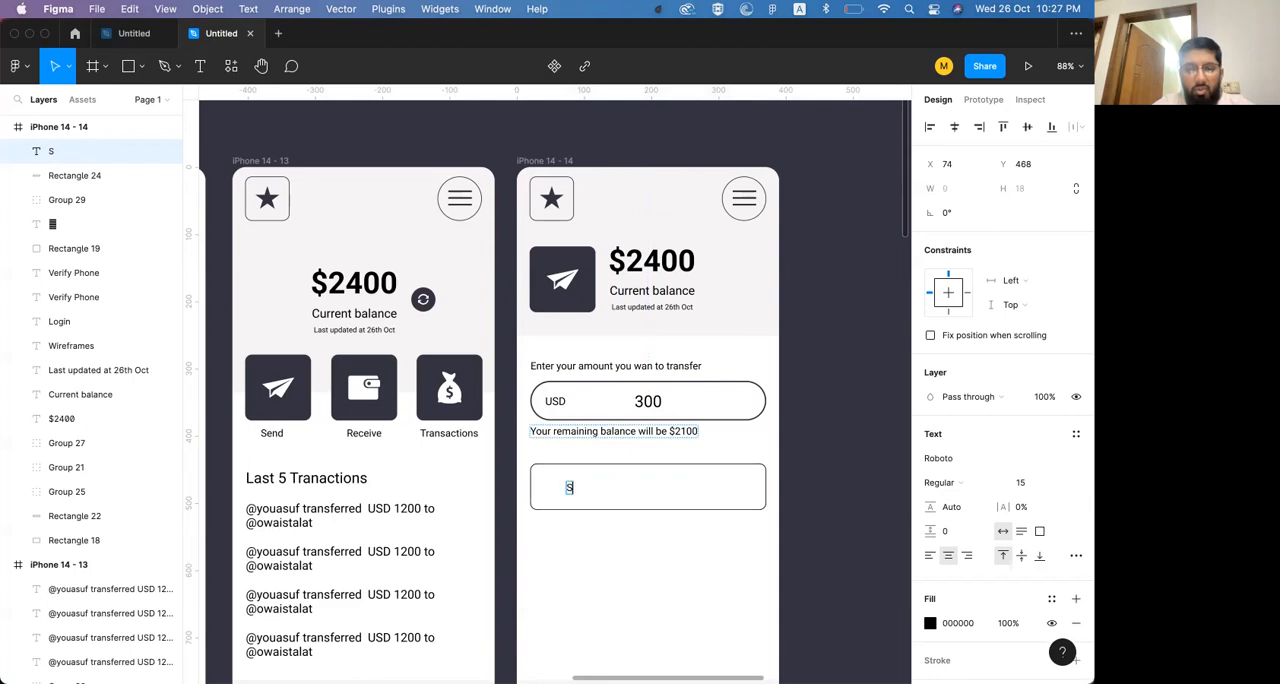
{"action": "type", "text": "elect your Connection"}
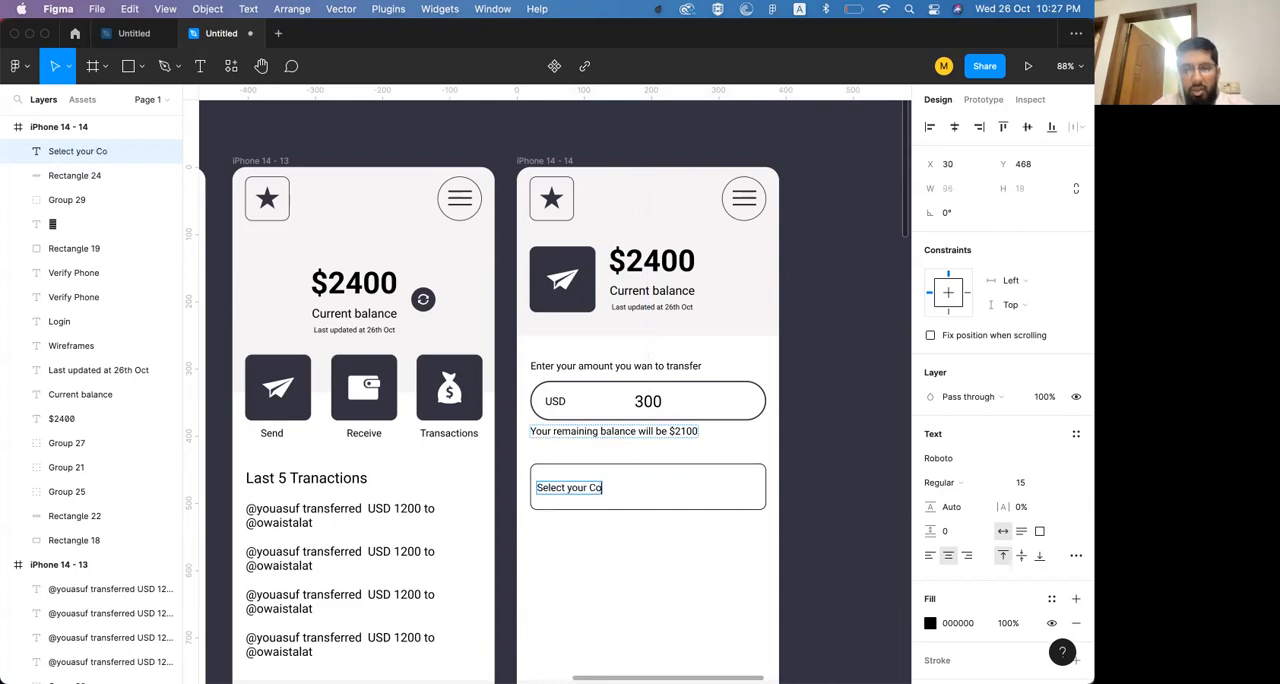
{"action": "key", "text": "Escape"}
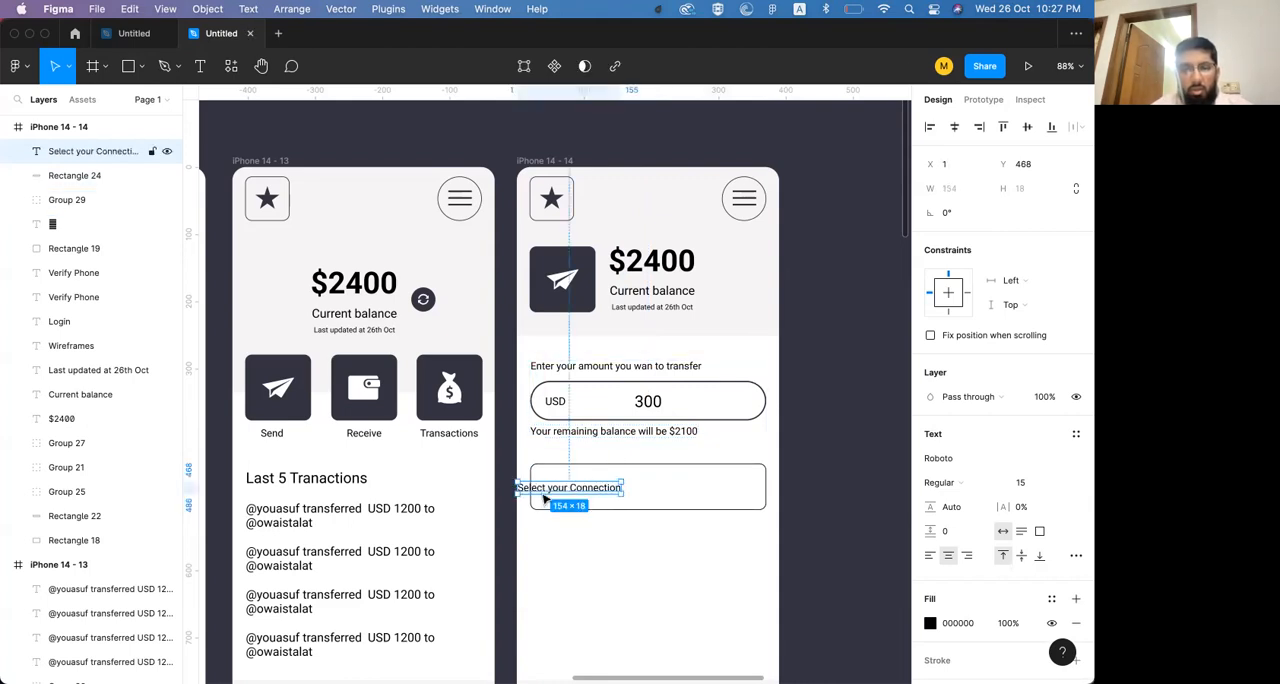
Left-align the "Select your Connection" text and move it inside the rectangle, in line with the USD label above
{"action": "left_click", "coordinate": [930, 128]}
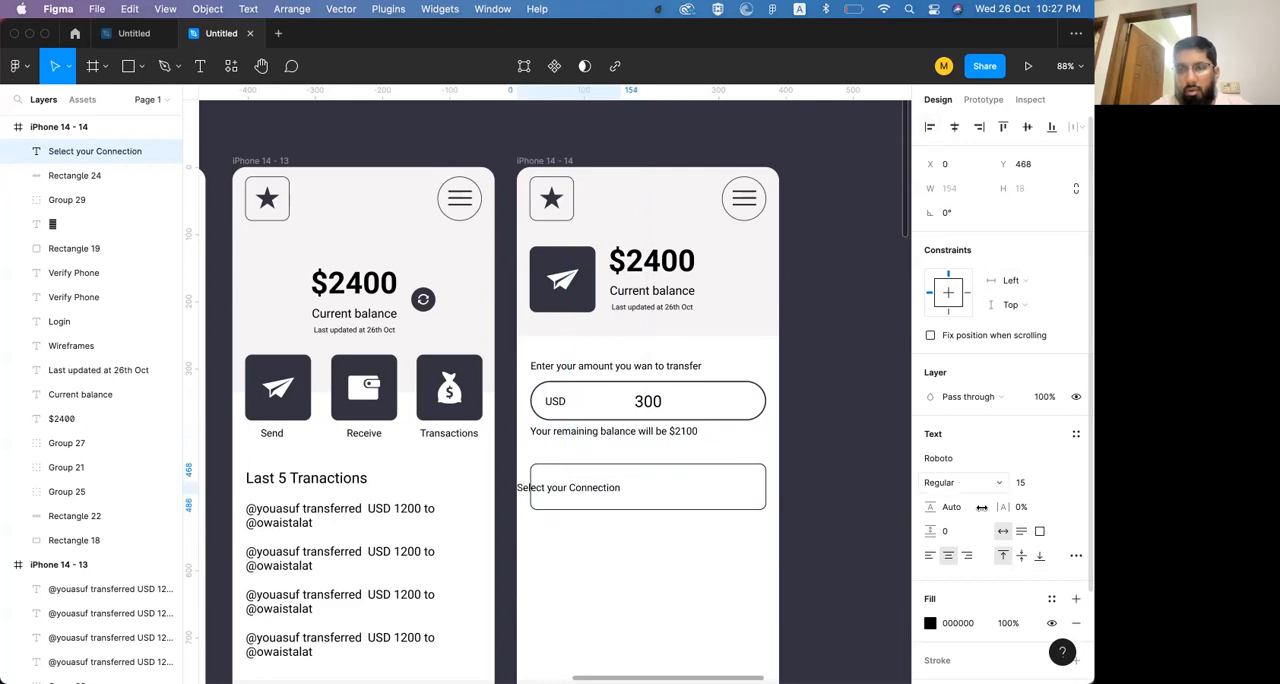
{"action": "left_click", "coordinate": [929, 557]}
{"action": "left_click_drag", "start_coordinate": [588, 489], "coordinate": [624, 490]}
{"action": "left_click", "coordinate": [550, 404], "text": "shift"}
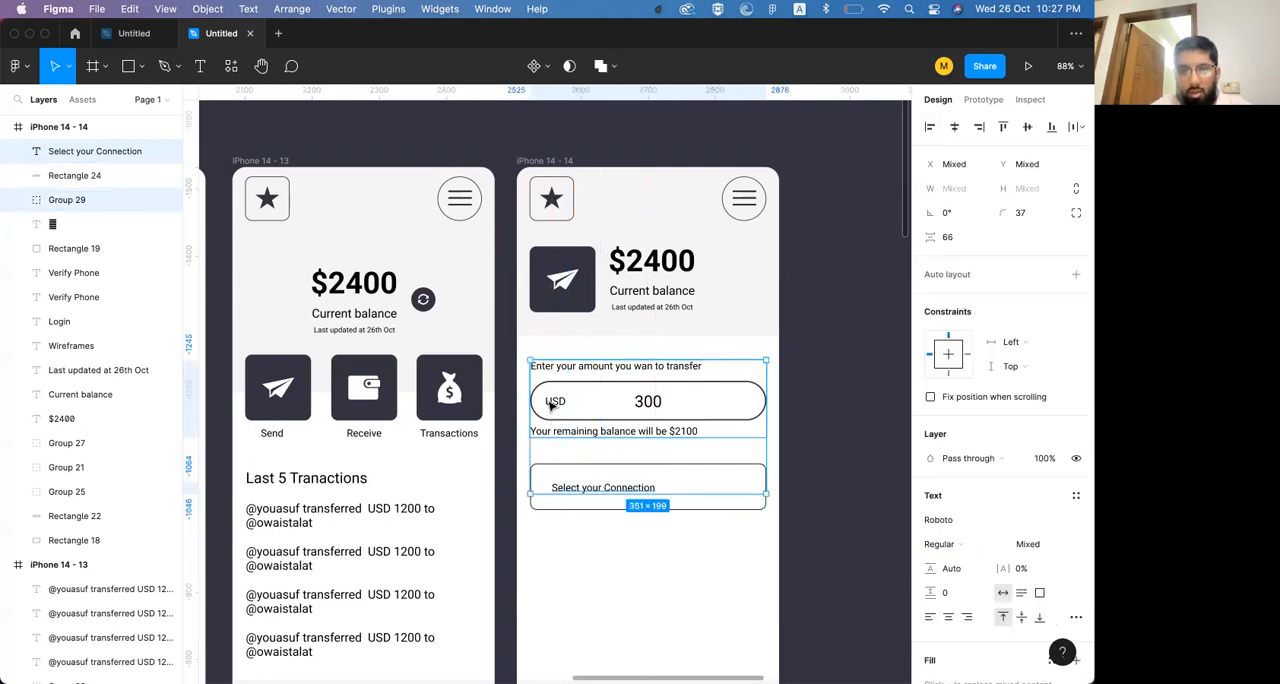
{"action": "left_click", "coordinate": [647, 545]}
{"action": "left_click", "coordinate": [648, 487]}
{"action": "left_click_drag", "start_coordinate": [648, 487], "coordinate": [637, 492]}
Increase the "Select your Connection" font size to 18 and place a duplicate of the text further right in the rectangle
{"action": "key", "text": "Escape"}
{"action": "left_click", "coordinate": [634, 491]}
{"action": "key", "text": "super+shift+period"}
{"action": "key", "text": "super+shift+period"}
{"action": "key", "text": "super+shift+period"}
{"action": "left_click_drag", "start_coordinate": [632, 495], "coordinate": [681, 490]}
Switch to IcoFont in Chrome, search for "arrow" and "down" icons, and copy the rounded-down icon
{"action": "key", "text": "super+Tab"}
{"action": "key", "text": "super+Tab"}
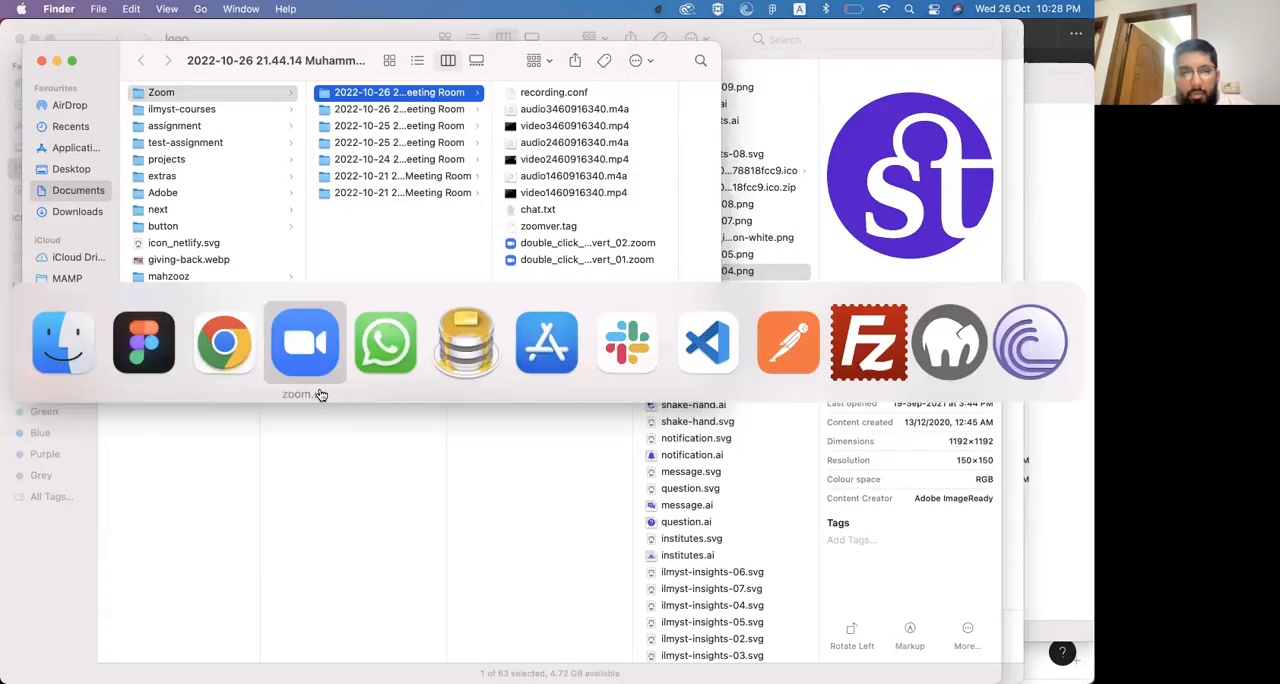
{"action": "left_click", "coordinate": [226, 343]}
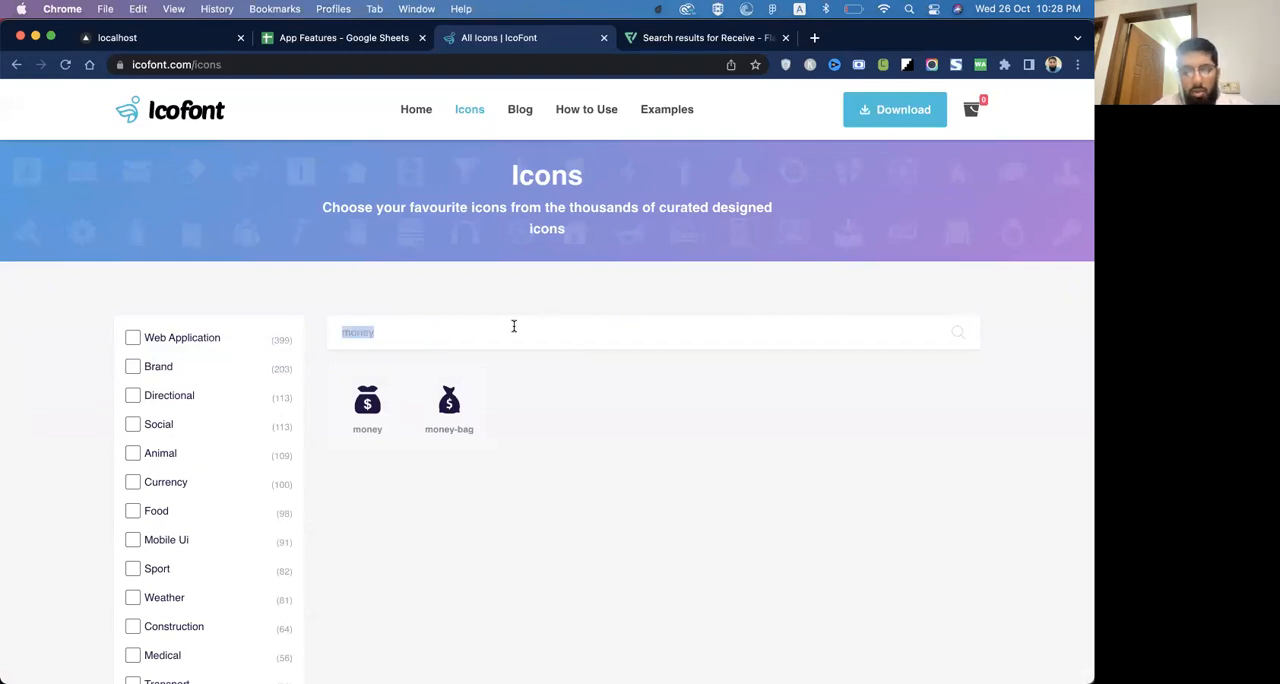
{"action": "type", "text": "arrow"}
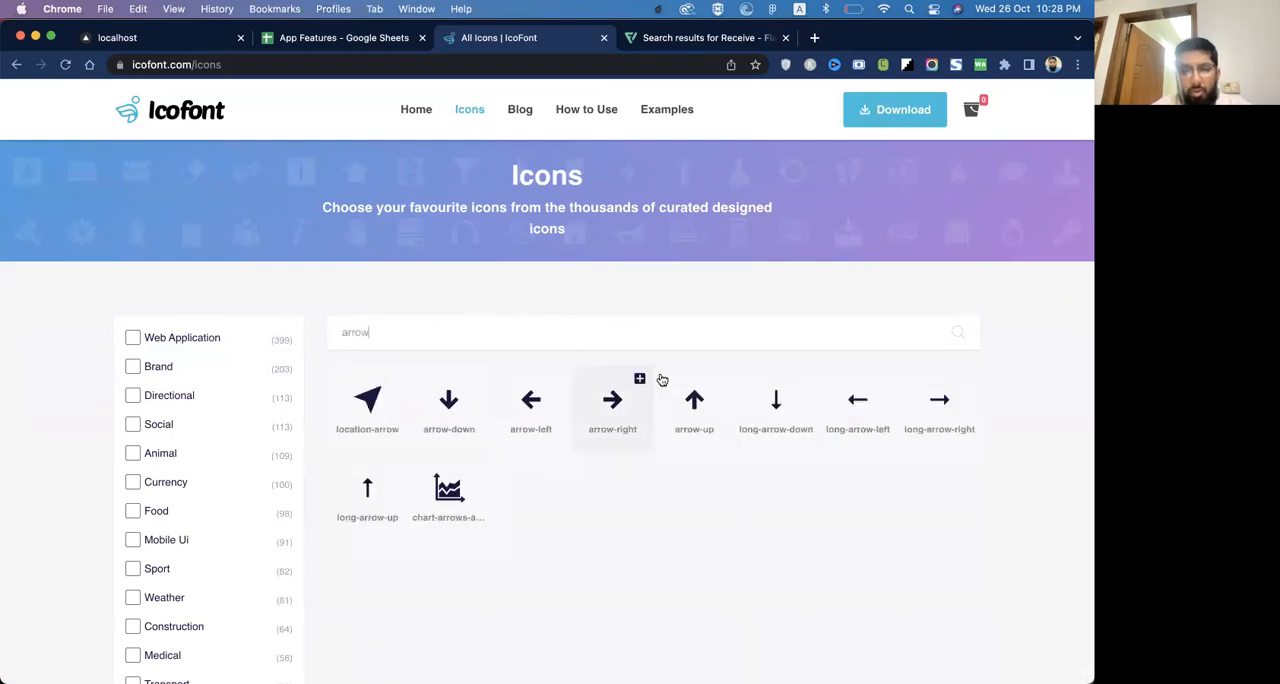
{"action": "double_click", "coordinate": [455, 318]}
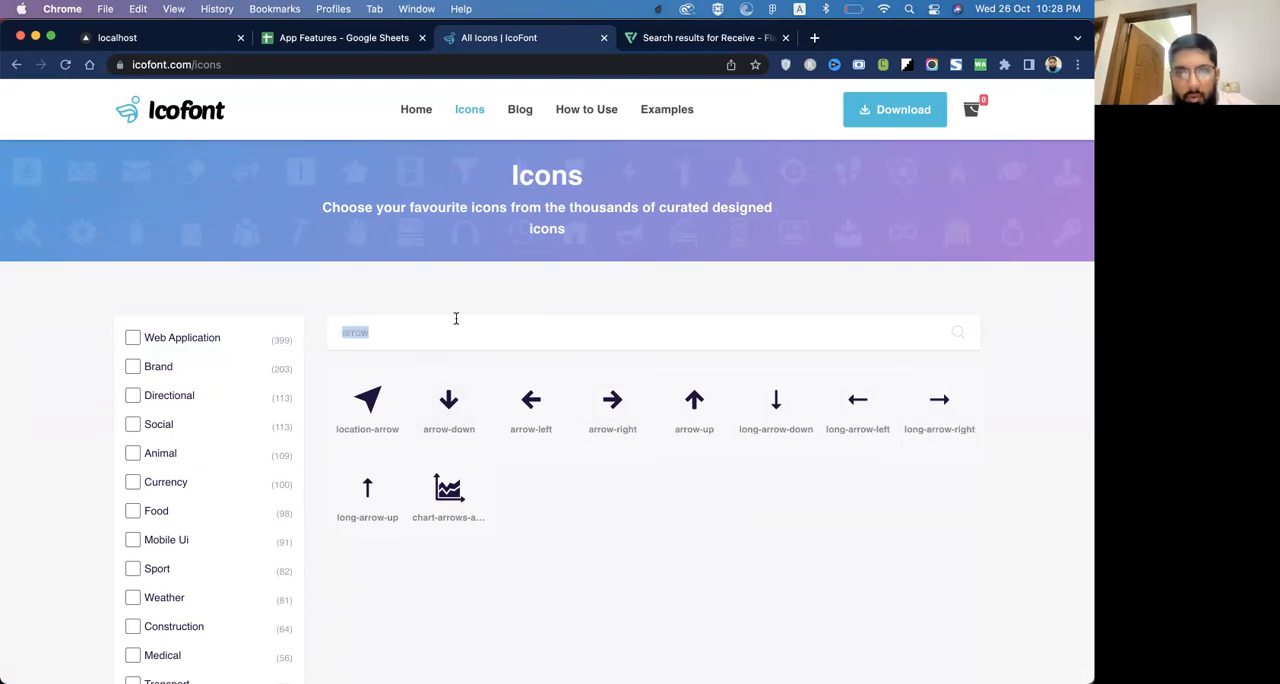
{"action": "type", "text": "down"}
{"action": "scroll", "coordinate": [655, 500], "scroll_direction": "down", "scroll_amount": 3}
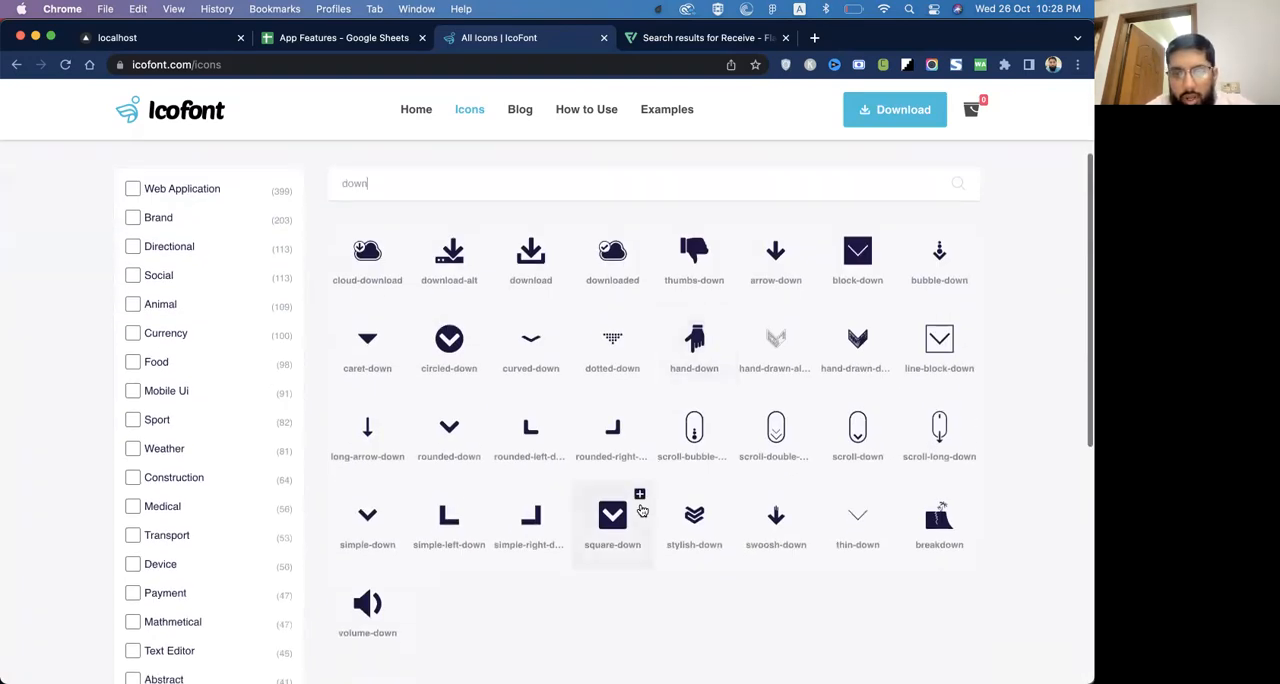
{"action": "left_click", "coordinate": [449, 430]}
{"action": "key", "text": "super+c"}
Back in Figma, replace the duplicated text with the copied icon and set its font to IcoFont
{"action": "key", "text": "super+Tab"}
{"action": "key", "text": "super+Tab"}
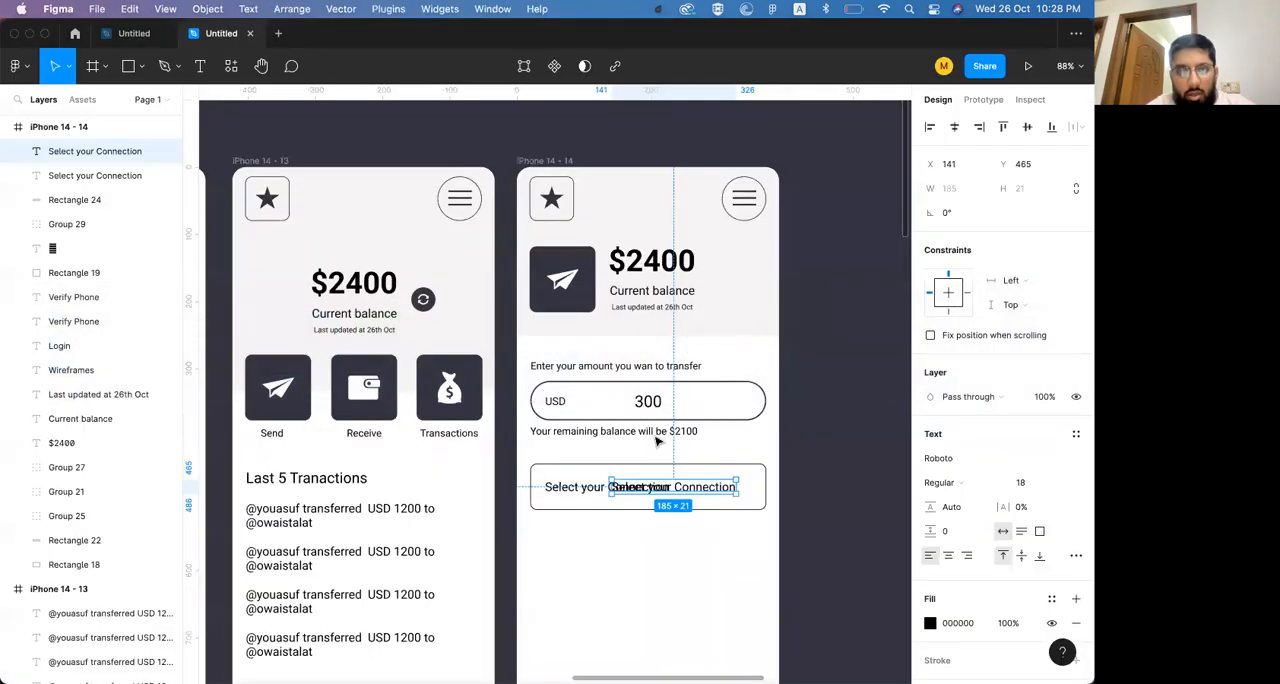
{"action": "key", "text": "super+v"}
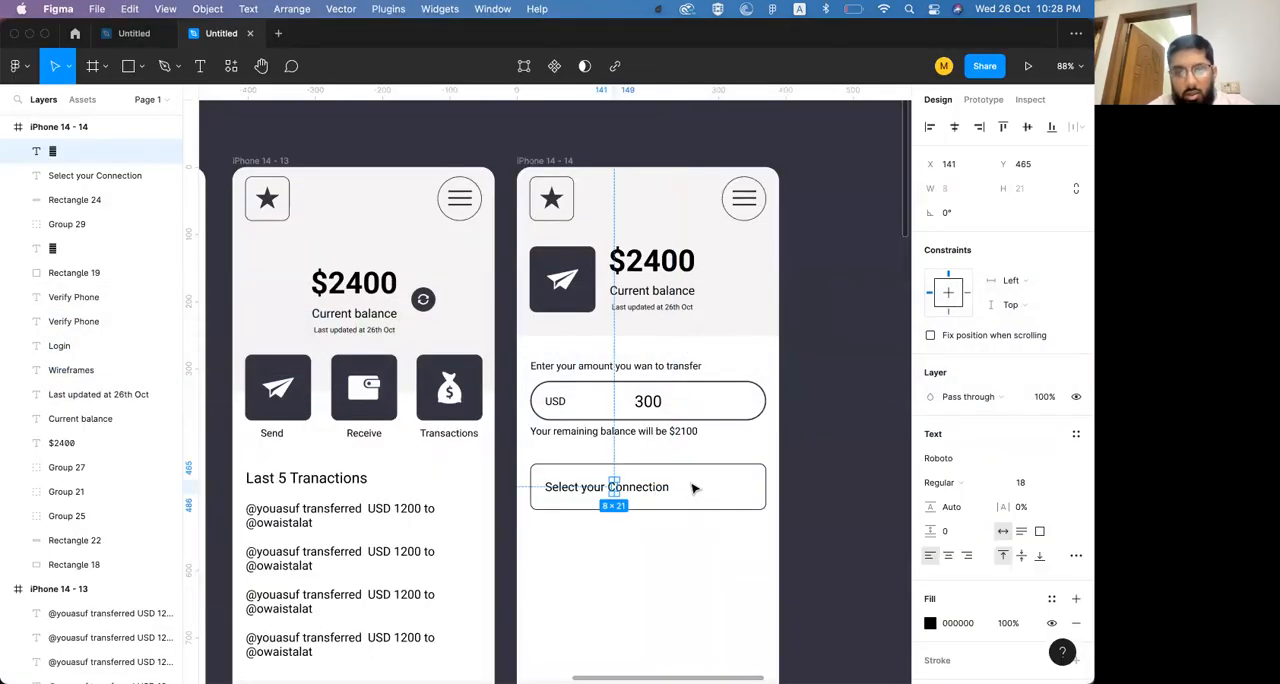
{"action": "left_click", "coordinate": [950, 460]}
{"action": "type", "text": "IcoFont"}
{"action": "key", "text": "Return"}
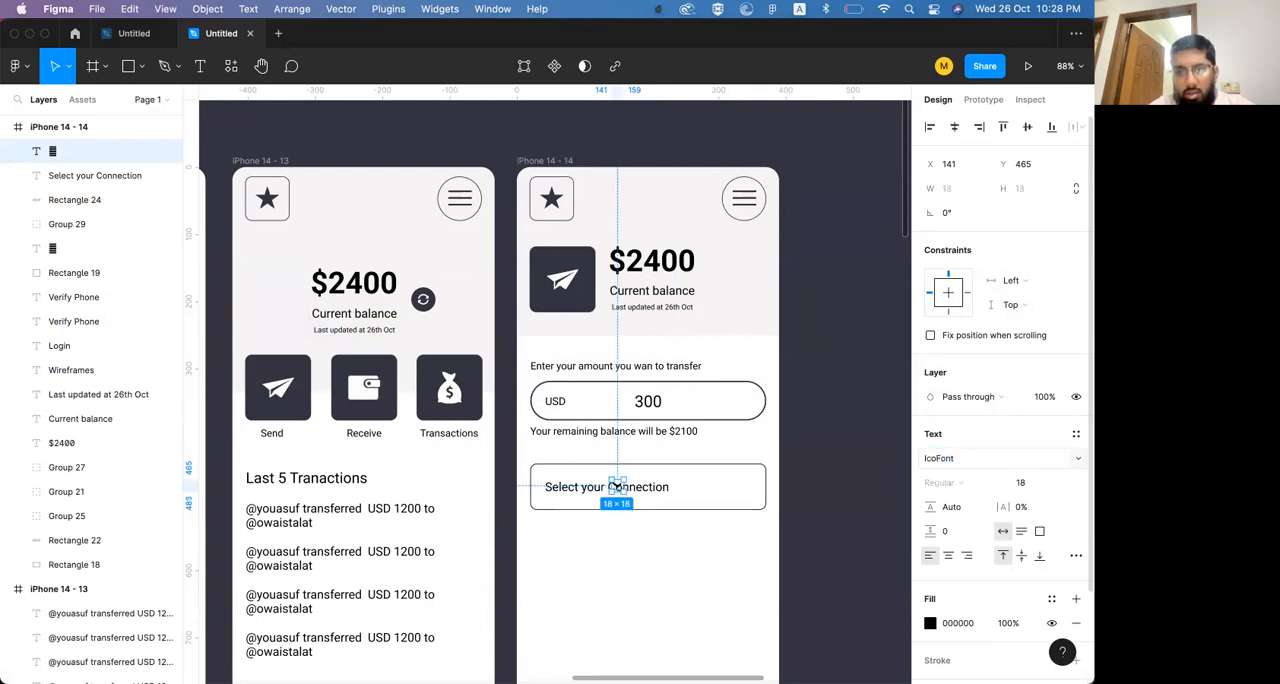
Move the down-arrow icon to the rectangle's right end, at X 330 and Y 466
{"action": "key", "text": "shift+Right"}
{"action": "key", "text": "shift+Right"}
{"action": "key", "text": "shift+Right"}
{"action": "key", "text": "shift+Right"}
{"action": "key", "text": "shift+Right"}
{"action": "key", "text": "shift+Right"}
{"action": "key", "text": "shift+Right"}
{"action": "key", "text": "shift+Right"}
{"action": "key", "text": "shift+Right"}
{"action": "key", "text": "shift+Right"}
{"action": "key", "text": "shift+Right"}
{"action": "key", "text": "shift+Right"}
{"action": "key", "text": "shift+Right"}
{"action": "key", "text": "shift+Right"}
{"action": "key", "text": "shift+Right"}
{"action": "key", "text": "shift+Right"}
{"action": "key", "text": "shift+Right"}
{"action": "key", "text": "shift+Right"}
{"action": "key", "text": "shift+Right"}
{"action": "key", "text": "shift+Left"}
{"action": "key", "text": "Right"}
{"action": "key", "text": "Right"}
{"action": "key", "text": "Right"}
{"action": "key", "text": "Right"}
{"action": "key", "text": "Right"}
{"action": "key", "text": "Down"}
{"action": "key", "text": "Right"}
{"action": "key", "text": "Right"}
{"action": "key", "text": "Right"}
{"action": "key", "text": "Right"}
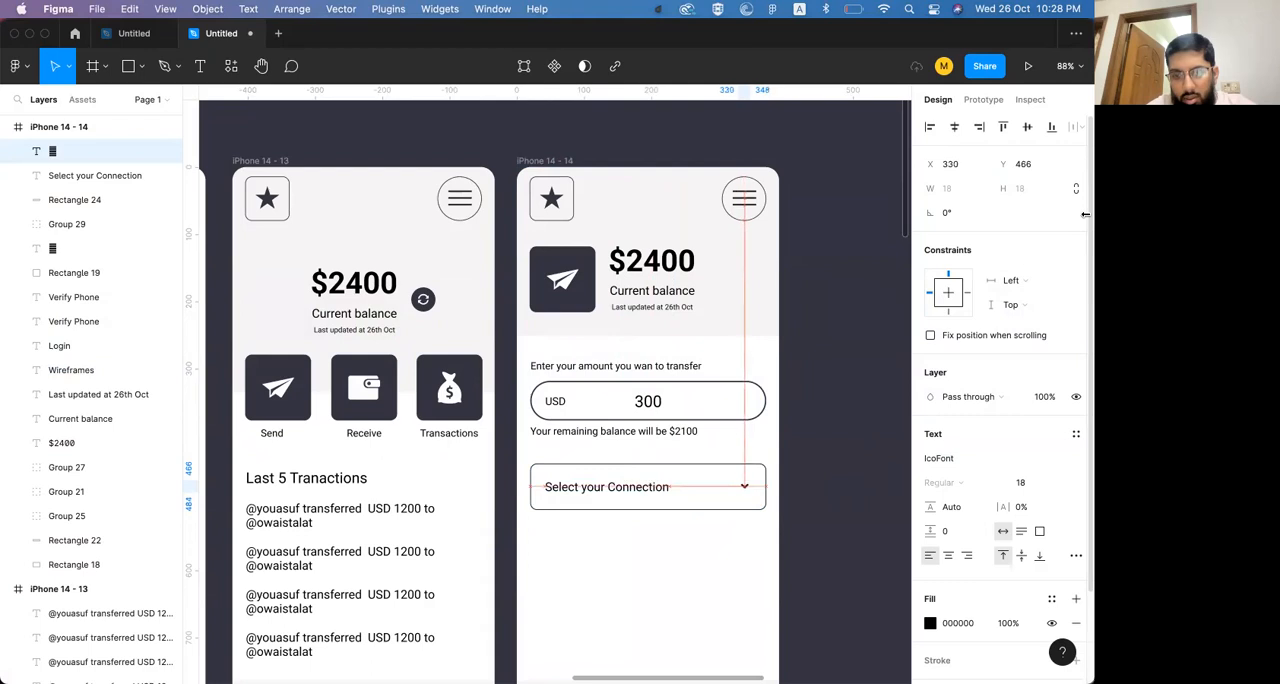
Enlarge the down-arrow icon to size 25 and nudge it to X 323, Y 465
{"action": "key", "text": "super+shift+period"}
{"action": "key", "text": "super+shift+period"}
{"action": "key", "text": "super+shift+period"}
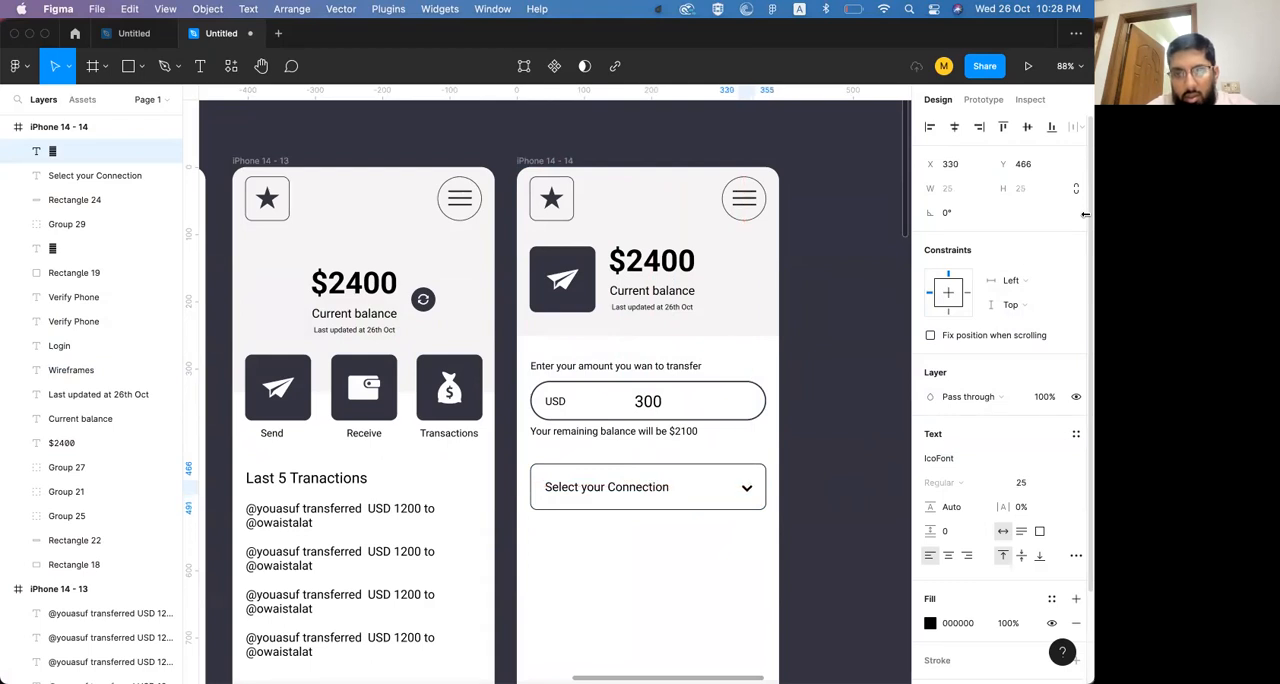
{"action": "key", "text": "Up"}
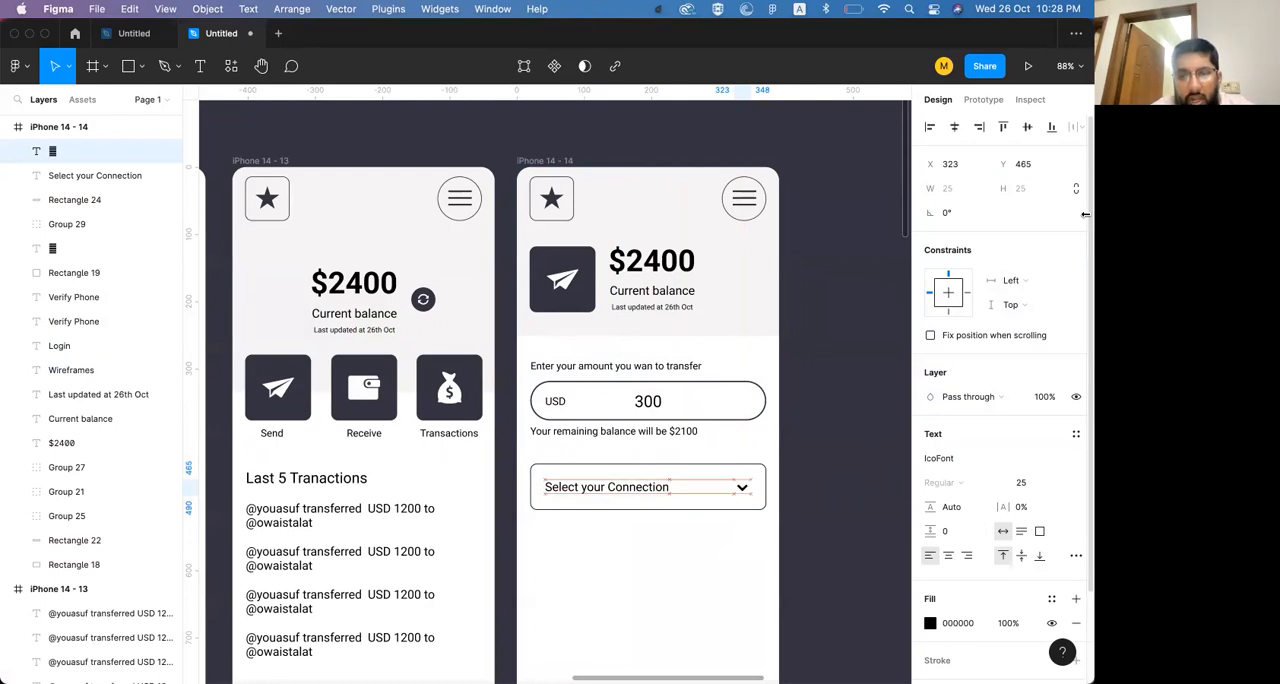
Group the "Select your Connection" text, the down-arrow icon and their rectangle into one dropdown field
{"action": "left_click", "coordinate": [641, 481], "text": "shift"}
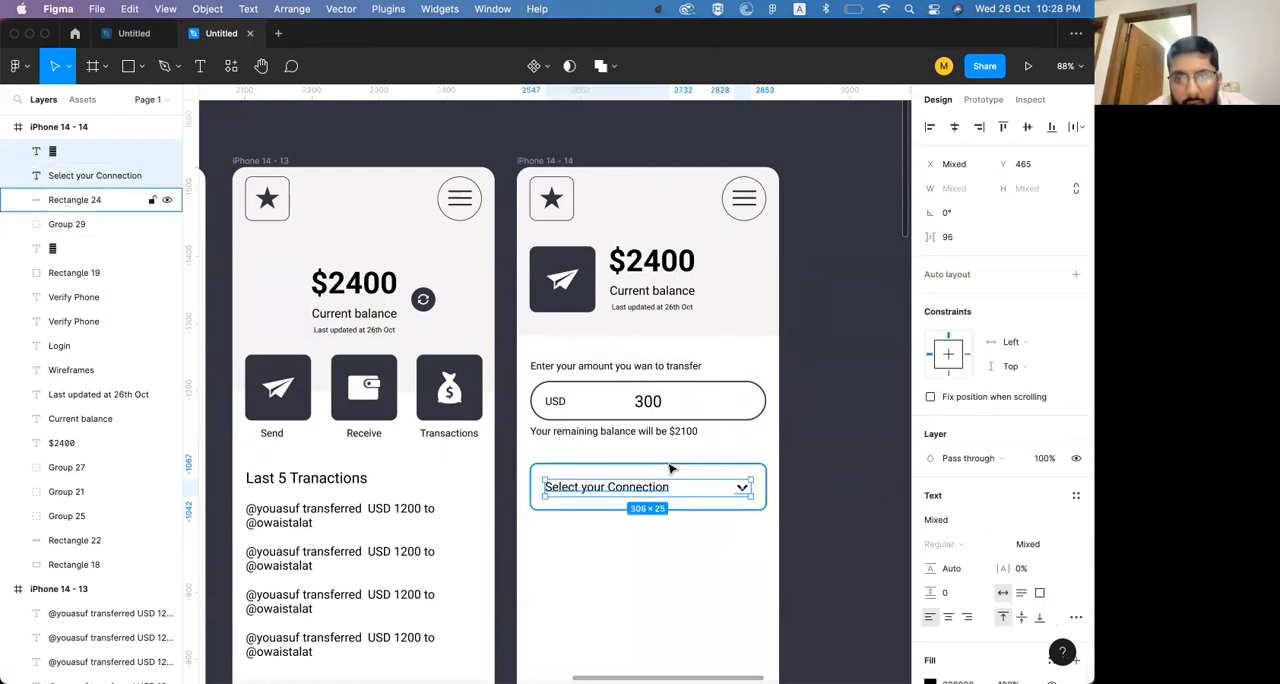
{"action": "left_click", "coordinate": [658, 494], "text": "shift"}
{"action": "key", "text": "super+g"}
{"action": "key", "text": "Escape"}
{"action": "left_click", "coordinate": [664, 497]}
Copy the Verify button from the iPhone 14 - 12 screen and place it below the connection dropdown
{"action": "scroll", "coordinate": [620, 475], "scroll_direction": "down", "scroll_amount": 2}
{"action": "scroll", "coordinate": [620, 475], "scroll_direction": "right", "scroll_amount": 2}
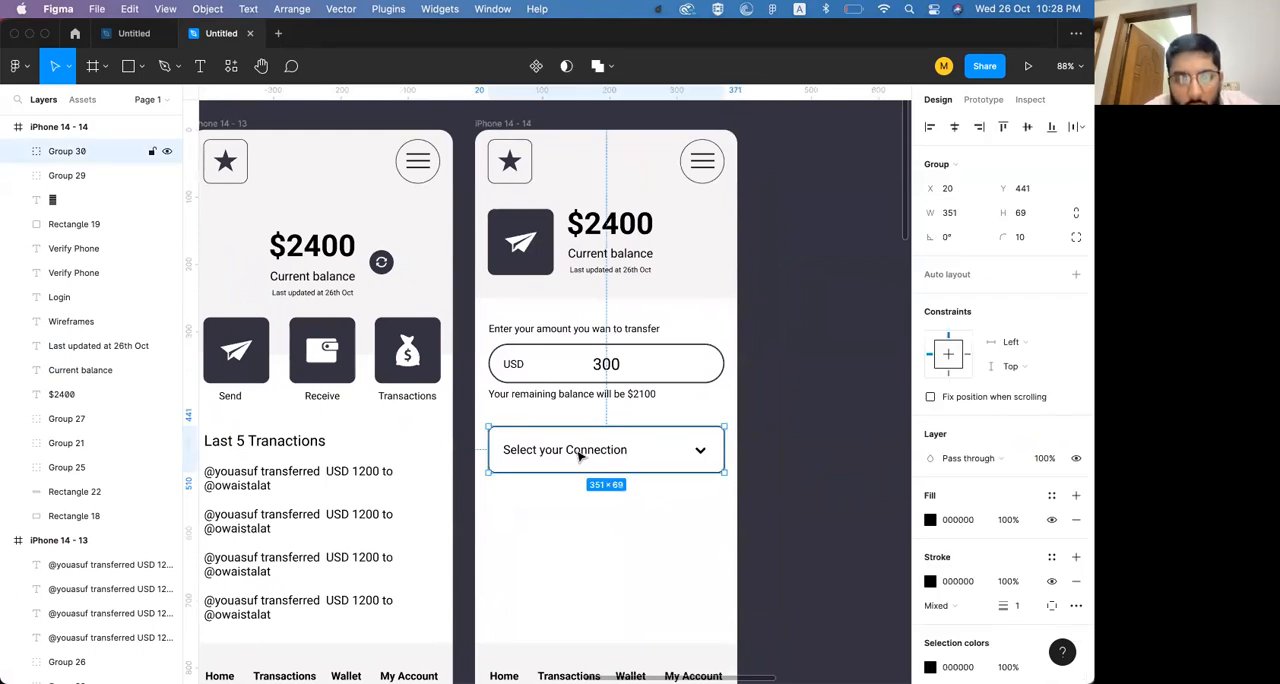
{"action": "scroll", "coordinate": [578, 456], "scroll_direction": "down", "scroll_amount": 3}
{"action": "scroll", "coordinate": [578, 456], "scroll_direction": "left", "scroll_amount": 1}
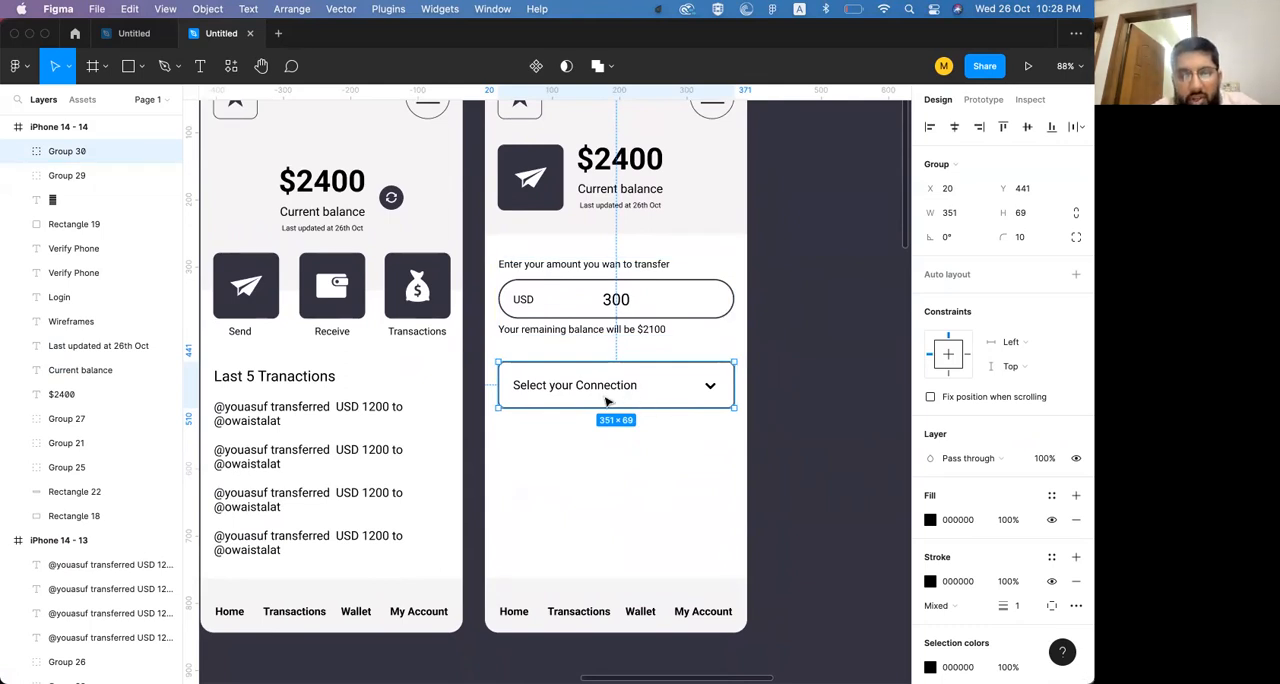
{"action": "scroll", "coordinate": [453, 334], "scroll_direction": "left", "scroll_amount": 5}
{"action": "left_click", "coordinate": [435, 421]}
{"action": "double_click", "coordinate": [486, 443]}
{"action": "scroll", "coordinate": [486, 443], "scroll_direction": "right", "scroll_amount": 7}
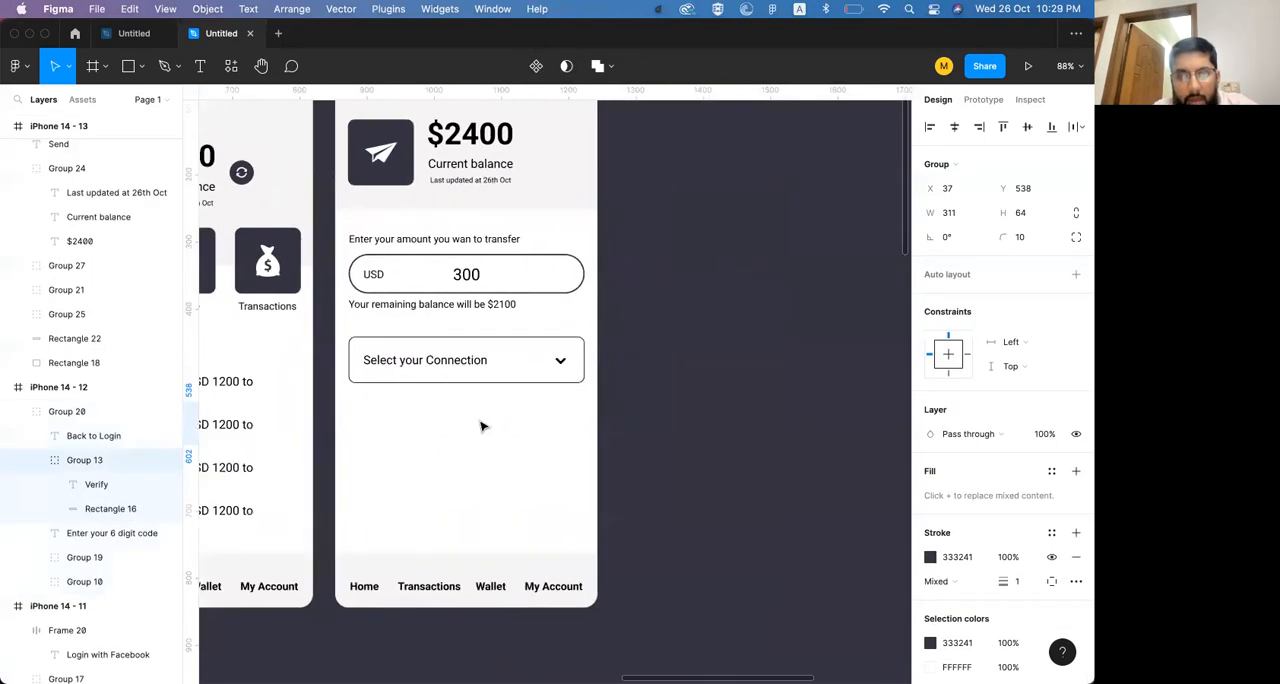
{"action": "key", "text": "ctrl+v"}
{"action": "left_click_drag", "start_coordinate": [480, 423], "coordinate": [393, 480]}
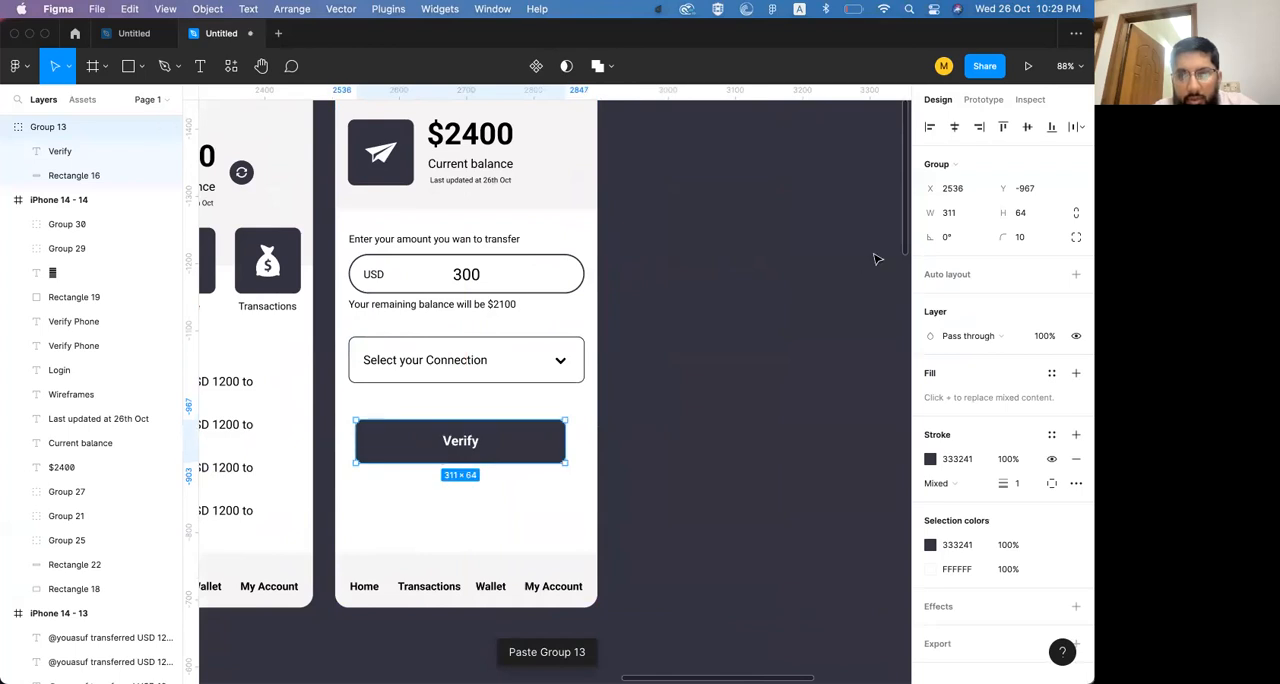
Try to align the pasted Verify button horizontally on the send-money screen
{"action": "left_click", "coordinate": [794, 406]}
{"action": "left_click", "coordinate": [541, 443]}
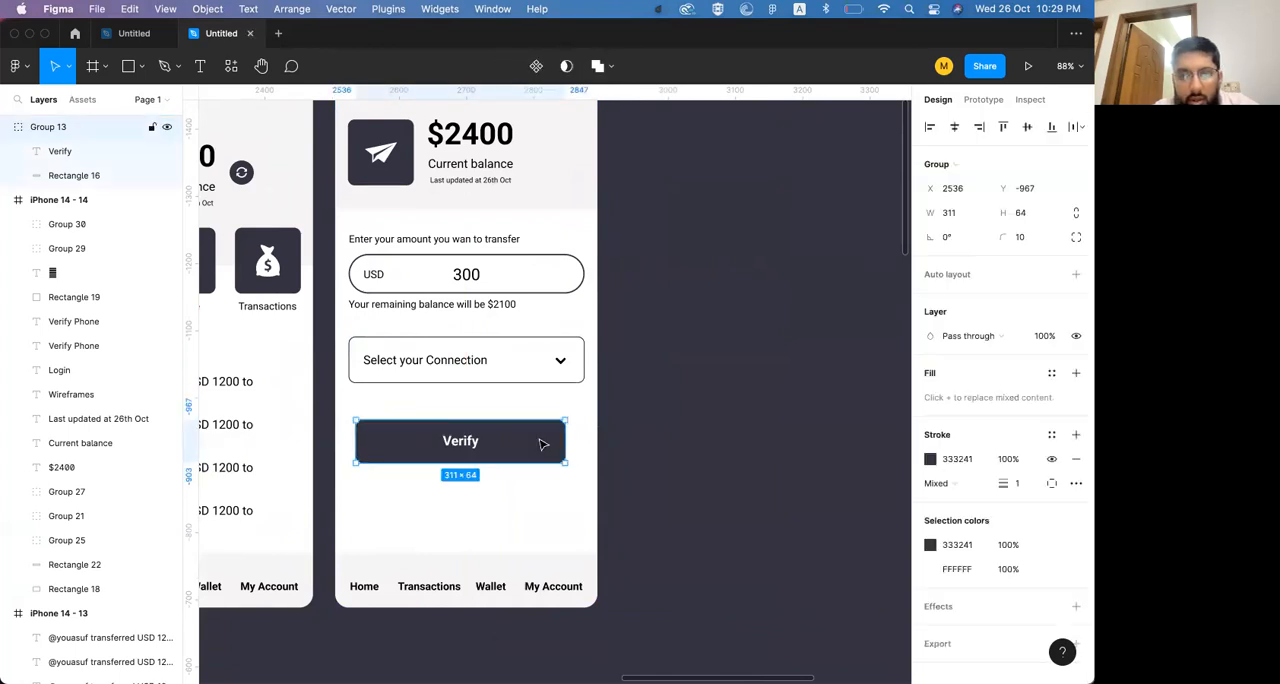
{"action": "left_click", "coordinate": [978, 127]}
{"action": "left_click", "coordinate": [954, 127]}
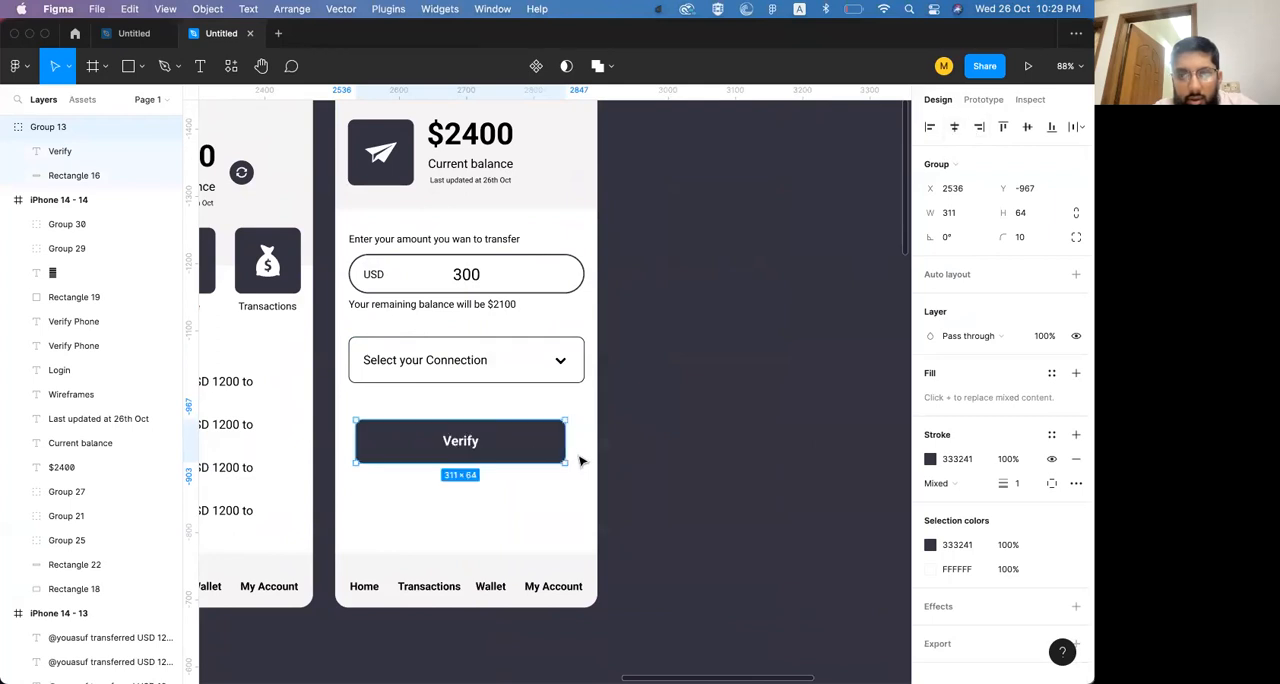
{"action": "left_click", "coordinate": [705, 458]}
{"action": "left_click", "coordinate": [543, 432]}
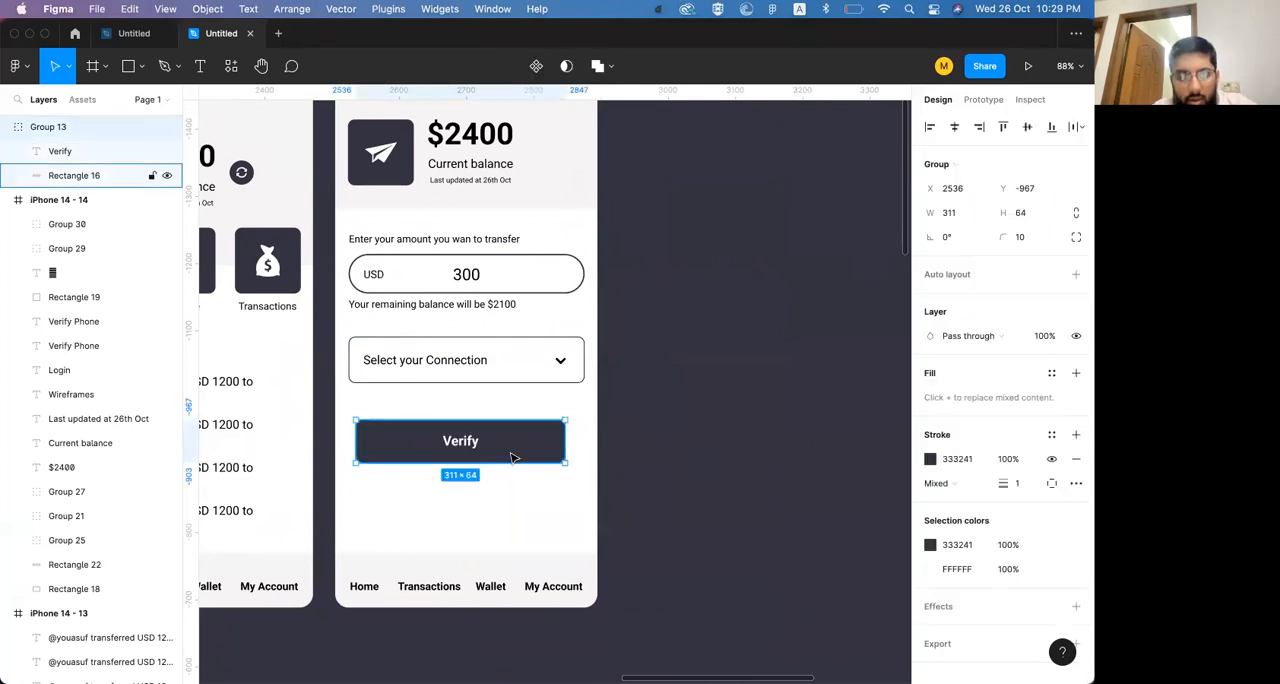
Ungroup the Verify button and group its label and background again
{"action": "key", "text": "super+shift+g"}
{"action": "key", "text": "Escape"}
{"action": "left_click", "coordinate": [458, 439]}
{"action": "left_click", "coordinate": [543, 449], "text": "shift"}
{"action": "key", "text": "super+g"}
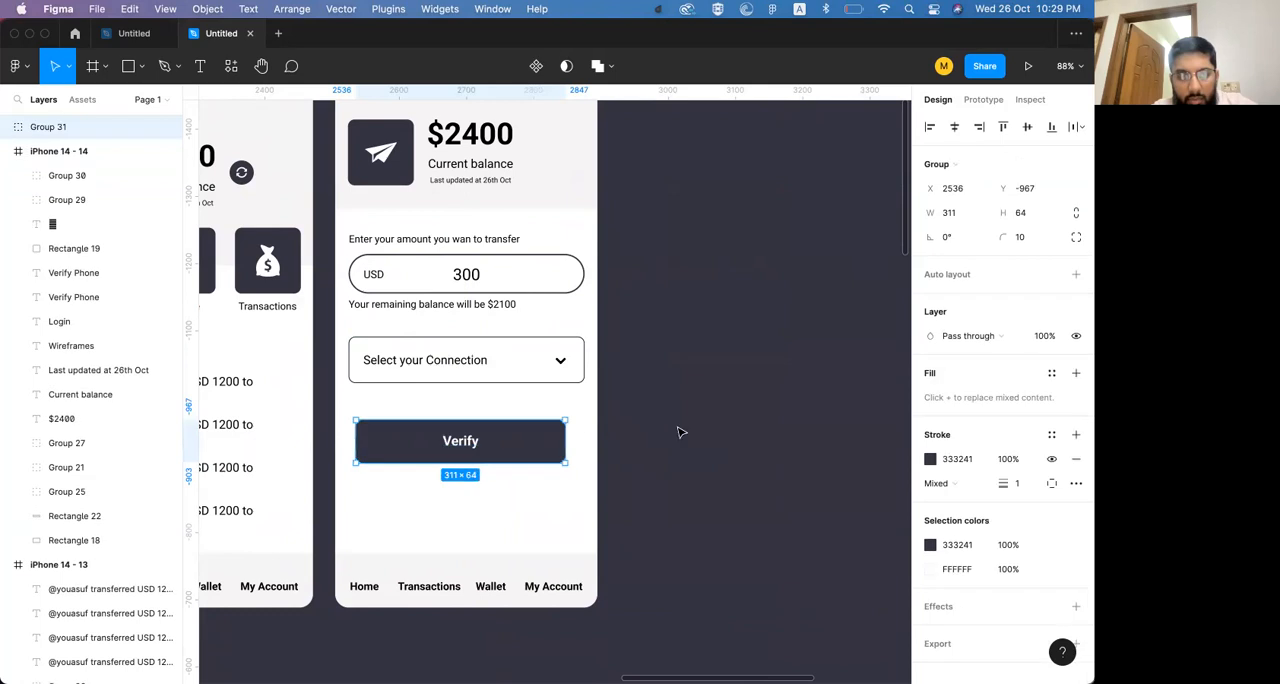
Align the Verify button's right edge with the connection dropdown and widen the button to 349
{"action": "left_click", "coordinate": [980, 130]}
{"action": "left_click", "coordinate": [956, 130]}
{"action": "left_click_drag", "start_coordinate": [556, 447], "coordinate": [571, 447]}
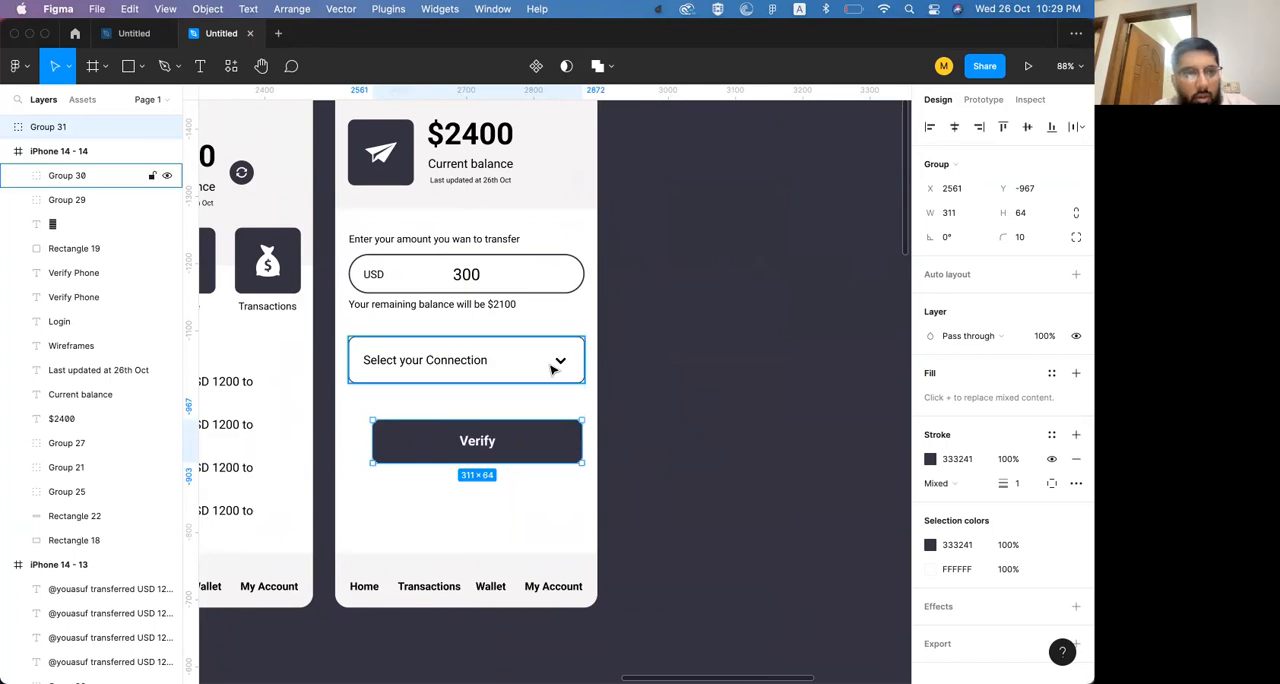
{"action": "left_click", "coordinate": [472, 372]}
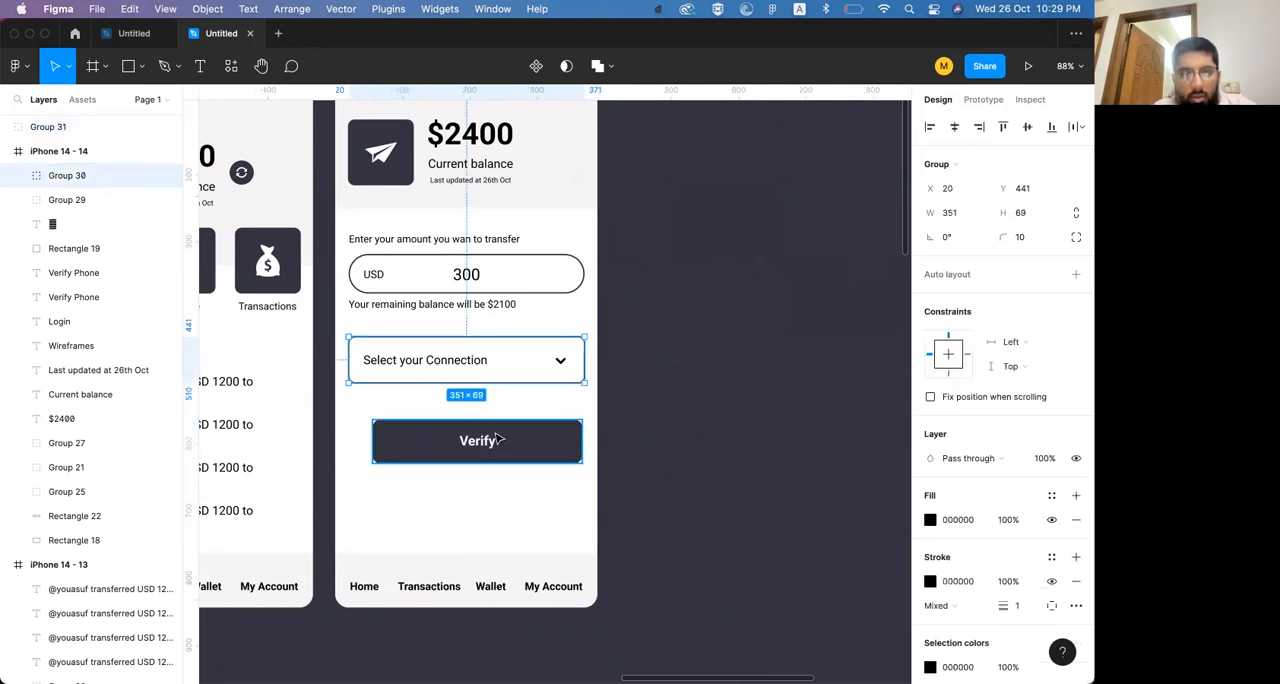
{"action": "left_click", "coordinate": [556, 445], "text": "shift"}
{"action": "left_click", "coordinate": [980, 127]}
{"action": "left_click", "coordinate": [781, 371]}
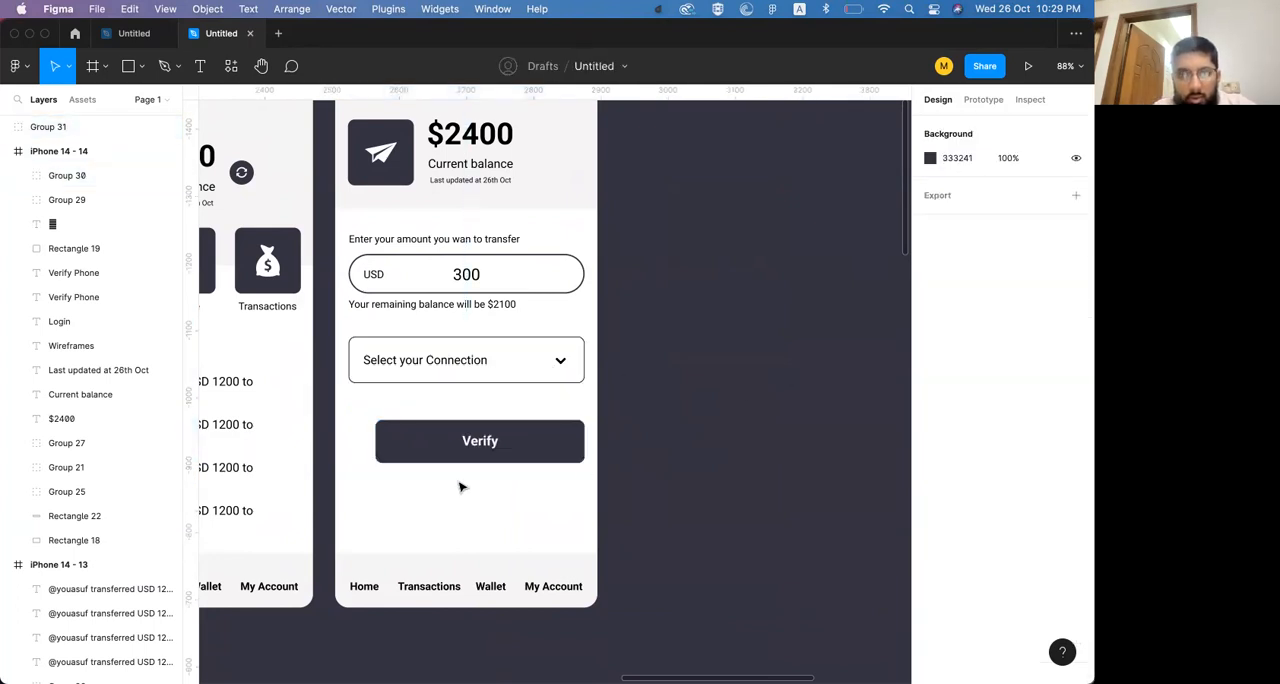
{"action": "left_click", "coordinate": [398, 453]}
{"action": "mouse_move", "coordinate": [374, 437]}
{"action": "left_mouse_down"}
{"action": "mouse_move", "coordinate": [342, 437]}
{"action": "mouse_move", "coordinate": [354, 436]}
{"action": "left_mouse_up"}
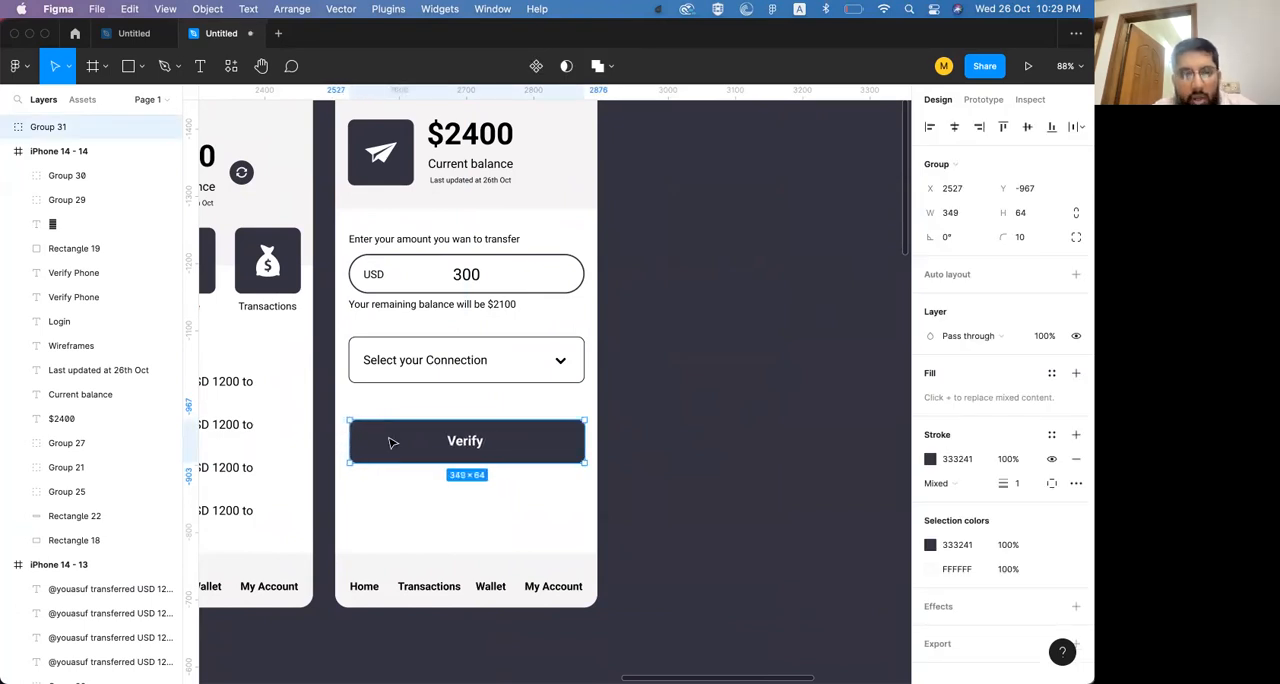
Change the Verify button's label to "Transfer"
{"action": "double_click", "coordinate": [464, 450]}
{"action": "left_click", "coordinate": [540, 440], "text": "shift"}
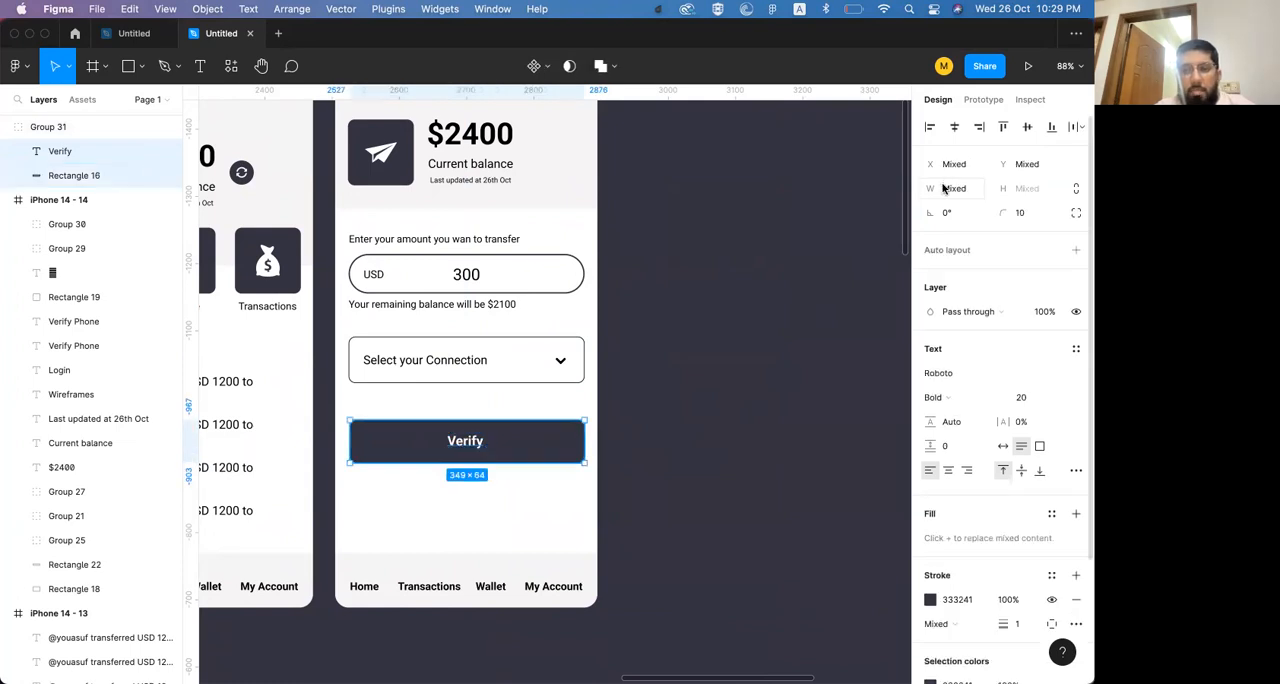
{"action": "double_click", "coordinate": [463, 440]}
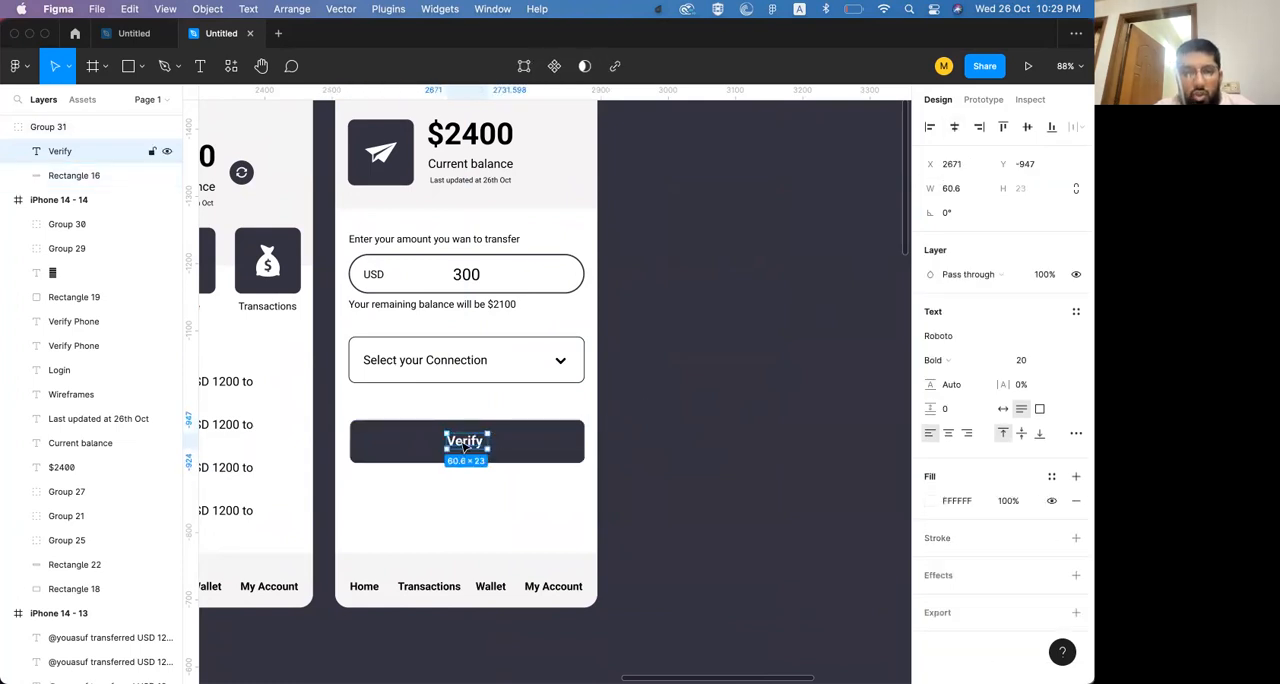
{"action": "type", "text": "Send"}
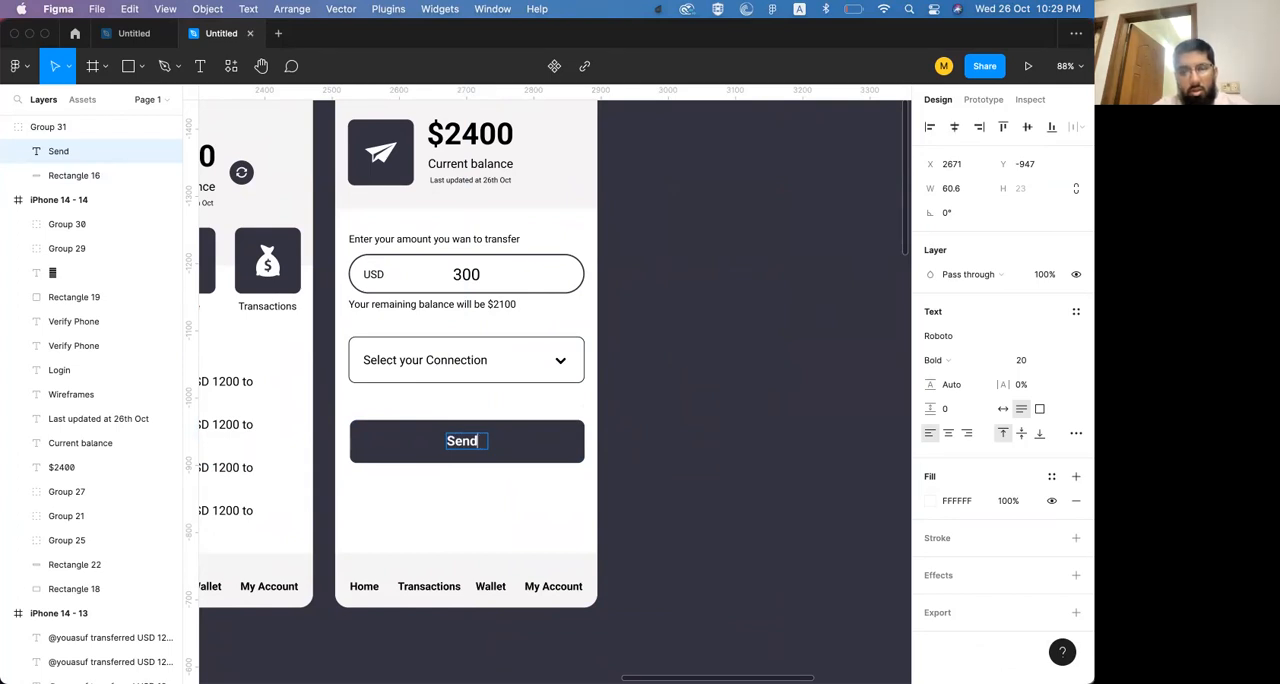
{"action": "type", "text": "Transfer"}
{"action": "key", "text": "Escape"}
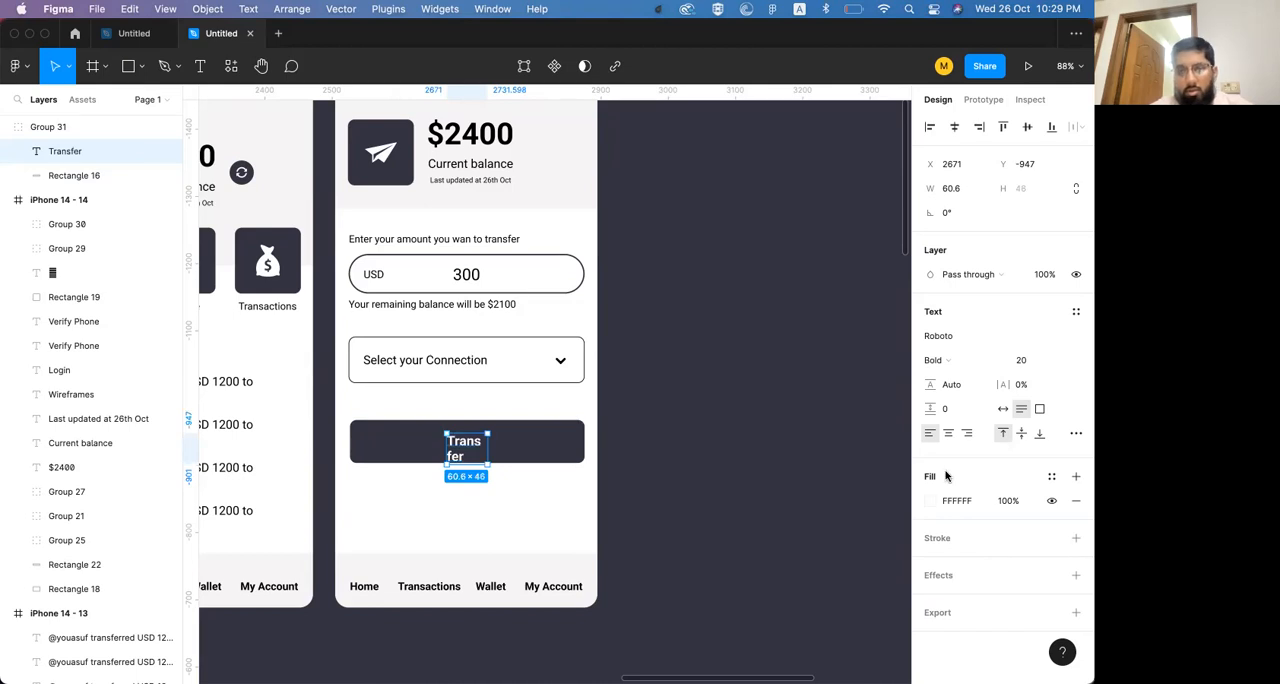
Set the Transfer label to auto width with centred text and centre it in the button at X 2664, Y -945
{"action": "left_click", "coordinate": [1003, 409]}
{"action": "left_click", "coordinate": [946, 436]}
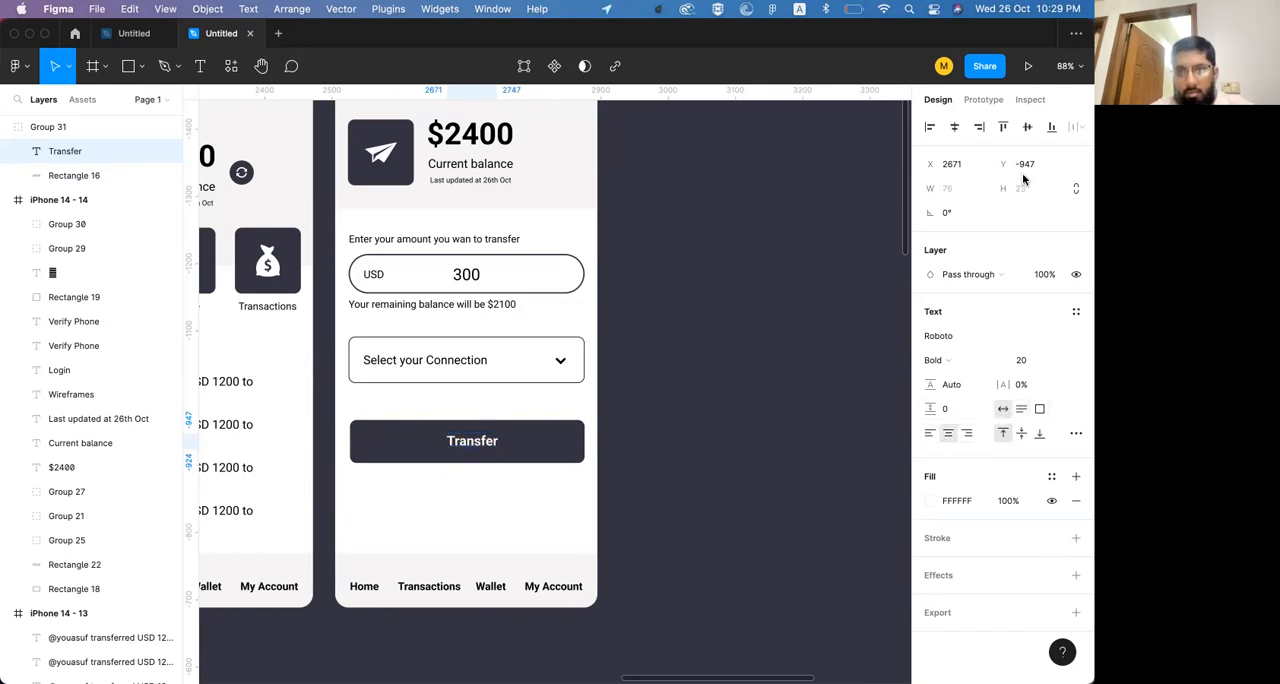
{"action": "left_click", "coordinate": [954, 128]}
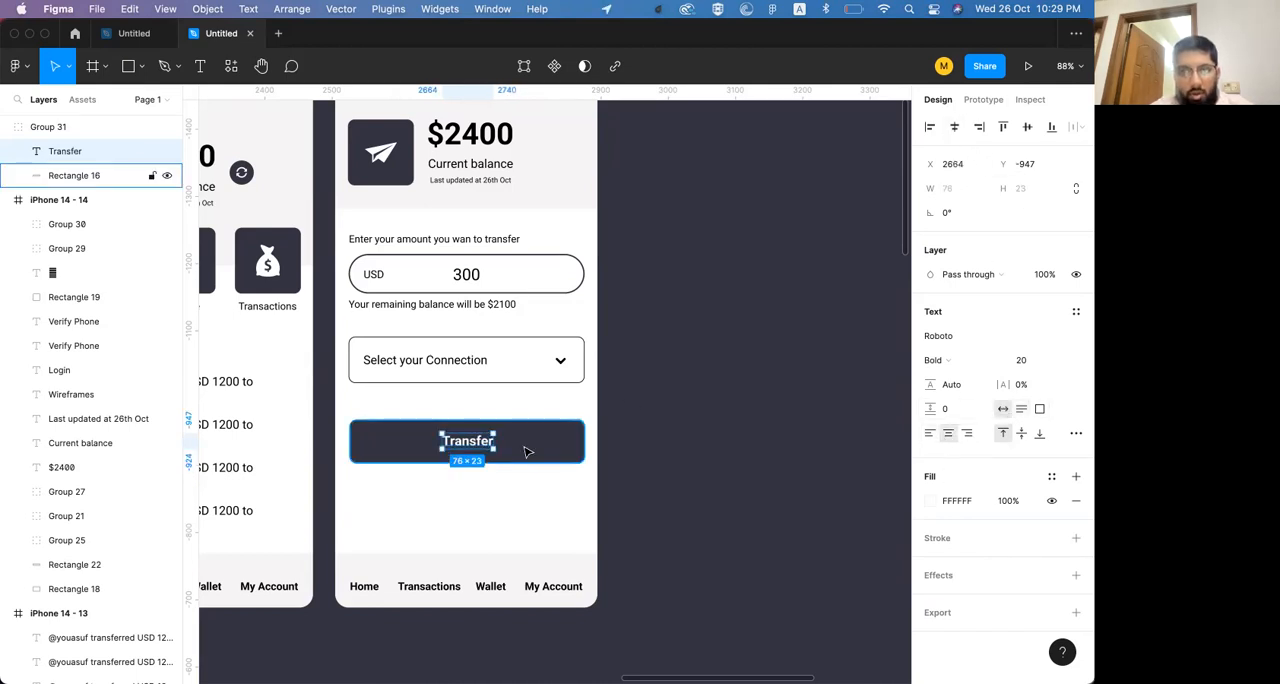
Move the Transfer button up to Y -996 below the connection dropdown and extend its left edge to the dropdown's edge
{"action": "left_click", "coordinate": [690, 380]}
{"action": "scroll", "coordinate": [555, 442], "scroll_direction": "up", "scroll_amount": 2}
{"action": "scroll", "coordinate": [555, 442], "scroll_direction": "left", "scroll_amount": 1}
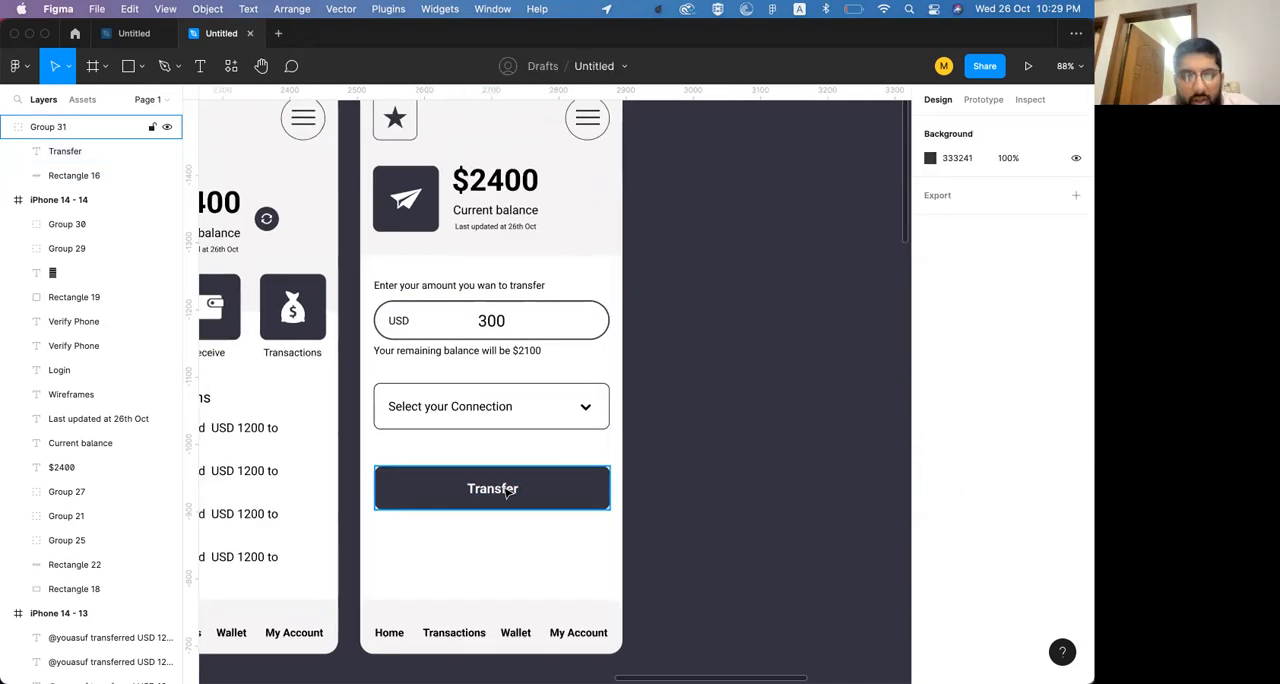
{"action": "left_click", "coordinate": [548, 494]}
{"action": "left_click_drag", "start_coordinate": [548, 490], "coordinate": [551, 470]}
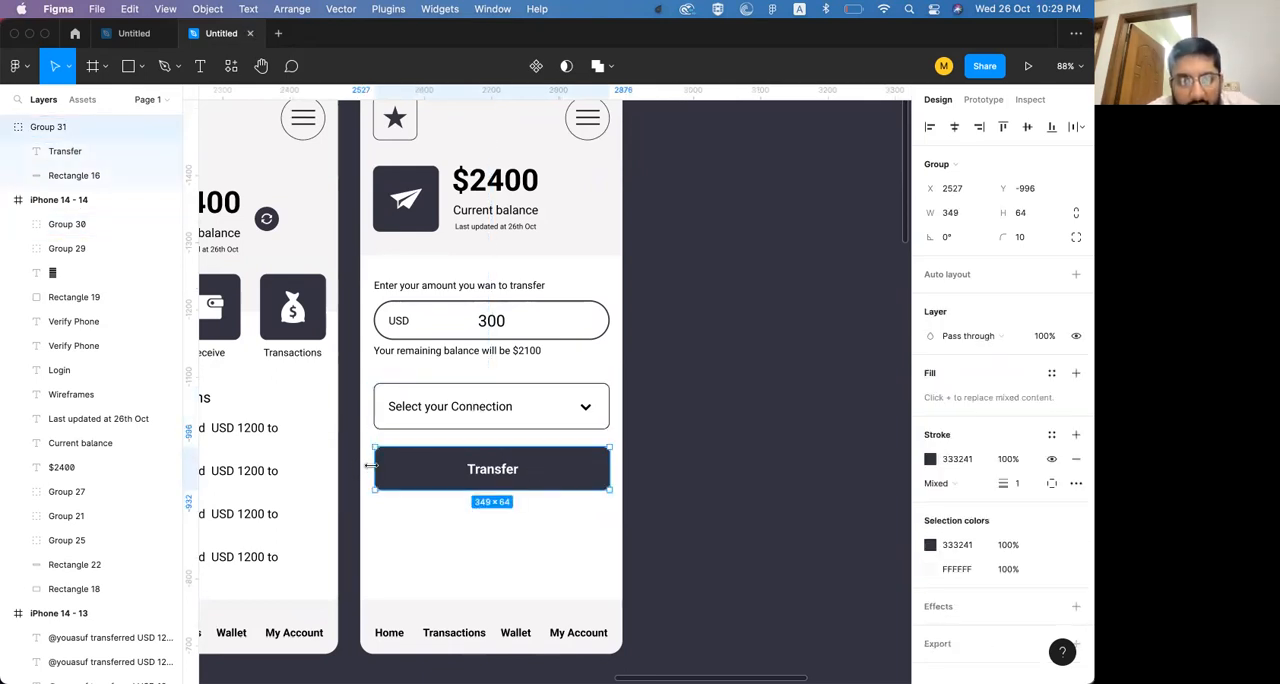
{"action": "left_click_drag", "start_coordinate": [368, 464], "coordinate": [370, 463]}
{"action": "left_click", "coordinate": [463, 390]}
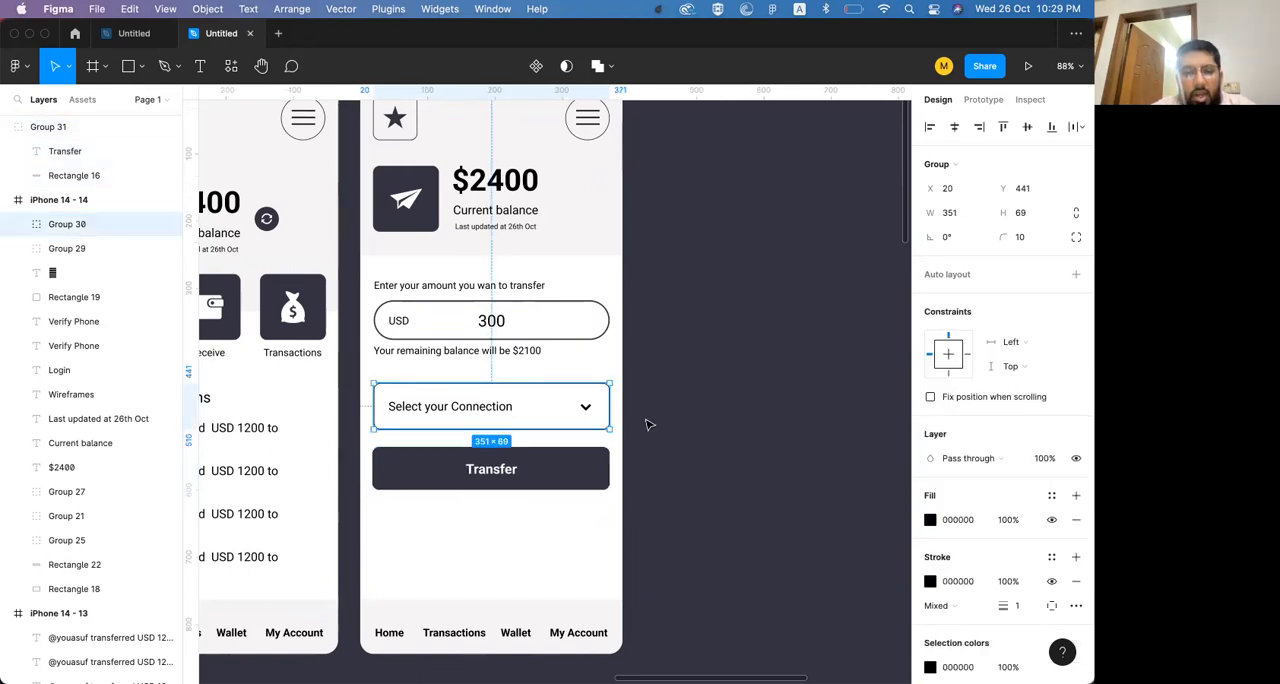
Duplicate the send-money frame and place the copy beside the original
{"action": "scroll", "coordinate": [647, 423], "scroll_direction": "up", "scroll_amount": 3}
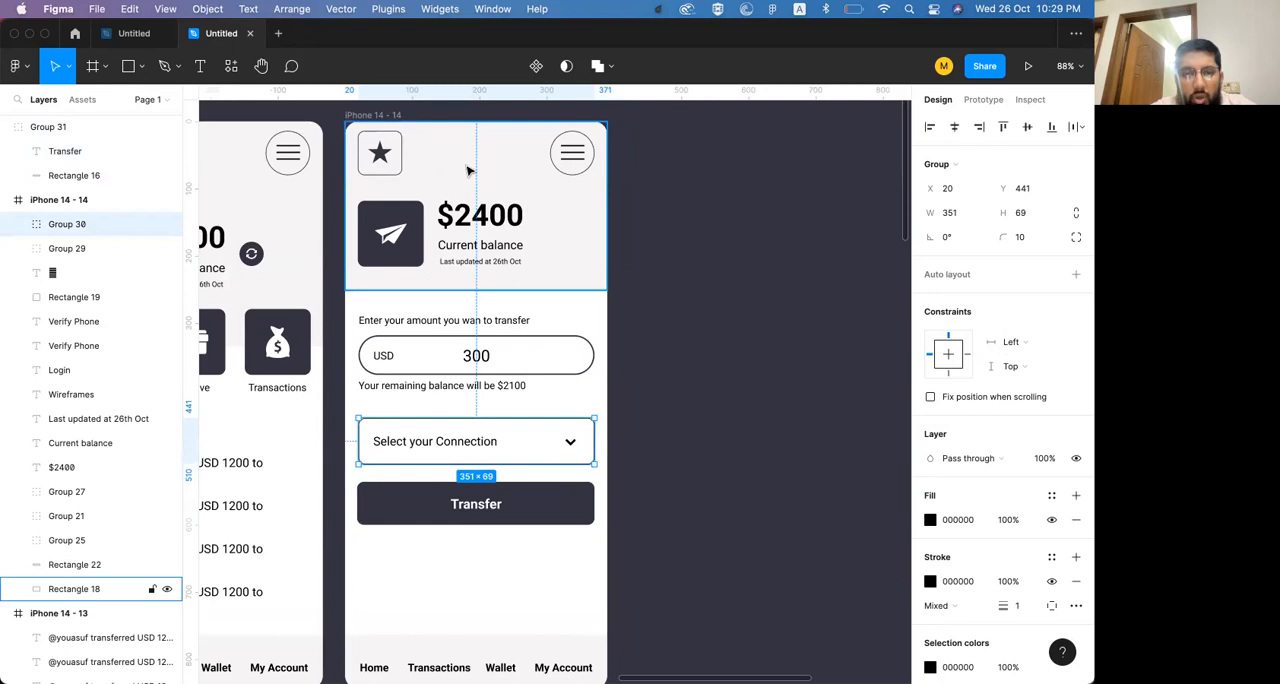
{"action": "left_click", "coordinate": [382, 118]}
{"action": "left_click_drag", "start_coordinate": [449, 119], "coordinate": [744, 119]}
{"action": "scroll", "coordinate": [645, 160], "scroll_direction": "right", "scroll_amount": 5}
{"action": "left_click", "coordinate": [765, 322]}
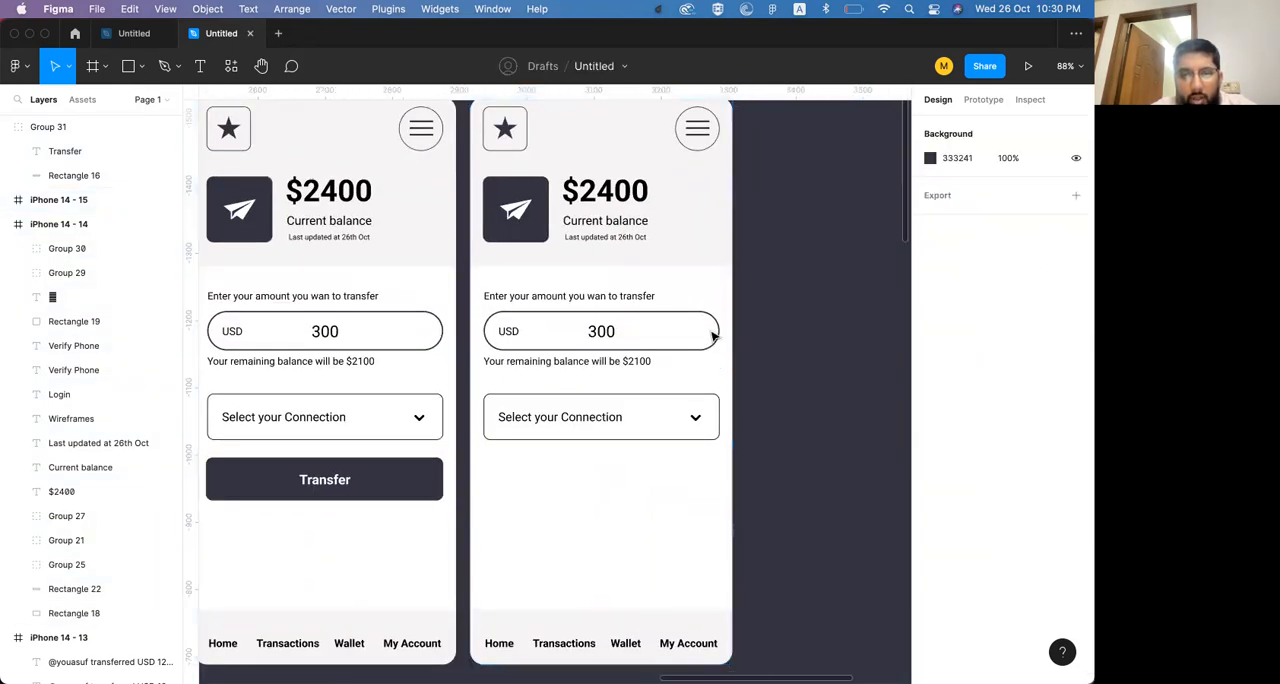
Duplicate the navigation bar's background in the new frame, stretch it to cover the full 390 × 844 frame and bring it to the front
{"action": "left_click", "coordinate": [538, 620]}
{"action": "key", "text": "super+v"}
{"action": "left_click_drag", "start_coordinate": [564, 609], "coordinate": [554, 166]}
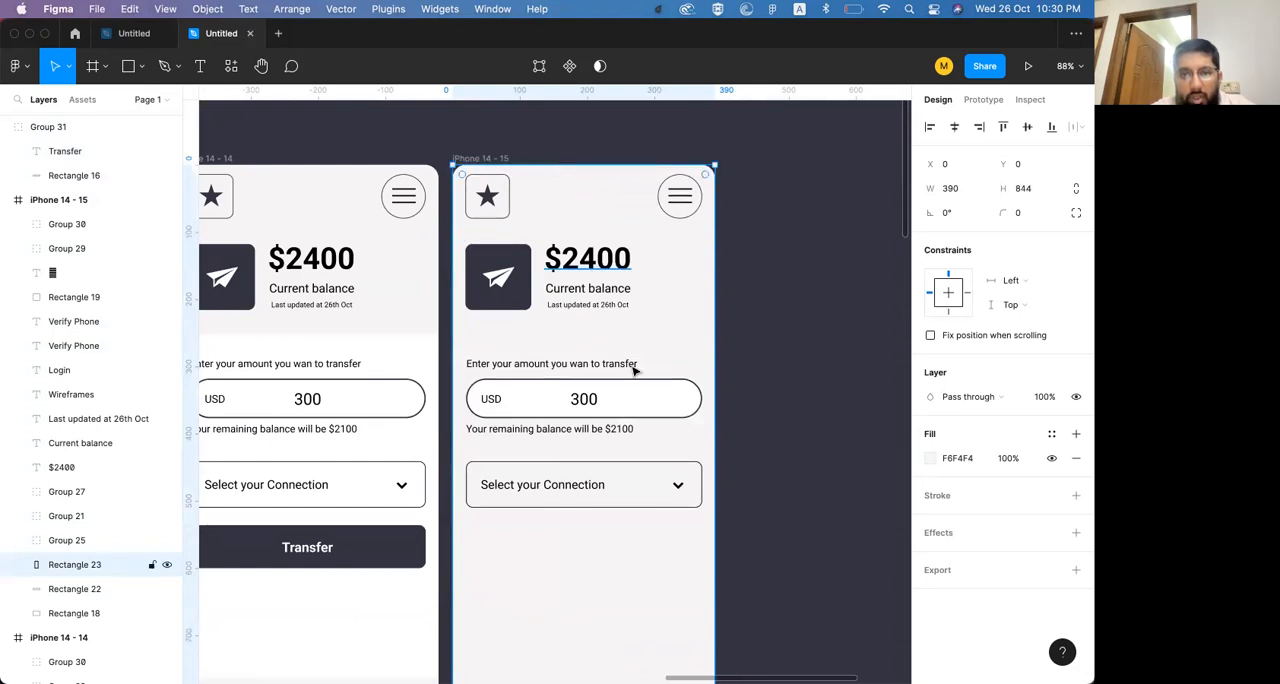
{"action": "key", "text": "super+]"}
{"action": "key", "text": "super+]"}
{"action": "key", "text": "super+]"}
{"action": "key", "text": "super+]"}
{"action": "key", "text": "super+]"}
{"action": "key", "text": "super+]"}
{"action": "key", "text": "super+]"}
{"action": "key", "text": "super+]"}
{"action": "key", "text": "super+]"}
{"action": "key", "text": "super+]"}
{"action": "key", "text": "super+]"}
{"action": "key", "text": "super+]"}
{"action": "key", "text": "super+]"}
{"action": "key", "text": "super+]"}
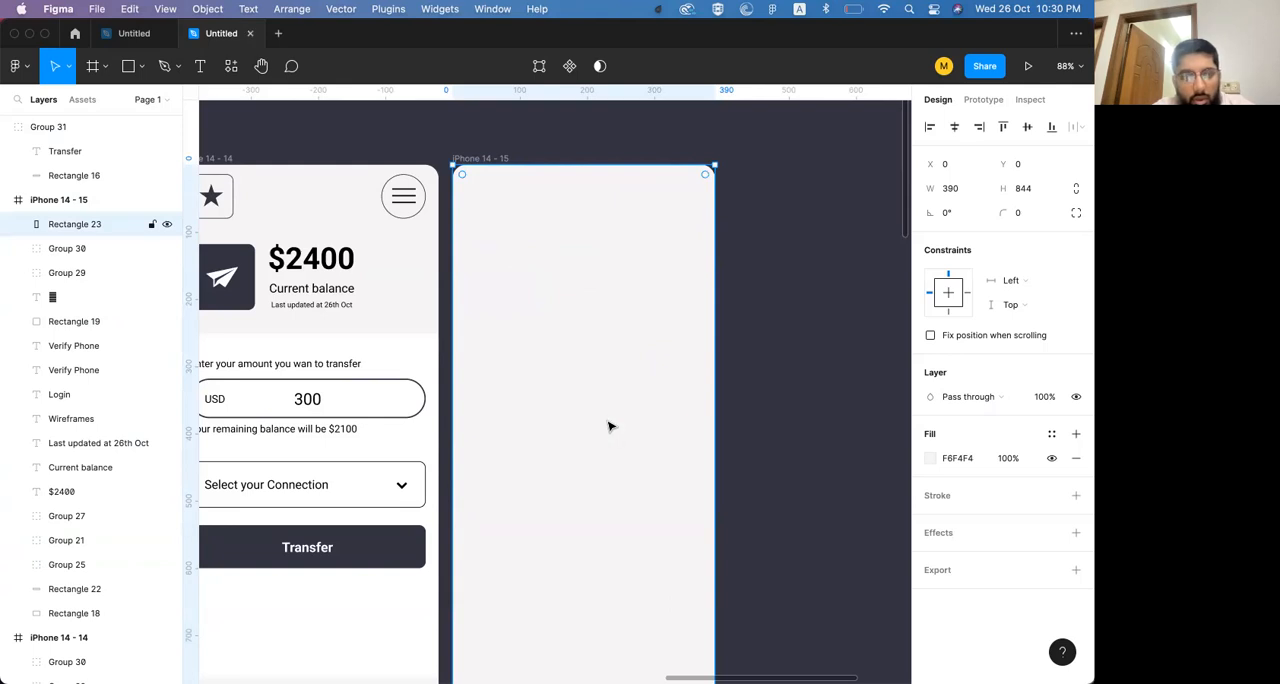
Fill the full-frame overlay rectangle with the canvas colour 333241 and set its opacity to 80%
{"action": "left_click", "coordinate": [838, 159]}
{"action": "scroll", "coordinate": [606, 511], "scroll_direction": "down", "scroll_amount": 2}
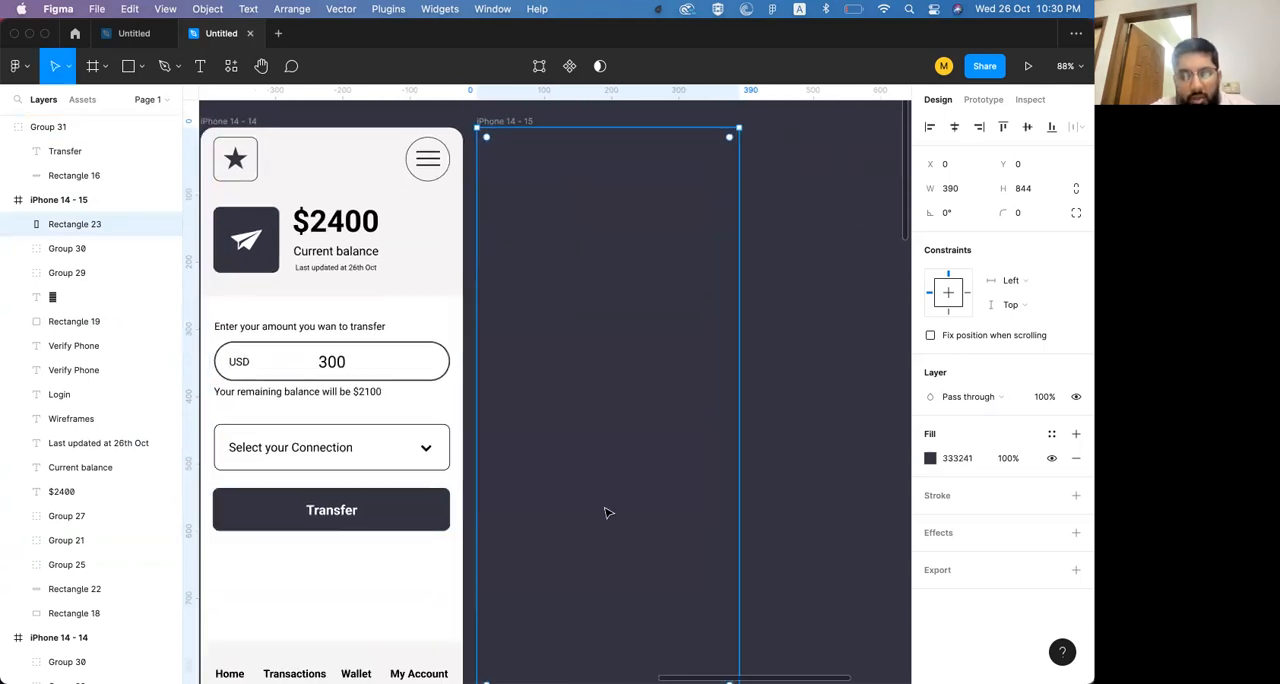
{"action": "key", "text": "8"}
{"action": "right_click", "coordinate": [800, 266]}
{"action": "left_click", "coordinate": [809, 219]}
{"action": "left_click", "coordinate": [840, 253]}
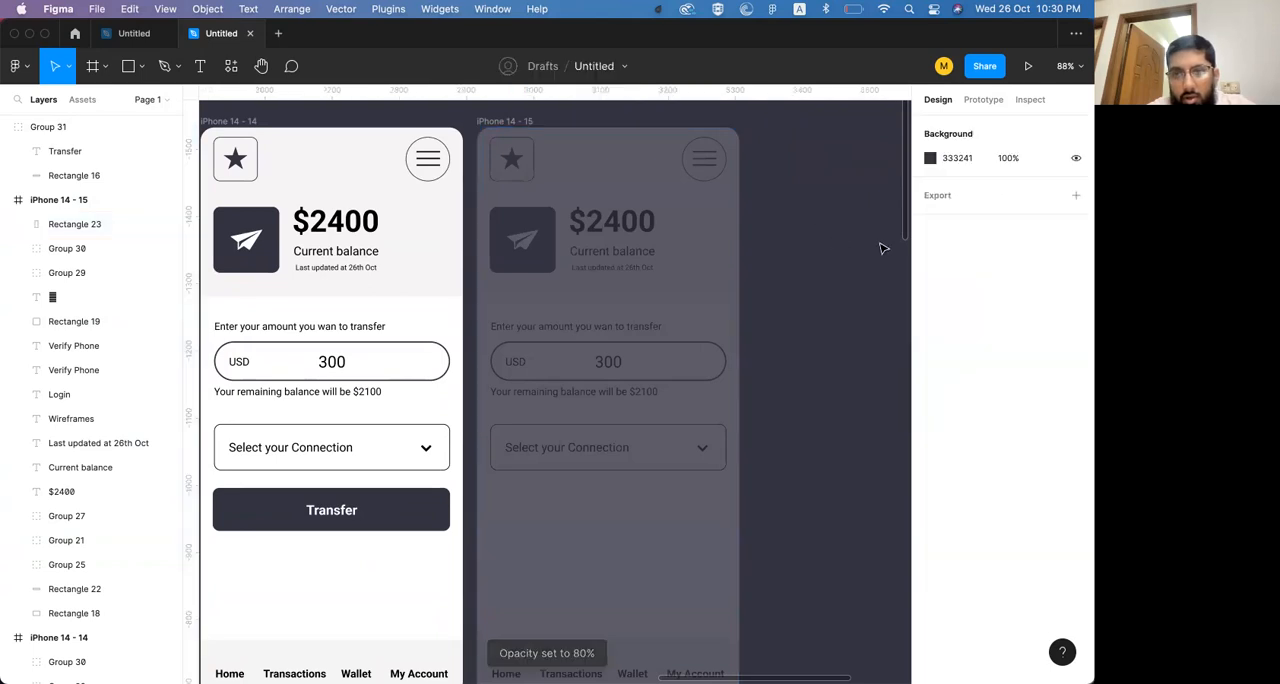
Change the canvas background colour to light grey DADADF
{"action": "left_click", "coordinate": [932, 158]}
{"action": "left_click_drag", "start_coordinate": [846, 223], "coordinate": [735, 207]}
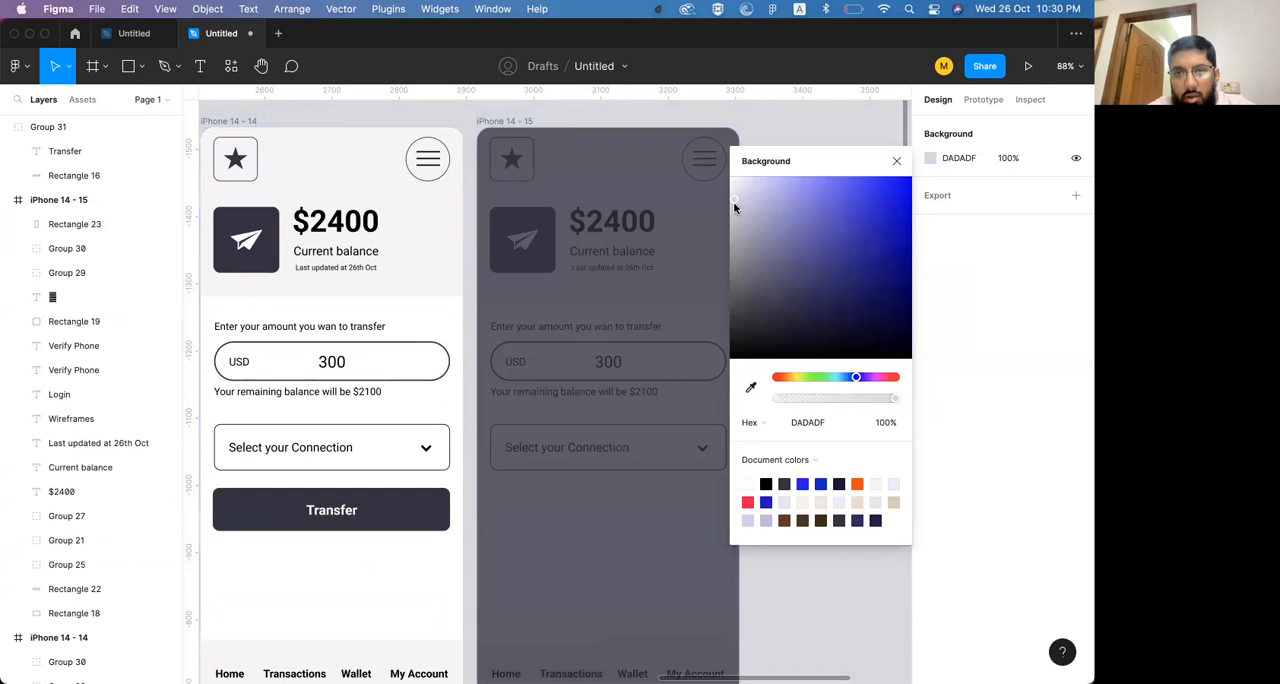
{"action": "left_click", "coordinate": [894, 163]}
Set the opacity of the dark overlay rectangle to 90%
{"action": "left_click", "coordinate": [634, 541]}
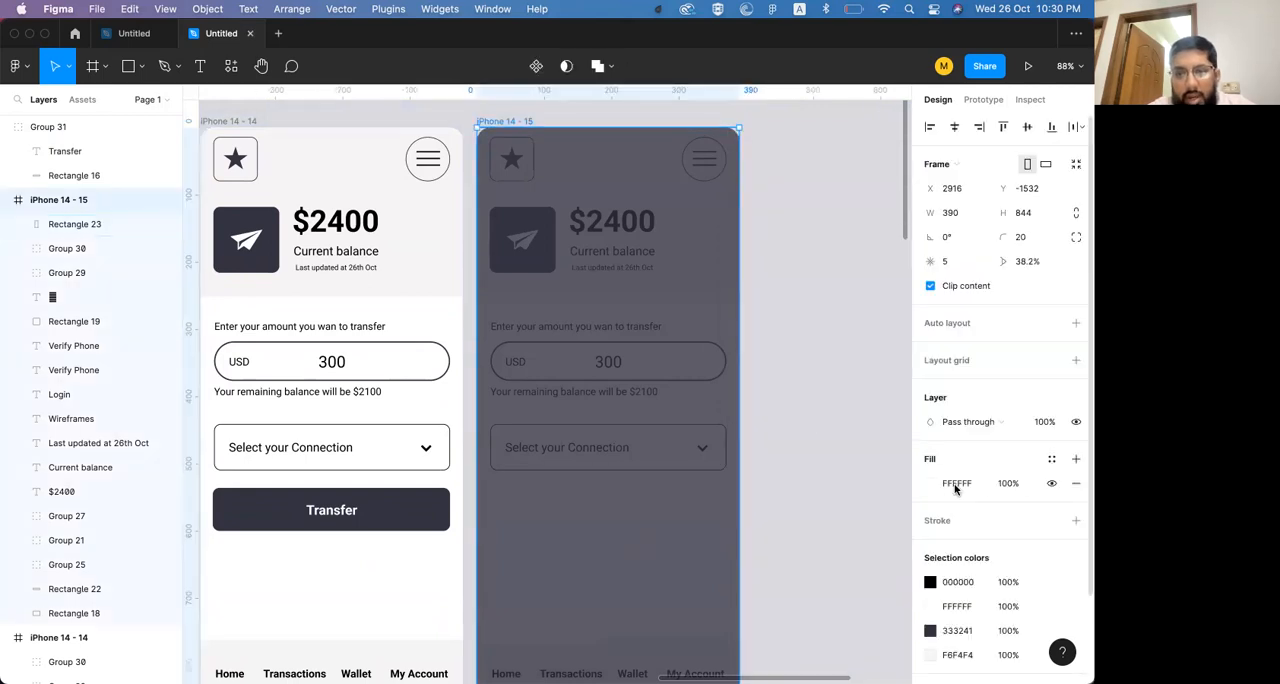
{"action": "left_click", "coordinate": [620, 526]}
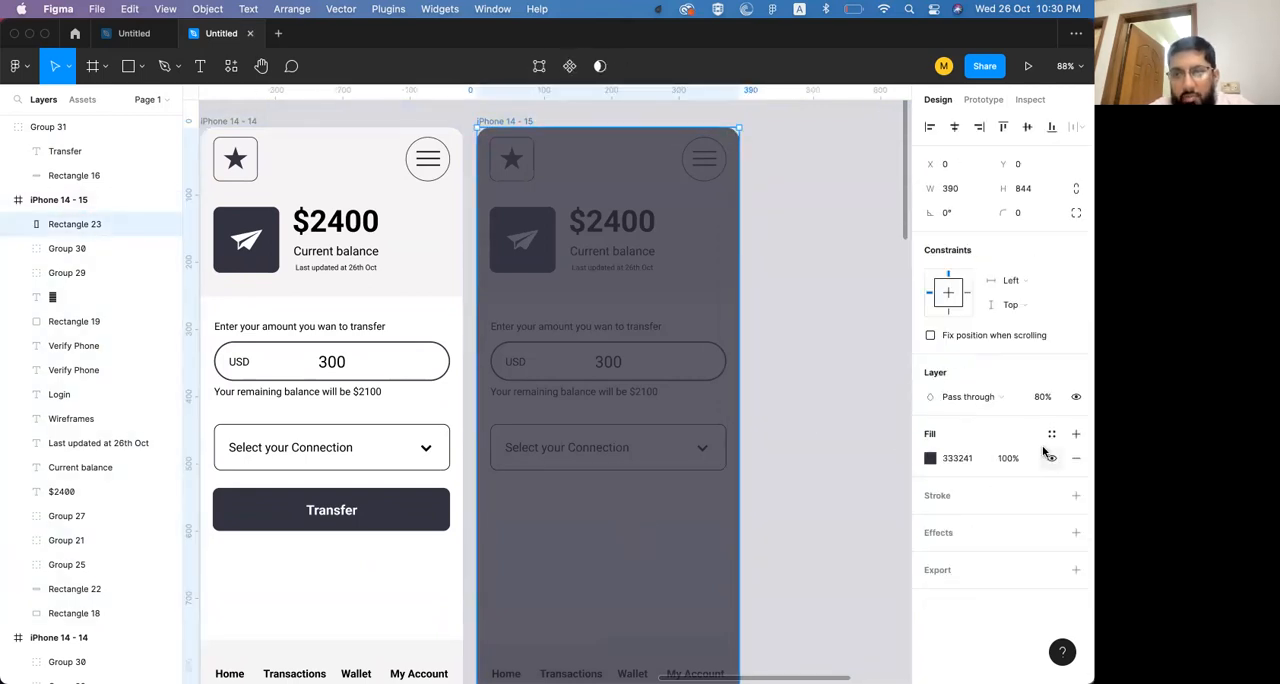
{"action": "key", "text": "9"}
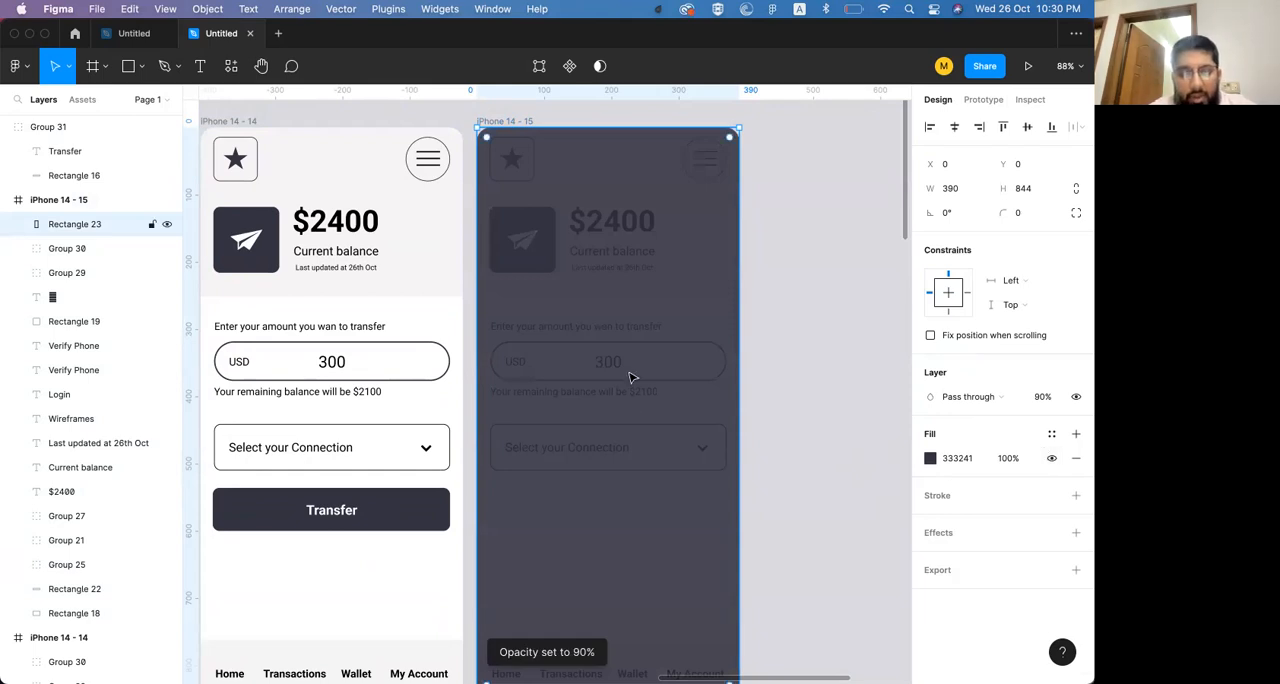
Duplicate the overlay, shorten the copy to a 390 × 490 bottom sheet at Y 354 and fill it with FFFFFF
{"action": "key", "text": "super+v"}
{"action": "left_click_drag", "start_coordinate": [679, 130], "coordinate": [686, 373]}
{"action": "scroll", "coordinate": [700, 380], "scroll_direction": "down", "scroll_amount": 3}
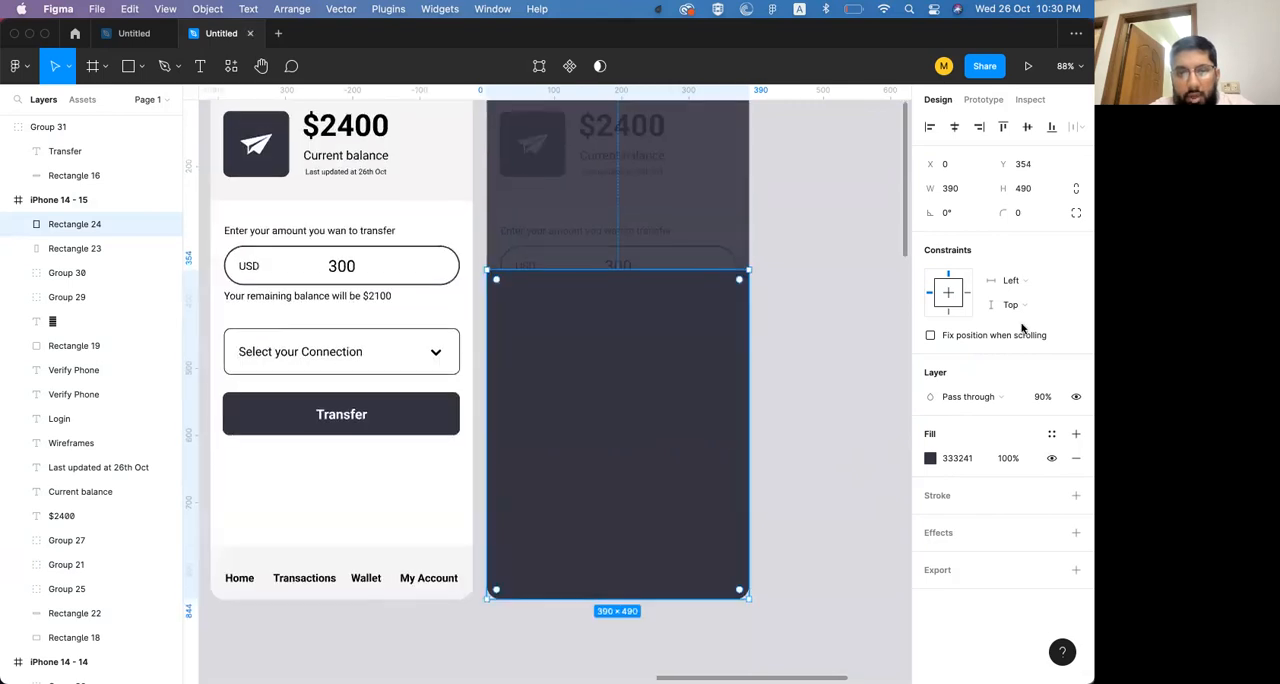
{"action": "left_click", "coordinate": [930, 458]}
{"action": "left_click_drag", "start_coordinate": [820, 380], "coordinate": [714, 294]}
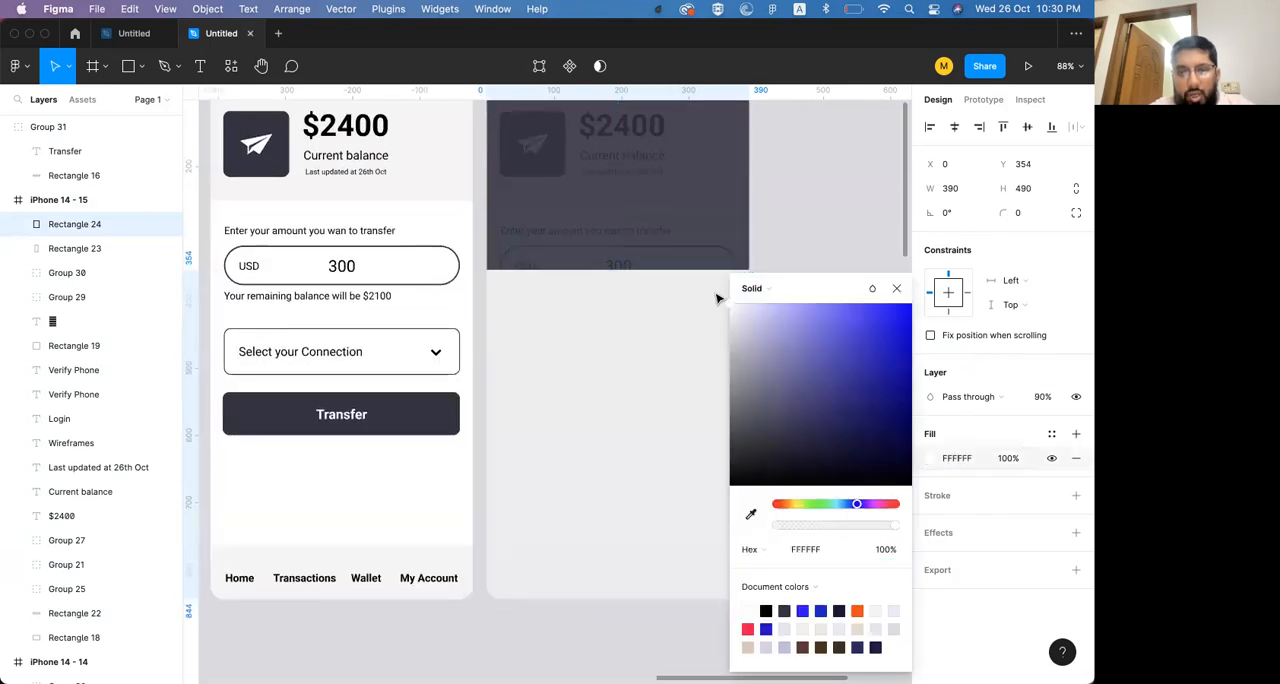
{"action": "left_click", "coordinate": [899, 289]}
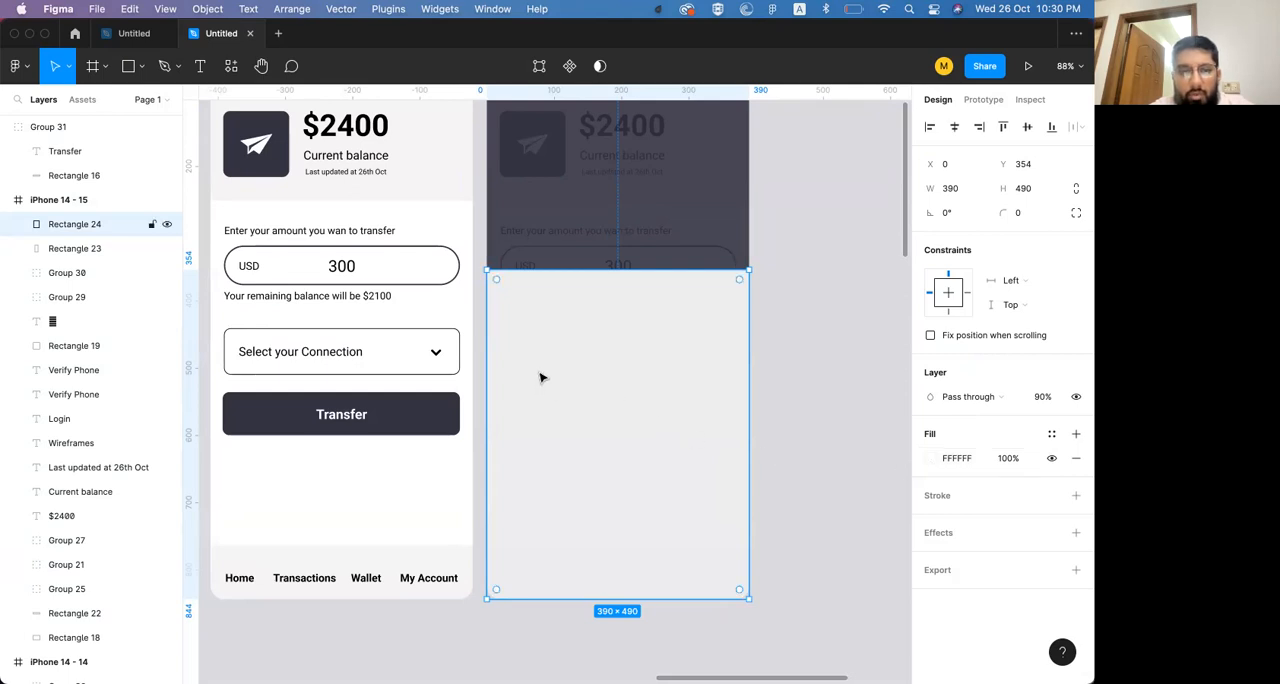
Add the text "Select you connection" on the bottom sheet
{"action": "key", "text": "t"}
{"action": "left_click", "coordinate": [583, 364]}
{"action": "type", "text": "S"}
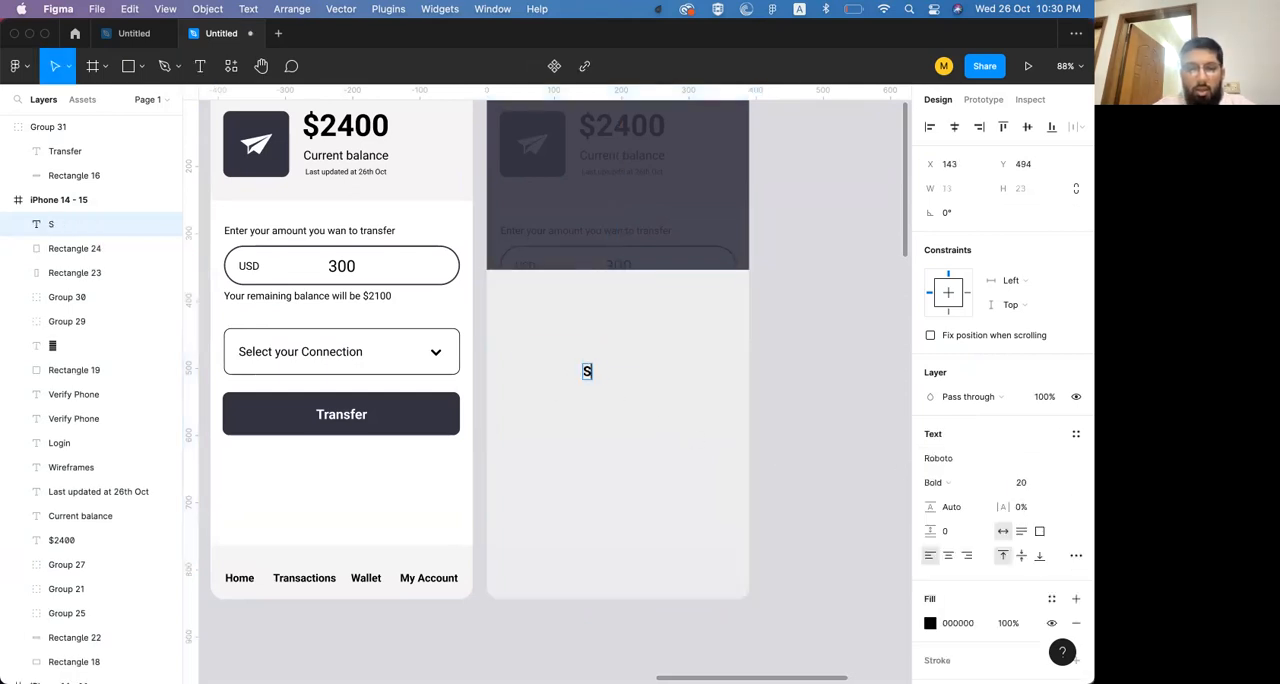
{"action": "type", "text": "elect you connec"}
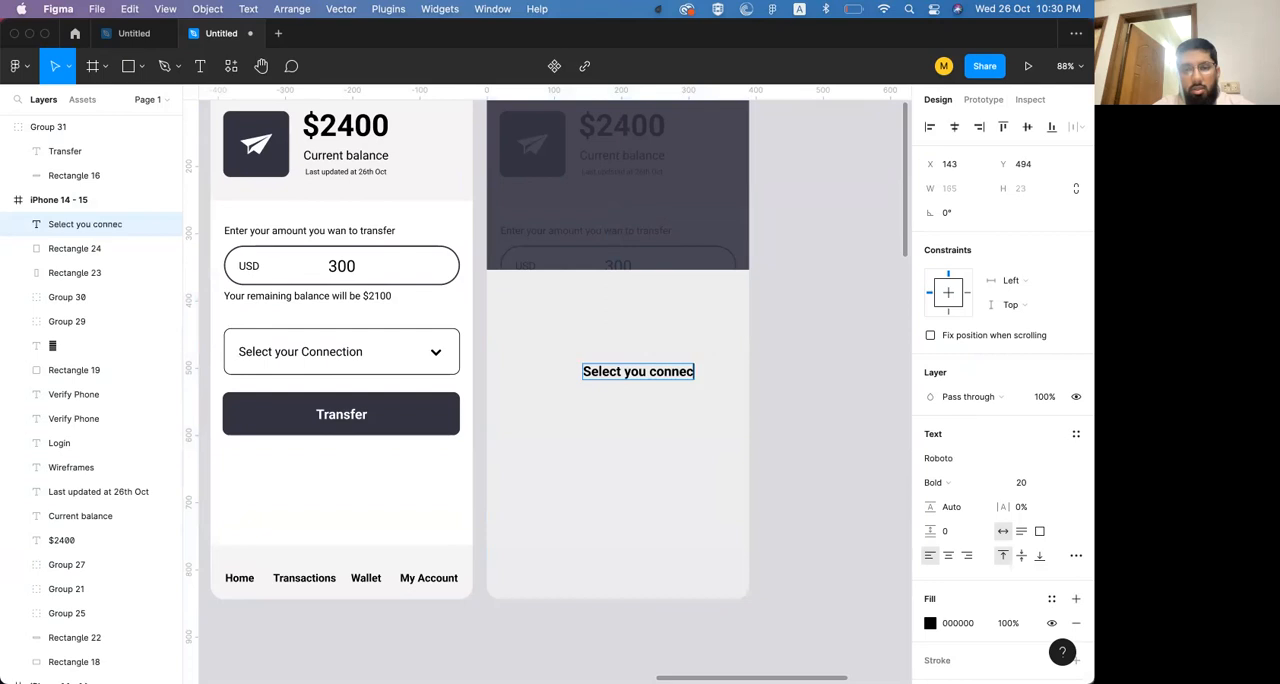
{"action": "type", "text": "tion"}
{"action": "key", "text": "Escape"}
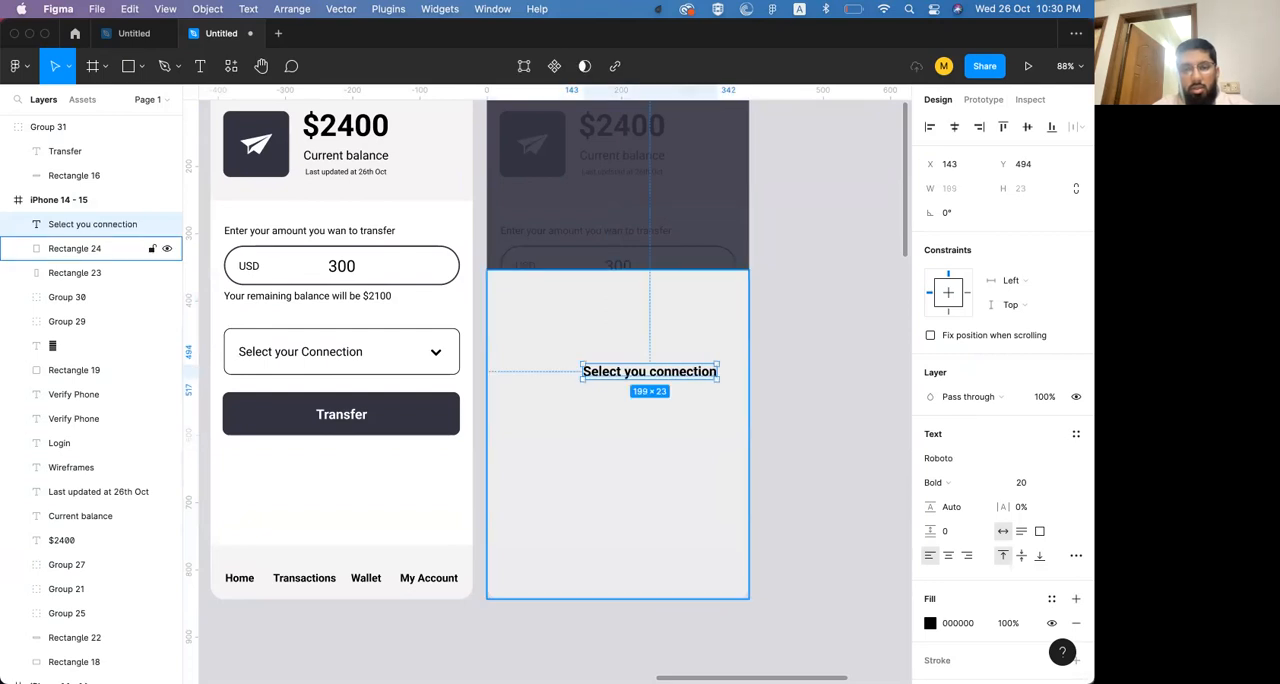
Centre the heading text horizontally in the frame and move it up near the sheet's upper edge
{"action": "left_click", "coordinate": [954, 127]}
{"action": "left_click", "coordinate": [953, 557]}
{"action": "left_click_drag", "start_coordinate": [668, 372], "coordinate": [656, 307]}
{"action": "key", "text": "t"}
{"action": "left_click", "coordinate": [527, 356]}
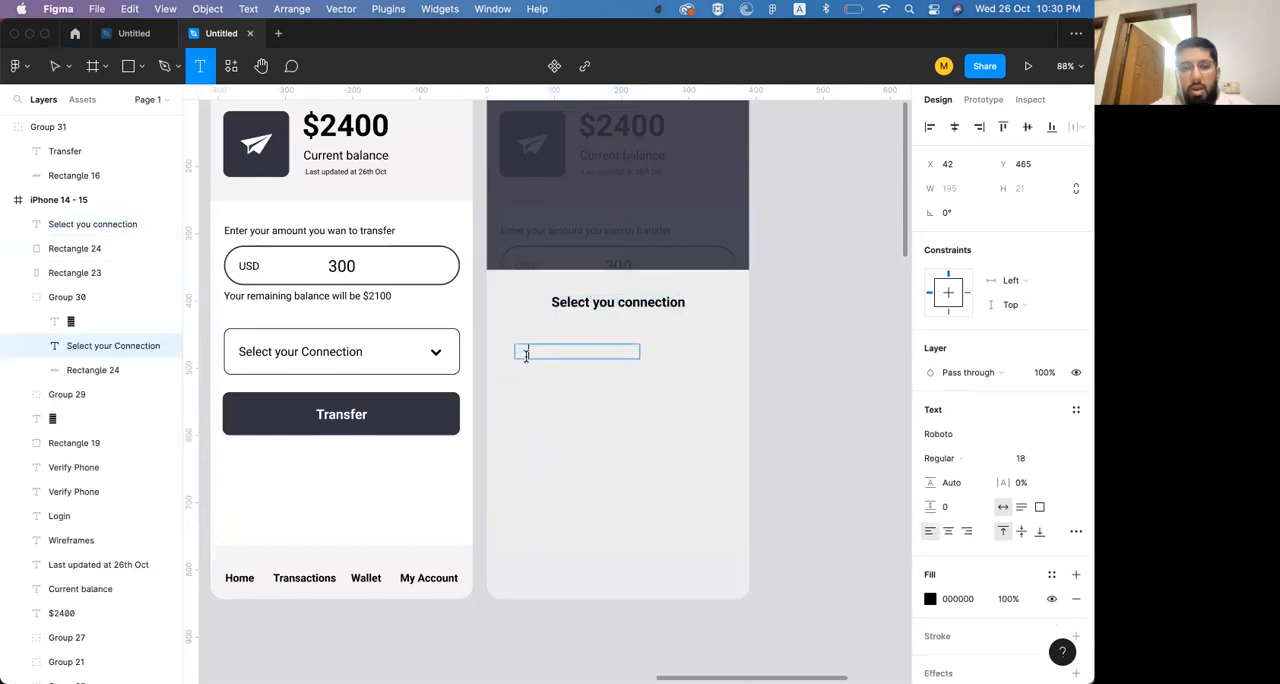
{"action": "key", "text": "Escape"}
Duplicate the sheet's heading just below it and replace the copy's text with a contact's full name
{"action": "left_click", "coordinate": [603, 308]}
{"action": "left_click_drag", "start_coordinate": [620, 305], "coordinate": [594, 339], "text": "alt"}
{"action": "double_click", "coordinate": [579, 336]}
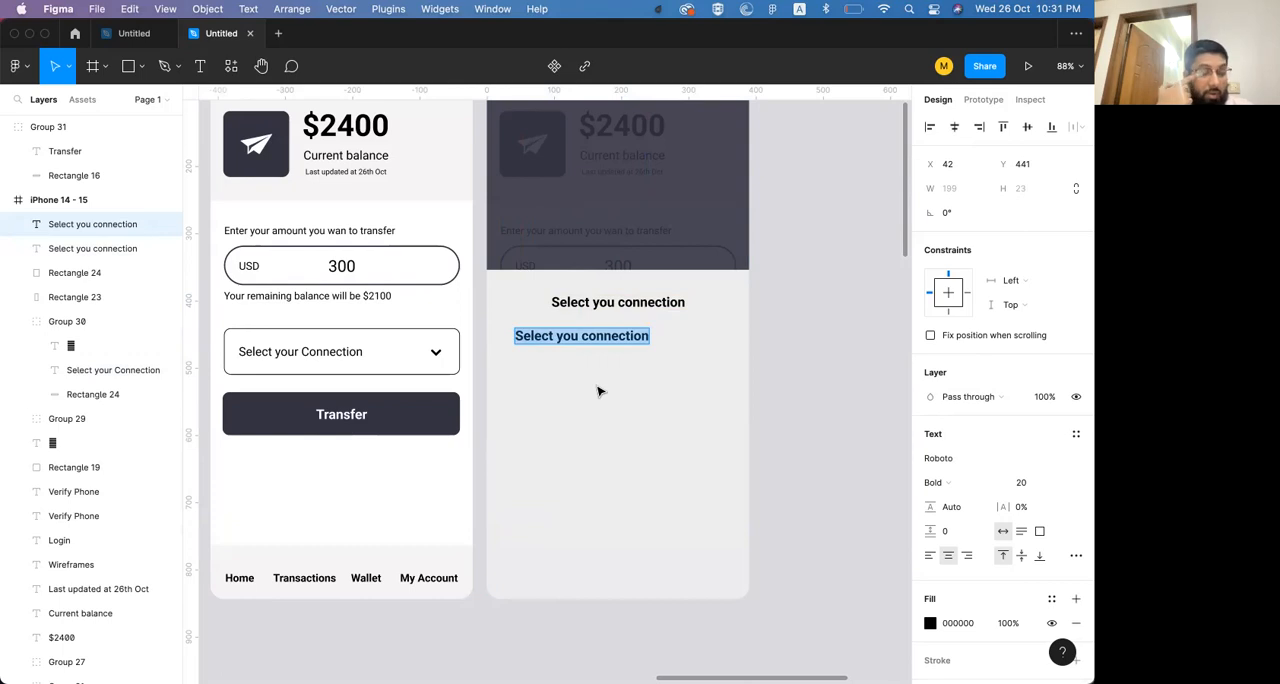
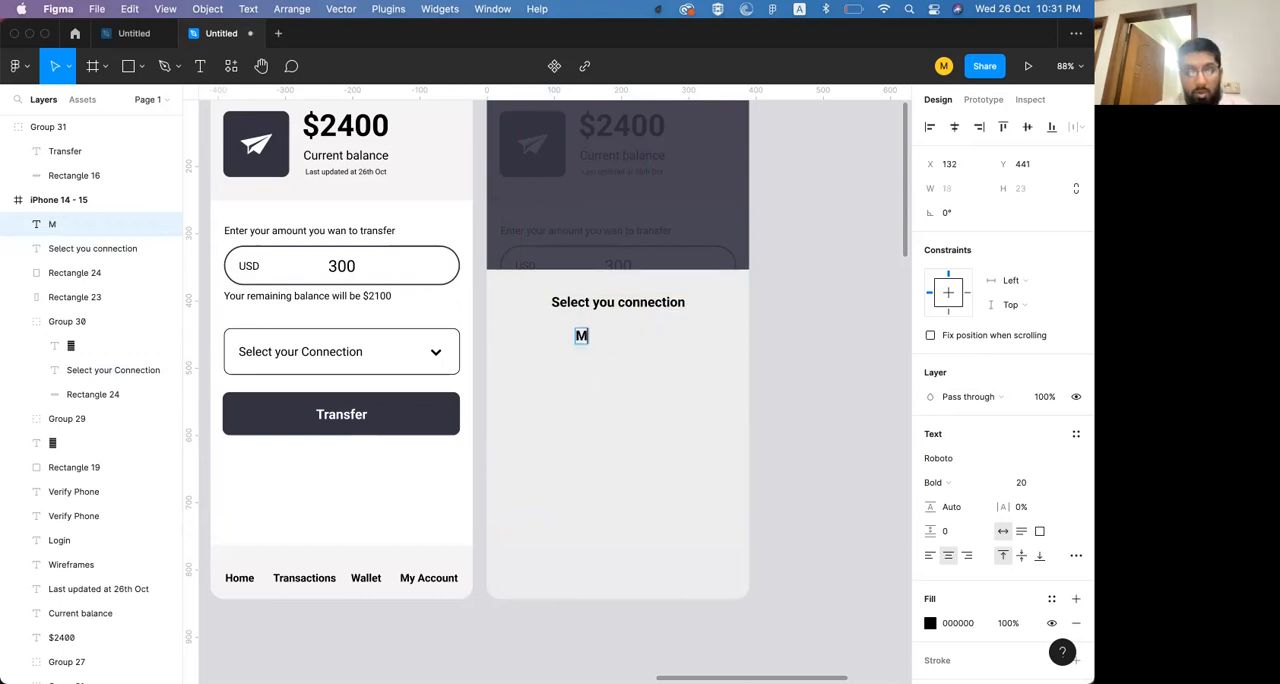
{"action": "key", "text": "alt+BackSpace"}
{"action": "key", "text": "Escape"}
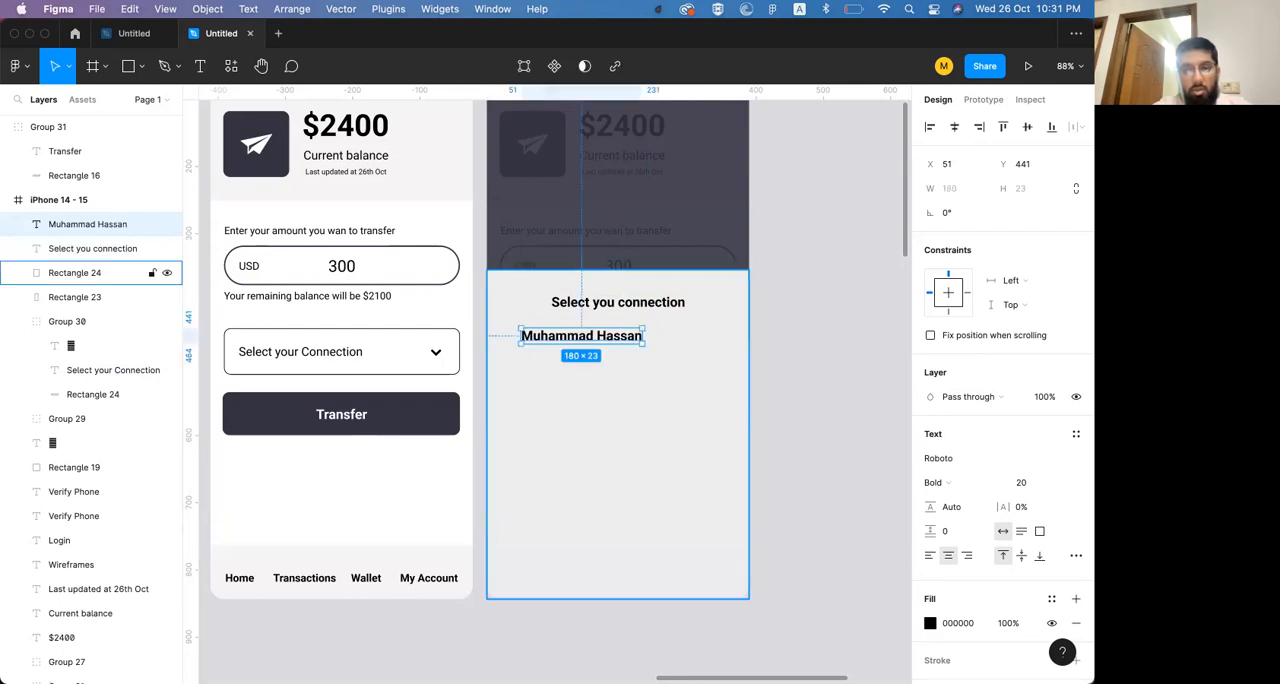
Align the contact name to the frame's left edge and offset it to X 40, Y 451
{"action": "left_click", "coordinate": [929, 127]}
{"action": "key", "text": "shift+Right"}
{"action": "key", "text": "shift+Right"}
{"action": "key", "text": "shift+Right"}
{"action": "key", "text": "shift+Right"}
{"action": "key", "text": "shift+Down"}
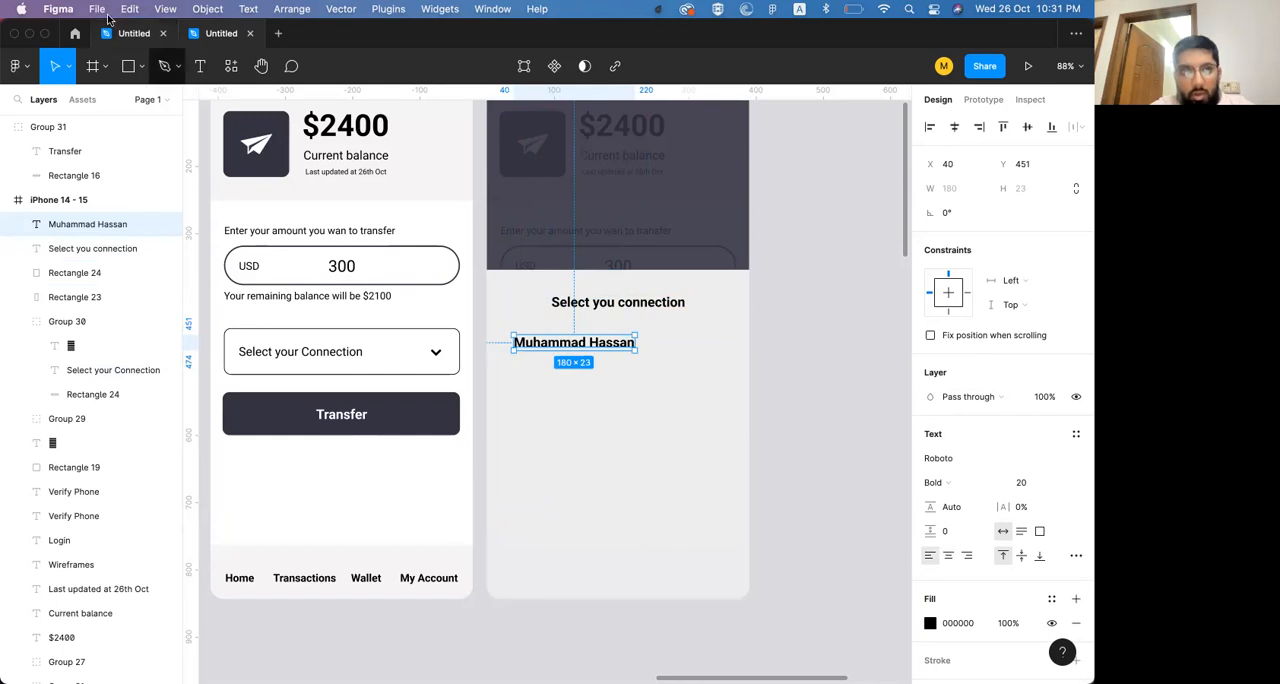
Draw a rectangle about 356 × 73 around the contact name and send it behind the text
{"action": "key", "text": "r"}
{"action": "left_click_drag", "start_coordinate": [497, 326], "coordinate": [733, 376]}
{"action": "key", "text": "super+bracketleft"}
{"action": "key", "text": "super+bracketleft"}
{"action": "key", "text": "super+bracketright"}
{"action": "key", "text": "super+bracketright"}
{"action": "key", "text": "super+bracketleft"}
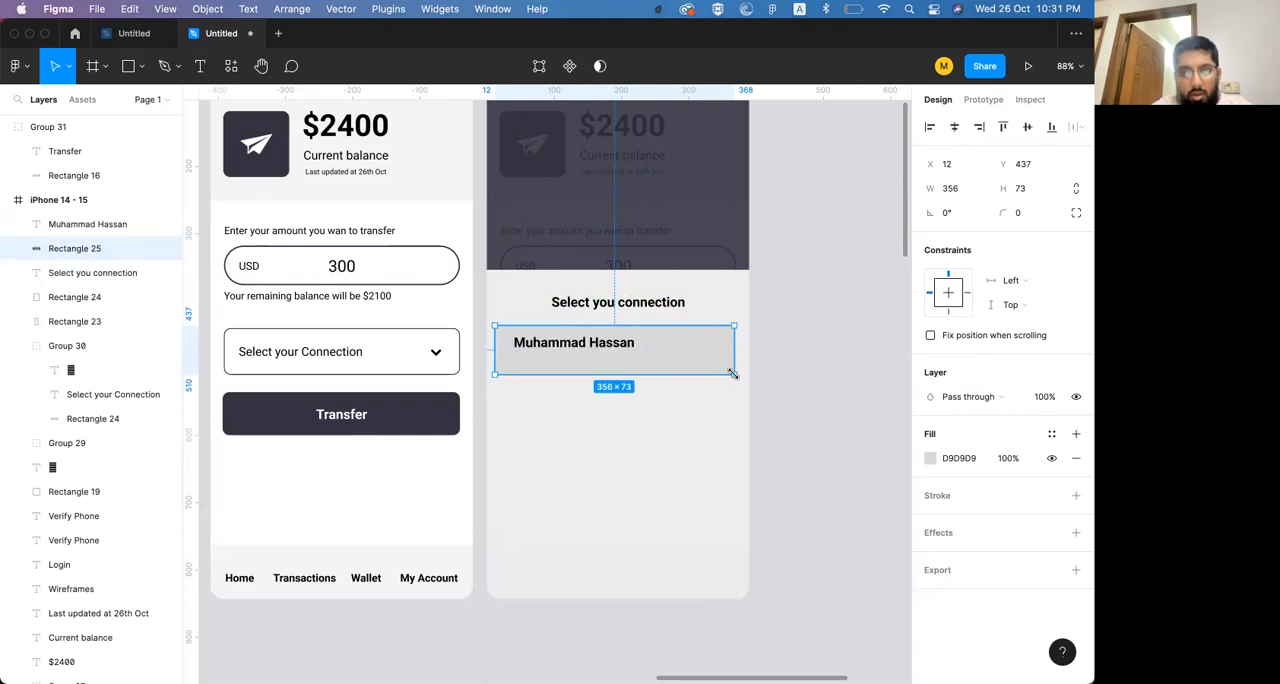
Set the contact name to Regular weight at size 18 and move it down to Y 456
{"action": "left_click", "coordinate": [604, 345]}
{"action": "key", "text": "super+shift+comma"}
{"action": "key", "text": "super+shift+comma"}
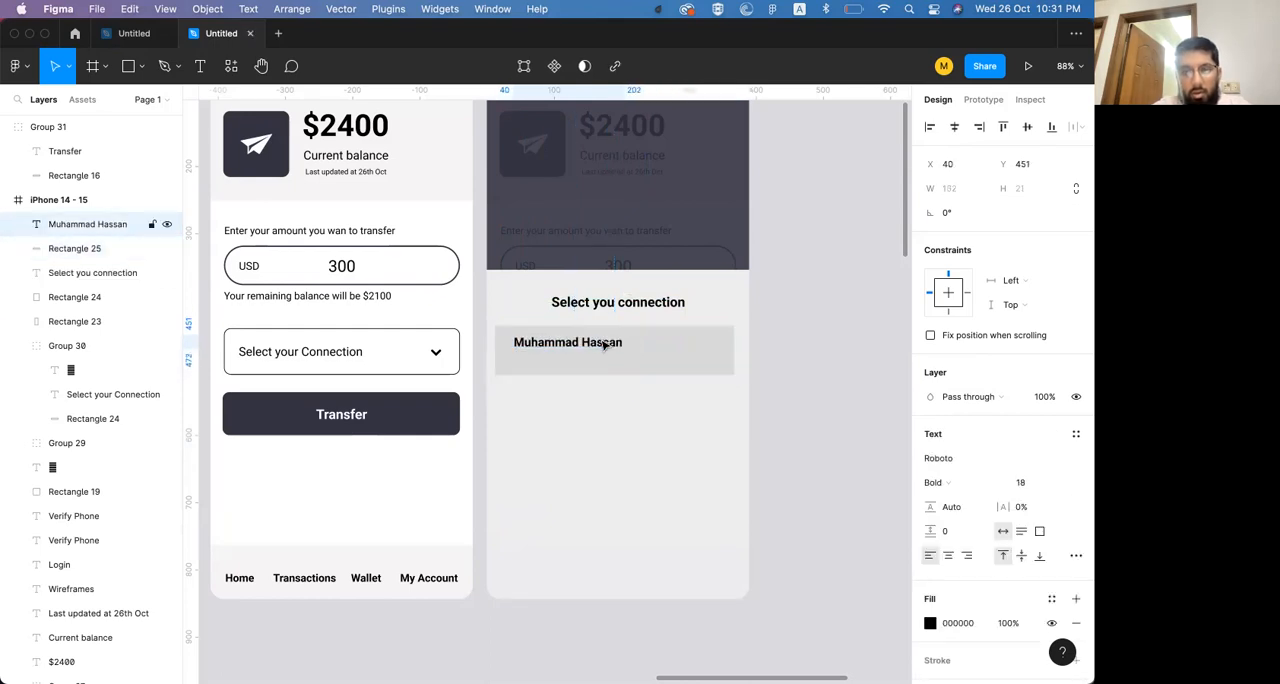
{"action": "left_click", "coordinate": [948, 486]}
{"action": "left_click", "coordinate": [958, 427]}
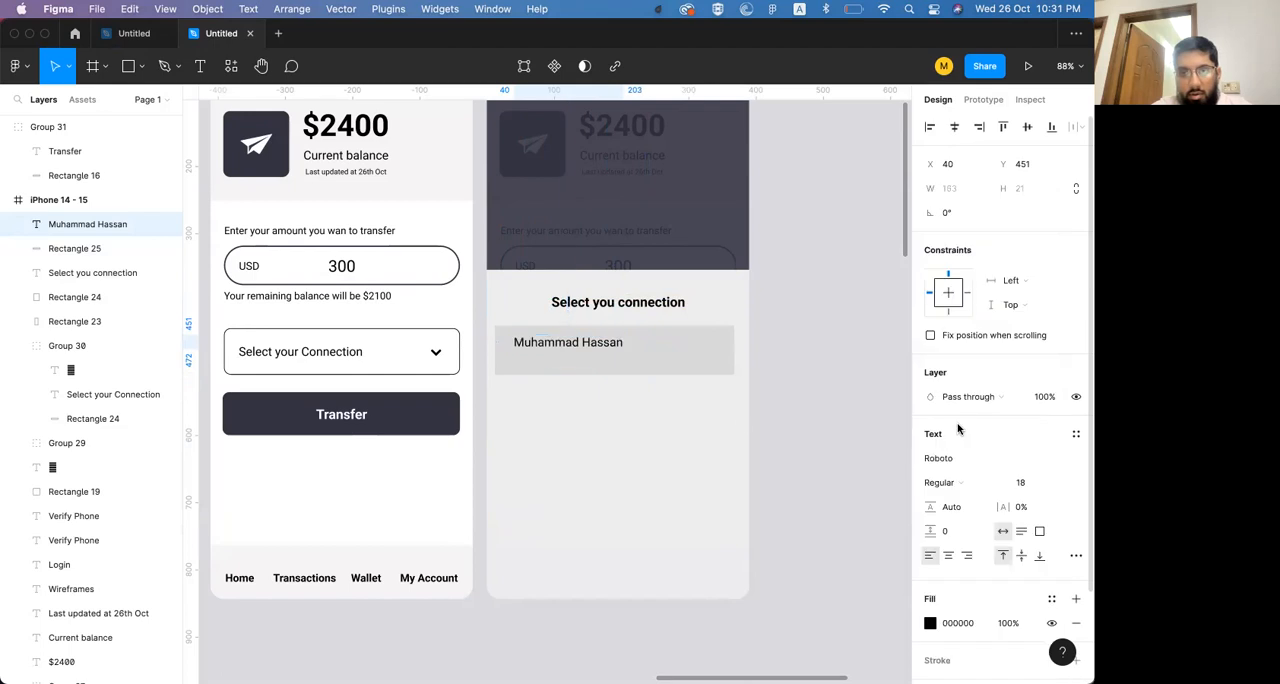
{"action": "key", "text": "shift+Down"}
{"action": "key", "text": "Up"}
{"action": "key", "text": "Up"}
{"action": "key", "text": "Up"}
{"action": "key", "text": "Up"}
{"action": "key", "text": "Up"}
Round the corners of the contact row's background rectangle to a radius of 10
{"action": "left_click", "coordinate": [711, 364]}
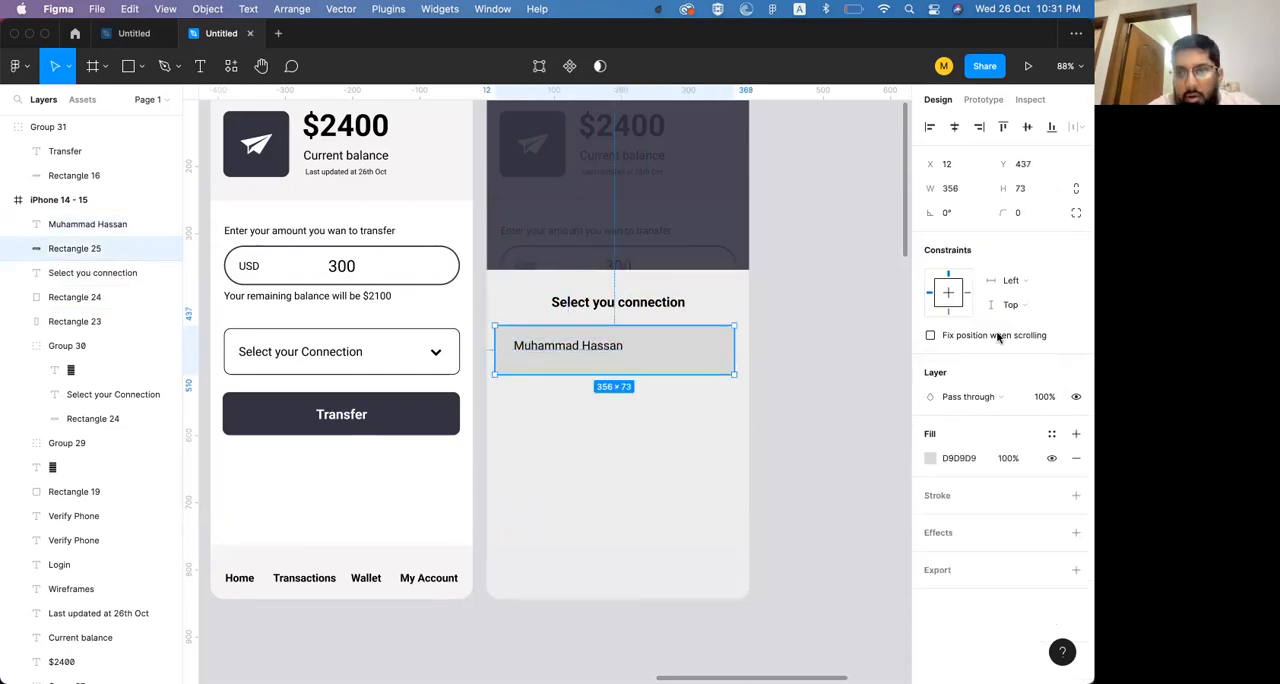
{"action": "left_click", "coordinate": [1033, 213]}
{"action": "type", "text": "10"}
{"action": "key", "text": "Return"}
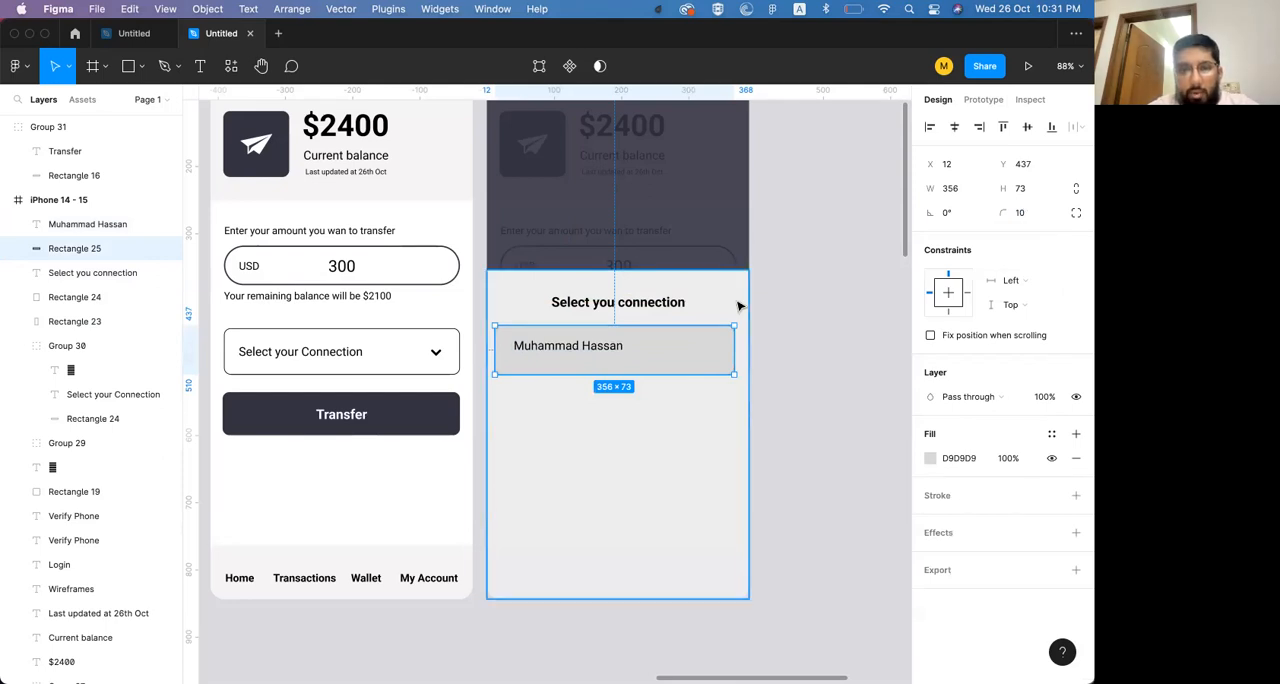
{"action": "left_click", "coordinate": [590, 347]}
{"action": "double_click", "coordinate": [588, 346]}
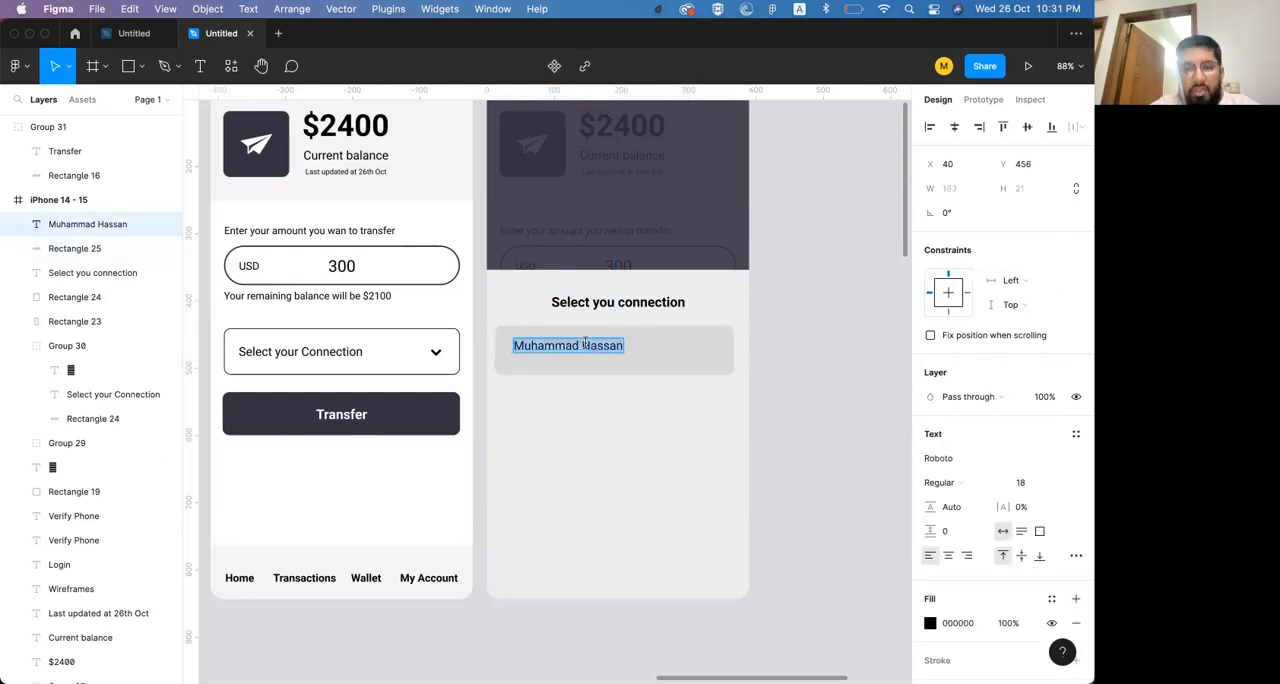
{"action": "key", "text": "Escape"}
{"action": "left_click_drag", "start_coordinate": [596, 350], "coordinate": [595, 362]}
{"action": "key", "text": "Delete"}
Move the contact name down to Y 462 to centre it vertically in its background rectangle
{"action": "left_click", "coordinate": [602, 346]}
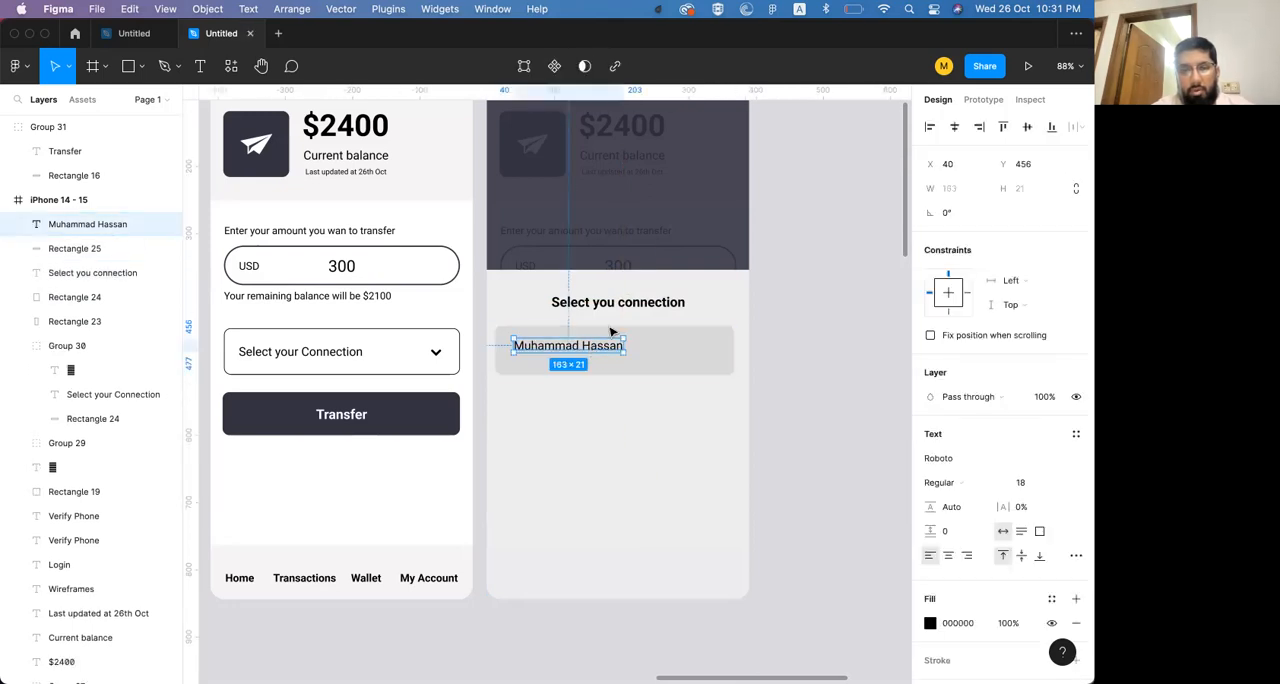
{"action": "key", "text": "Down"}
{"action": "key", "text": "Down"}
{"action": "key", "text": "Down"}
{"action": "key", "text": "Down"}
{"action": "key", "text": "Down"}
{"action": "key", "text": "Down"}
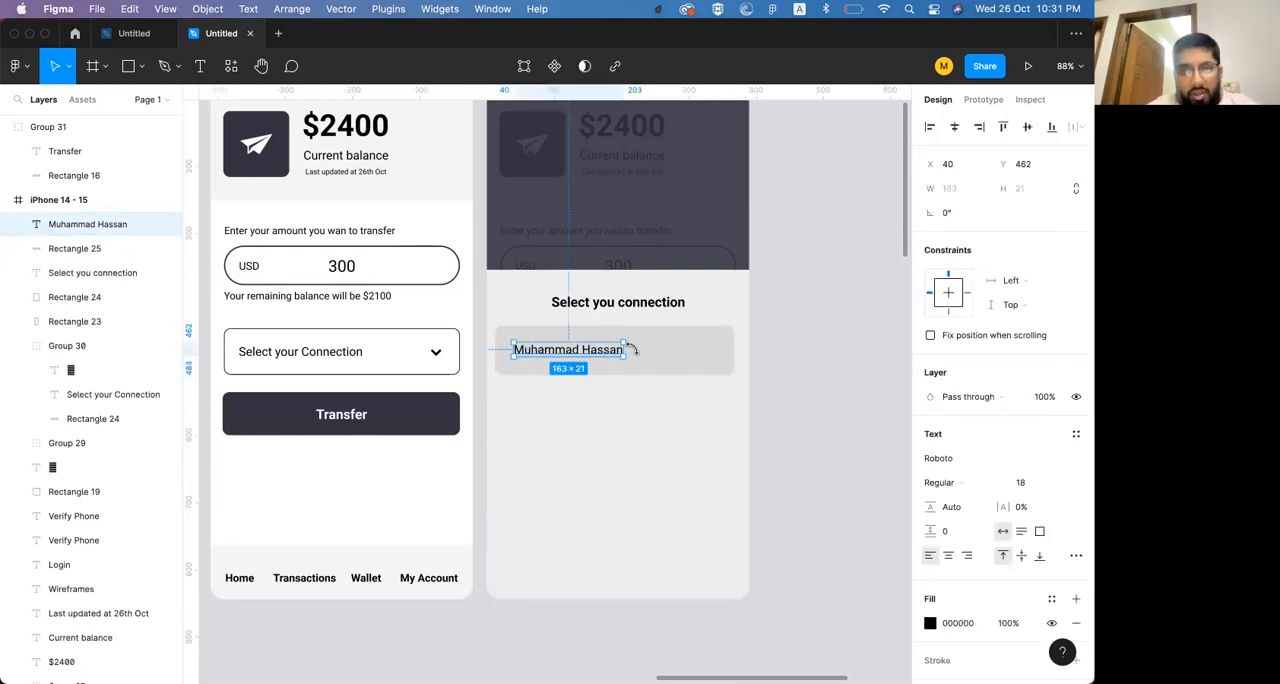
{"action": "left_click", "coordinate": [650, 357], "text": "shift"}
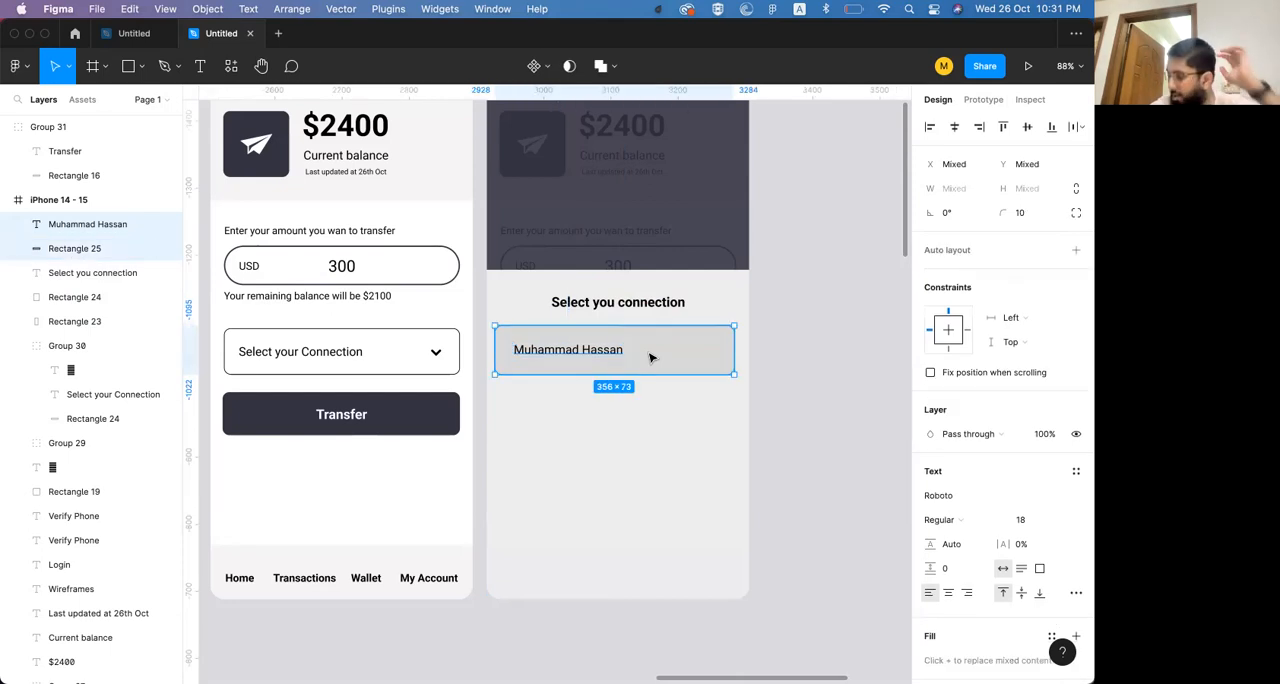
{"action": "left_click", "coordinate": [777, 346]}
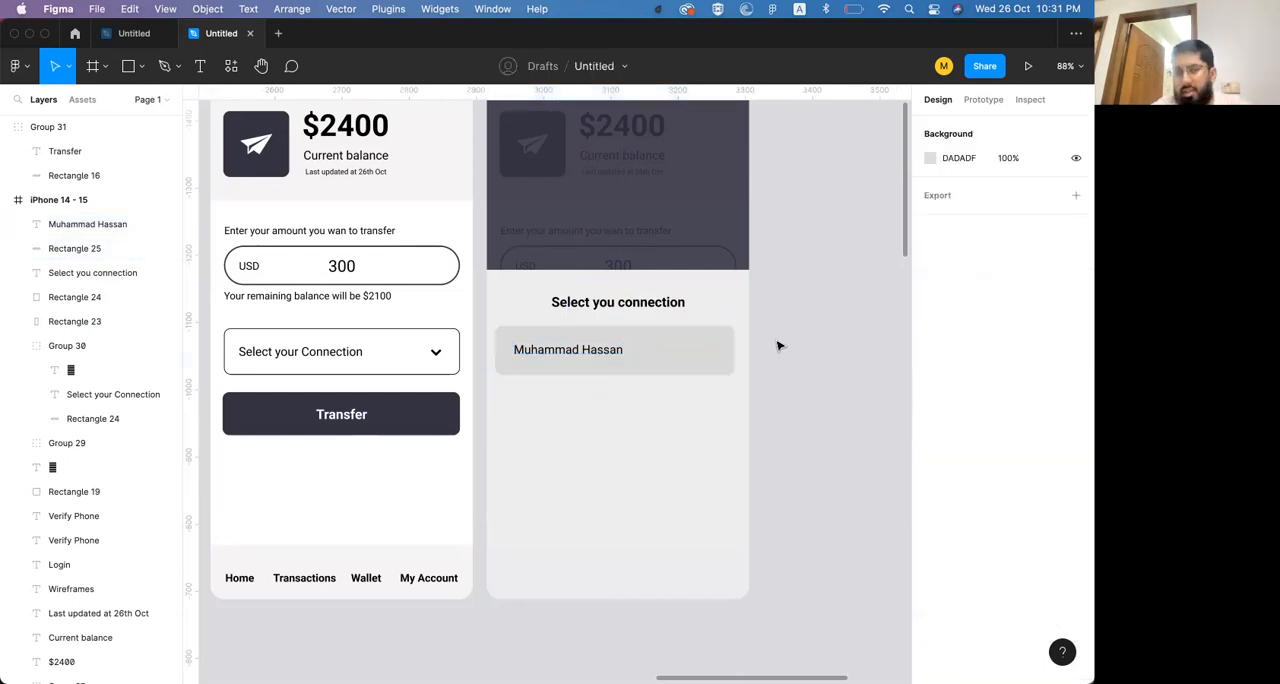
Change the contact row background's fill to EDEDEE, sampled from the bottom sheet
{"action": "left_click", "coordinate": [714, 348]}
{"action": "left_click", "coordinate": [928, 459]}
{"action": "left_click", "coordinate": [751, 514]}
{"action": "left_click", "coordinate": [660, 466]}
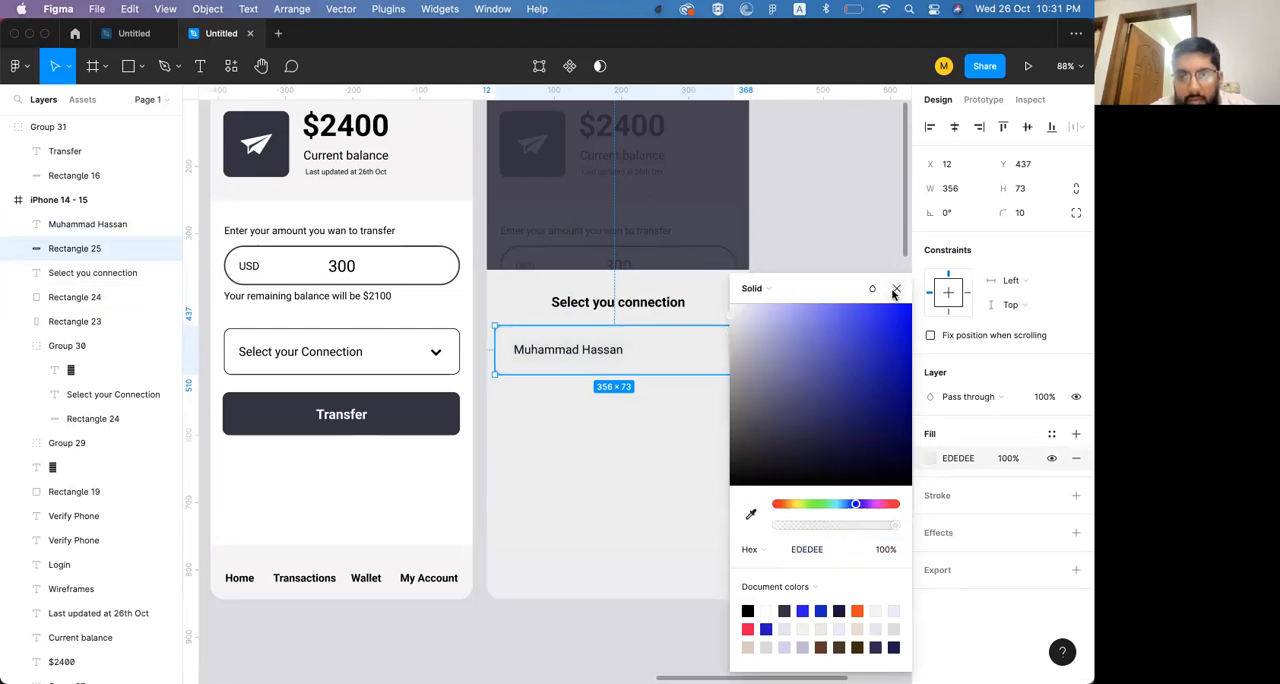
Remove the fill from the contact row's background rectangle and give it a 1 px black (000000) inside stroke instead
{"action": "left_click", "coordinate": [895, 290]}
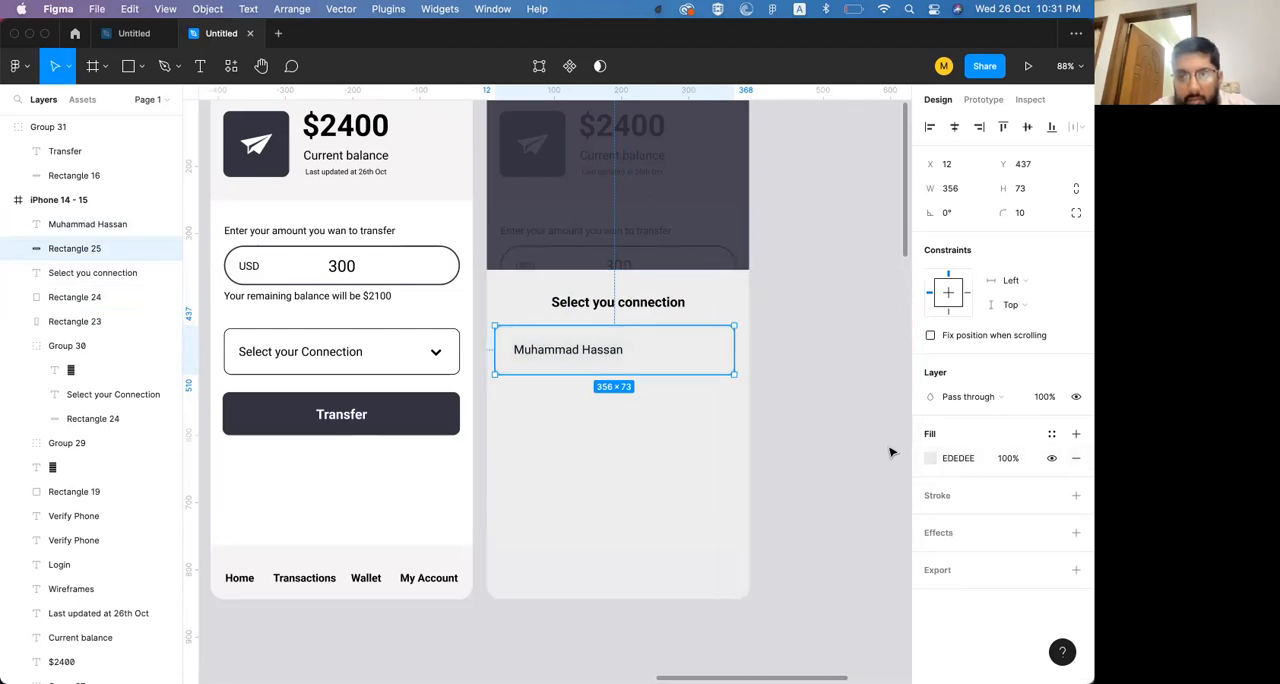
{"action": "left_click", "coordinate": [1077, 460]}
{"action": "left_click", "coordinate": [1076, 471]}
{"action": "left_click", "coordinate": [931, 496]}
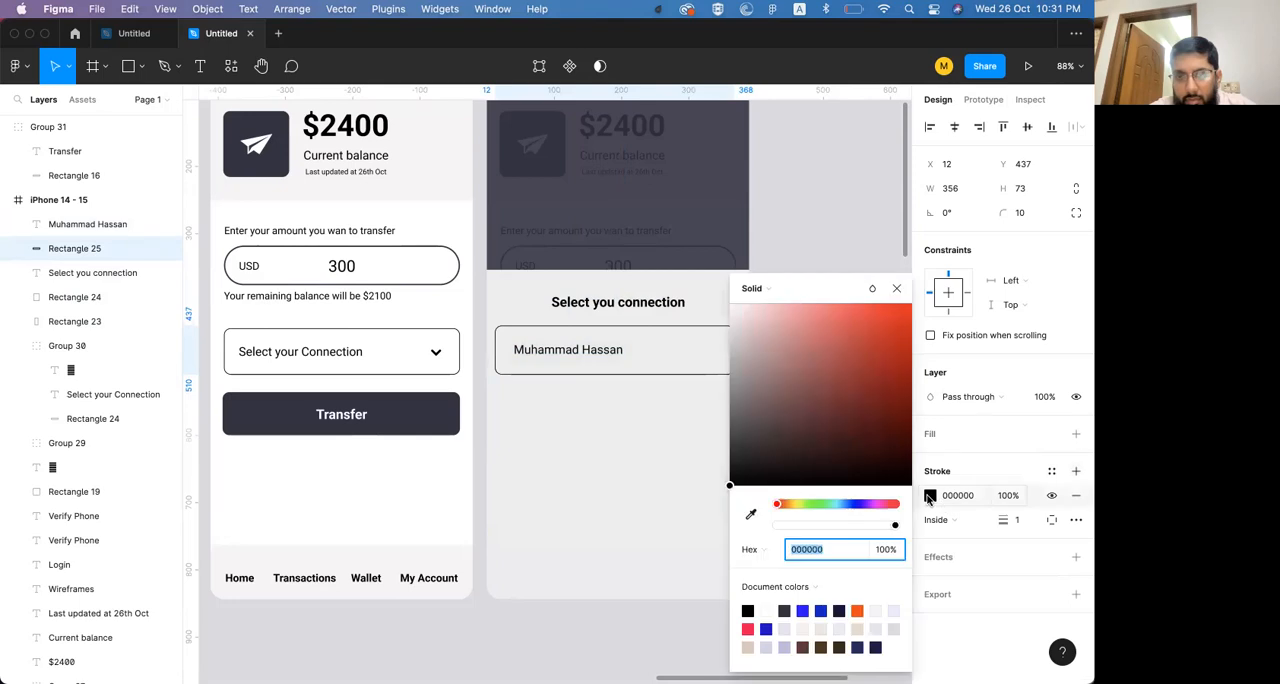
{"action": "left_click", "coordinate": [746, 393]}
Duplicate the contact name, change the copy's text to "Select" and place it at X 295, Y 462 in the row
{"action": "left_click", "coordinate": [603, 351]}
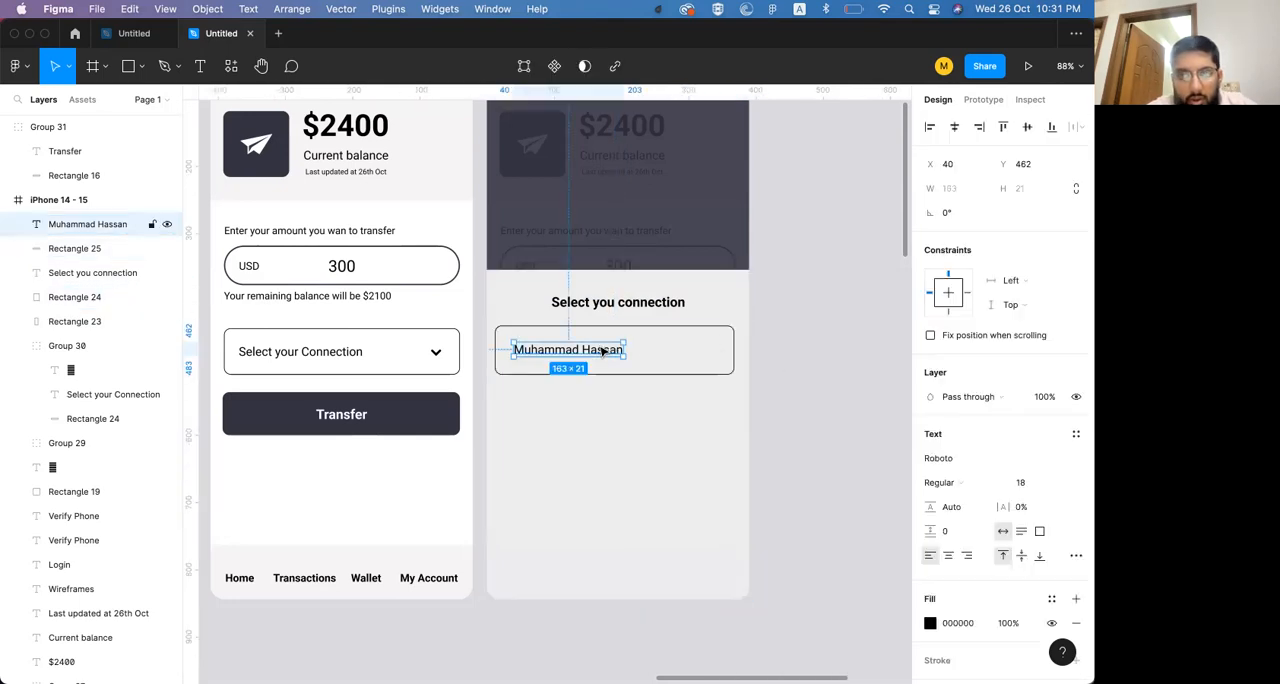
{"action": "left_click_drag", "start_coordinate": [603, 351], "coordinate": [697, 351]}
{"action": "key", "text": "Return"}
{"action": "type", "text": "Select"}
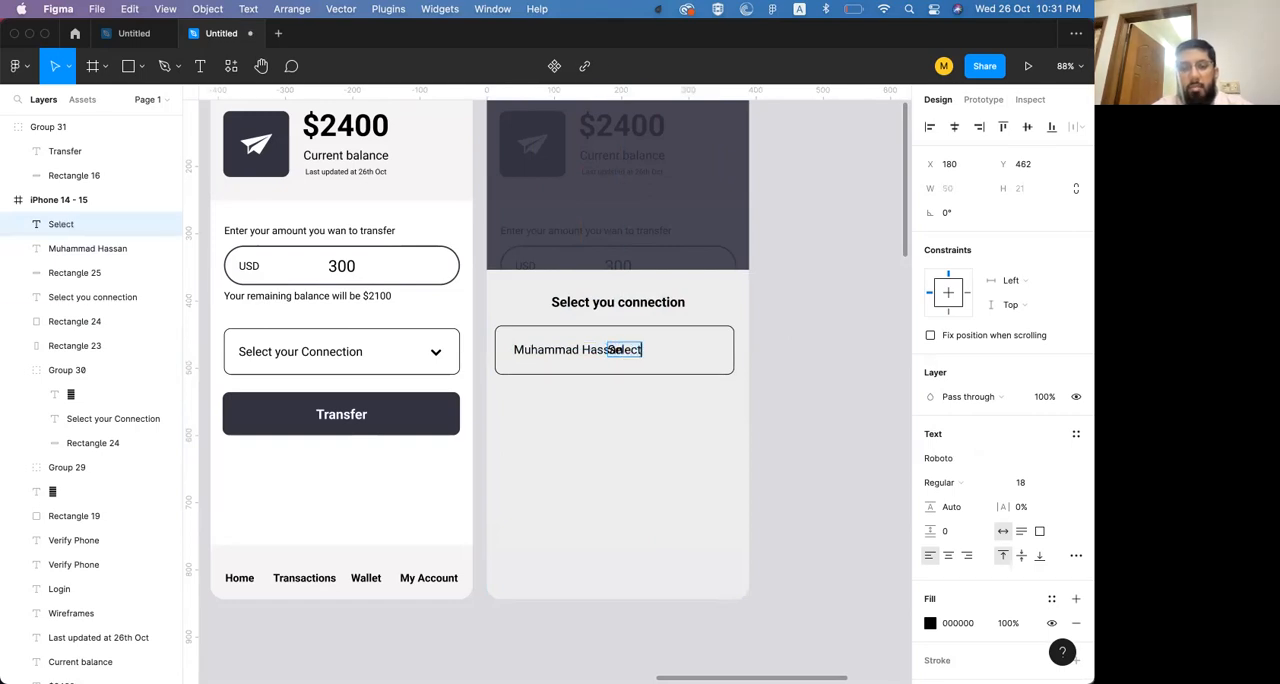
{"action": "key", "text": "Escape"}
{"action": "left_click_drag", "start_coordinate": [636, 352], "coordinate": [712, 355]}
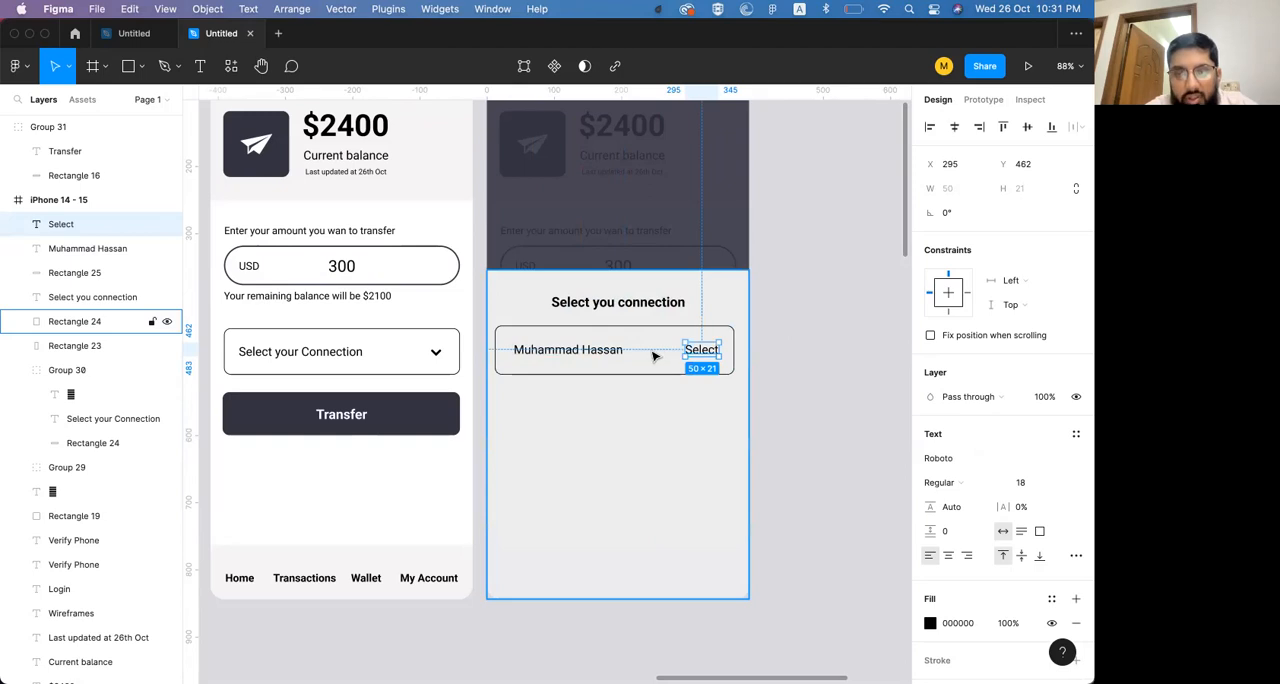
Shift the contact name slightly left and the Select label to X 297 to even out the row's side margins
{"action": "left_click", "coordinate": [610, 358]}
{"action": "left_click_drag", "start_coordinate": [610, 362], "coordinate": [622, 350]}
{"action": "left_click_drag", "start_coordinate": [705, 350], "coordinate": [727, 347]}
{"action": "left_click", "coordinate": [740, 351]}
{"action": "left_click", "coordinate": [700, 350]}
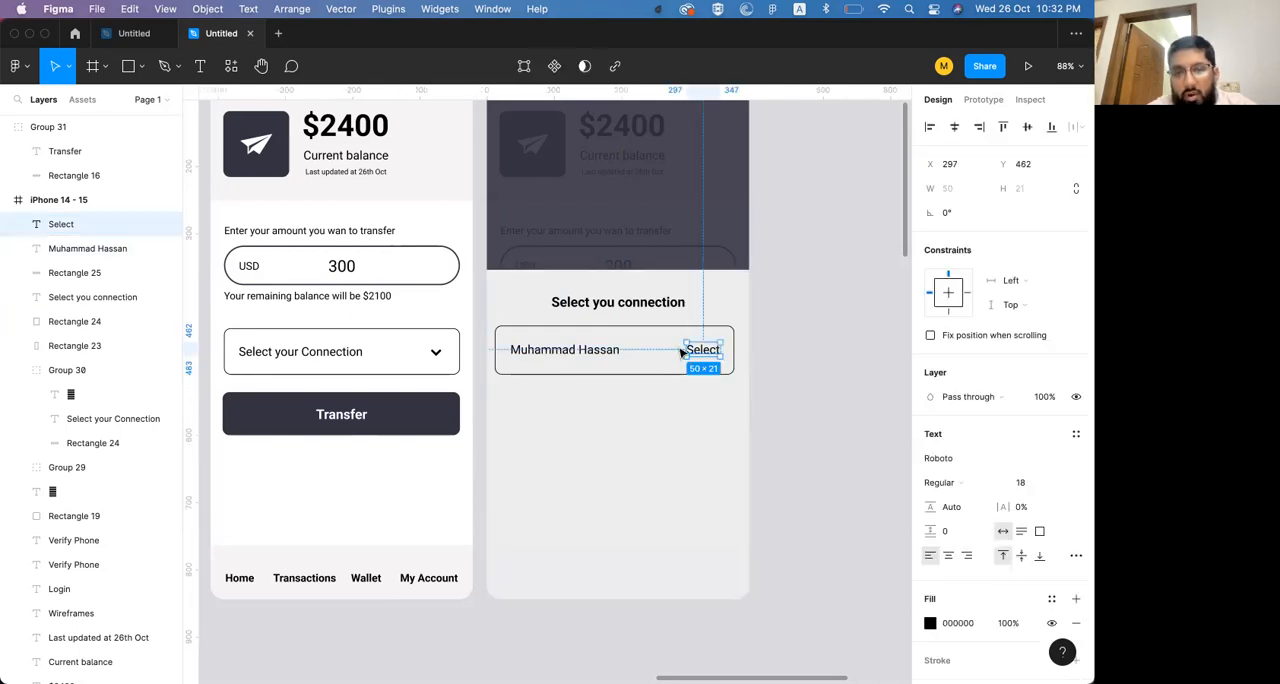
Group the contact name, Select label and outlined rectangle, and duplicate the group directly below at Y 518
{"action": "left_click", "coordinate": [620, 340], "text": "shift"}
{"action": "left_click", "coordinate": [628, 330], "text": "shift"}
{"action": "key", "text": "super+g"}
{"action": "left_click", "coordinate": [751, 346]}
{"action": "left_click", "coordinate": [708, 350]}
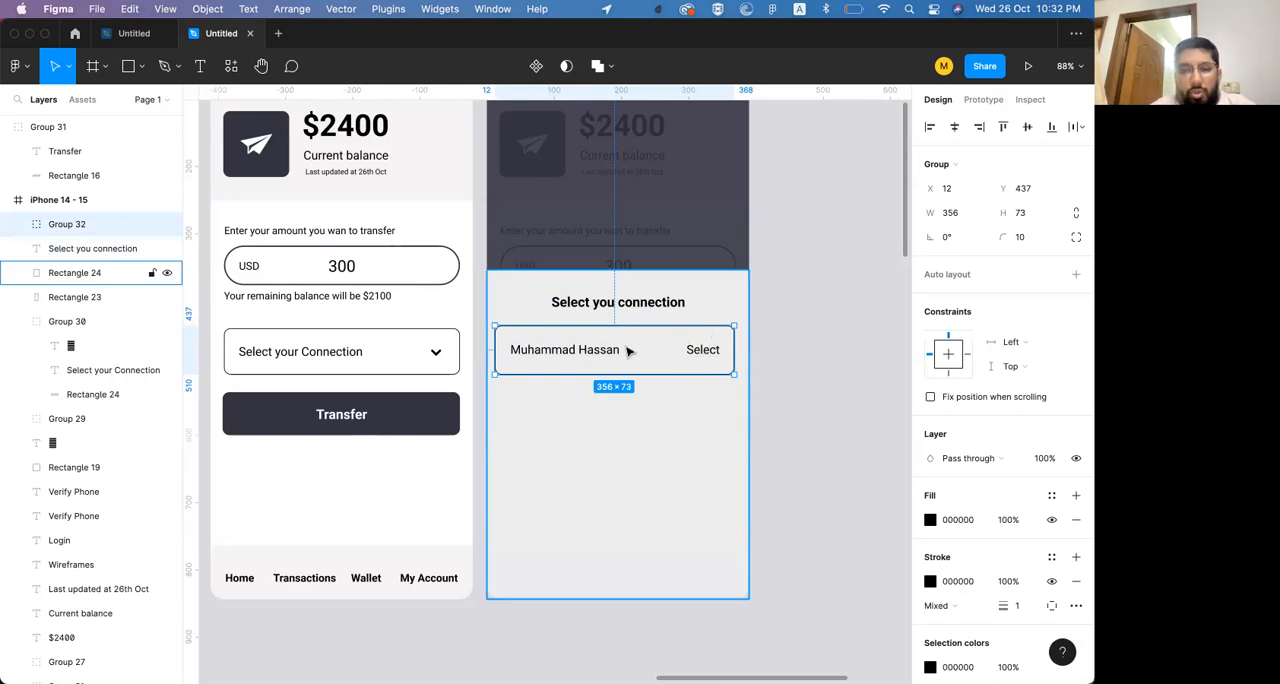
{"action": "left_click_drag", "start_coordinate": [609, 351], "coordinate": [609, 408]}
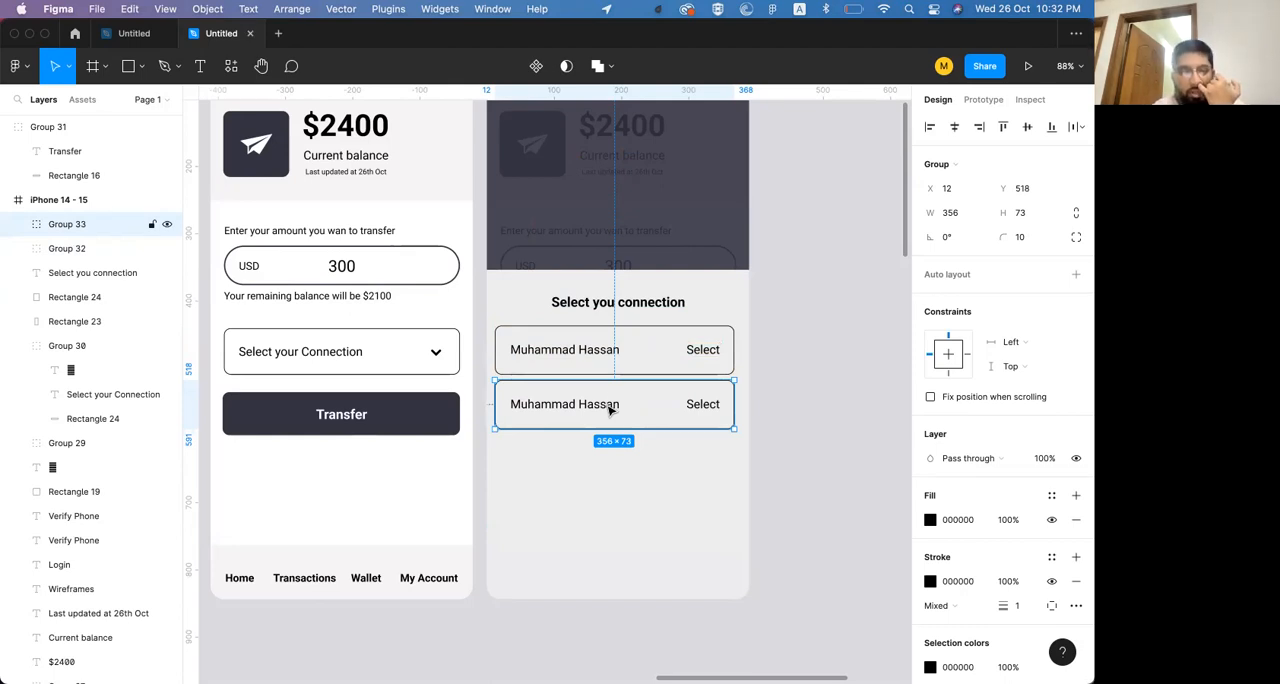
In the lower row, set the Select label to size 16 with right alignment and move it to X 306, Y 545
{"action": "double_click", "coordinate": [706, 408]}
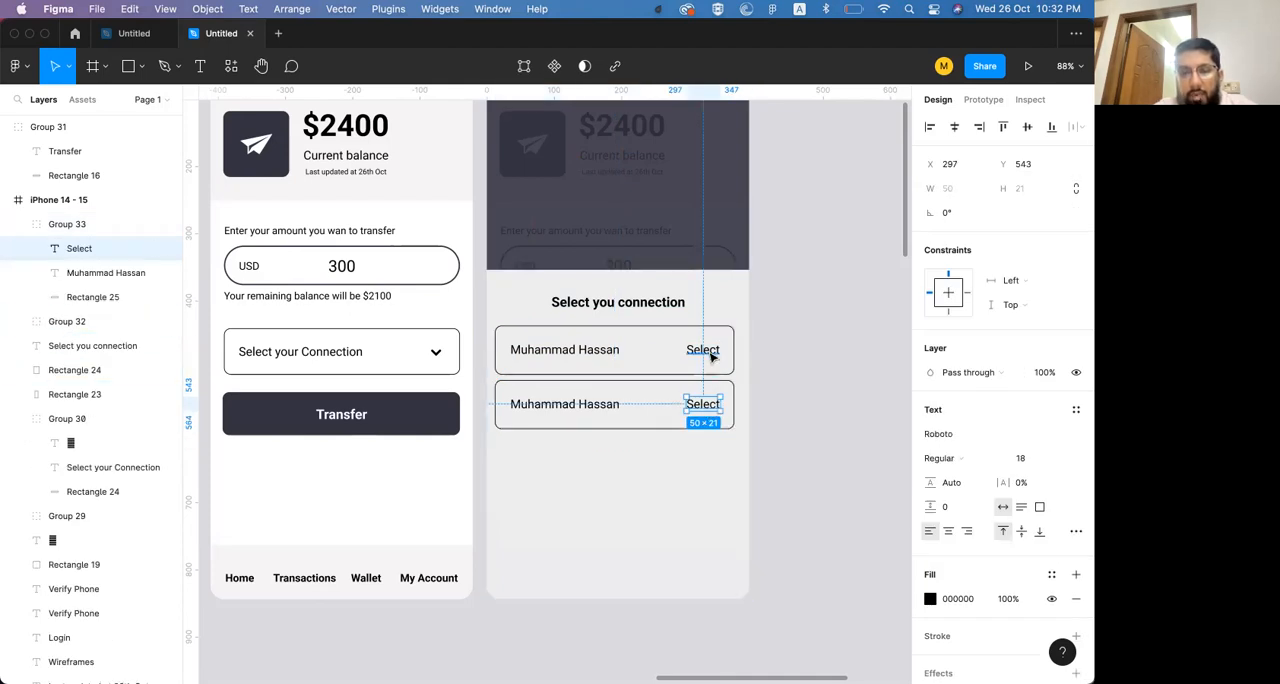
{"action": "key", "text": "super+shift+comma"}
{"action": "key", "text": "super+shift+comma"}
{"action": "key", "text": "super+shift+comma"}
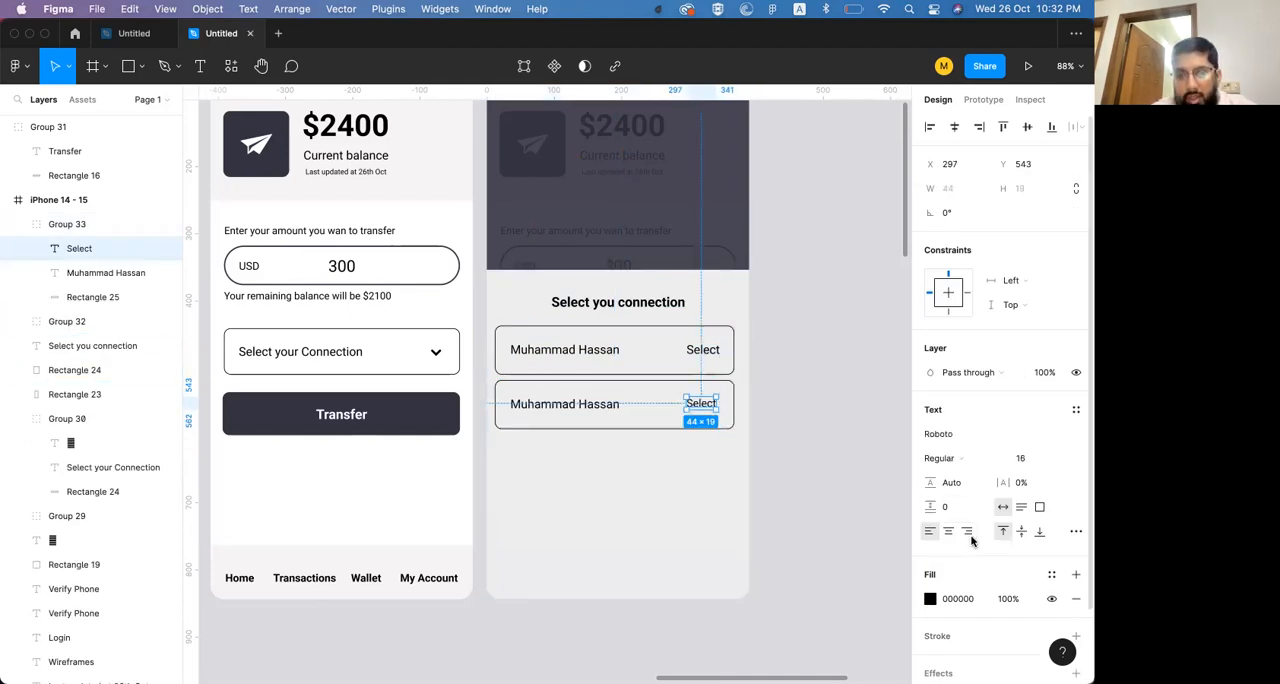
{"action": "left_click", "coordinate": [971, 536]}
{"action": "key", "text": "shift+Right"}
{"action": "key", "text": "Down"}
{"action": "key", "text": "Down"}
{"action": "key", "text": "Down"}
{"action": "key", "text": "Up"}
{"action": "key", "text": "Left"}
{"action": "key", "text": "Up"}
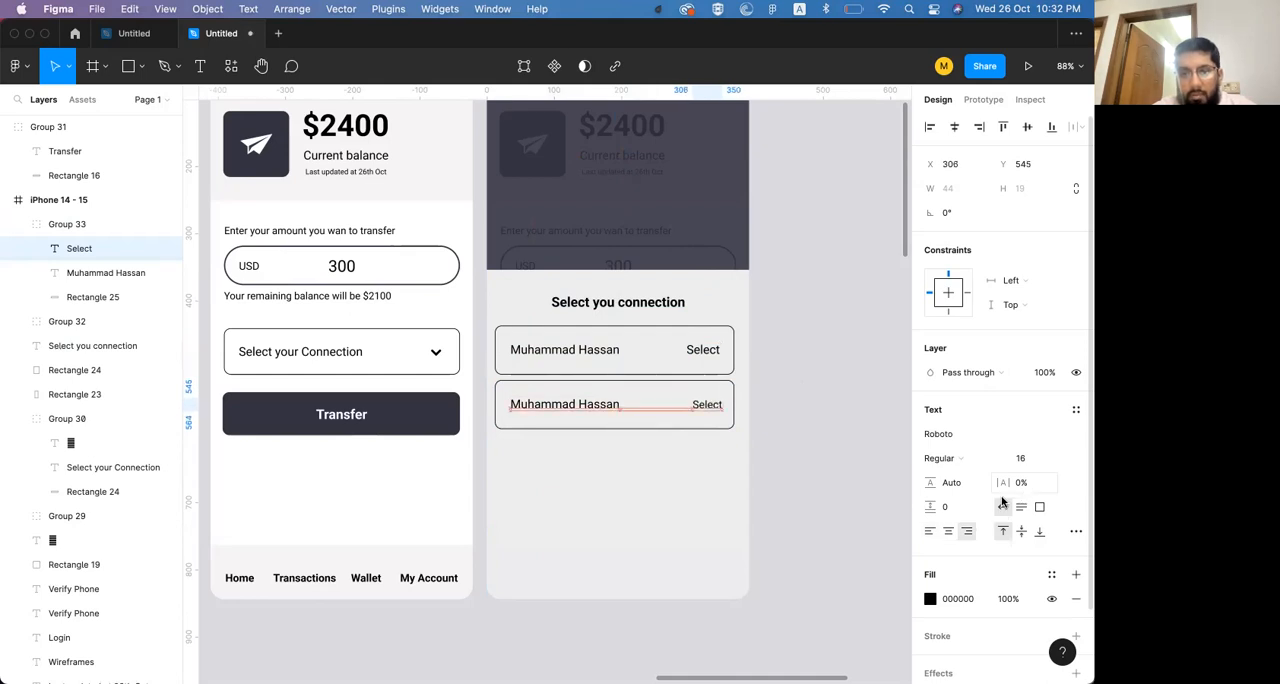
{"action": "left_click", "coordinate": [828, 438]}
Delete the upper contact row, move the edited row into its place and copy it below at Y 518
{"action": "left_click", "coordinate": [602, 365]}
{"action": "key", "text": "Delete"}
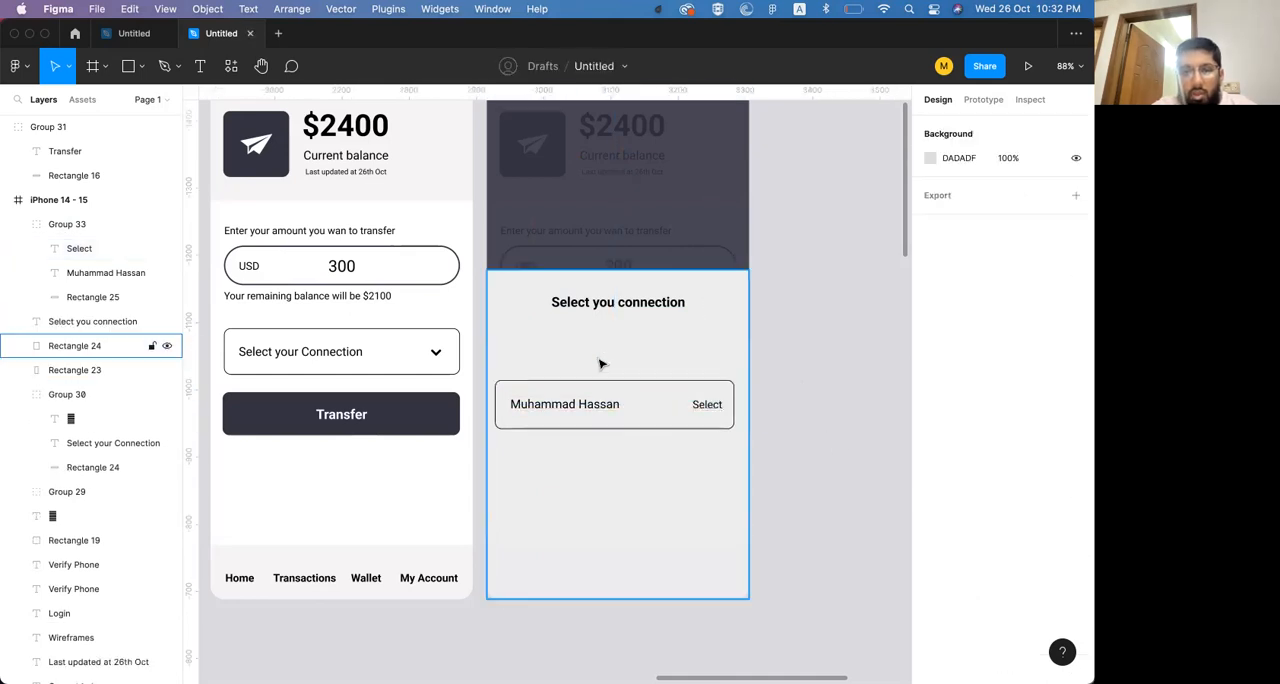
{"action": "left_click", "coordinate": [589, 397]}
{"action": "mouse_move", "coordinate": [582, 410]}
{"action": "left_mouse_down"}
{"action": "mouse_move", "coordinate": [574, 351]}
{"action": "mouse_move", "coordinate": [577, 406]}
{"action": "left_mouse_up"}
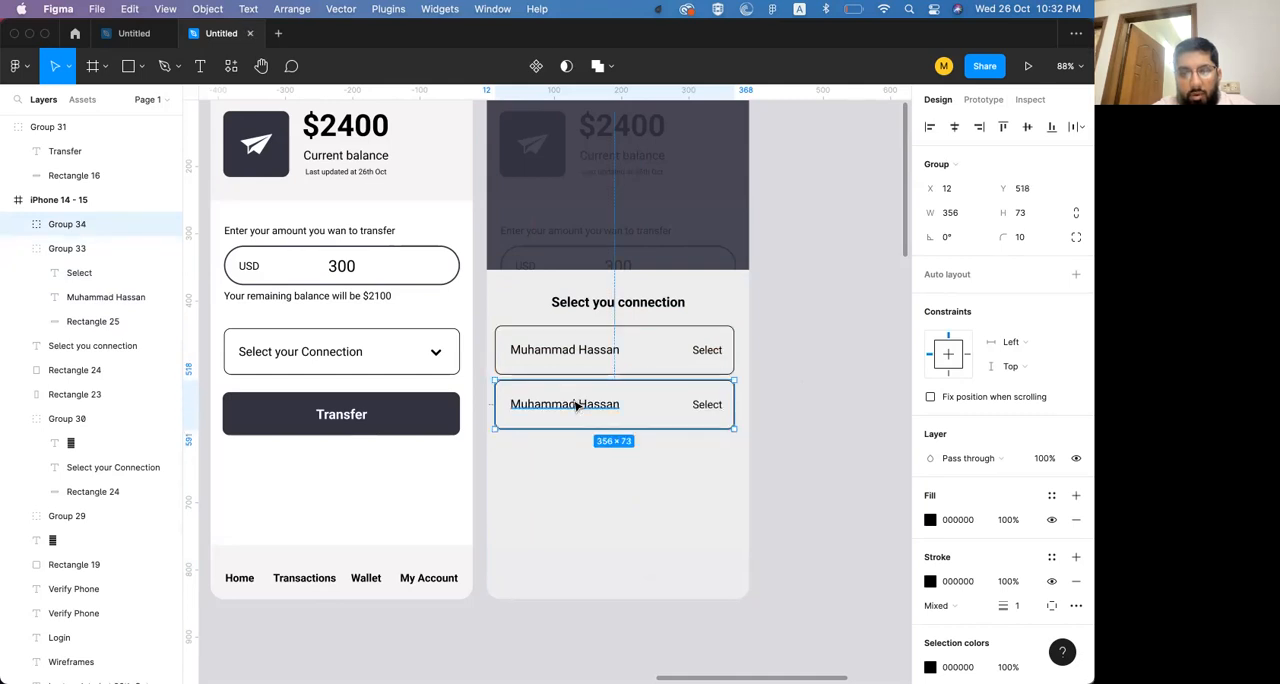
Repeat the row duplication four more times down the bottom sheet at the same 8 px spacing
{"action": "key", "text": "super+d"}
{"action": "key", "text": "super+d"}
{"action": "key", "text": "super+d"}
{"action": "key", "text": "super+d"}
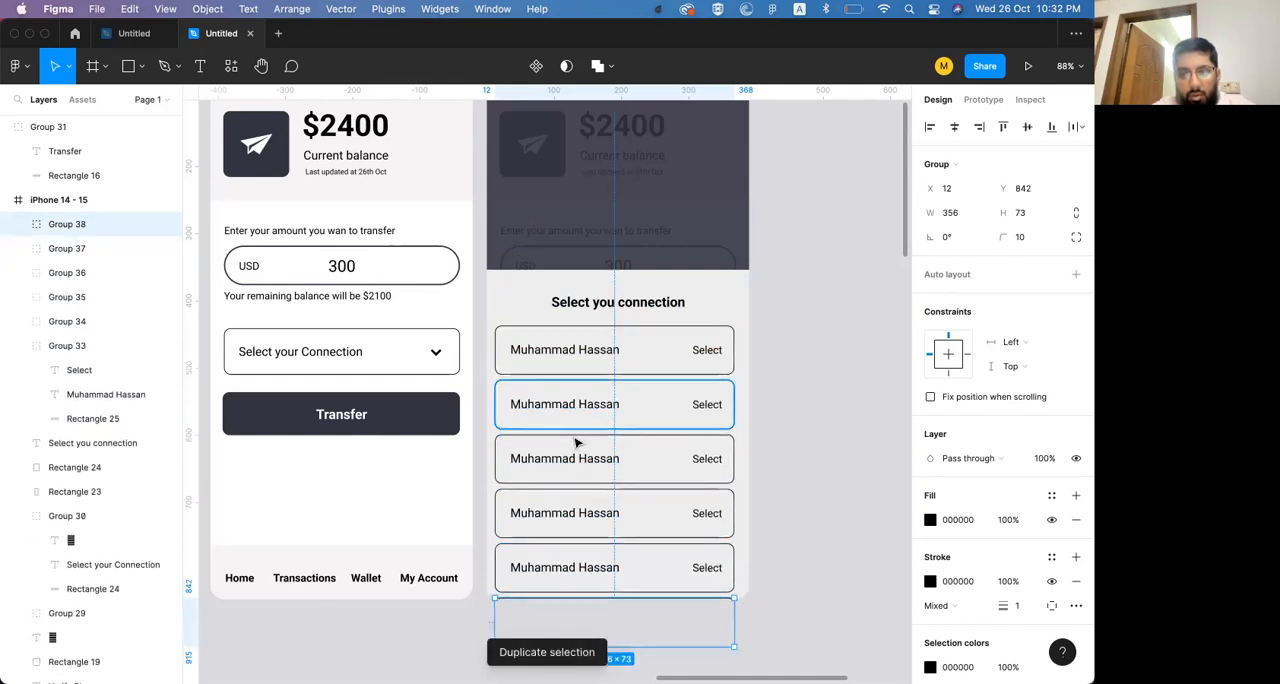
{"action": "left_click", "coordinate": [580, 568], "text": "shift"}
{"action": "key", "text": "Escape"}
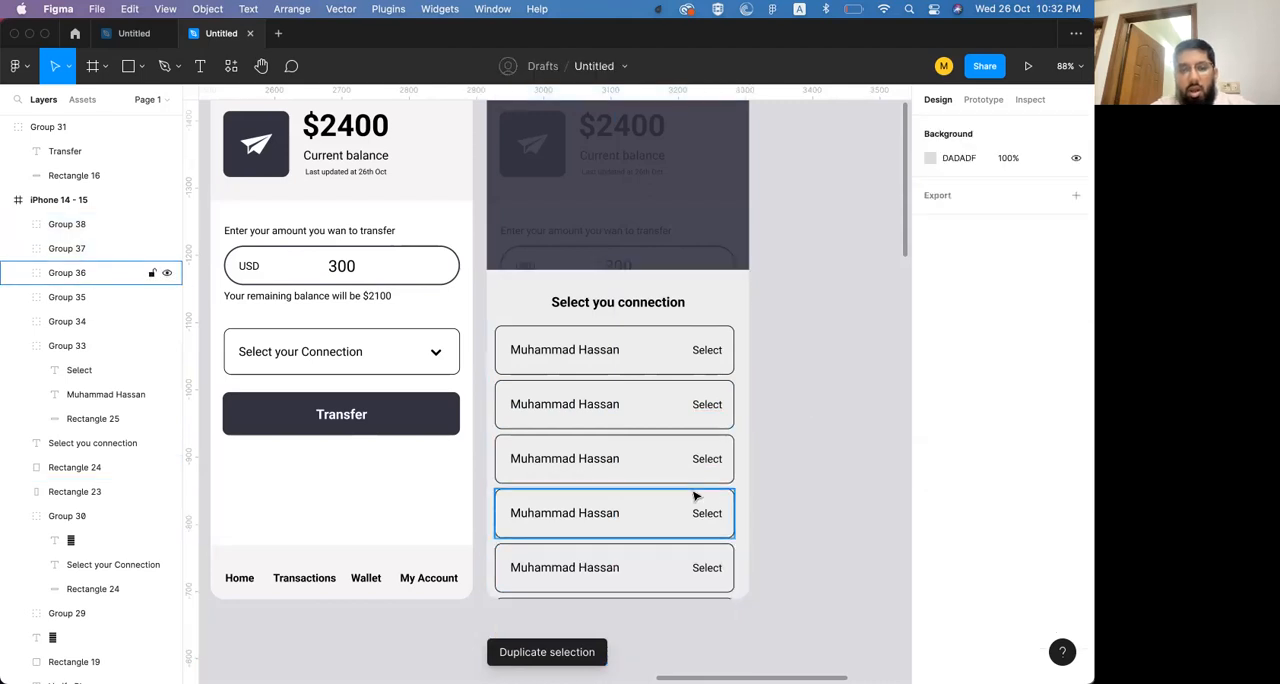
Extend the bottom sheet's top edge upward and move all six rows up together with the heading, placing the heading at Y 296
{"action": "left_click", "coordinate": [703, 303]}
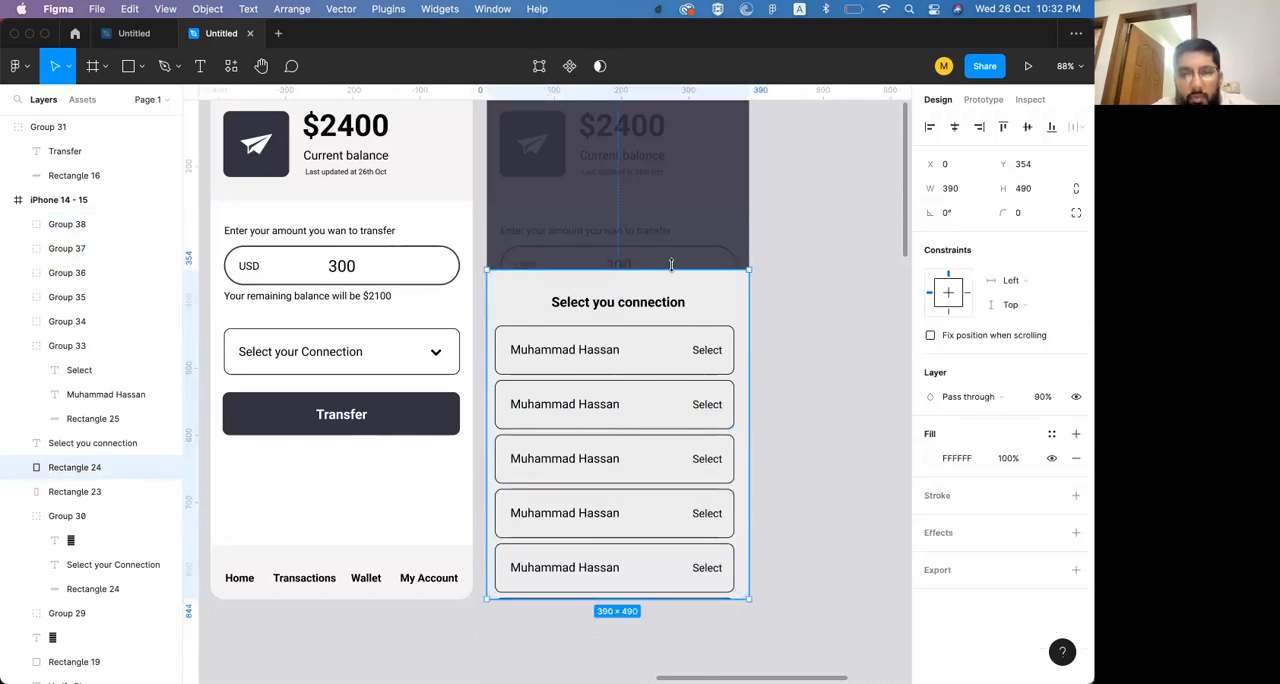
{"action": "left_click_drag", "start_coordinate": [672, 270], "coordinate": [674, 212]}
{"action": "left_click", "coordinate": [635, 302]}
{"action": "left_click", "coordinate": [637, 370], "text": "shift"}
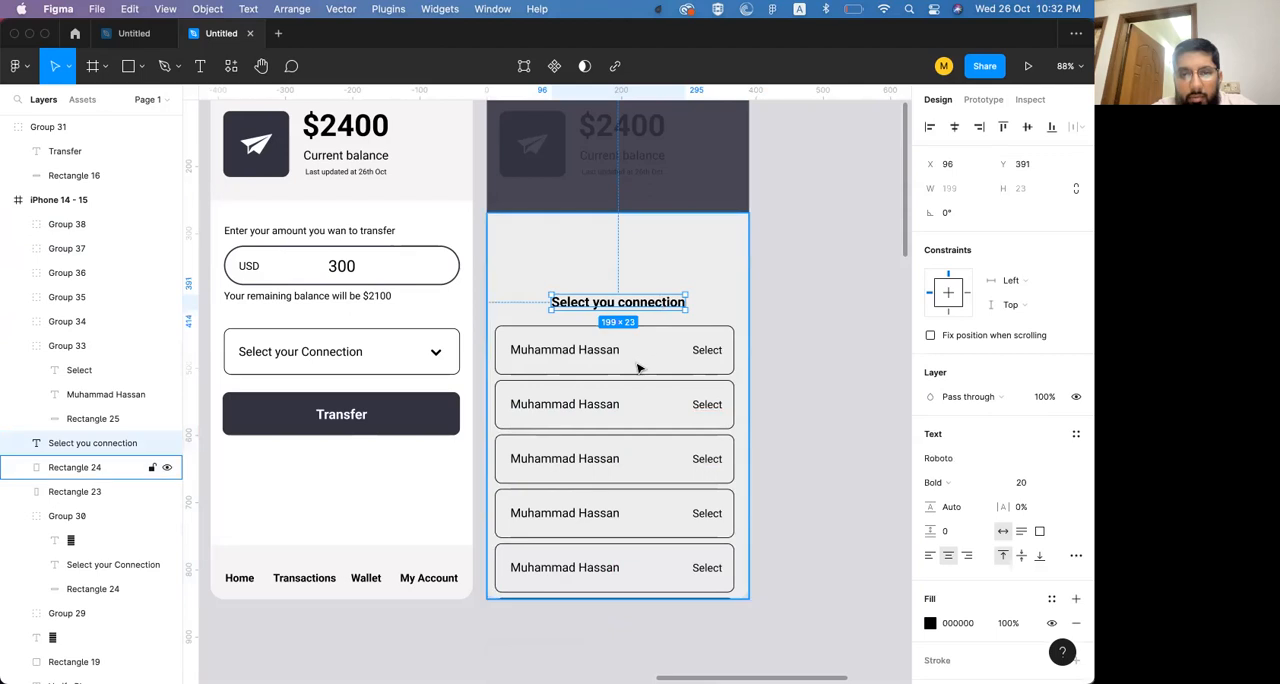
{"action": "left_click", "coordinate": [593, 355]}
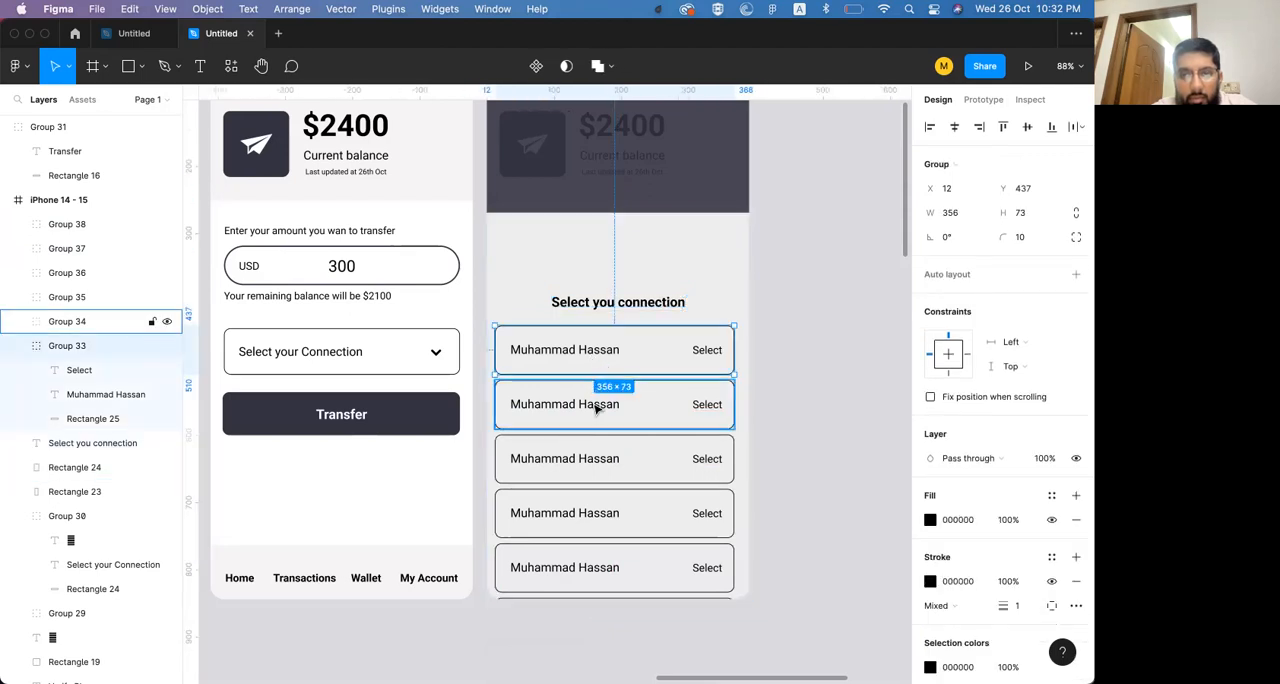
{"action": "left_click", "coordinate": [594, 404], "text": "shift"}
{"action": "left_click", "coordinate": [595, 457], "text": "shift"}
{"action": "left_click", "coordinate": [595, 513], "text": "shift"}
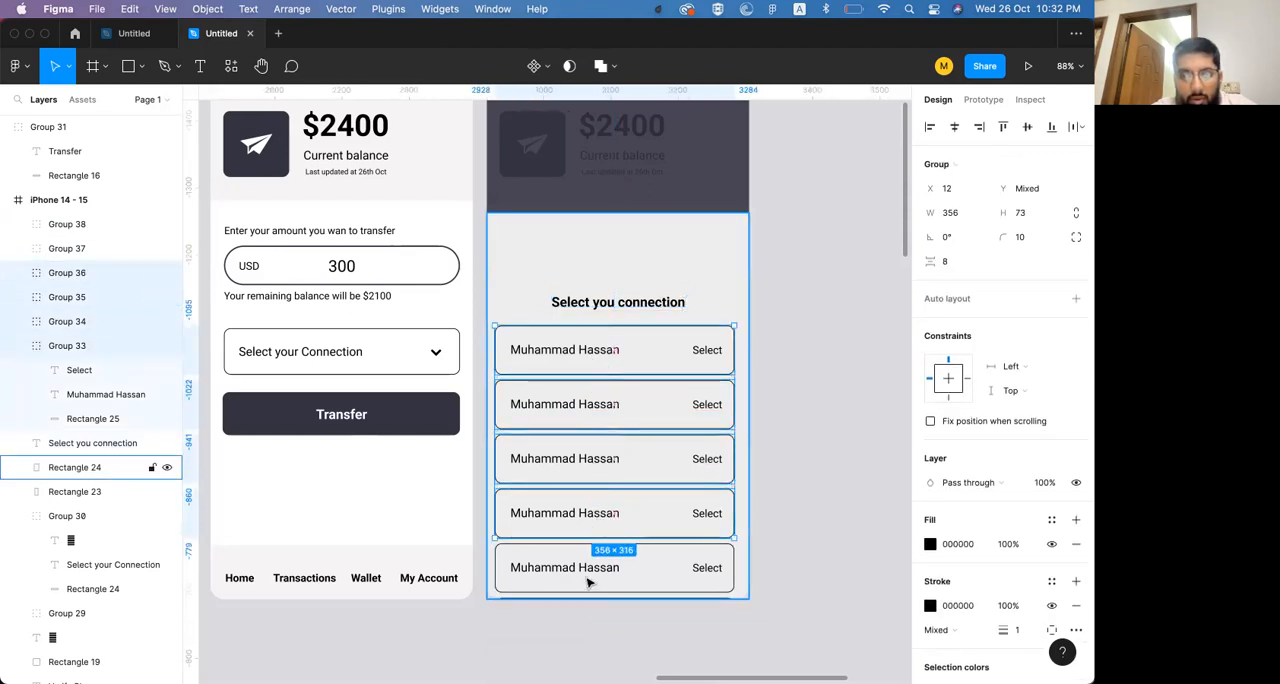
{"action": "left_click", "coordinate": [587, 583], "text": "shift"}
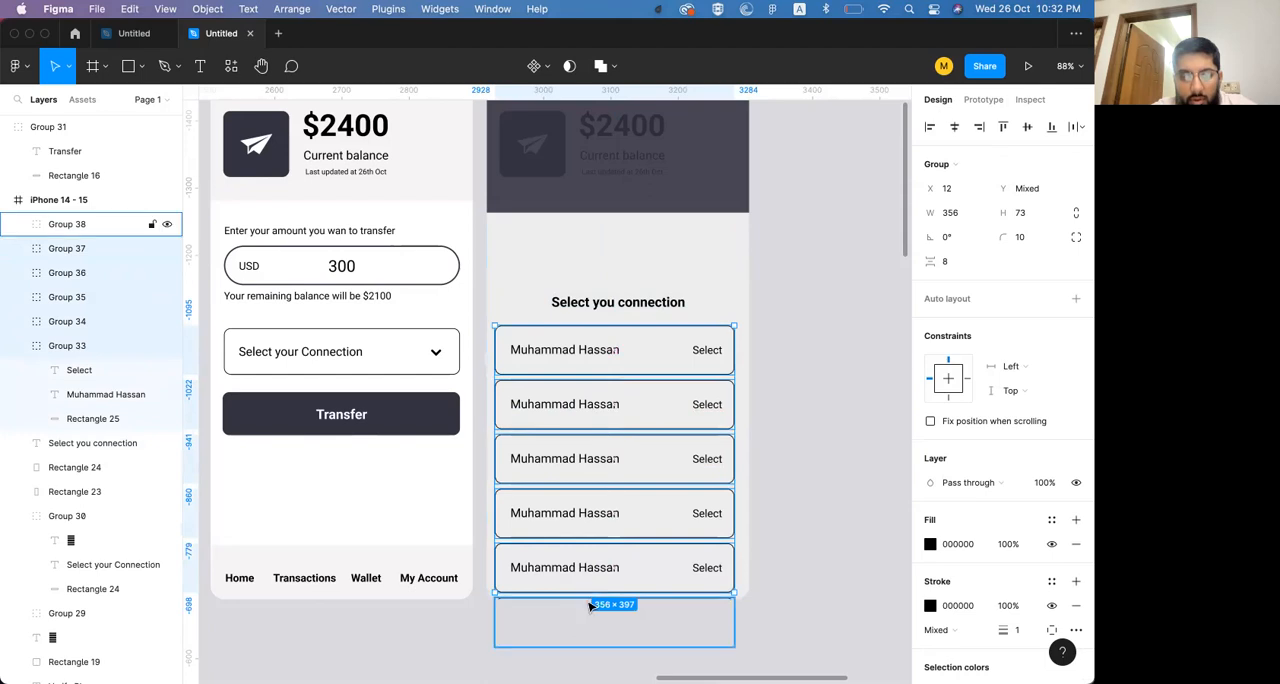
{"action": "left_click", "coordinate": [608, 304], "text": "shift"}
{"action": "left_click_drag", "start_coordinate": [608, 304], "coordinate": [617, 249]}
{"action": "left_click", "coordinate": [775, 317]}
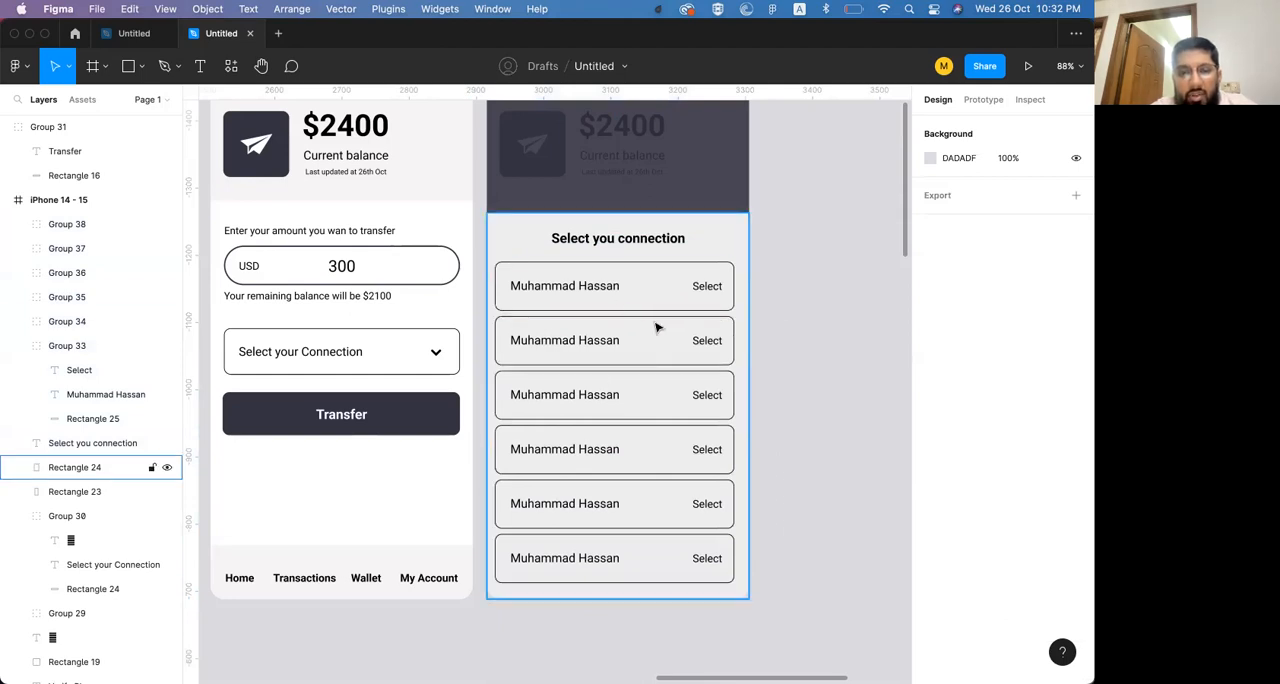
Replace the "Select your Connection" text in the send-money screen's dropdown with the chosen contact's full name
{"action": "scroll", "coordinate": [657, 328], "scroll_direction": "left", "scroll_amount": 2}
{"action": "double_click", "coordinate": [439, 350]}
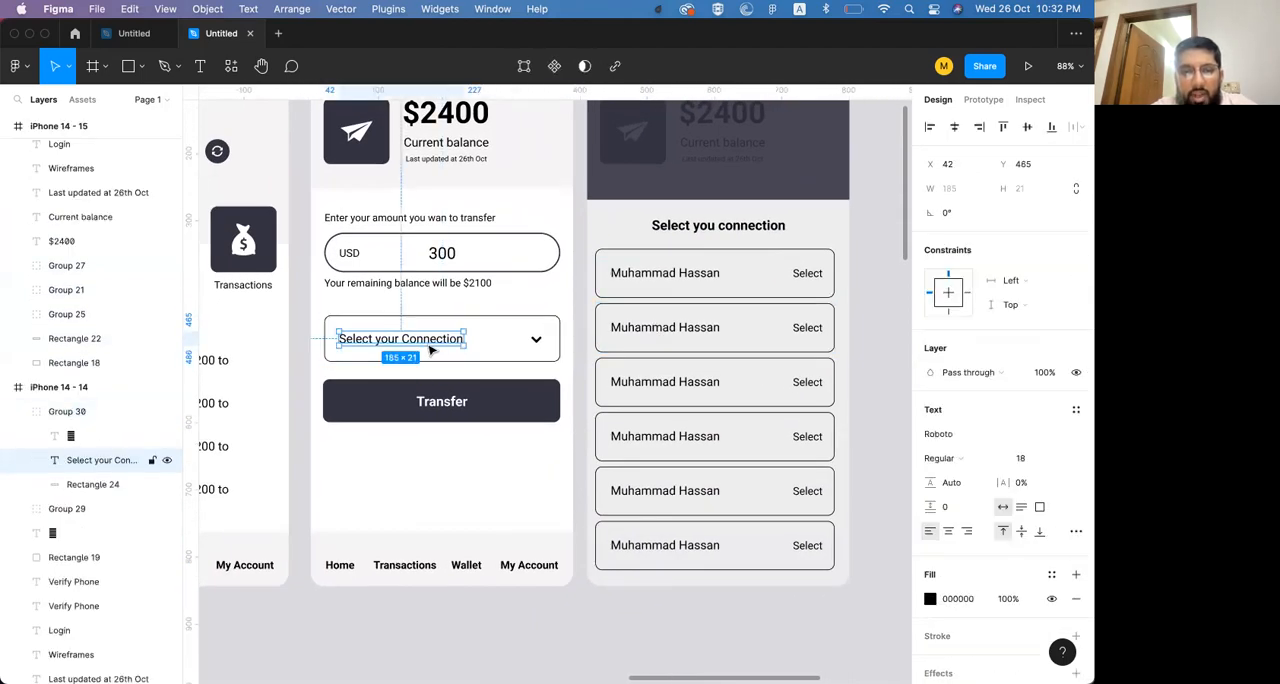
{"action": "key", "text": "Return"}
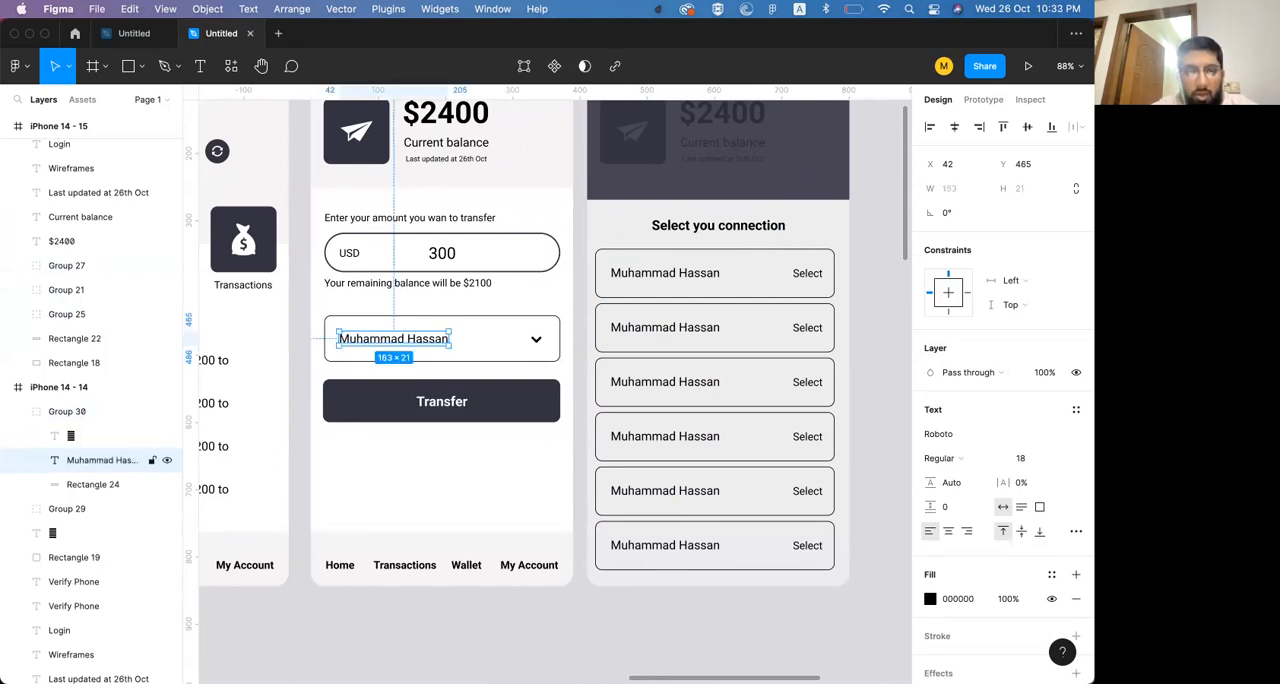
Duplicate the connection-picker screen and place the copy beside it at X 3327, Y -1532
{"action": "left_click", "coordinate": [425, 422]}
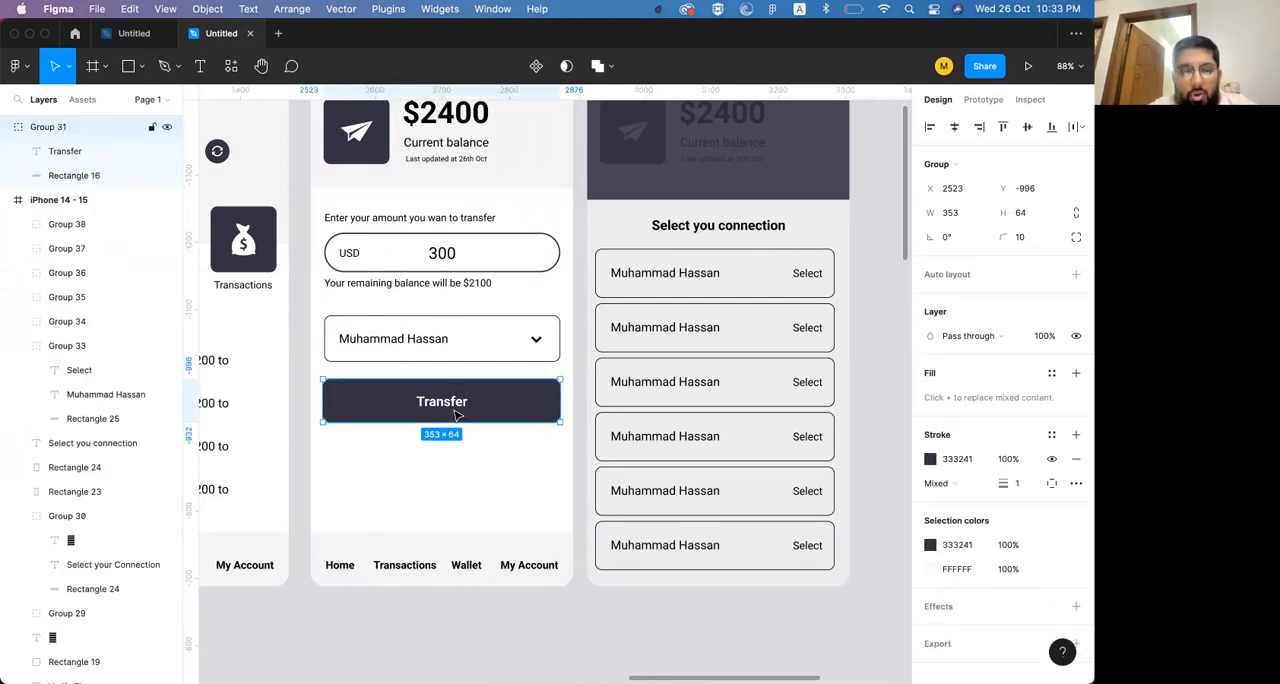
{"action": "scroll", "coordinate": [455, 415], "scroll_direction": "up", "scroll_amount": 2}
{"action": "scroll", "coordinate": [455, 415], "scroll_direction": "right", "scroll_amount": 7}
{"action": "scroll", "coordinate": [455, 415], "scroll_direction": "up", "scroll_amount": 5}
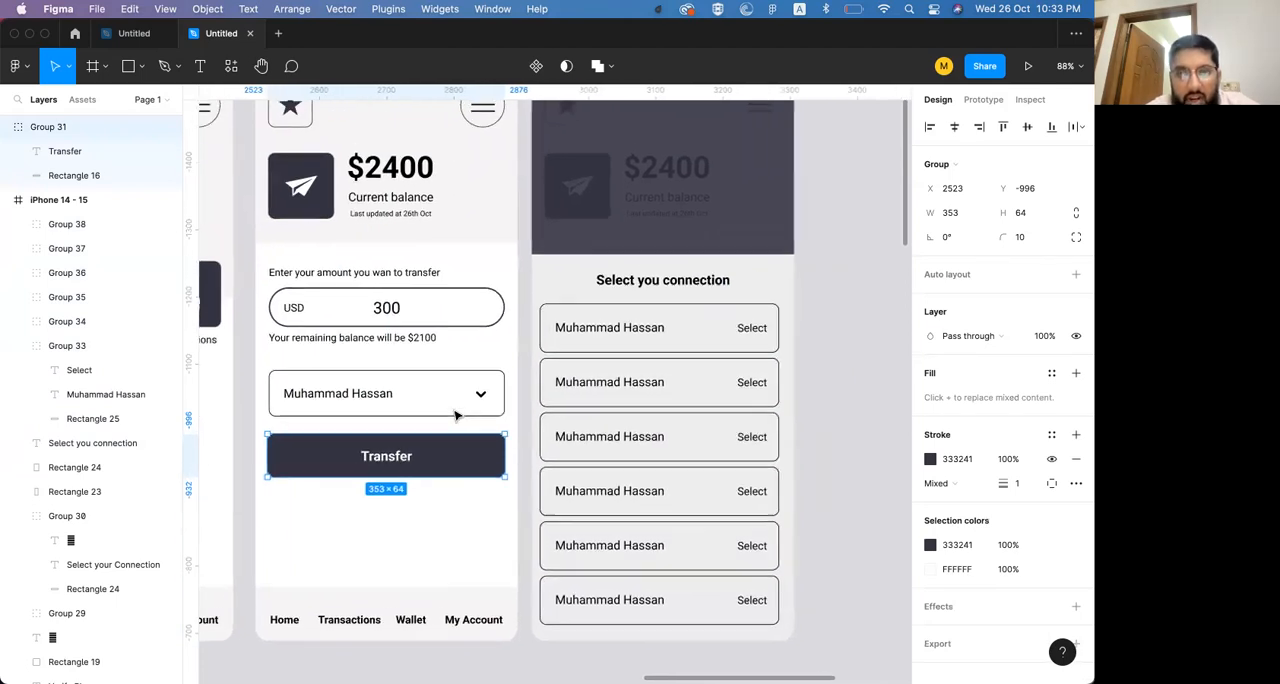
{"action": "left_click_drag", "start_coordinate": [428, 183], "coordinate": [688, 175]}
{"action": "scroll", "coordinate": [688, 175], "scroll_direction": "right", "scroll_amount": 5}
{"action": "scroll", "coordinate": [688, 175], "scroll_direction": "down", "scroll_amount": 2}
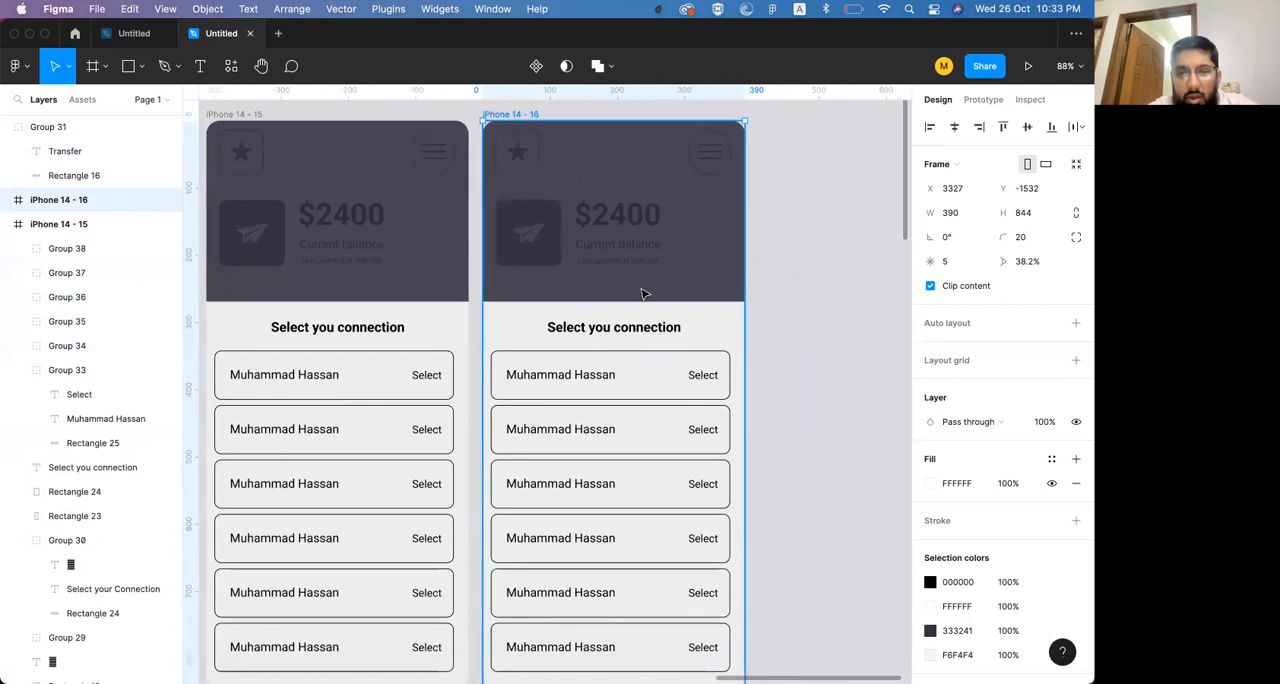
Change the bottom sheet heading on the copied screen to "Are you sure?"
{"action": "double_click", "coordinate": [599, 328]}
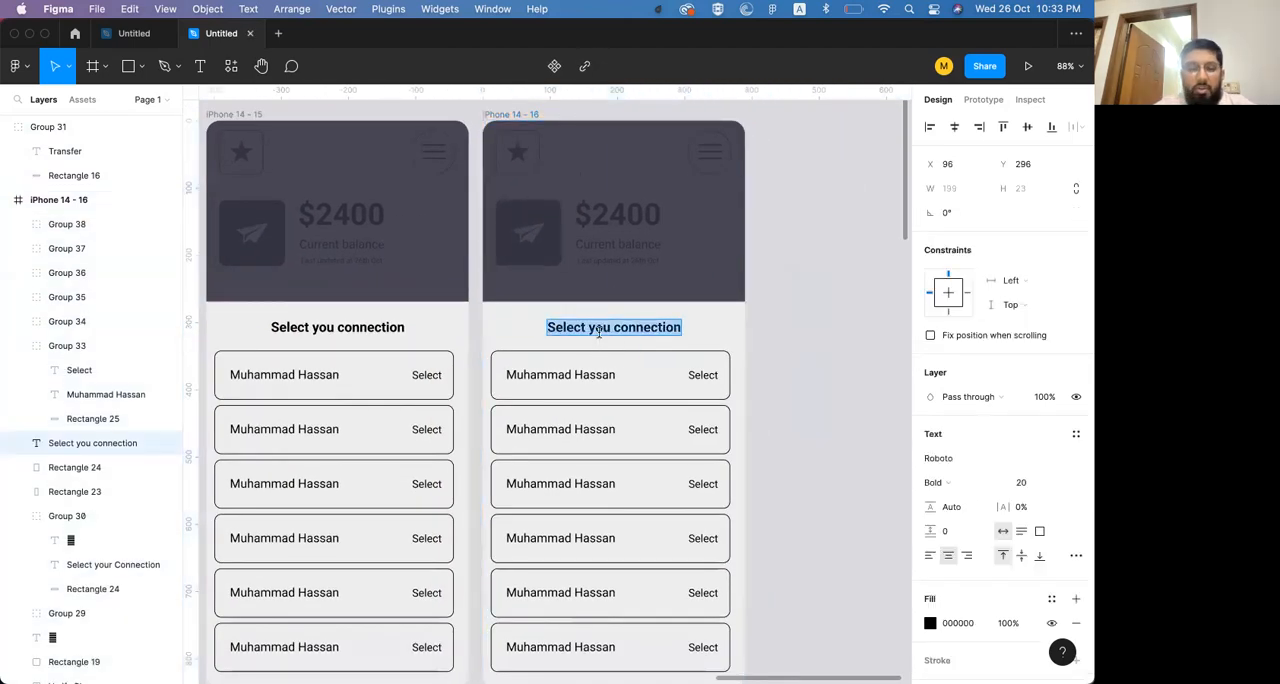
{"action": "type", "text": "Ar"}
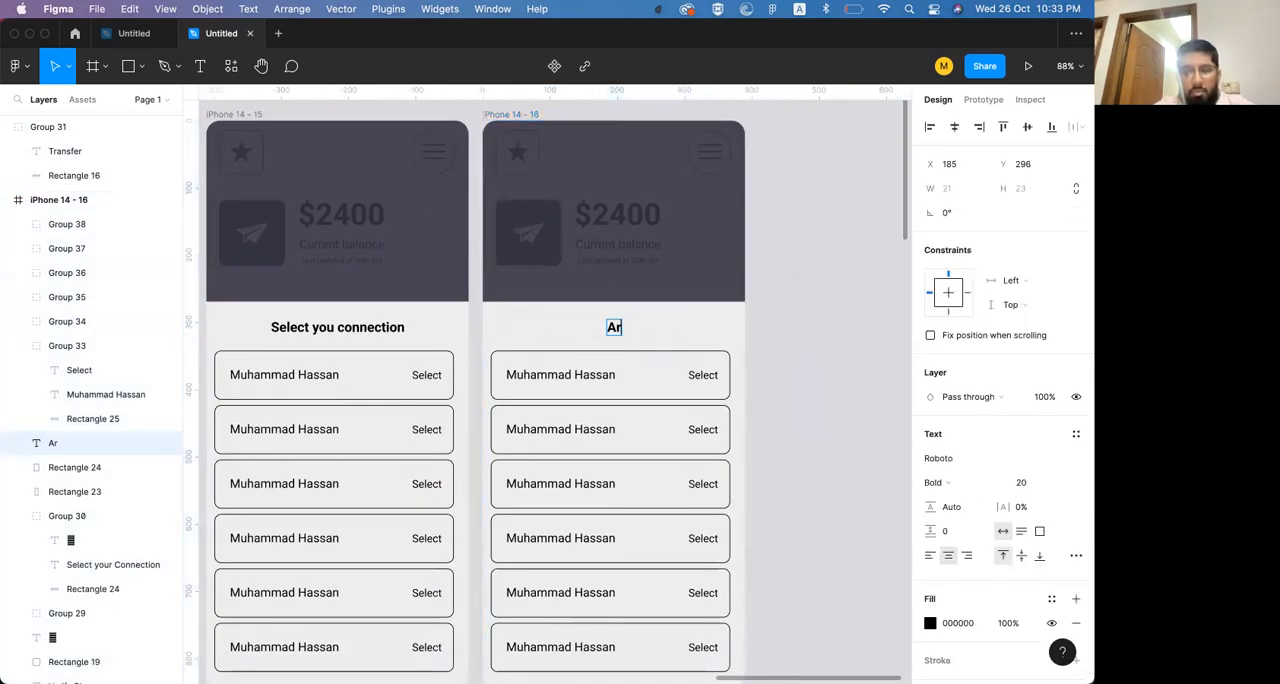
{"action": "type", "text": "ey you sure y"}
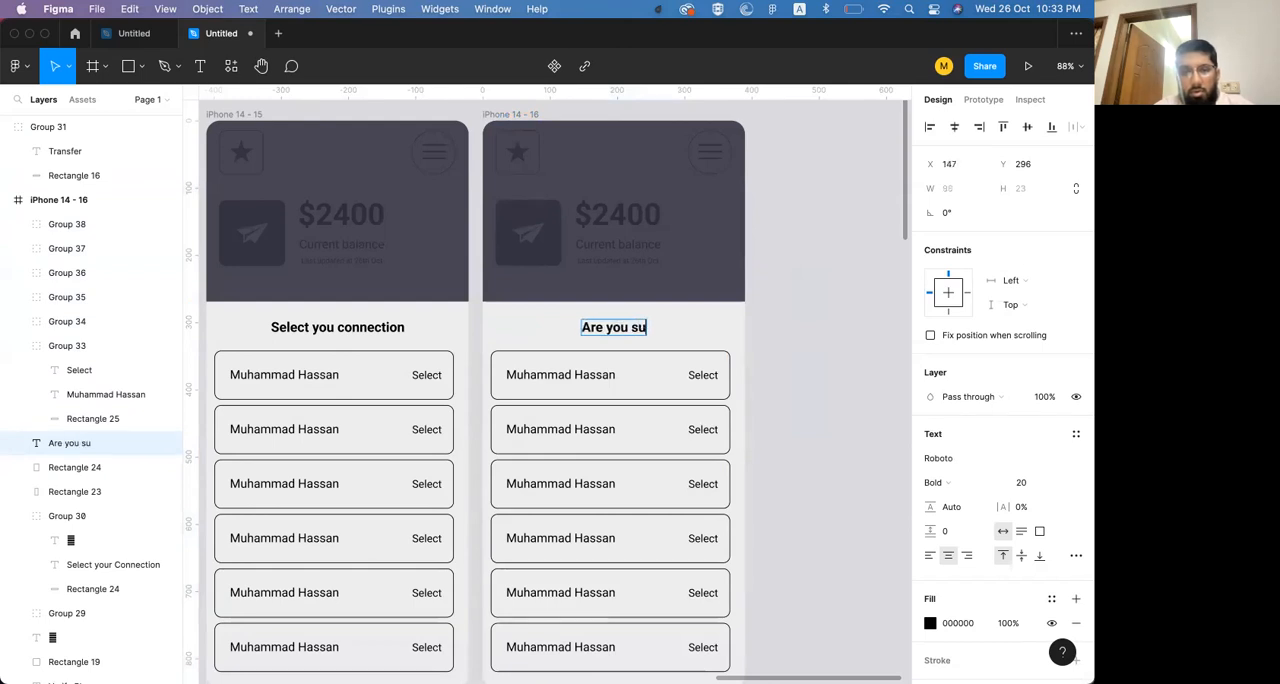
{"action": "key", "text": "BackSpace"}
{"action": "type", "text": "?"}
{"action": "key", "text": "Escape"}
Delete all six connection rows from the copied screen's bottom sheet
{"action": "left_click", "coordinate": [570, 395]}
{"action": "left_click", "coordinate": [570, 430], "text": "shift"}
{"action": "left_click", "coordinate": [571, 481], "text": "shift"}
{"action": "left_click", "coordinate": [577, 535], "text": "shift"}
{"action": "key", "text": "Delete"}
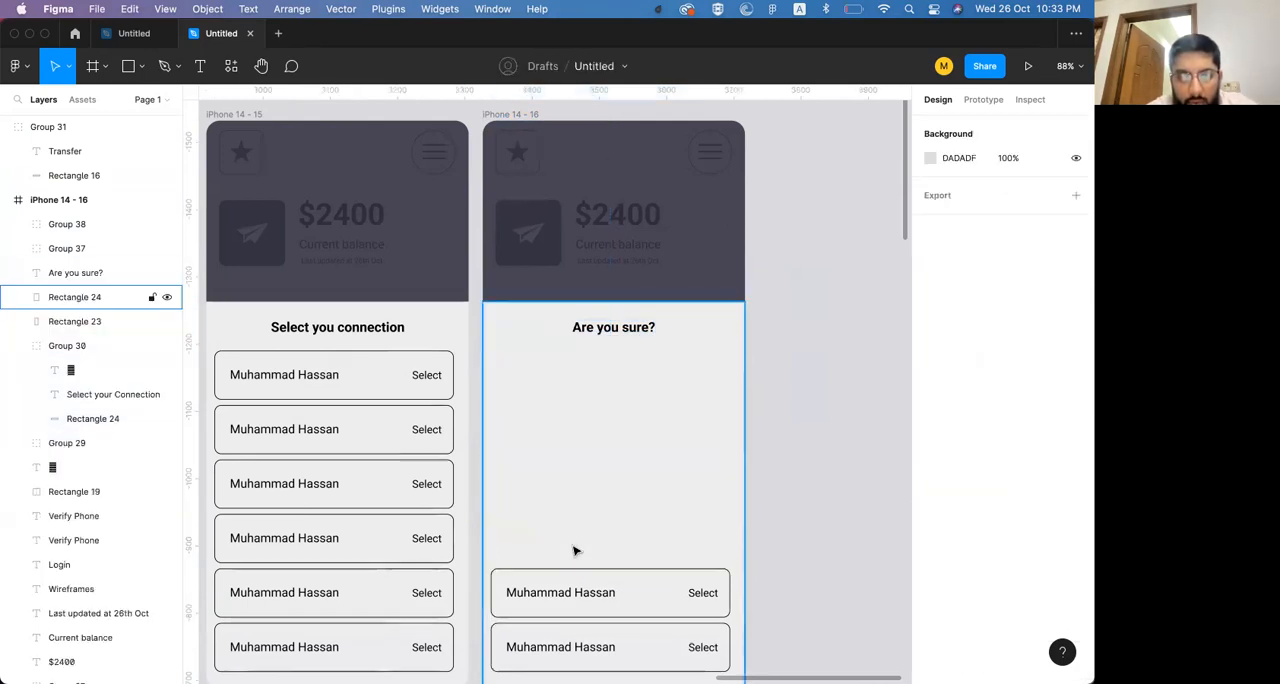
{"action": "left_click", "coordinate": [574, 598]}
{"action": "left_click", "coordinate": [575, 635], "text": "shift"}
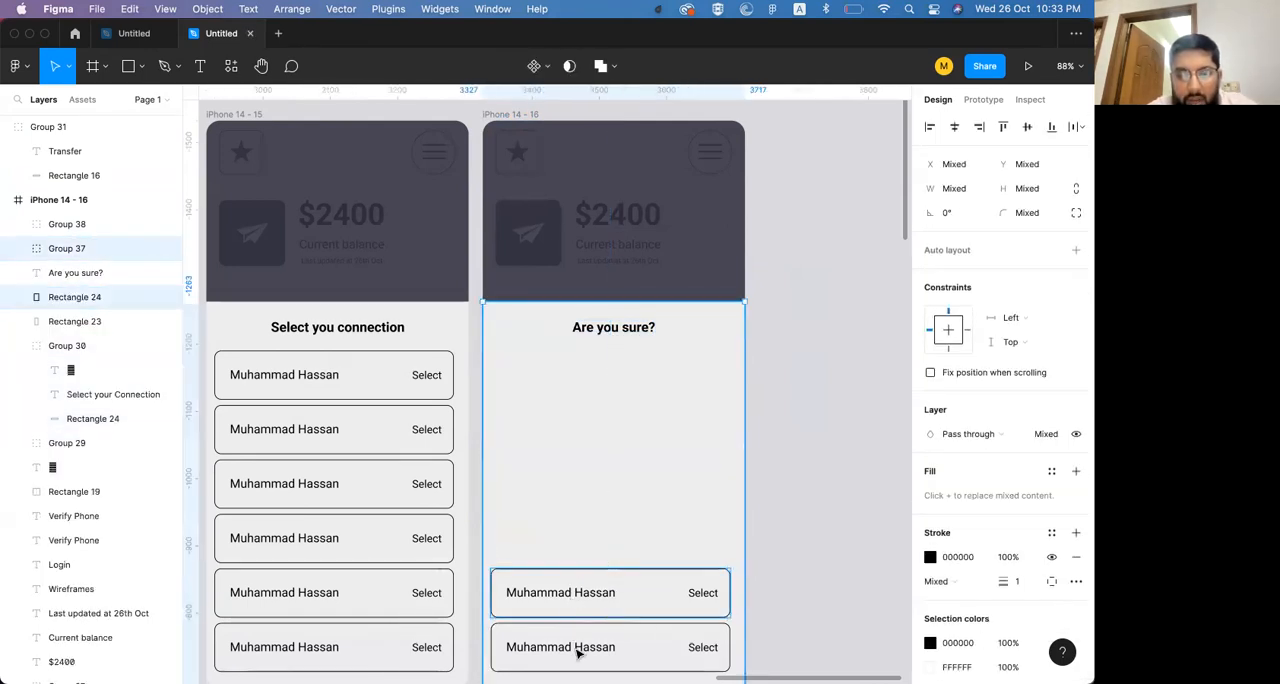
{"action": "key", "text": "Delete"}
{"action": "scroll", "coordinate": [597, 574], "scroll_direction": "down", "scroll_amount": 2}
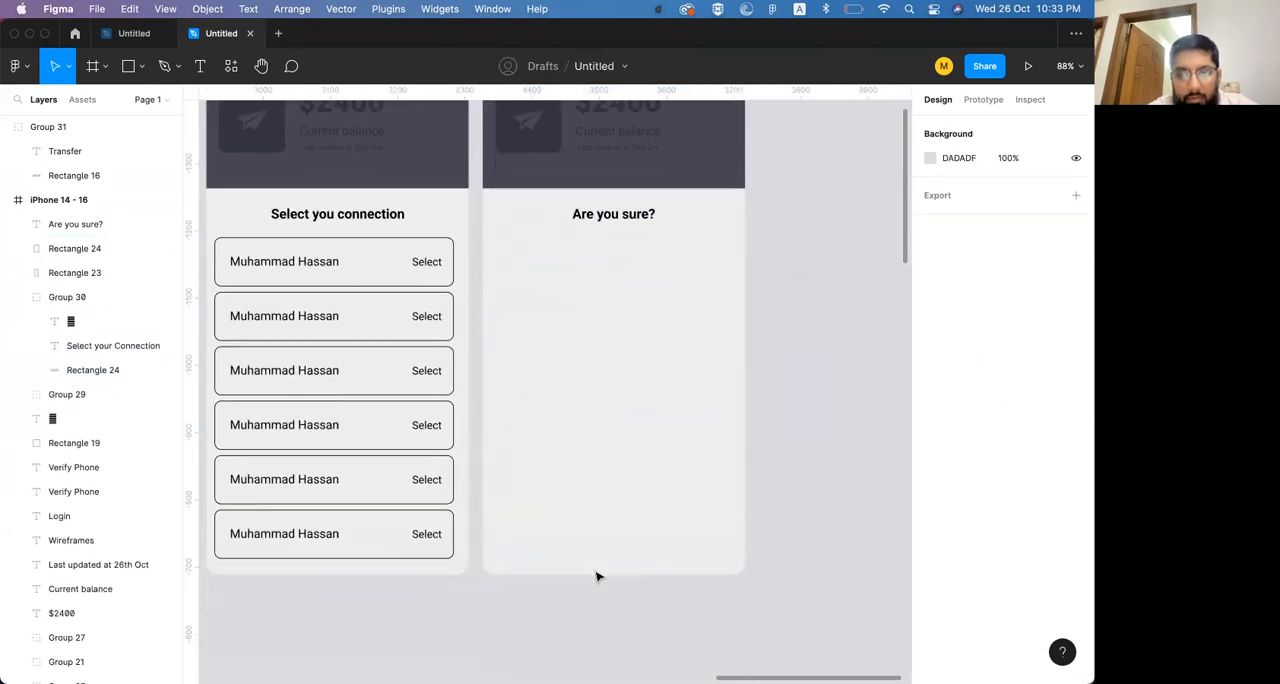
Shorten the confirmation sheet by lowering its top edge, and move the "Are you sure?" heading down to Y 534
{"action": "left_click", "coordinate": [622, 218]}
{"action": "left_click_drag", "start_coordinate": [622, 218], "coordinate": [628, 378]}
{"action": "left_click", "coordinate": [628, 209]}
{"action": "left_click_drag", "start_coordinate": [624, 188], "coordinate": [622, 379]}
{"action": "left_click", "coordinate": [623, 376]}
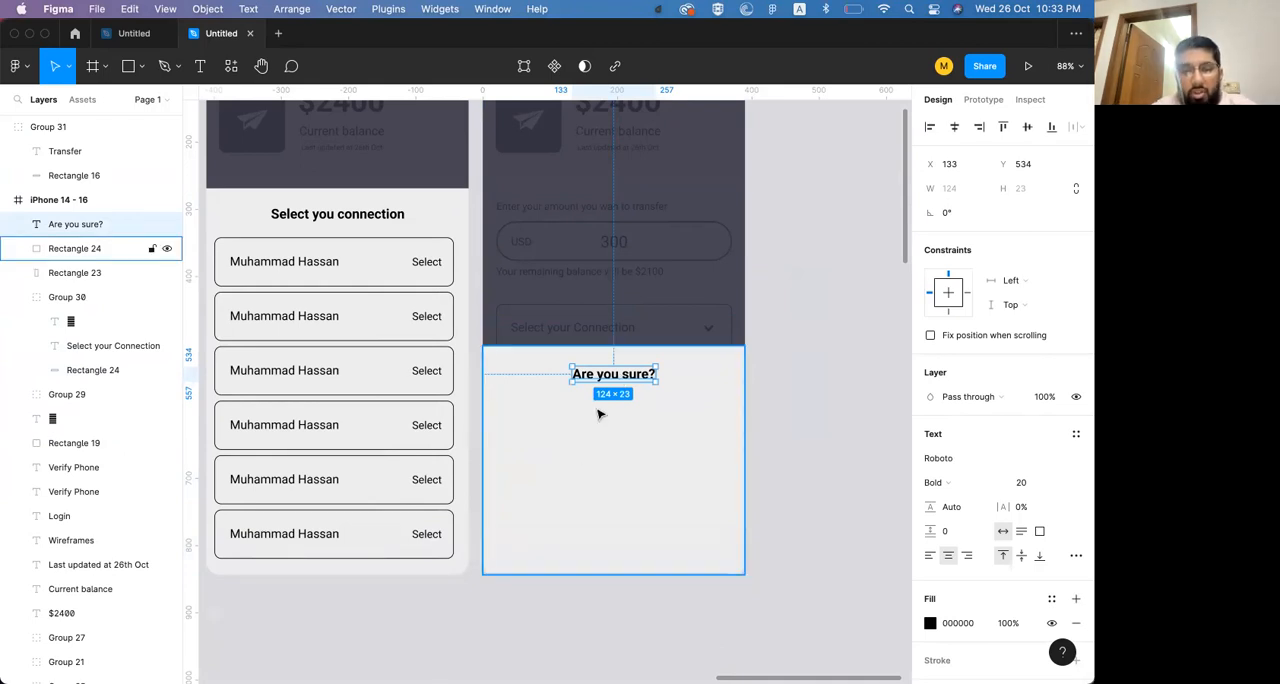
Duplicate the "Are you sure?" heading below itself at Y 591 and set the copy to Regular weight
{"action": "scroll", "coordinate": [620, 374], "scroll_direction": "left", "scroll_amount": 3}
{"action": "left_click_drag", "start_coordinate": [666, 393], "coordinate": [660, 430], "text": "alt"}
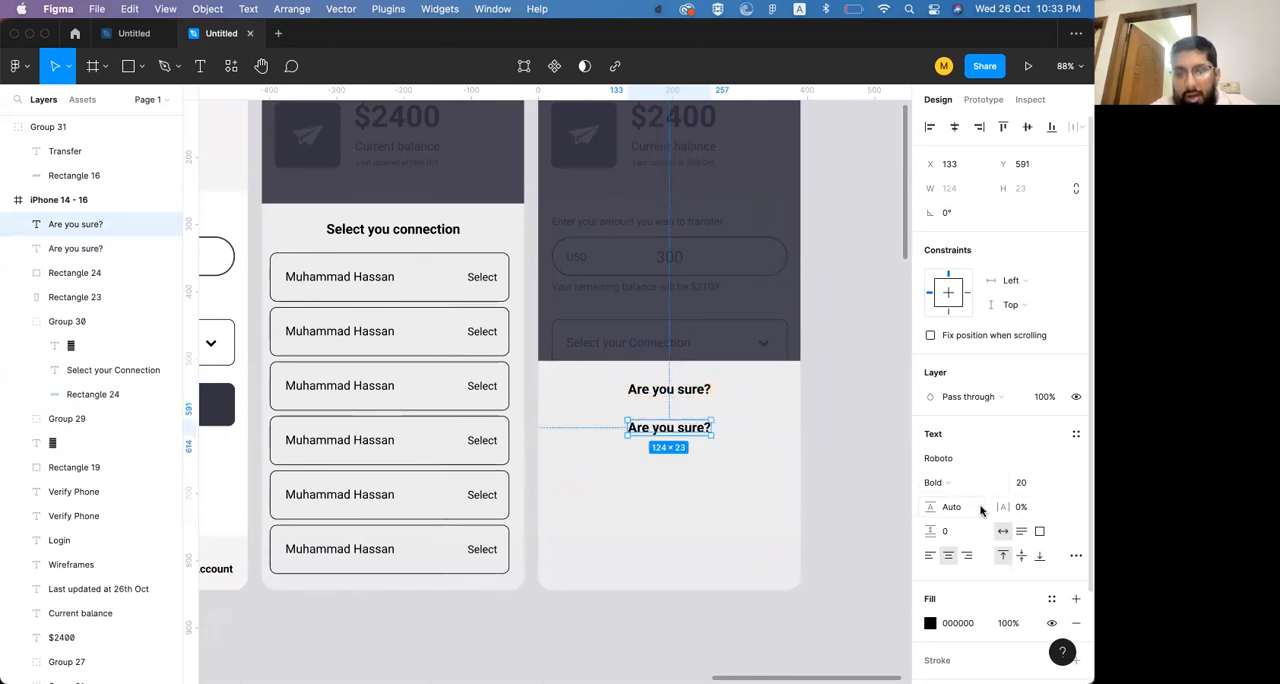
{"action": "left_click", "coordinate": [959, 484]}
{"action": "left_click", "coordinate": [963, 427]}
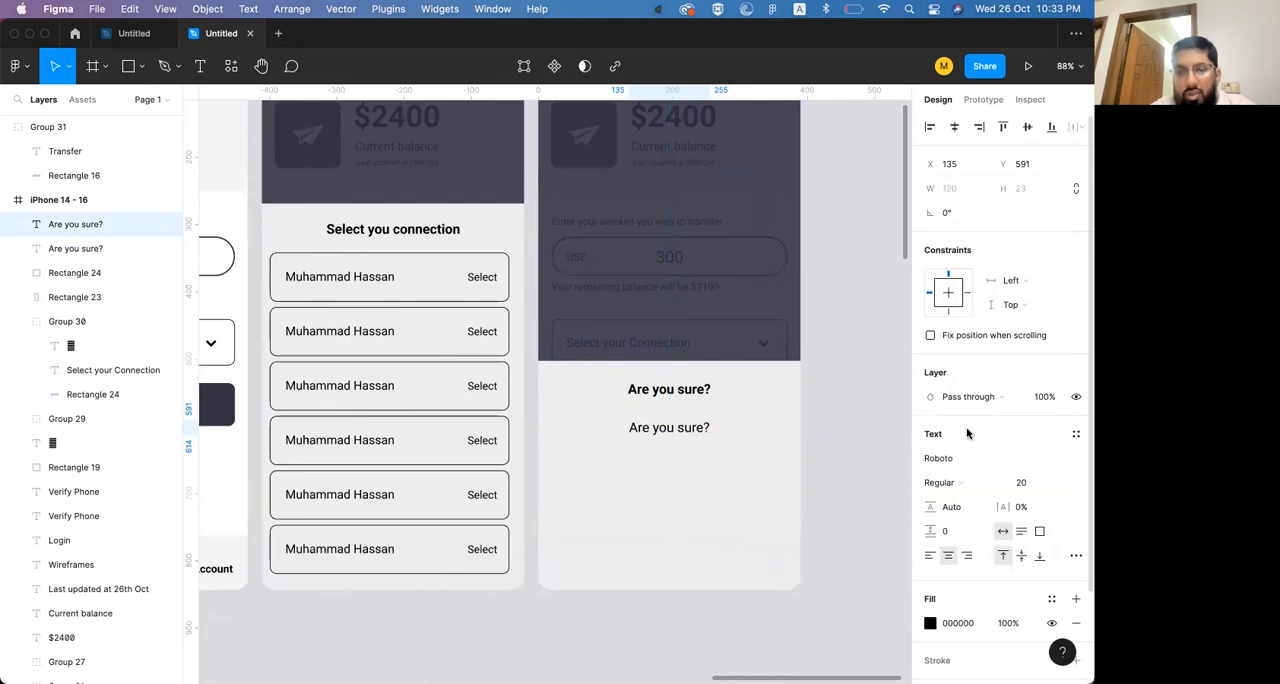
Set the font size of the Regular-weight "Are you sure?" copy below the confirmation sheet's heading to 17
{"action": "scroll", "coordinate": [692, 440], "scroll_direction": "left", "scroll_amount": 8}
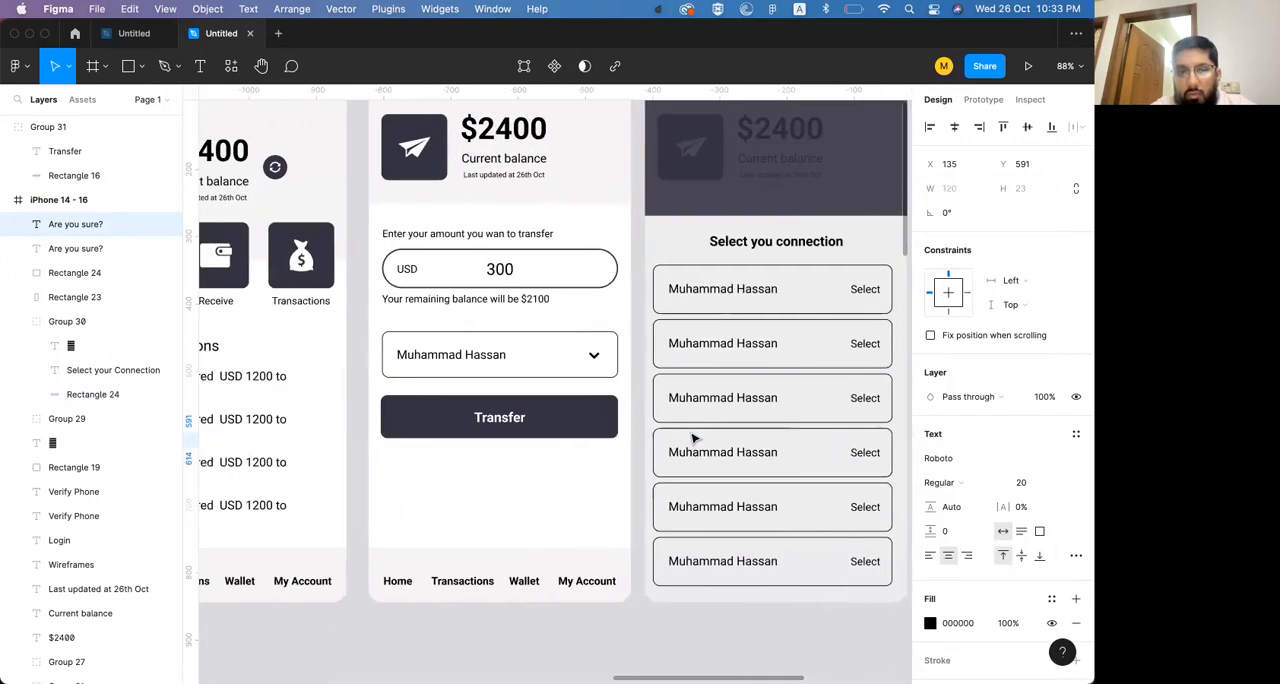
{"action": "scroll", "coordinate": [695, 437], "scroll_direction": "right", "scroll_amount": 6}
{"action": "key", "text": "super+shift+comma"}
{"action": "key", "text": "super+shift+comma"}
{"action": "key", "text": "super+shift+comma"}
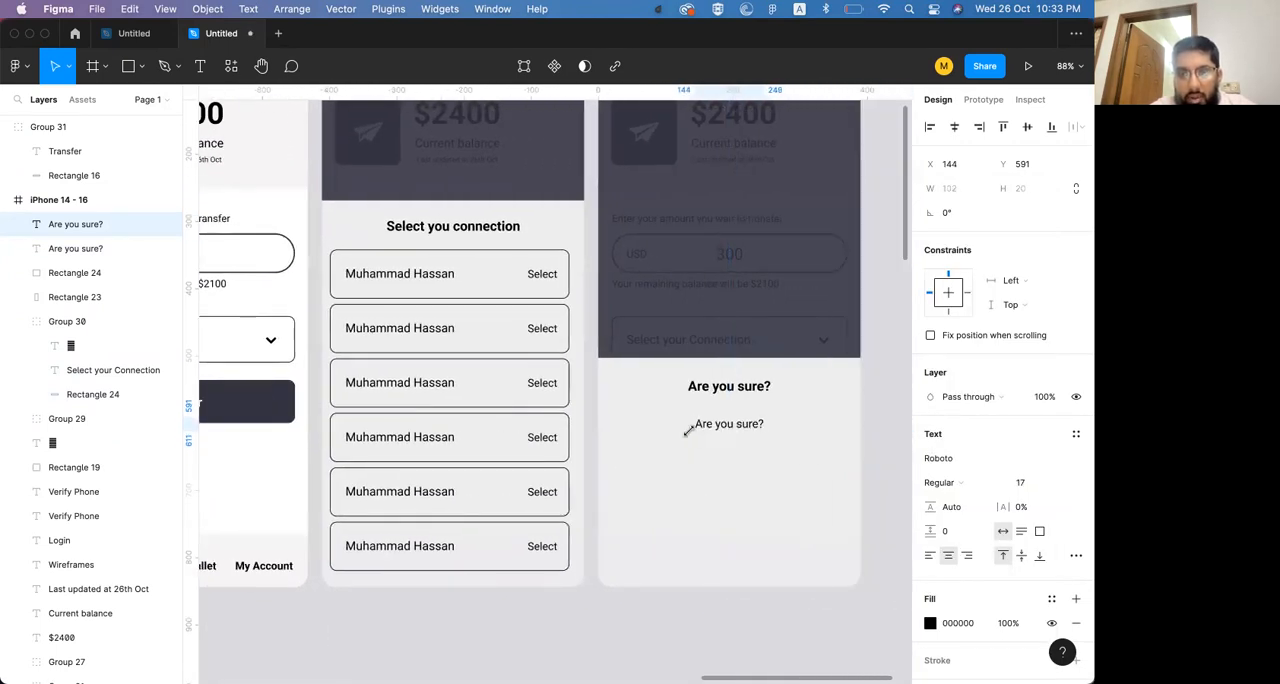
Replace the copied line's text with "You're gonna transfer USD 300 to" followed by the connection's full name
{"action": "double_click", "coordinate": [740, 425]}
{"action": "type", "text": "Are"}
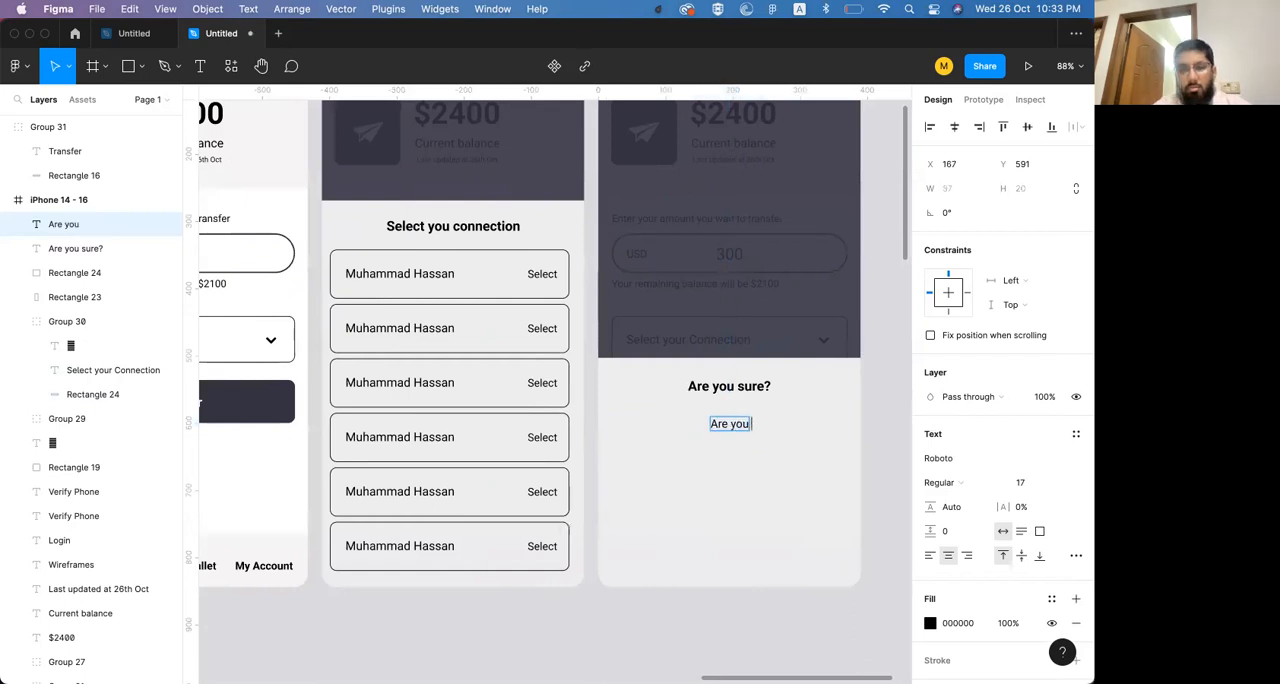
{"action": "key", "text": "super+a"}
{"action": "key", "text": "BackSpace"}
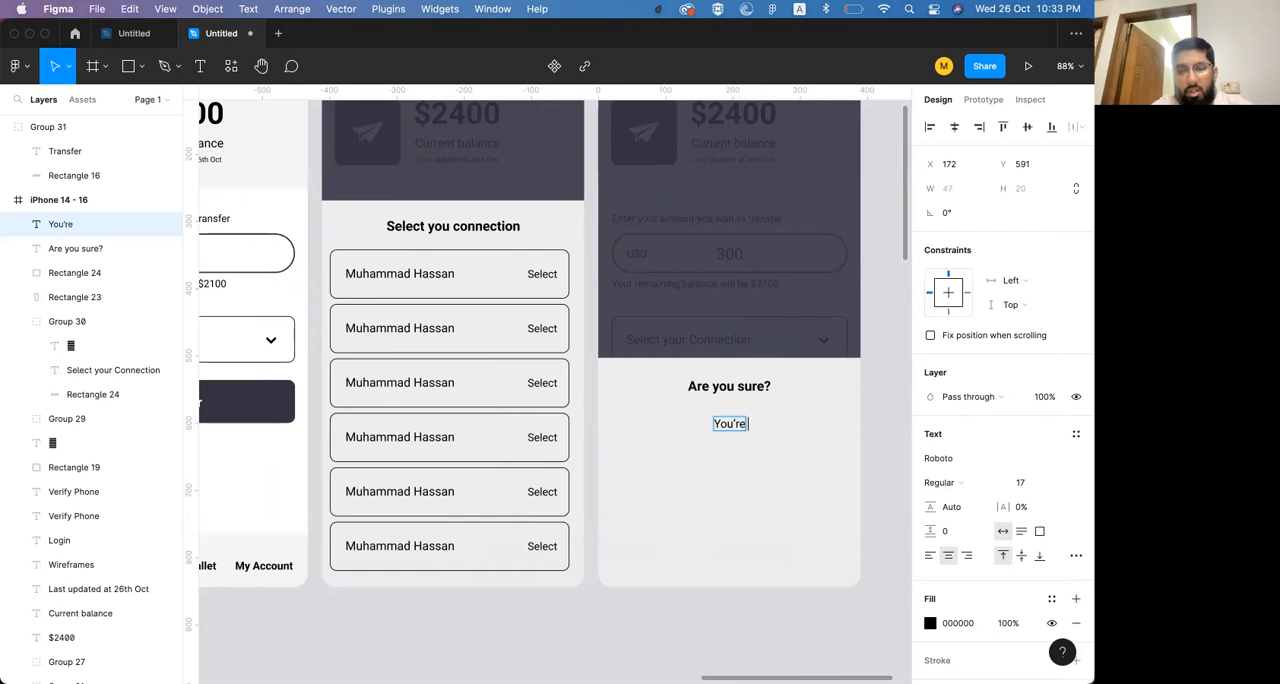
{"action": "type", "text": "You're gonna grans"}
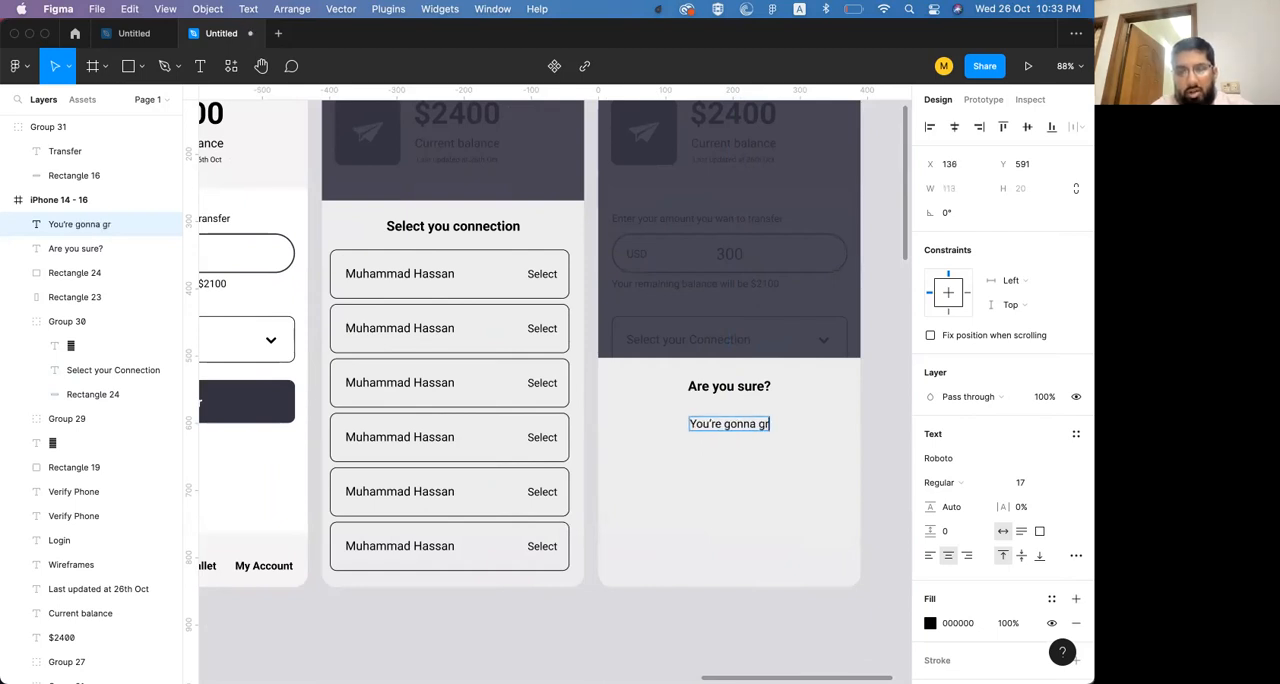
{"action": "key", "text": "BackSpace"}
{"action": "key", "text": "BackSpace"}
{"action": "key", "text": "BackSpace"}
{"action": "type", "text": "ransfer"}
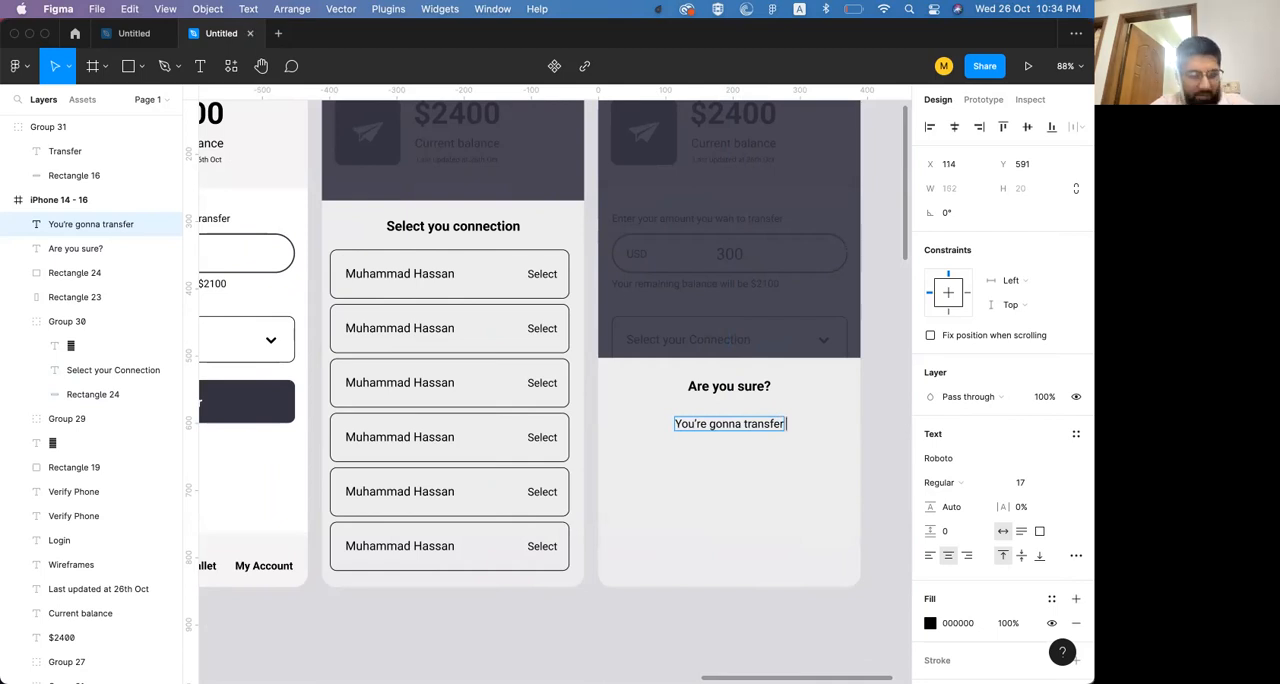
{"action": "type", "text": " USD 300"}
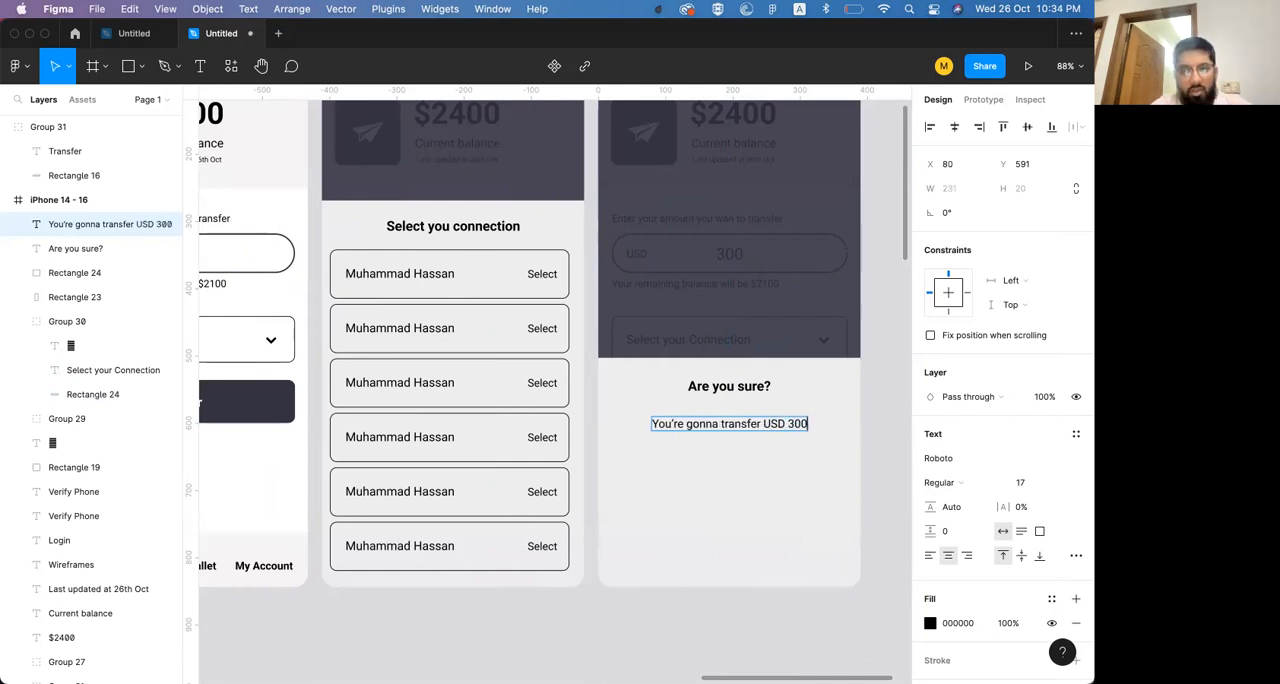
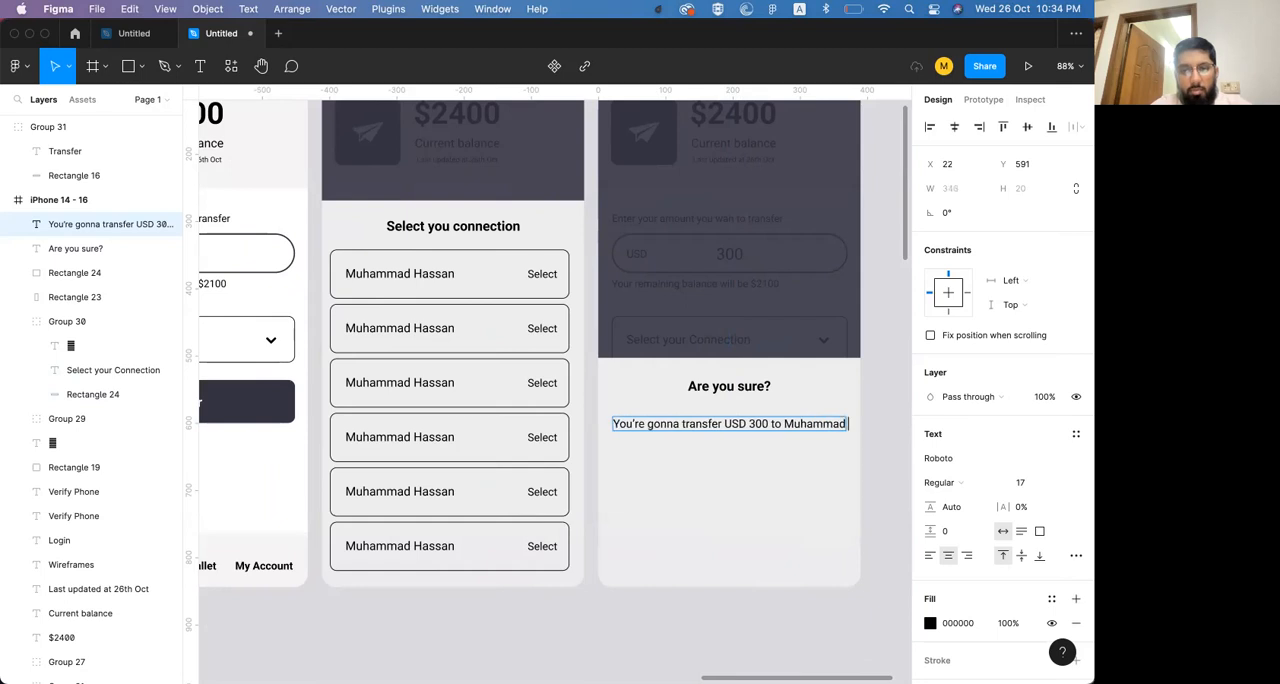
{"action": "key", "text": "Escape"}
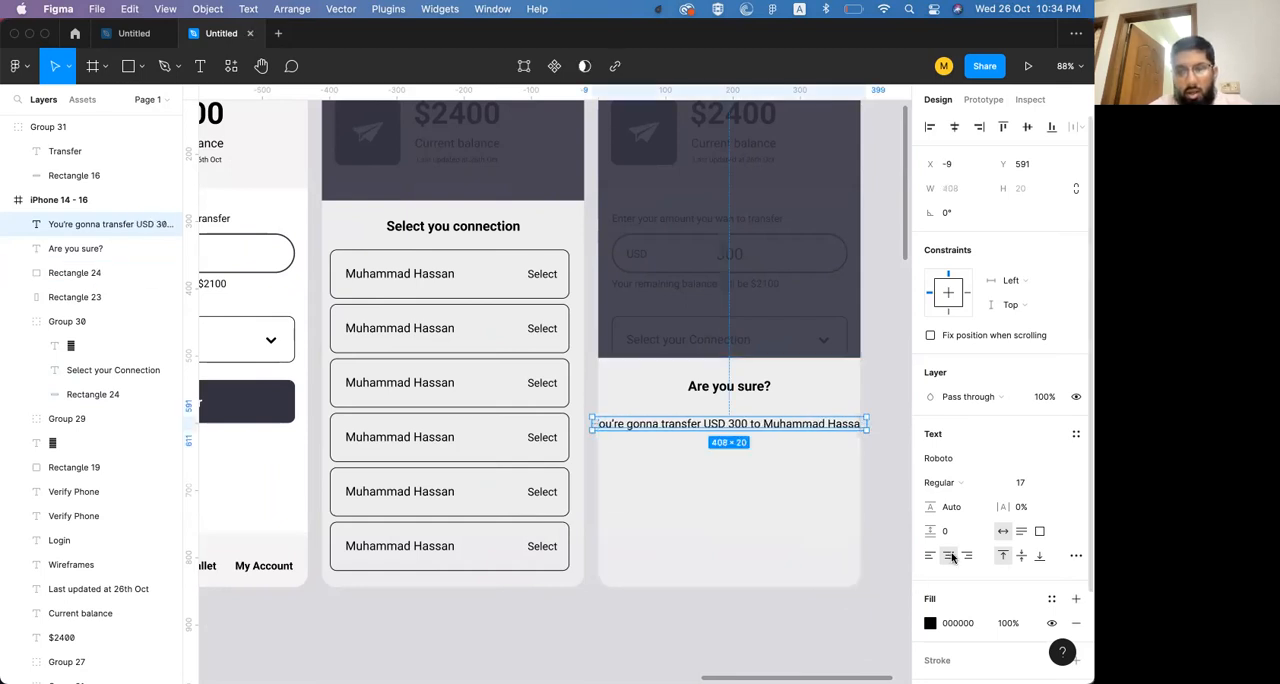
Wrap the transfer message in a 328 px wide auto-height box, and make "USD 300" and the recipient's name bold
{"action": "left_click", "coordinate": [1020, 532]}
{"action": "left_click_drag", "start_coordinate": [870, 424], "coordinate": [839, 424]}
{"action": "double_click", "coordinate": [796, 425]}
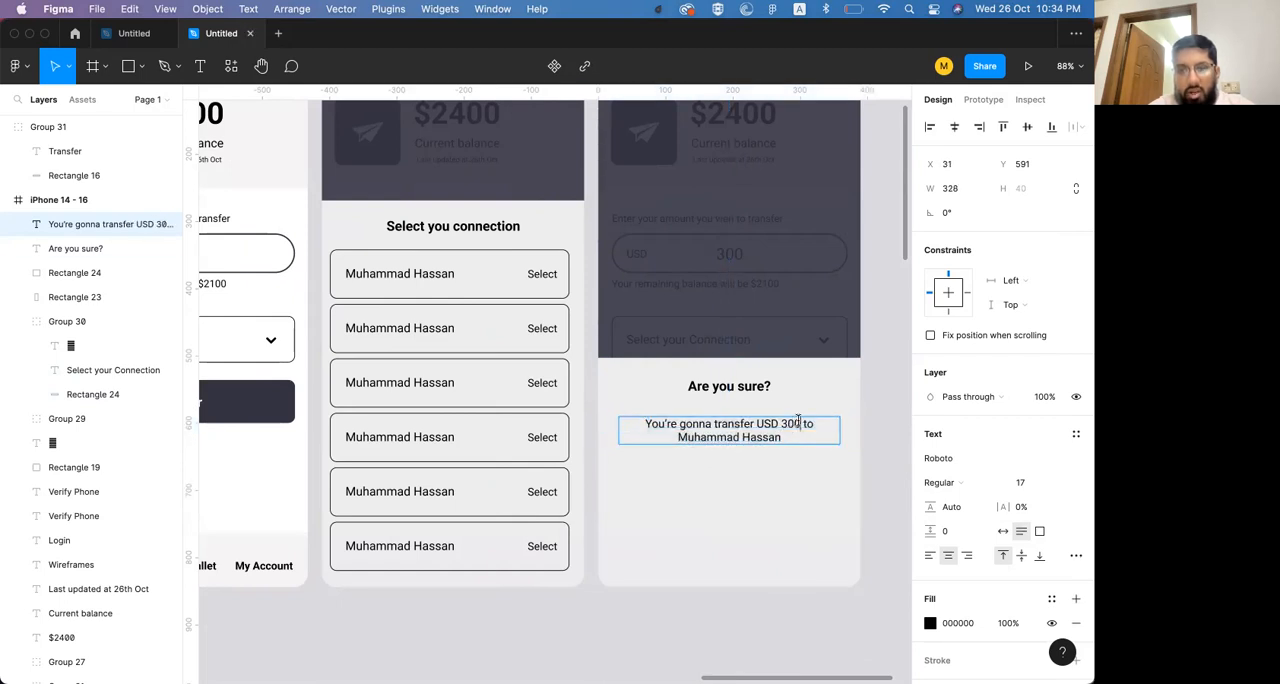
{"action": "key", "text": "super+b"}
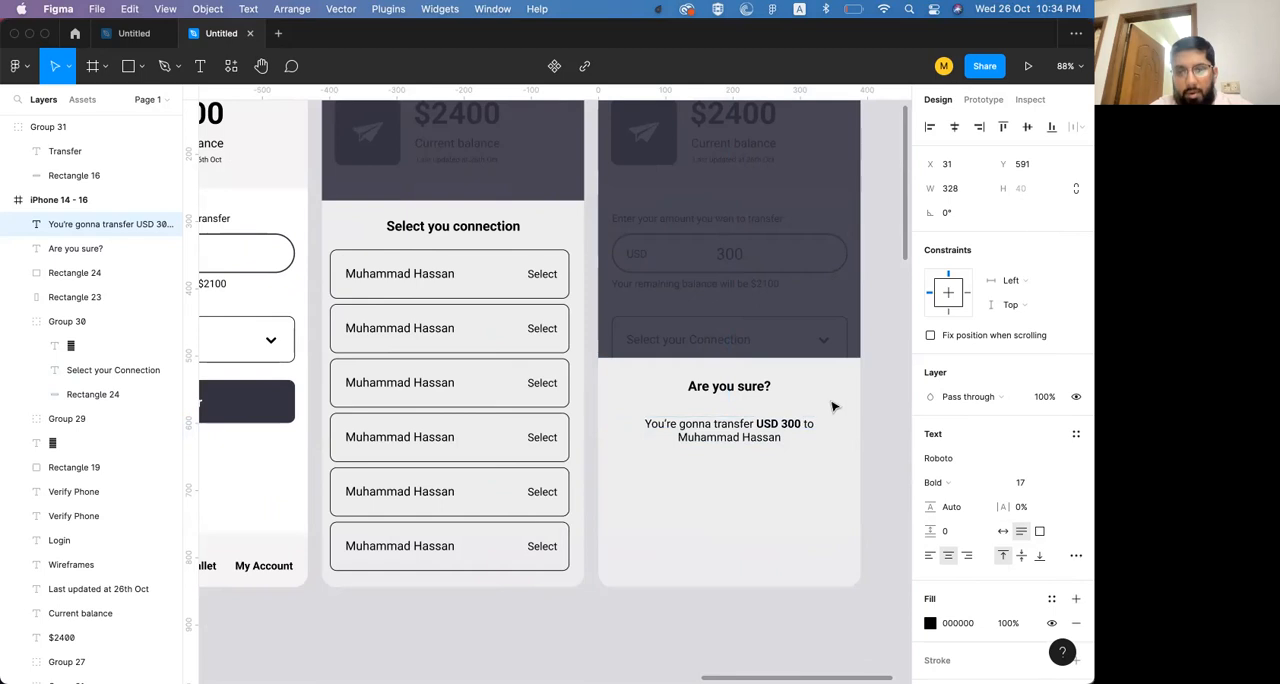
{"action": "key", "text": "super+a"}
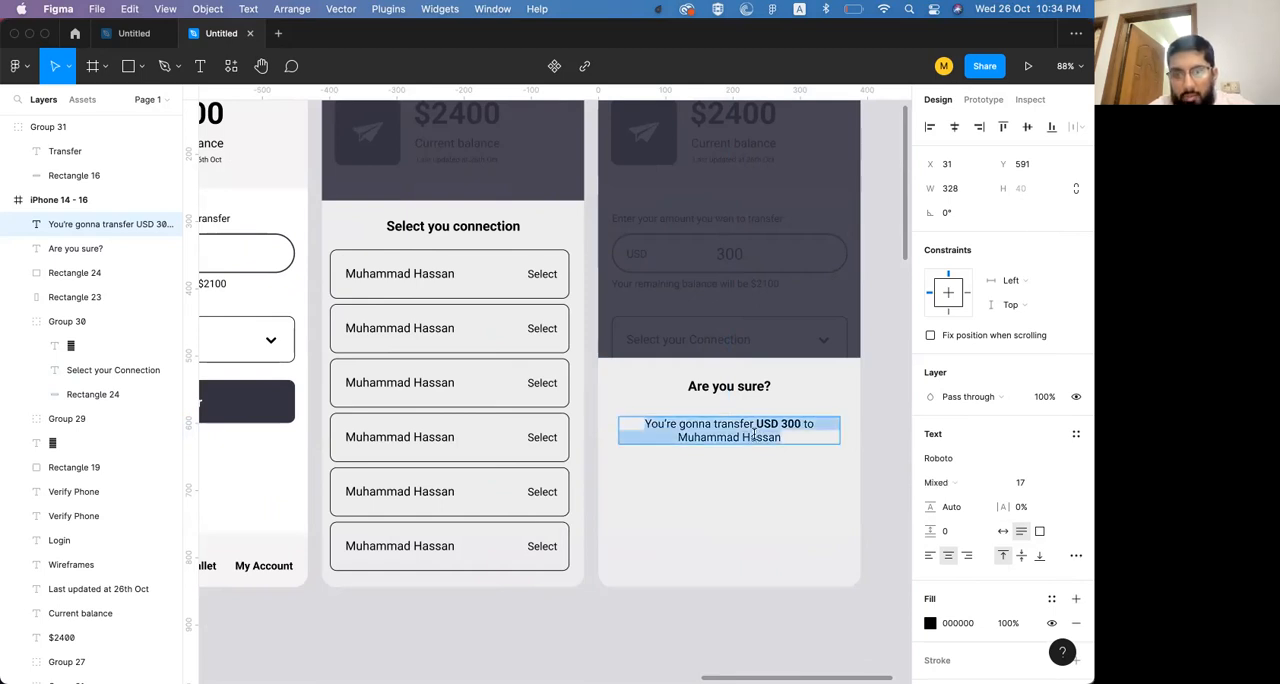
{"action": "key", "text": "Right"}
{"action": "key", "text": "super+shift+Left"}
{"action": "key", "text": "super+b"}
{"action": "key", "text": "Escape"}
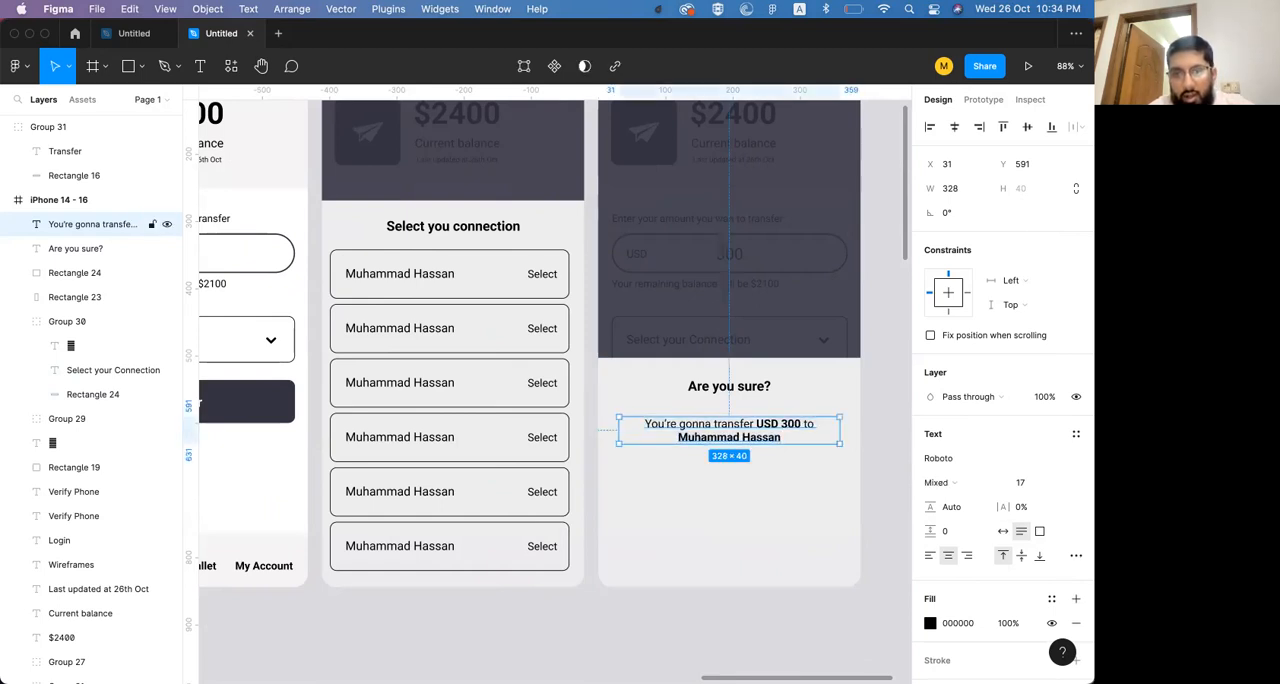
Set the transfer message's line height to 155.2% and move the "Are you sure?" heading down to Y 549
{"action": "left_click_drag", "start_coordinate": [931, 507], "coordinate": [984, 510]}
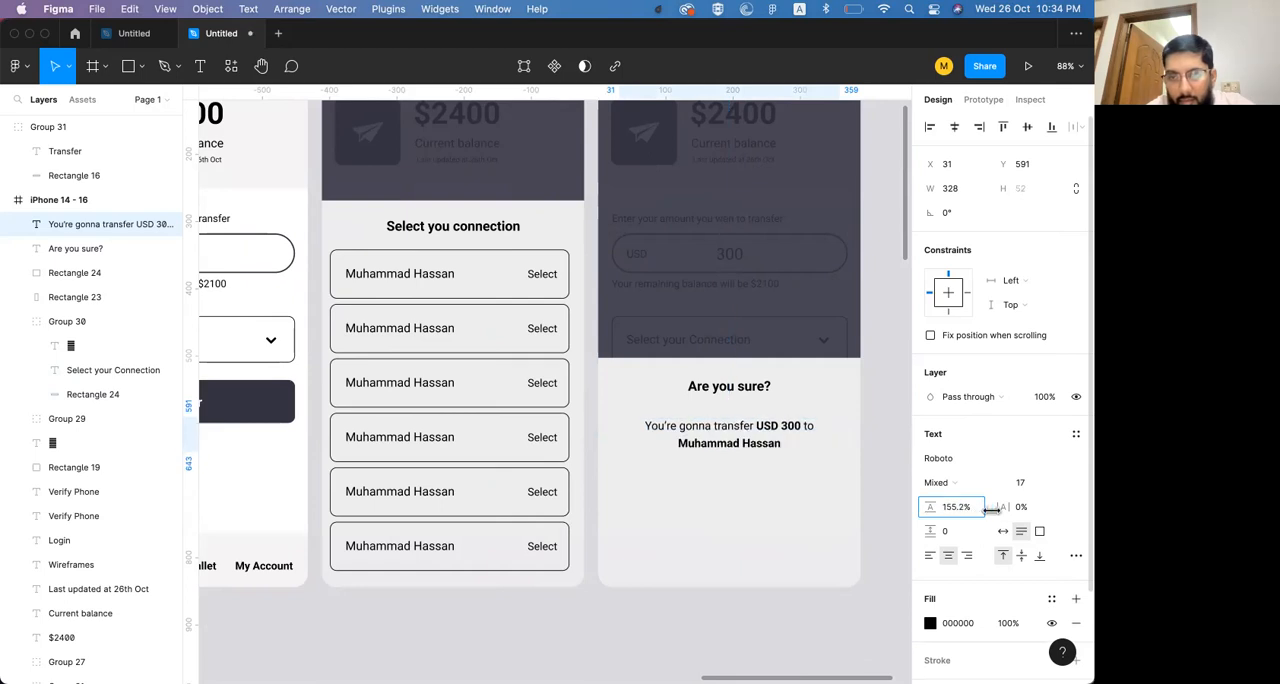
{"action": "double_click", "coordinate": [742, 450]}
{"action": "key", "text": "Right"}
{"action": "key", "text": "Escape"}
{"action": "left_click_drag", "start_coordinate": [749, 391], "coordinate": [748, 402]}
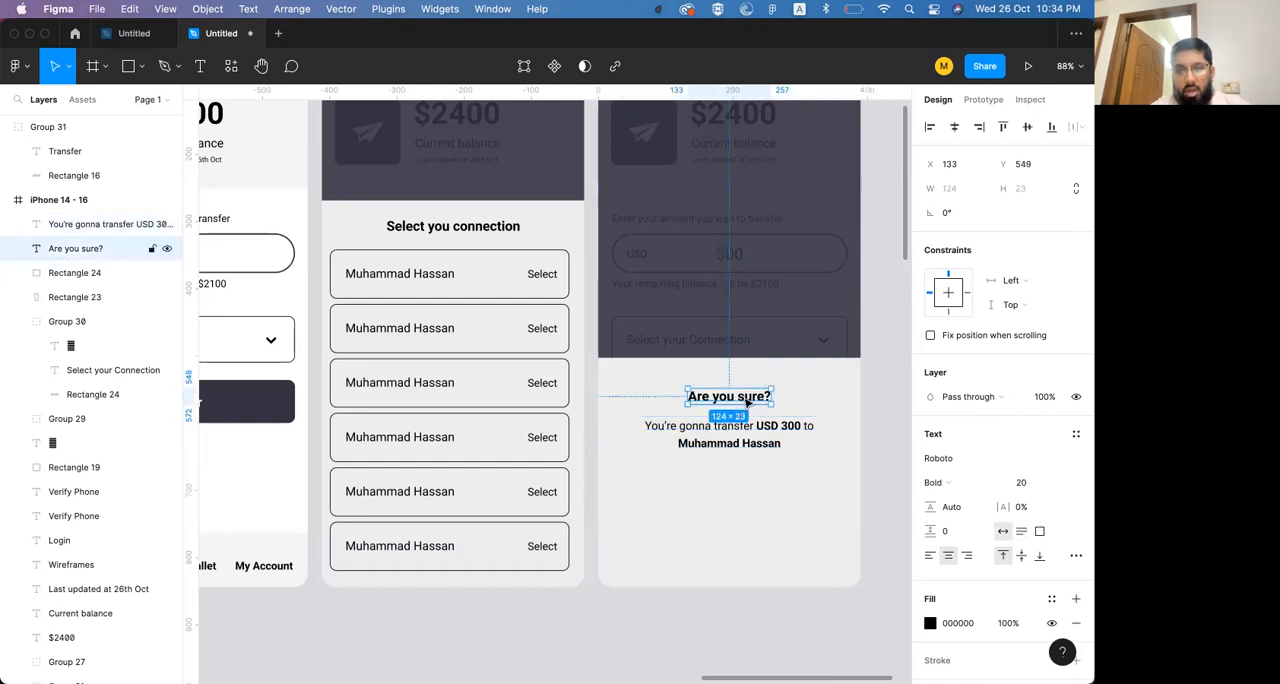
Copy the Transfer button from the send-money screen into the confirmation sheet, placing it below the message at X 19, Y 683
{"action": "left_click", "coordinate": [251, 398]}
{"action": "key", "text": "super+c"}
{"action": "left_click", "coordinate": [687, 493]}
{"action": "key", "text": "super+v"}
{"action": "left_click_drag", "start_coordinate": [655, 412], "coordinate": [652, 511]}
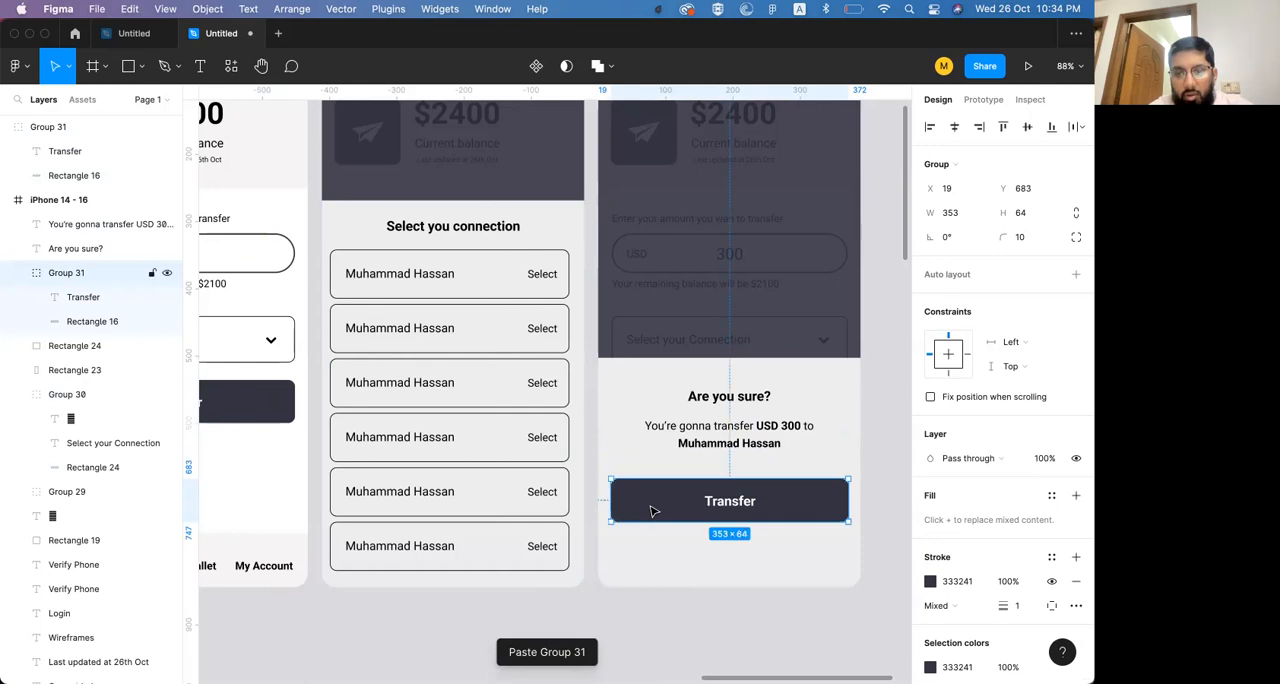
Change the copied button's label to "Confirm" and set the label to auto width
{"action": "double_click", "coordinate": [716, 510]}
{"action": "type", "text": "Confirm"}
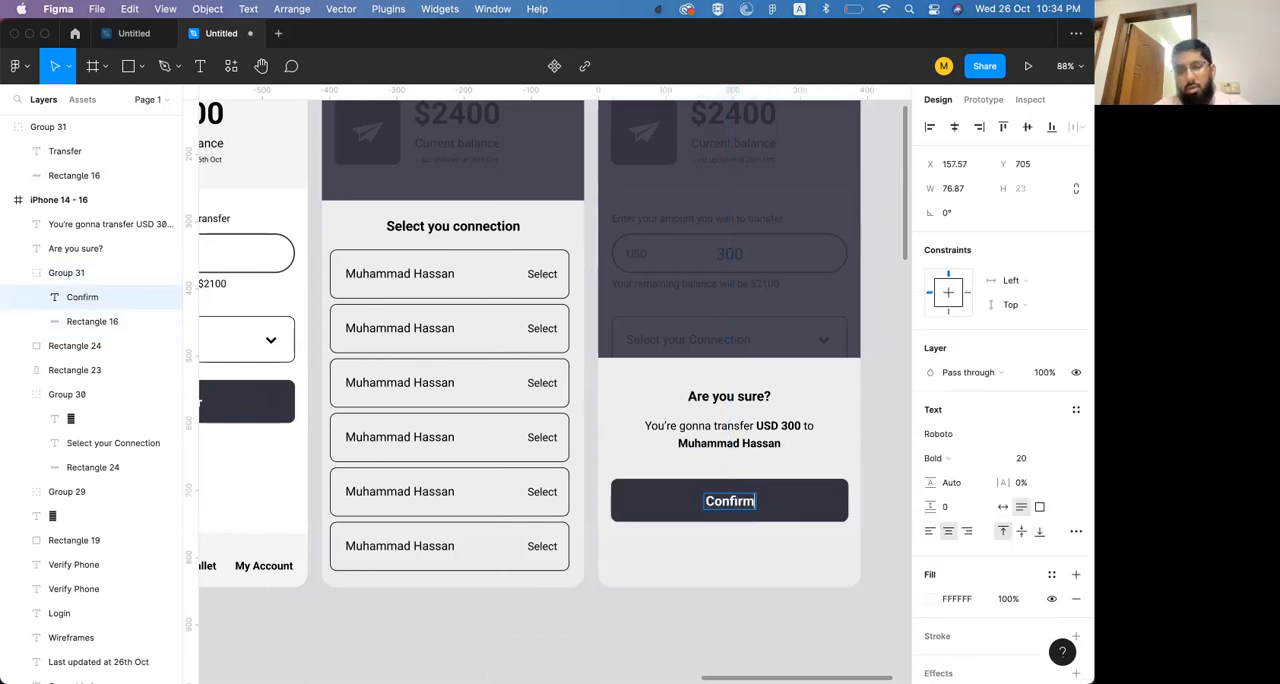
{"action": "key", "text": "Escape"}
{"action": "left_click", "coordinate": [1003, 507]}
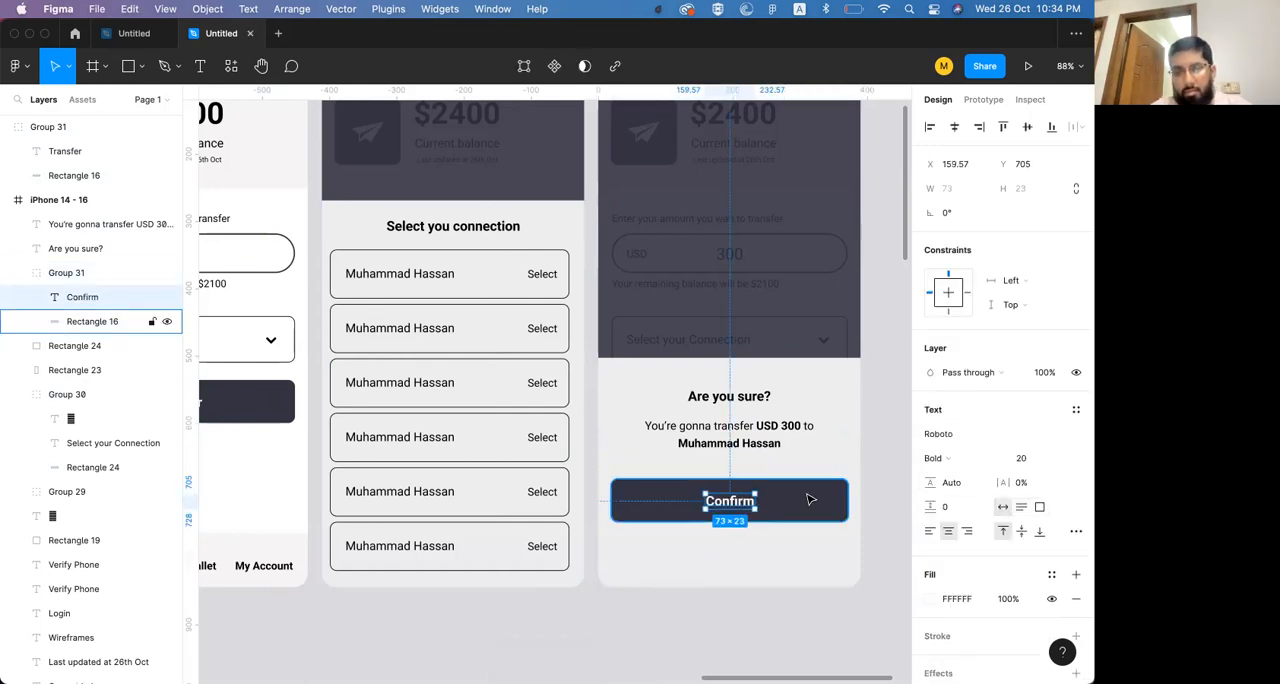
{"action": "left_click", "coordinate": [808, 458]}
{"action": "scroll", "coordinate": [750, 466], "scroll_direction": "right", "scroll_amount": 1}
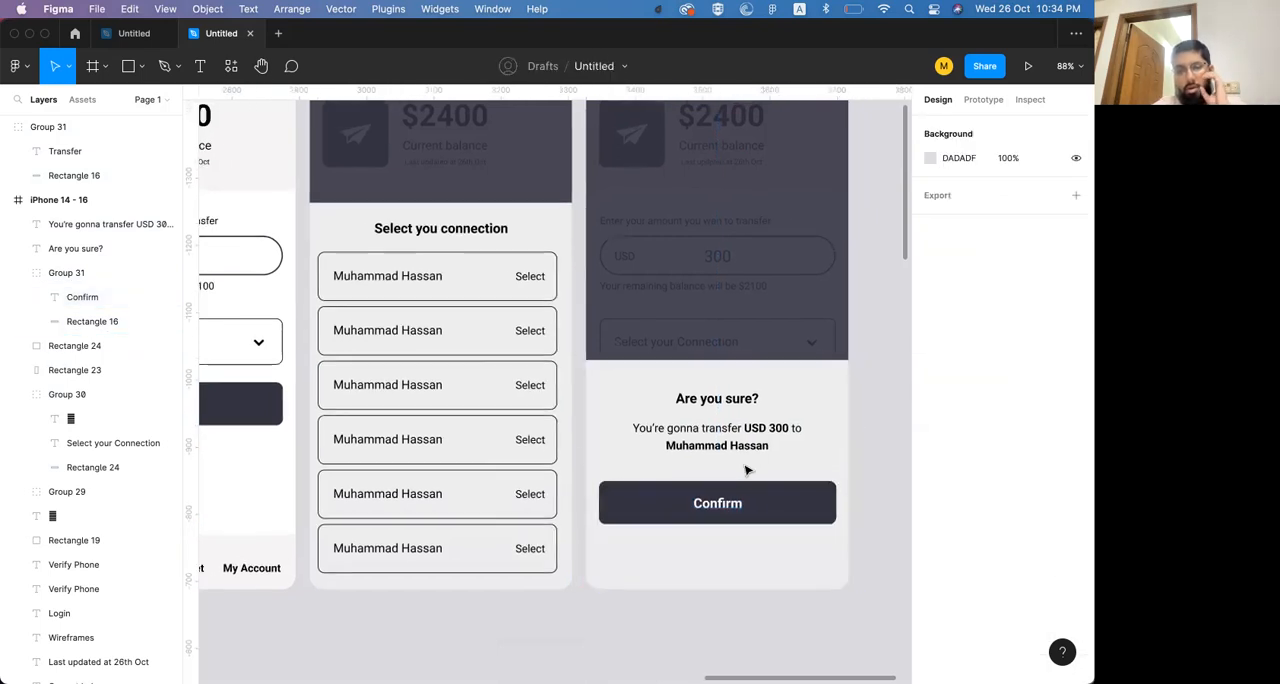
Increase the transfer message to font size 21 and the "Are you sure?" heading to font size 23
{"action": "left_click", "coordinate": [725, 507]}
{"action": "left_click", "coordinate": [729, 450]}
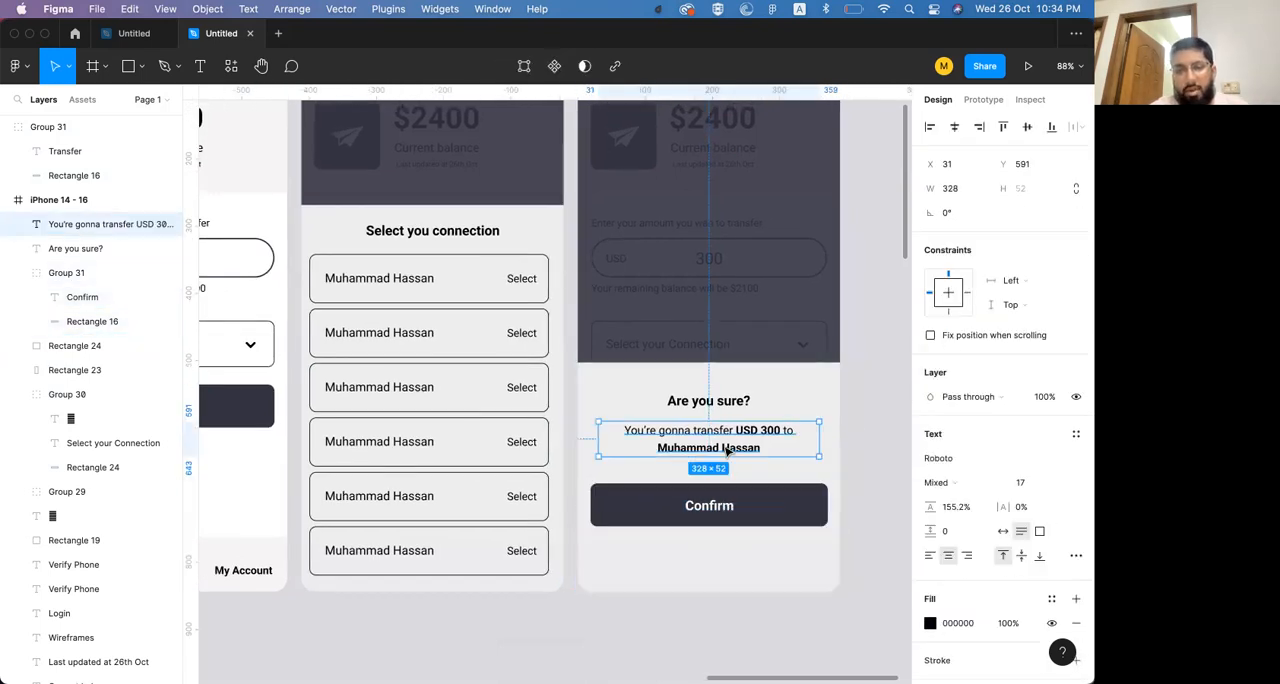
{"action": "key", "text": "super+shift+period"}
{"action": "key", "text": "super+shift+period"}
{"action": "key", "text": "super+shift+period"}
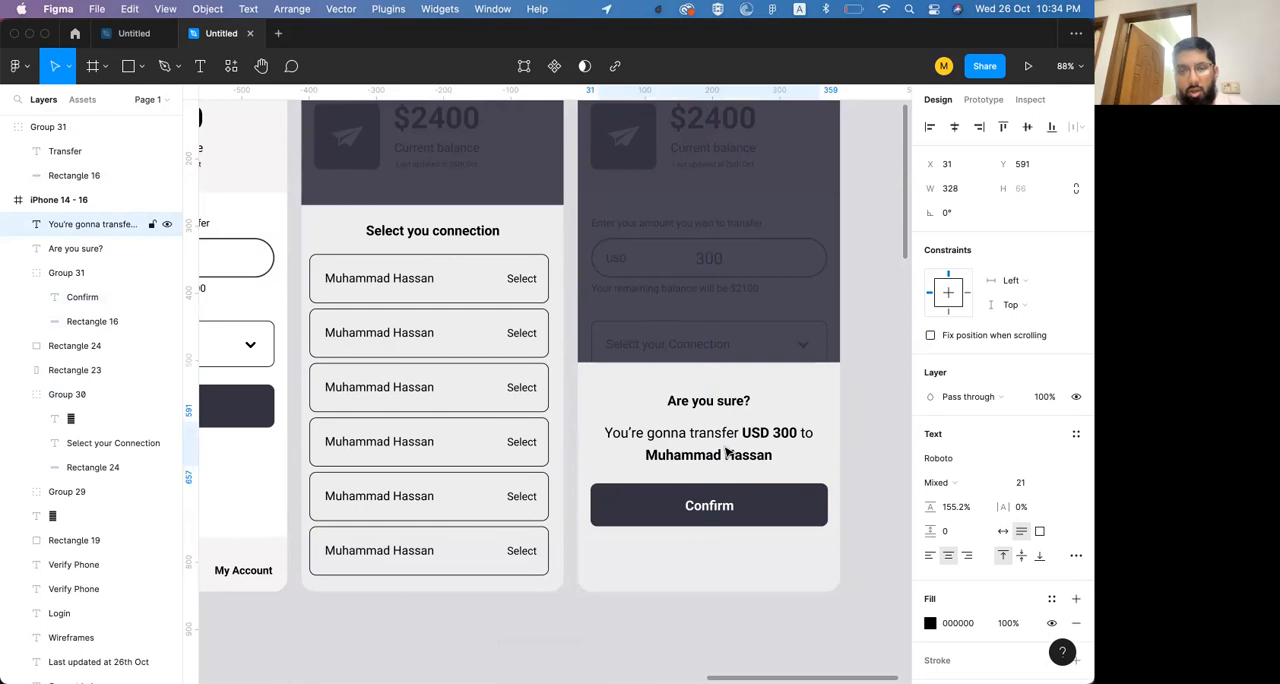
{"action": "left_click", "coordinate": [709, 401]}
{"action": "key", "text": "super+shift+period"}
{"action": "key", "text": "super+shift+period"}
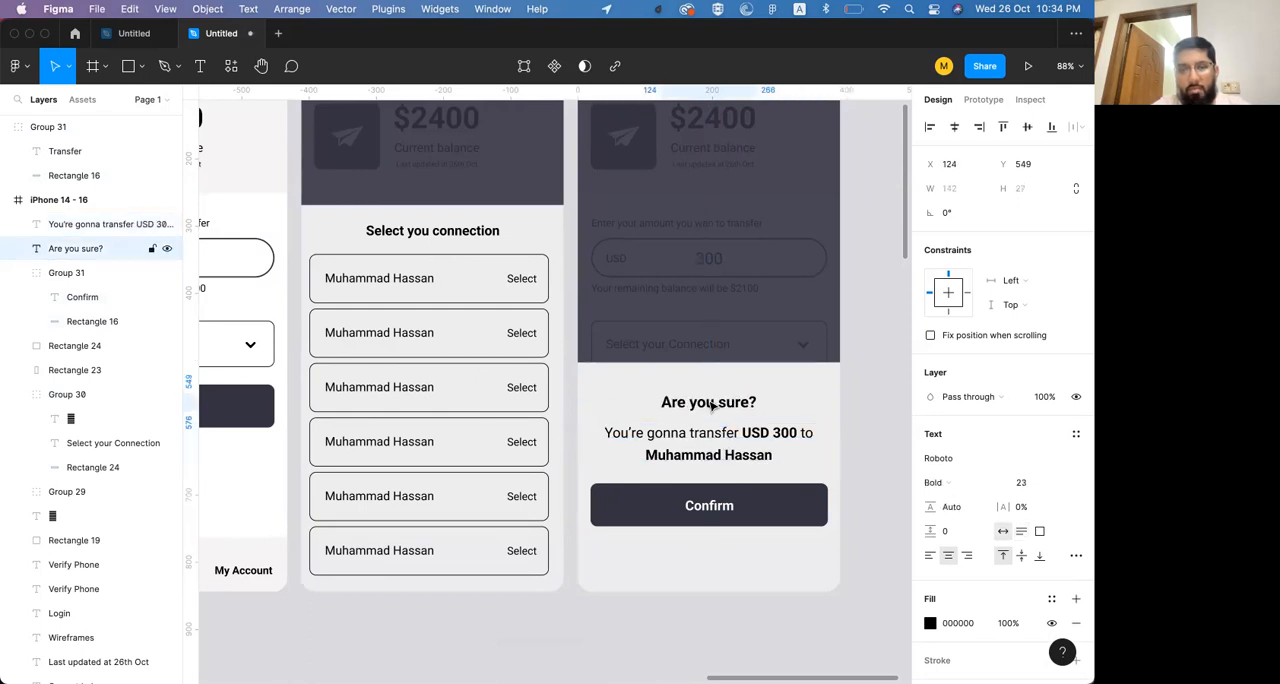
Move the heading, message and Confirm button down together, and lower the sheet's top edge to make it about 286 px tall
{"action": "left_click", "coordinate": [700, 433], "text": "shift"}
{"action": "left_click", "coordinate": [705, 515], "text": "shift"}
{"action": "left_click_drag", "start_coordinate": [706, 517], "coordinate": [714, 534]}
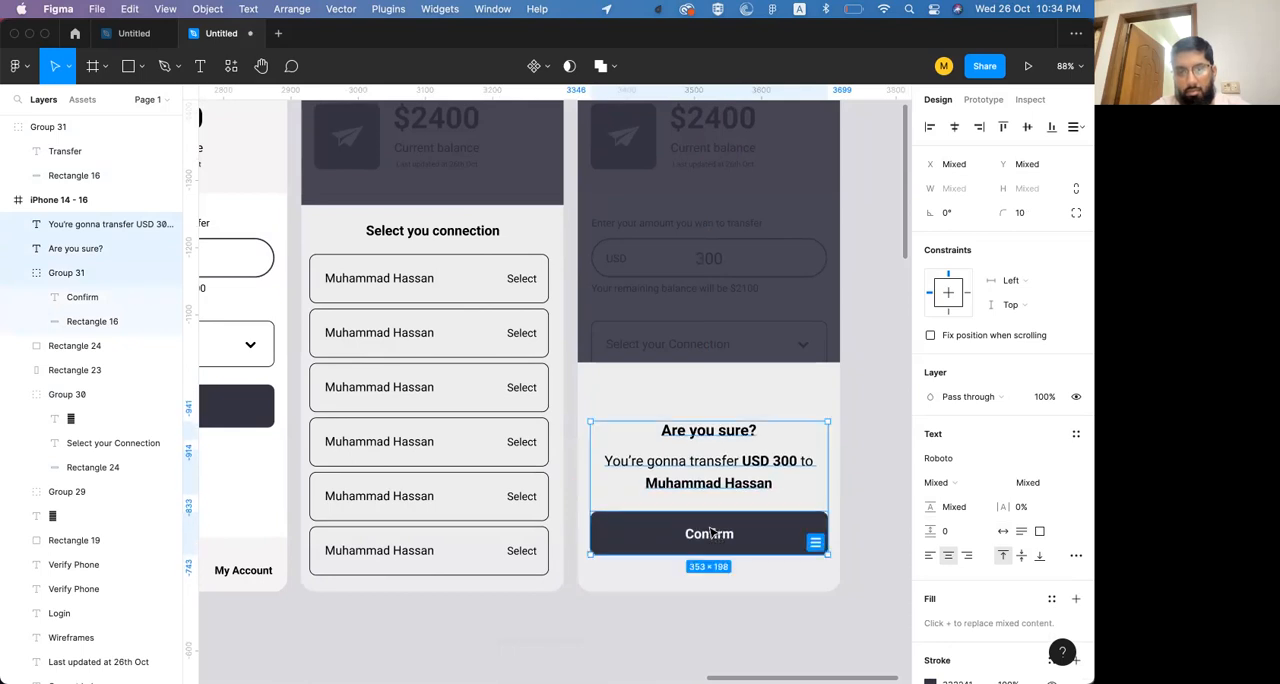
{"action": "left_click", "coordinate": [712, 379]}
{"action": "left_click_drag", "start_coordinate": [708, 362], "coordinate": [709, 400]}
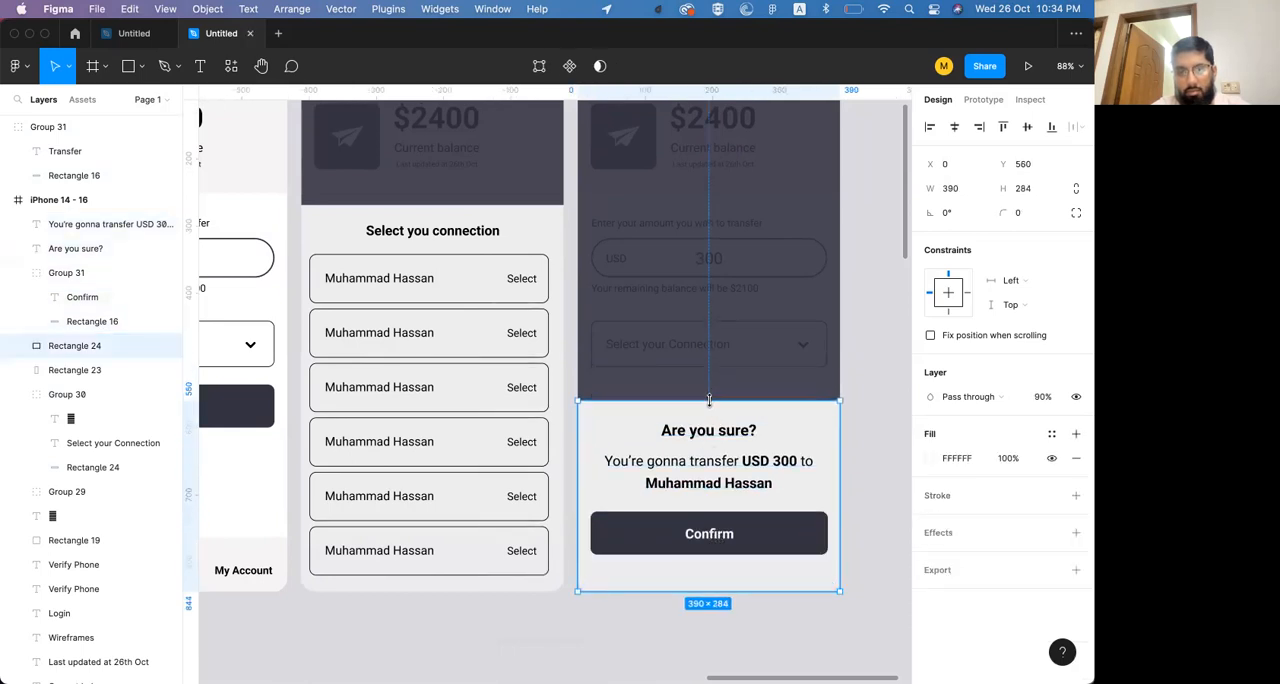
{"action": "scroll", "coordinate": [766, 429], "scroll_direction": "right", "scroll_amount": 3}
{"action": "left_click", "coordinate": [800, 390]}
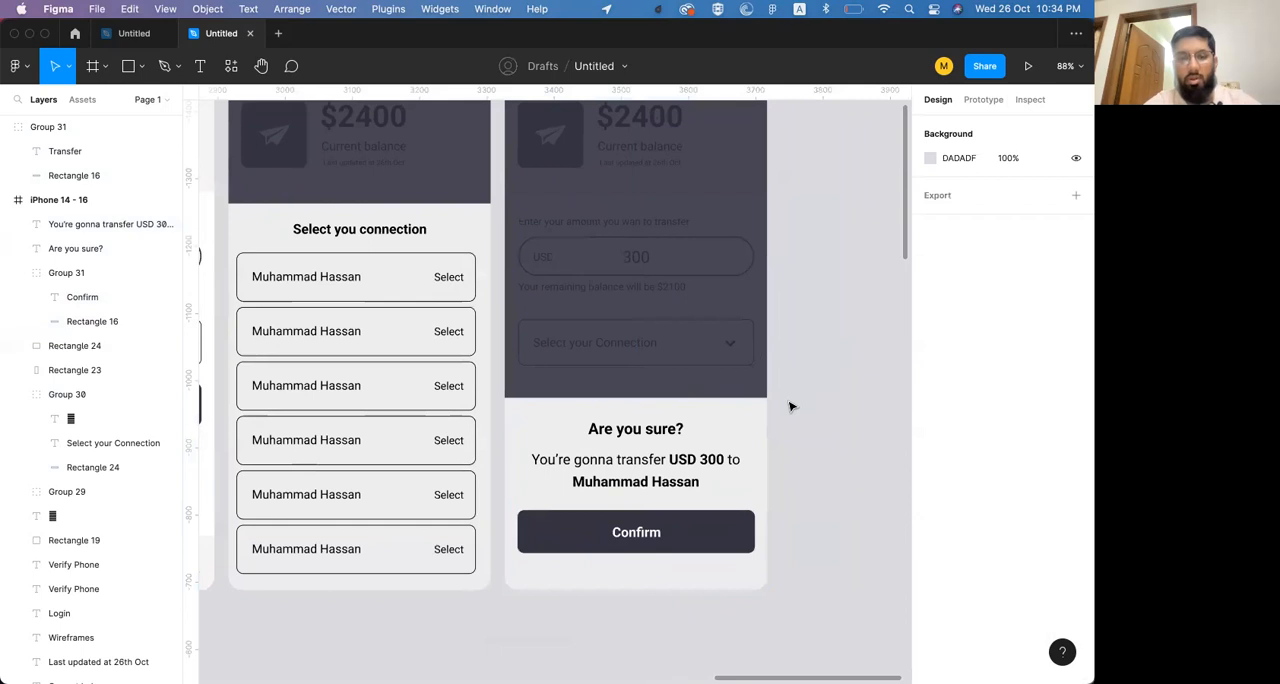
{"action": "scroll", "coordinate": [790, 406], "scroll_direction": "right", "scroll_amount": 3}
{"action": "left_click", "coordinate": [620, 442]}
{"action": "left_click", "coordinate": [585, 411], "text": "shift"}
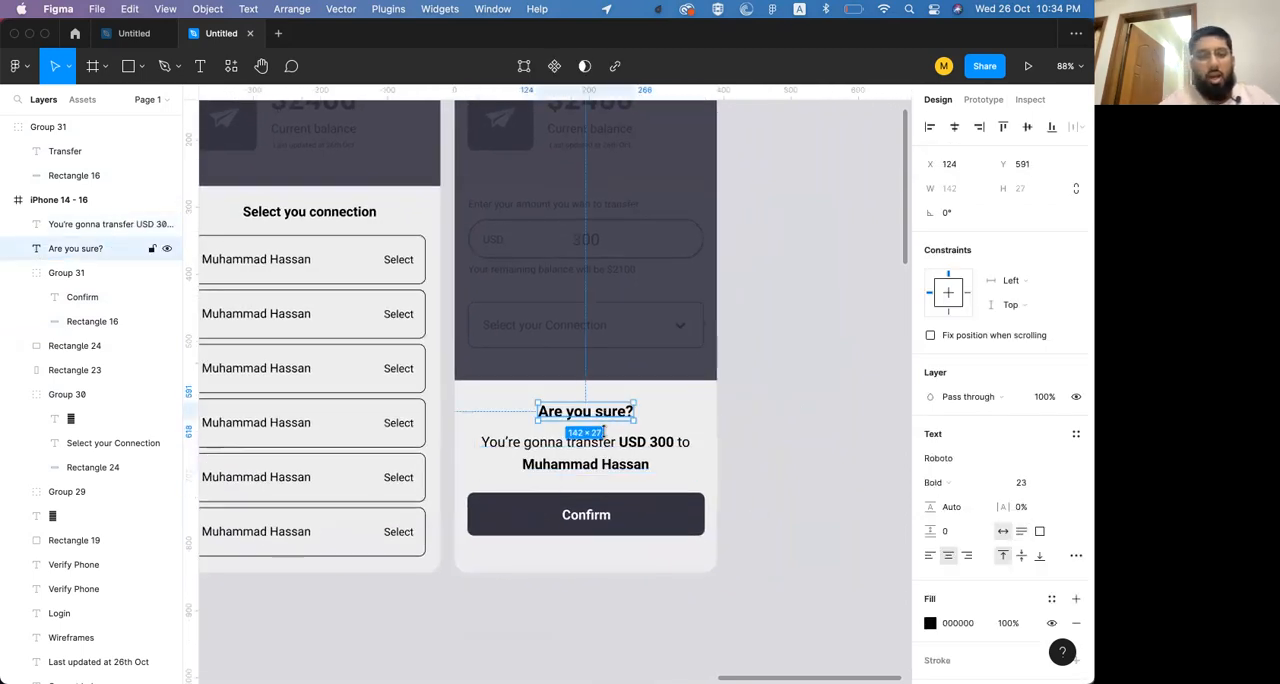
{"action": "left_click", "coordinate": [607, 510], "text": "shift"}
{"action": "left_click", "coordinate": [647, 392], "text": "shift"}
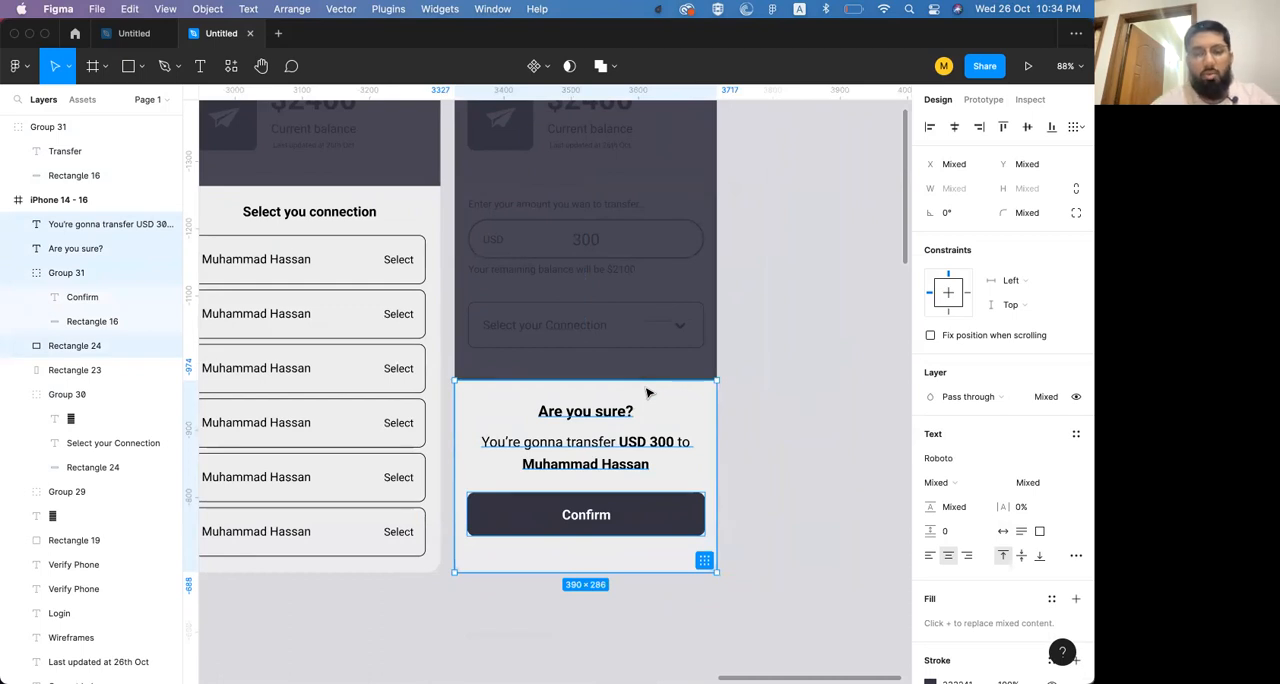
Duplicate the whole confirmation screen beside the original at X 3738, Y -1532
{"action": "scroll", "coordinate": [647, 393], "scroll_direction": "up", "scroll_amount": 4}
{"action": "scroll", "coordinate": [647, 393], "scroll_direction": "right", "scroll_amount": 2}
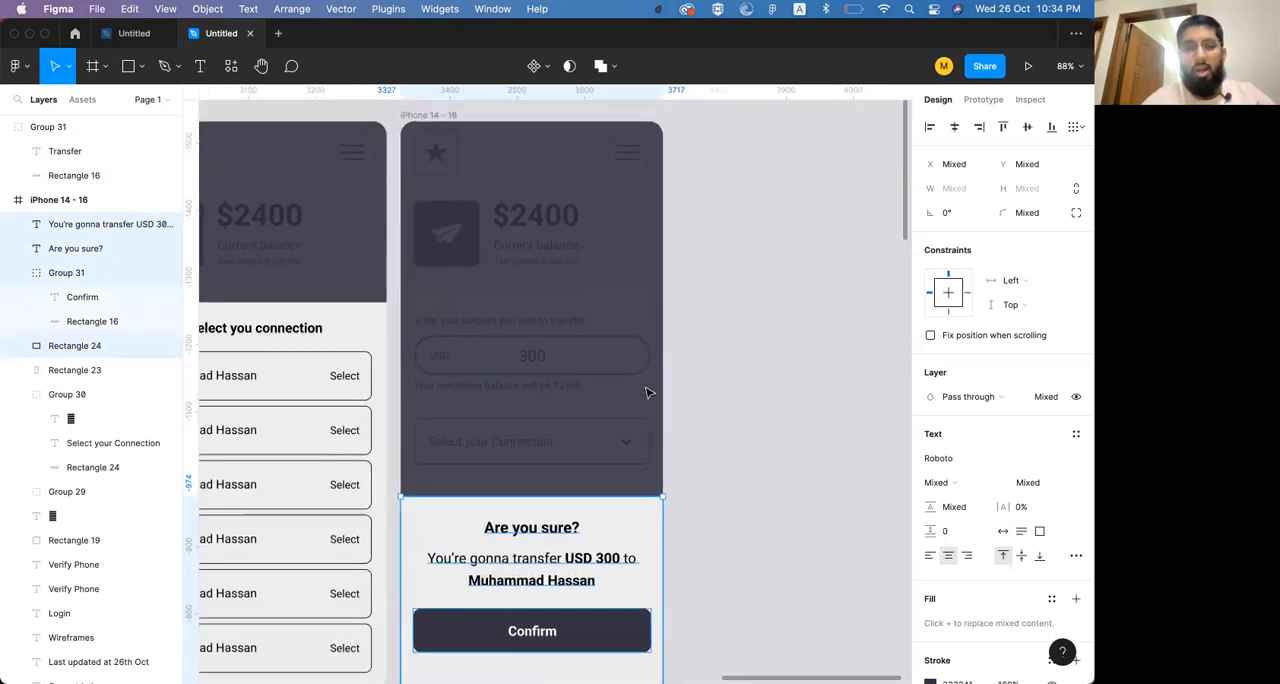
{"action": "scroll", "coordinate": [647, 392], "scroll_direction": "up", "scroll_amount": 2}
{"action": "left_click", "coordinate": [432, 147]}
{"action": "left_click_drag", "start_coordinate": [432, 147], "coordinate": [773, 150]}
Change the duplicated screen's sheet heading to "Congratulations" and extend the sheet by raising its top edge
{"action": "scroll", "coordinate": [651, 253], "scroll_direction": "down", "scroll_amount": 4}
{"action": "scroll", "coordinate": [651, 253], "scroll_direction": "right", "scroll_amount": 3}
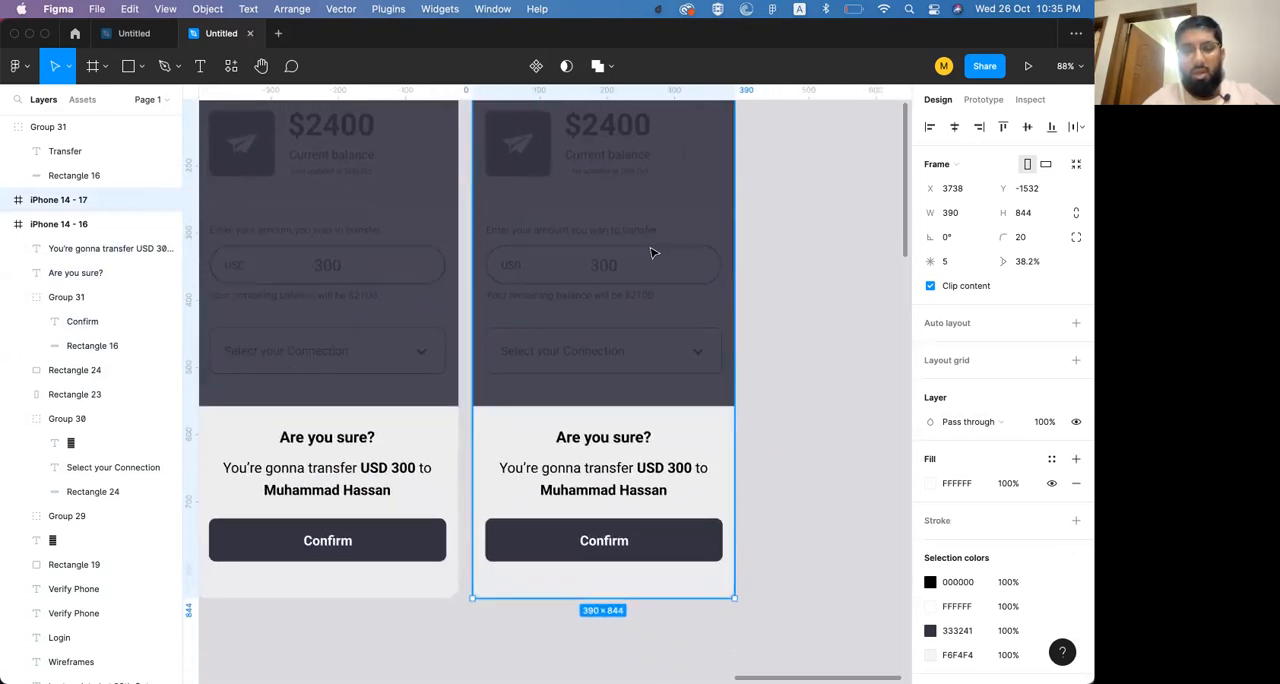
{"action": "double_click", "coordinate": [594, 438]}
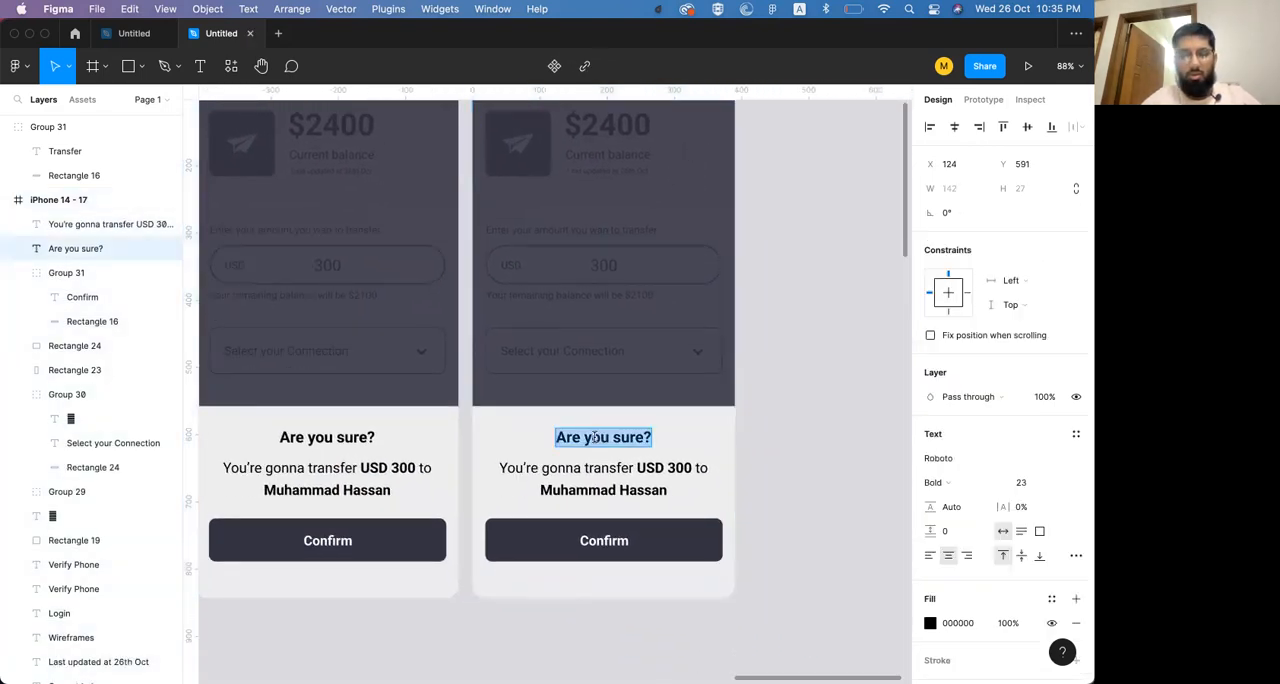
{"action": "type", "text": "Cong"}
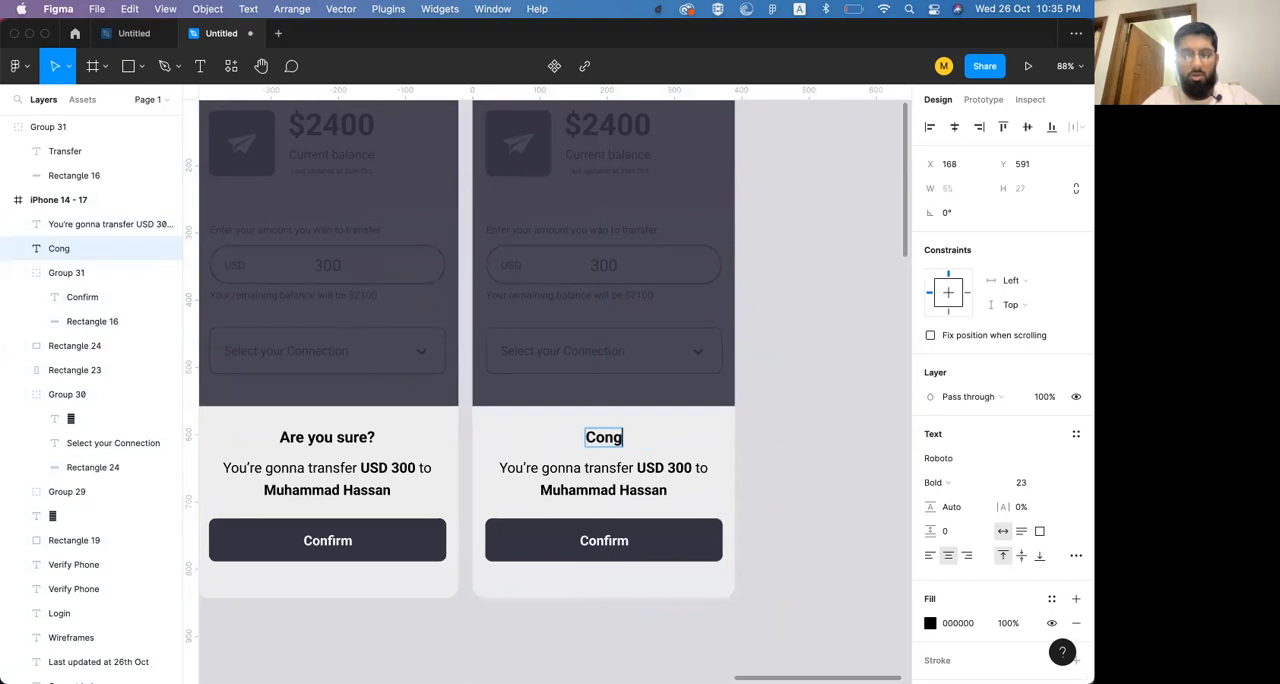
{"action": "type", "text": "ratulations"}
{"action": "key", "text": "Escape"}
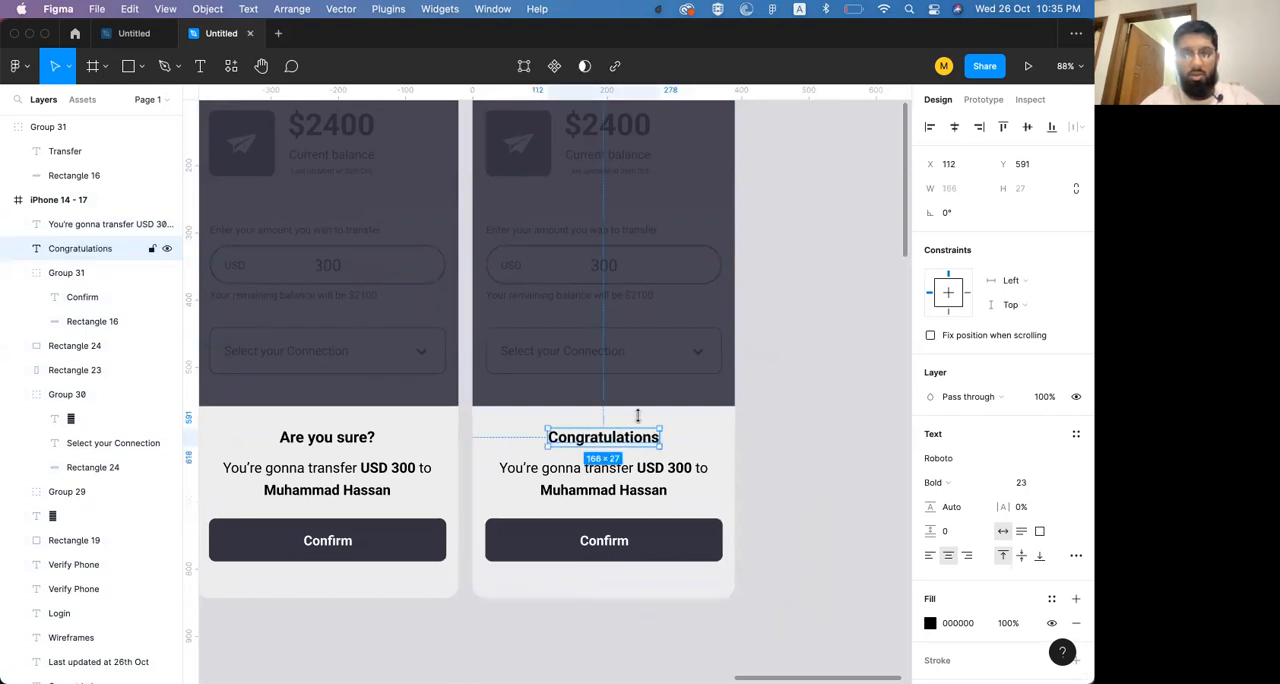
{"action": "left_click", "coordinate": [688, 426]}
{"action": "left_click_drag", "start_coordinate": [668, 407], "coordinate": [669, 344]}
Switch to the IcoFont page in Chrome, close the open icon details and search the icons for "chec"
{"action": "key", "text": "super+Tab"}
{"action": "key", "text": "super+shift+Tab"}
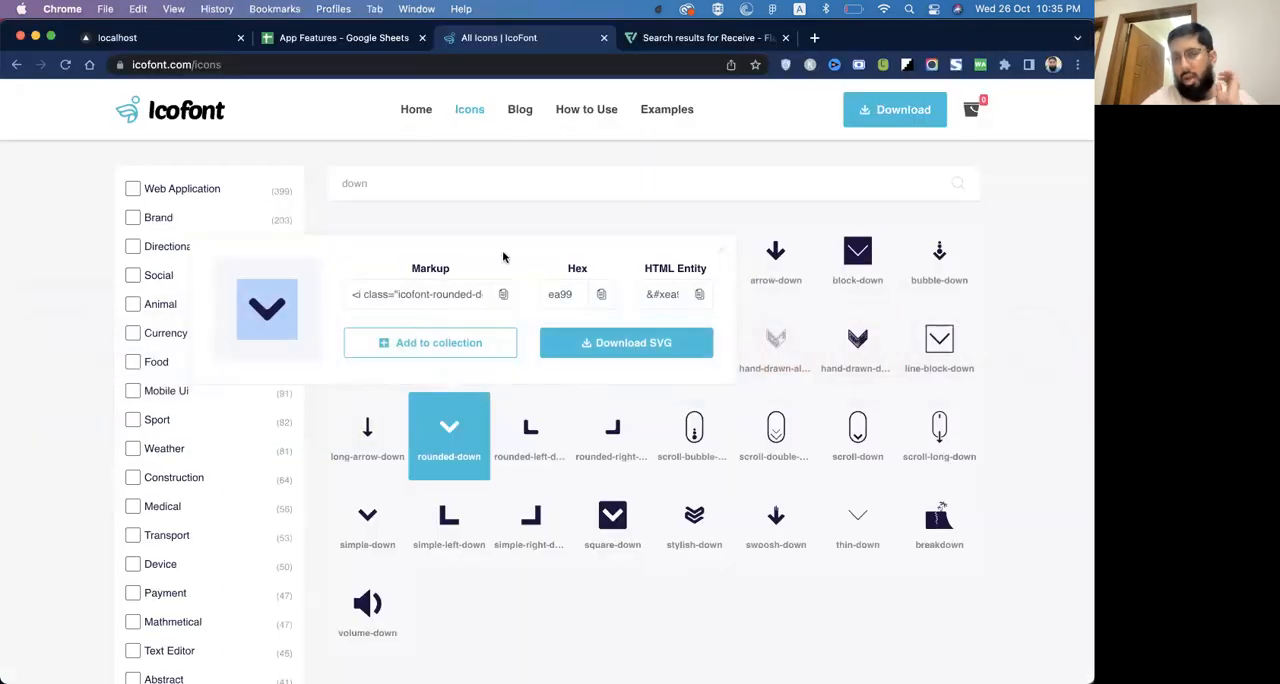
{"action": "left_click", "coordinate": [719, 254]}
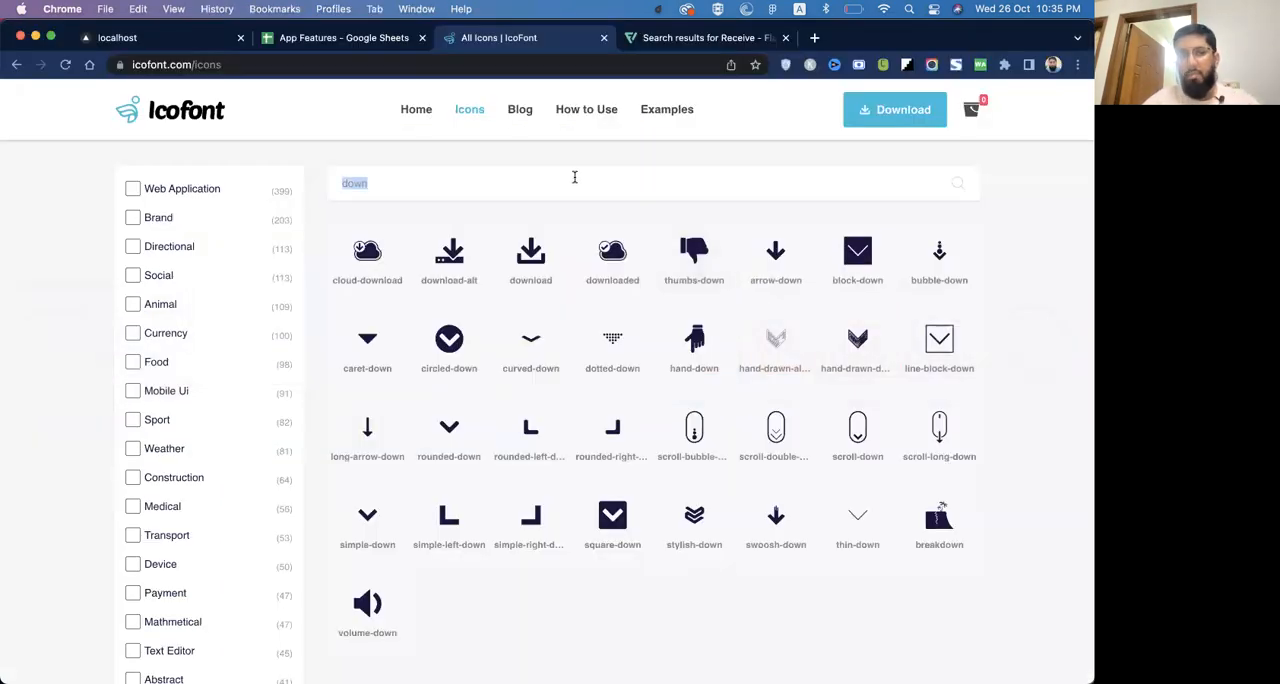
{"action": "type", "text": "chekc"}
{"action": "key", "text": "BackSpace"}
{"action": "key", "text": "BackSpace"}
{"action": "key", "text": "BackSpace"}
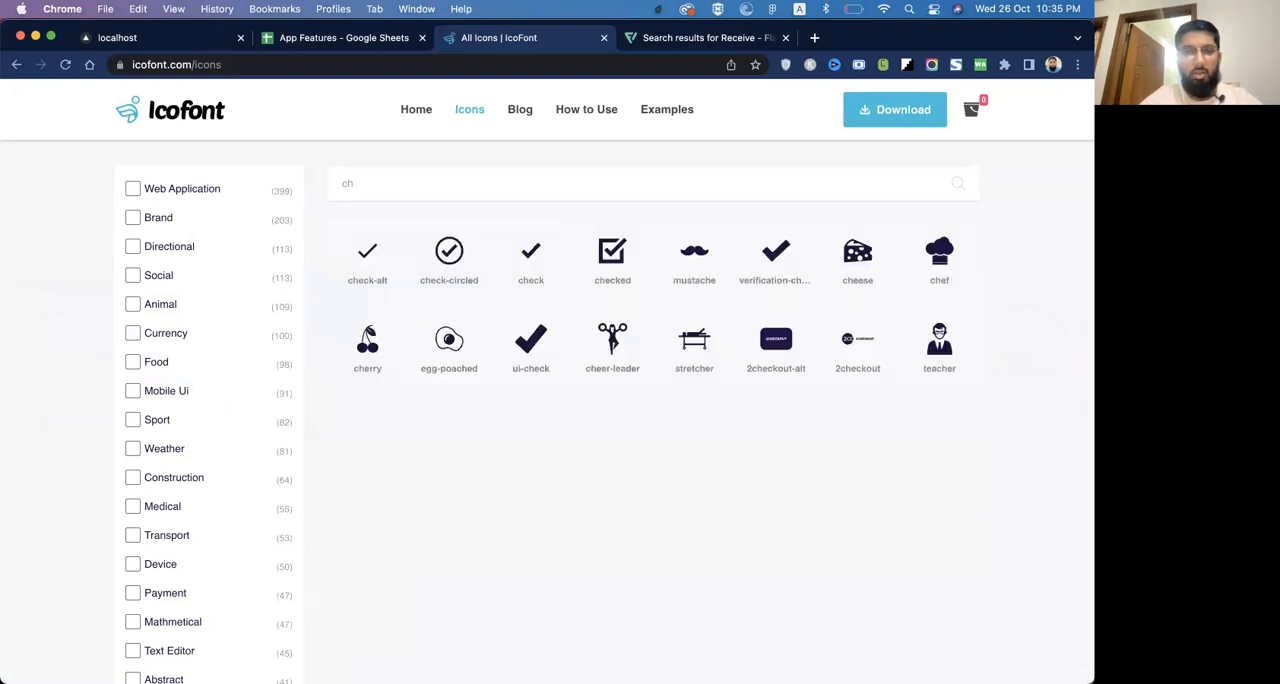
{"action": "type", "text": "ecl"}
{"action": "key", "text": "BackSpace"}
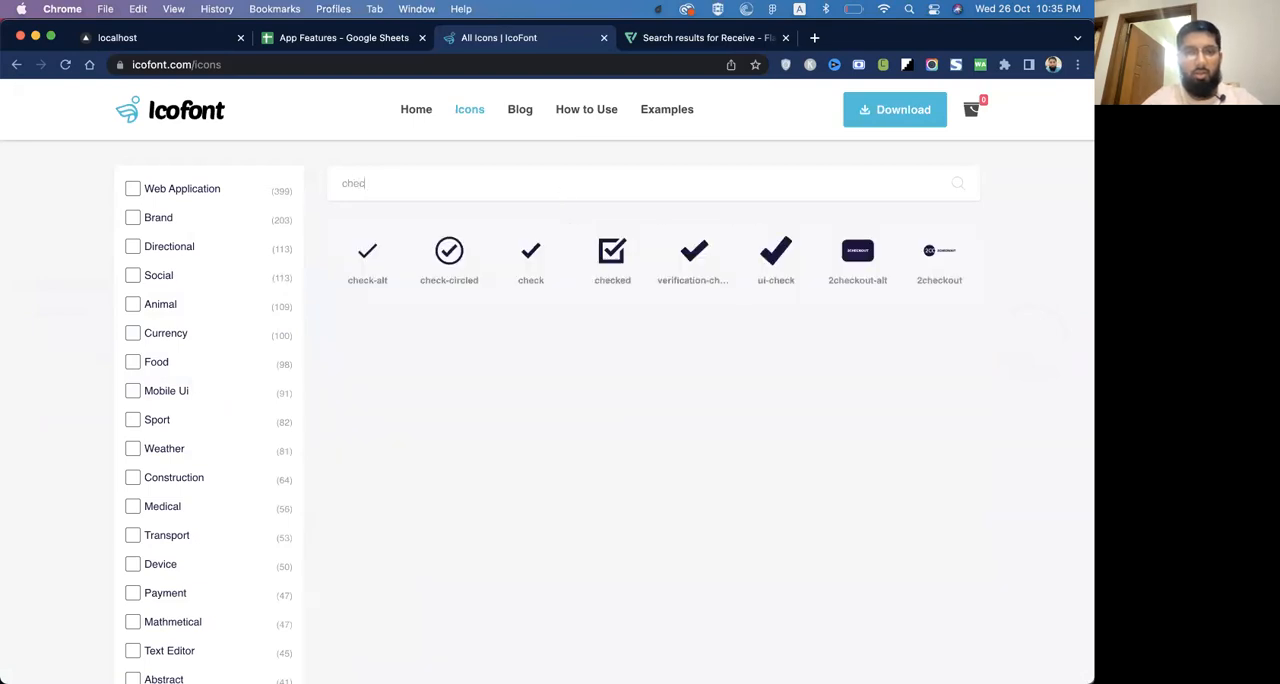
Copy the check icon's glyph and paste it in Figma as a text above the Congratulations heading, enlarged to font size 54
{"action": "left_click", "coordinate": [529, 258]}
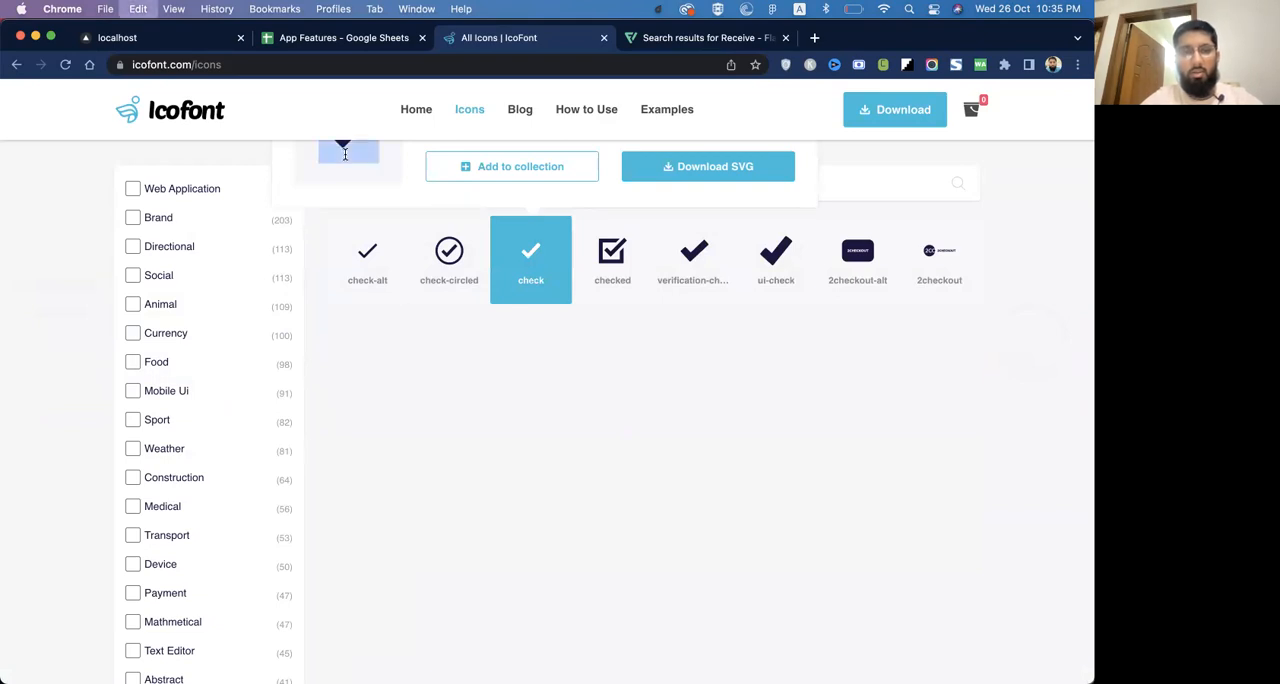
{"action": "key", "text": "super+Tab"}
{"action": "key", "text": "t"}
{"action": "left_click", "coordinate": [590, 390]}
{"action": "key", "text": "super+v"}
{"action": "key", "text": "Escape"}
{"action": "key", "text": "super+shift+period"}
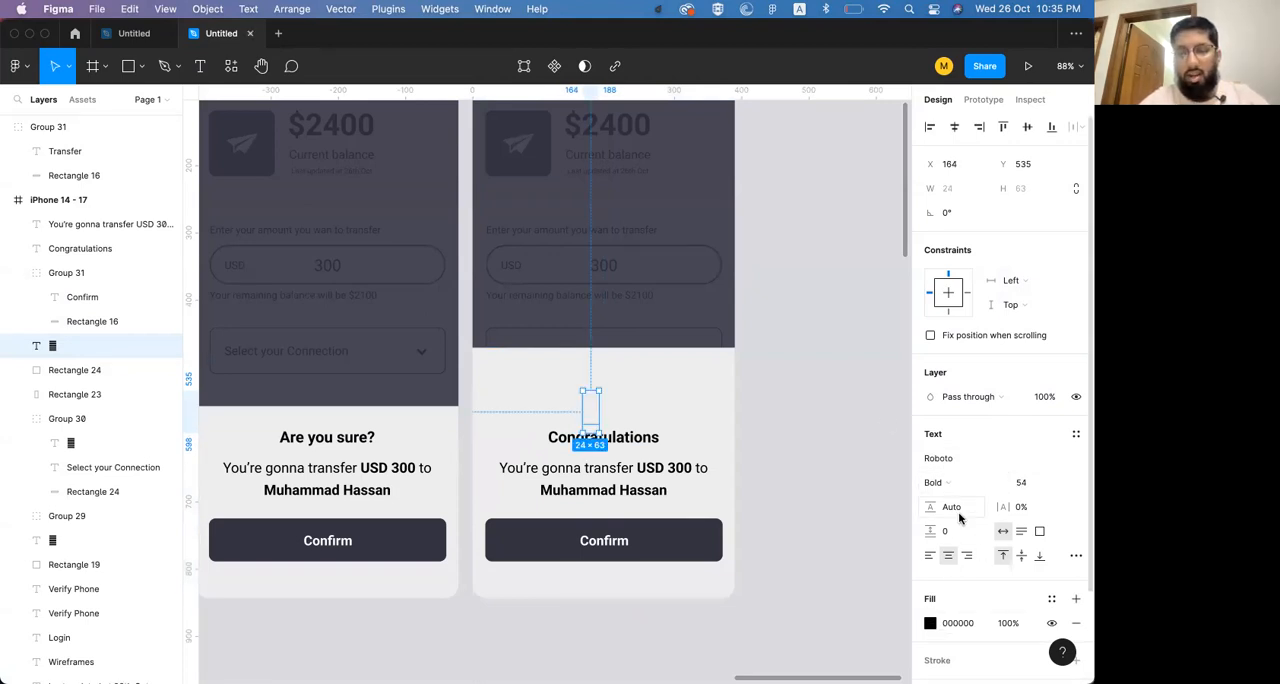
Set the pasted glyph's font to IcoFont, centre it horizontally on the screen and move it up to Y 515
{"action": "left_click", "coordinate": [958, 459]}
{"action": "type", "text": "ico"}
{"action": "key", "text": "Return"}
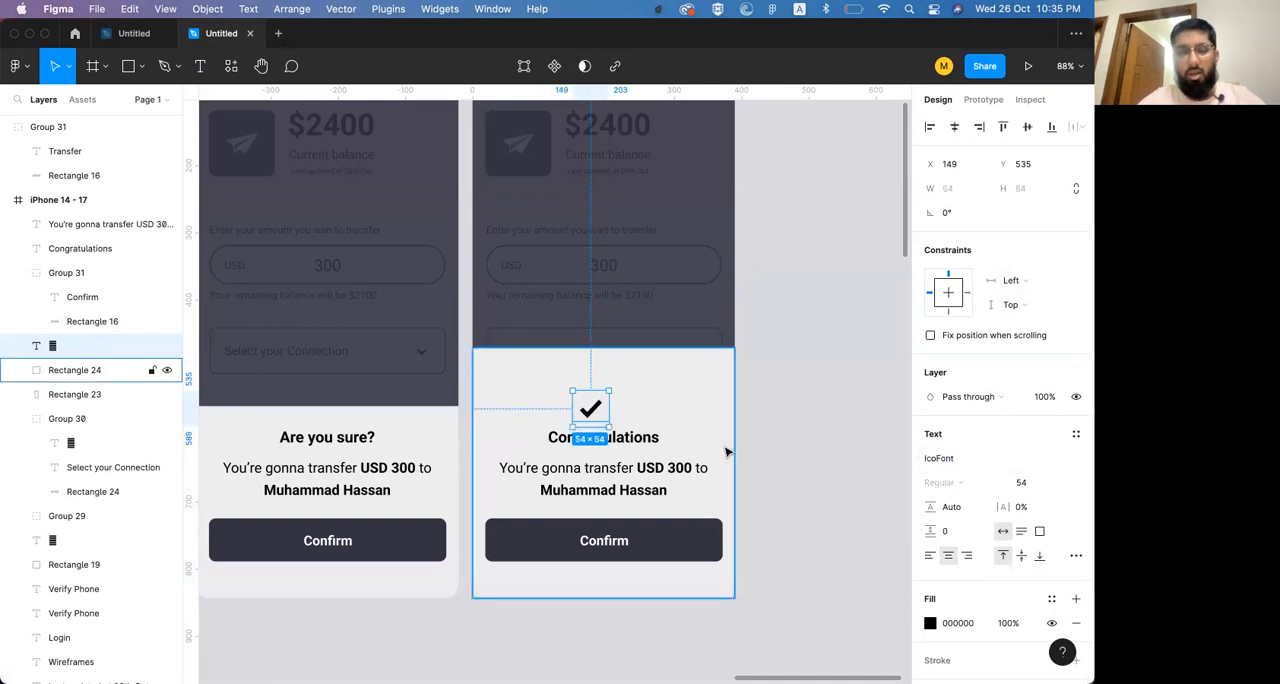
{"action": "left_click", "coordinate": [677, 385], "text": "shift"}
{"action": "left_click", "coordinate": [955, 128]}
{"action": "left_click", "coordinate": [858, 356]}
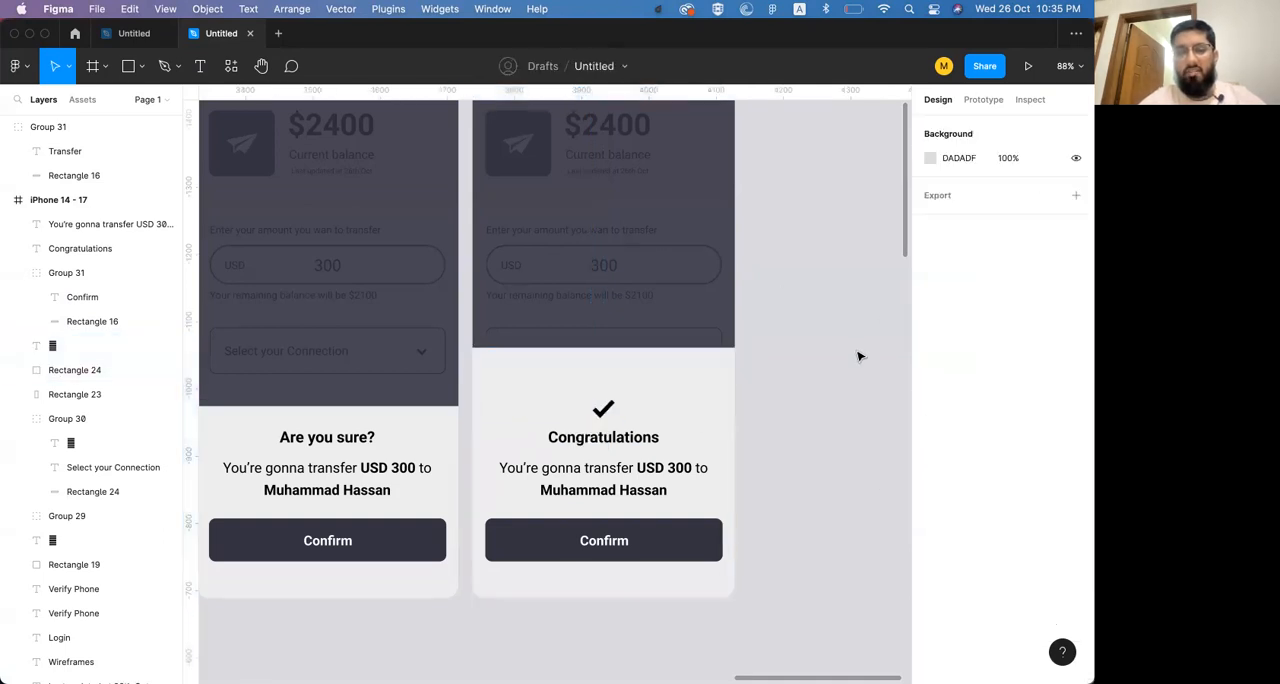
{"action": "left_click_drag", "start_coordinate": [605, 408], "coordinate": [606, 395]}
Draw a circle about 77 × 77 px behind the check mark and centre the mark vertically within it
{"action": "left_click", "coordinate": [128, 66]}
{"action": "left_click", "coordinate": [142, 66]}
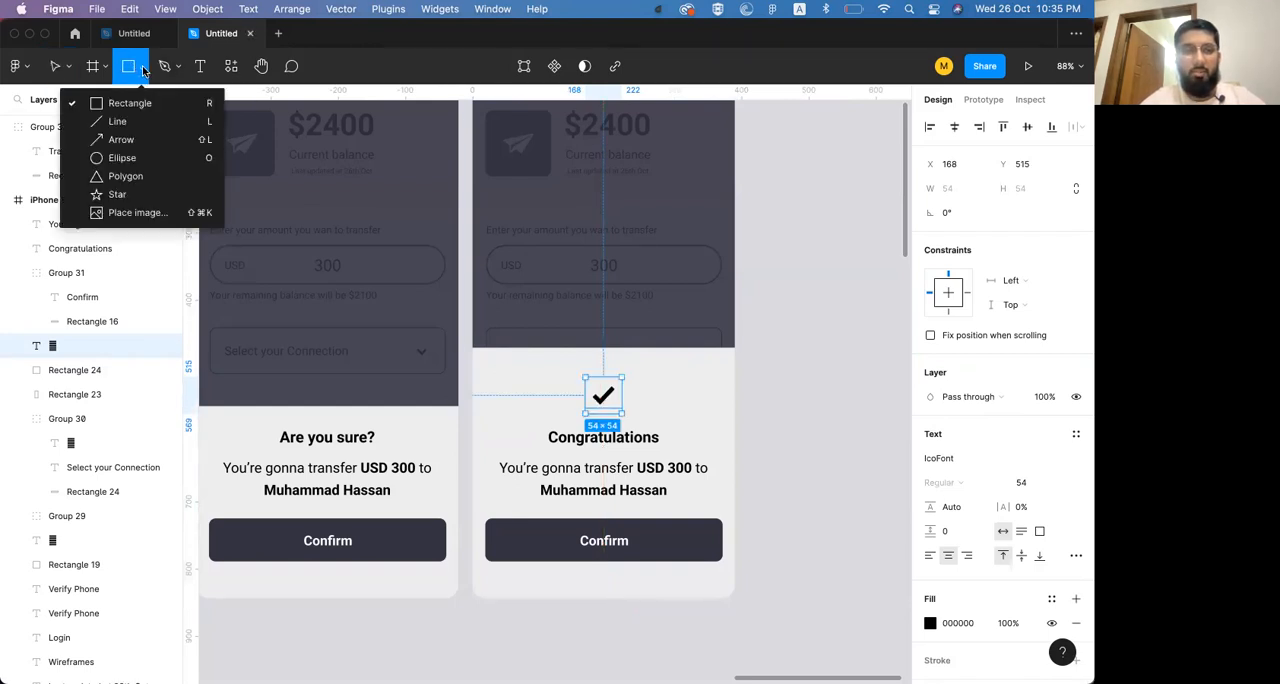
{"action": "left_click", "coordinate": [122, 158]}
{"action": "left_click_drag", "start_coordinate": [578, 374], "coordinate": [631, 409]}
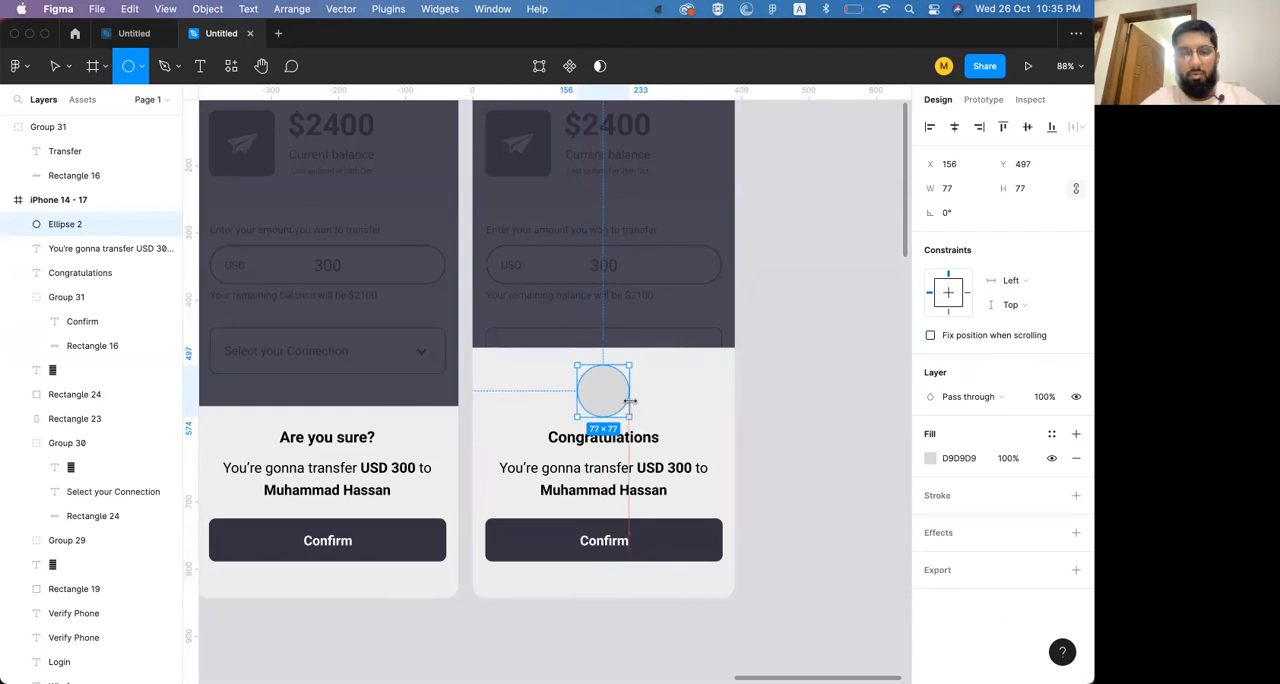
{"action": "key", "text": "super+bracketleft"}
{"action": "key", "text": "super+bracketleft"}
{"action": "key", "text": "super+bracketleft"}
{"action": "key", "text": "super+bracketleft"}
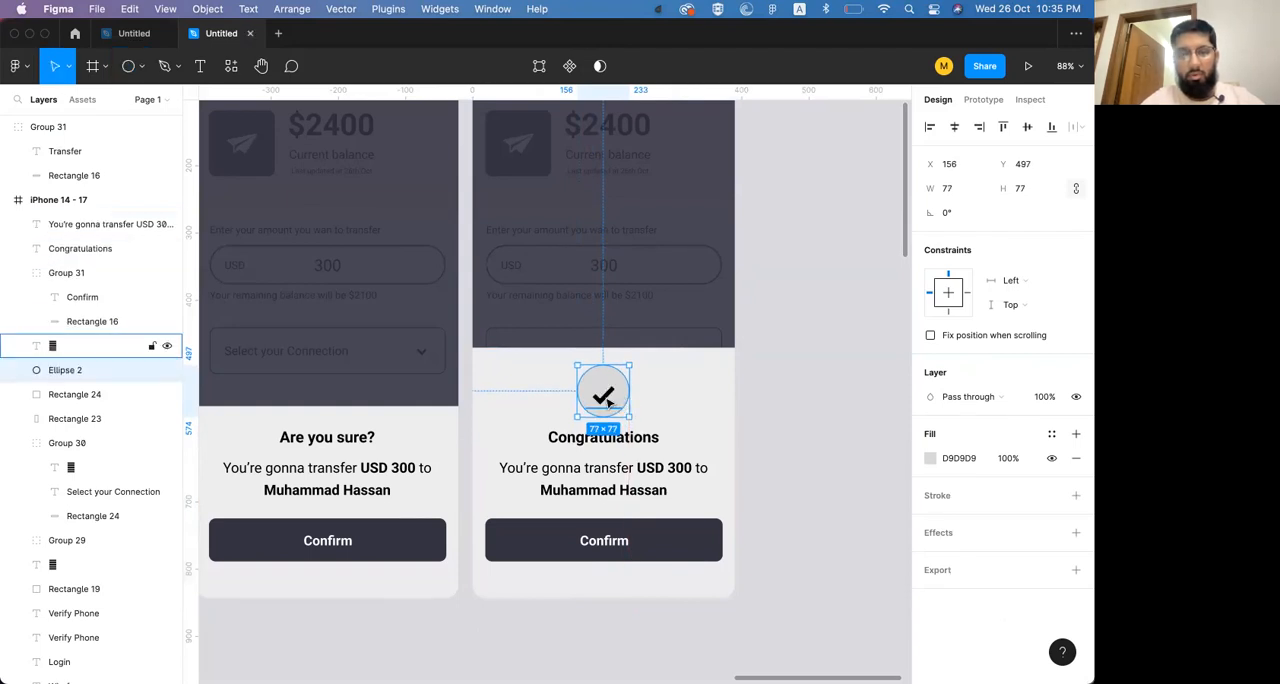
{"action": "left_click", "coordinate": [608, 400], "text": "shift"}
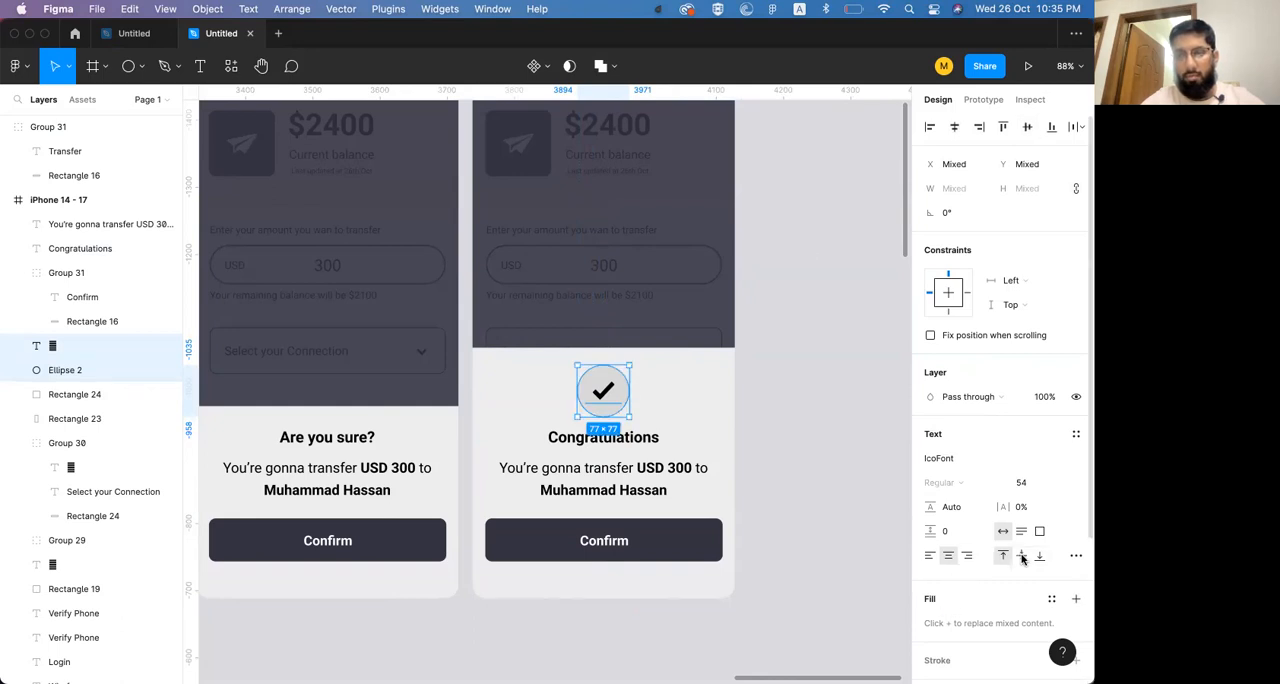
{"action": "left_click", "coordinate": [843, 366]}
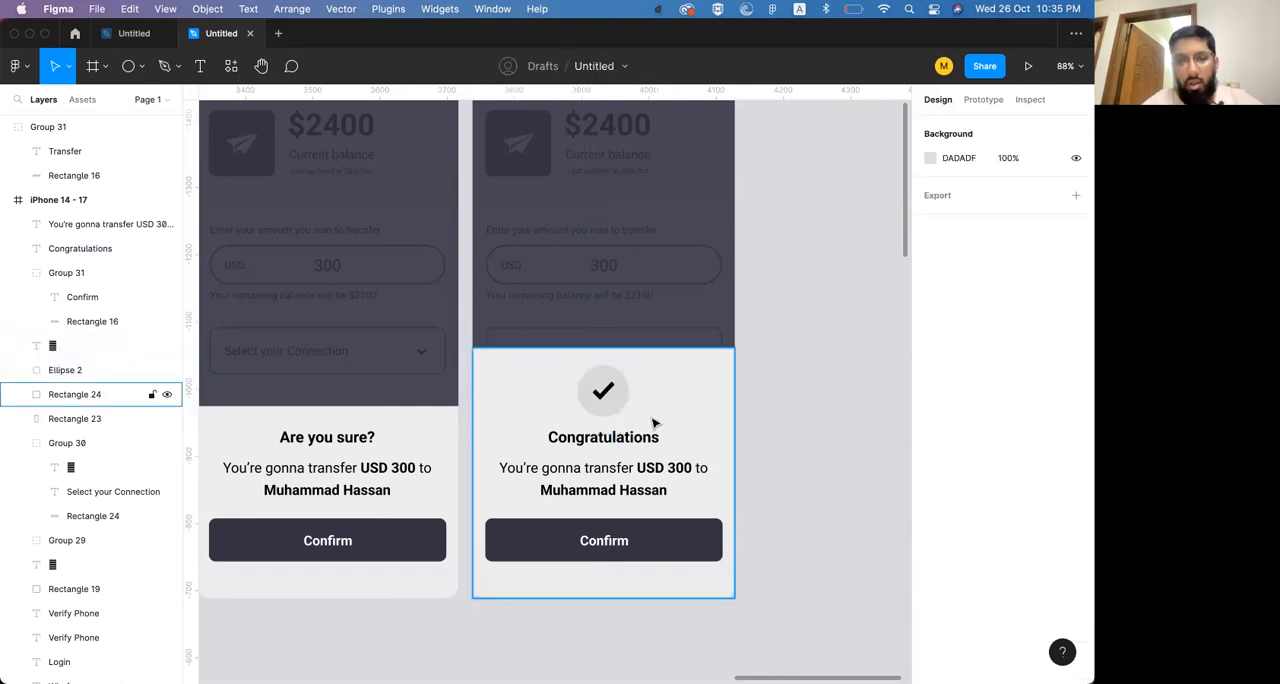
Fill the circle with the dark button colour 333241 and the check mark with the sheet's light colour EDEDEE
{"action": "left_click", "coordinate": [619, 402]}
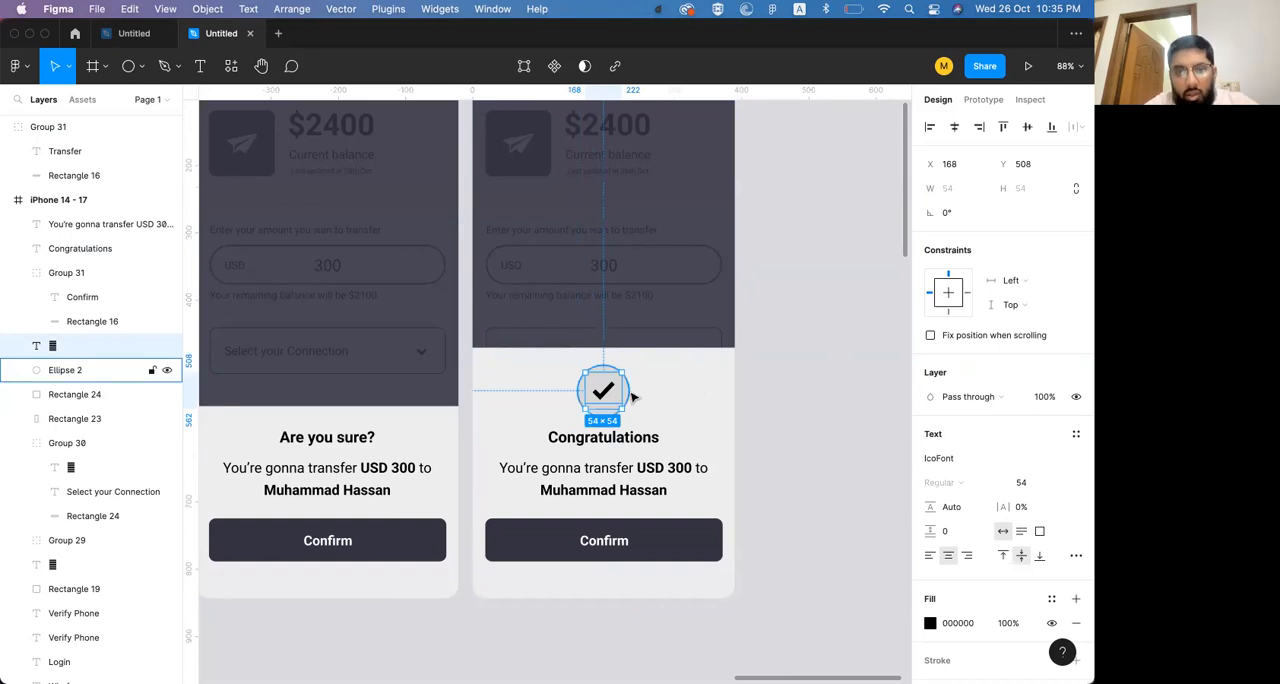
{"action": "left_click", "coordinate": [630, 396]}
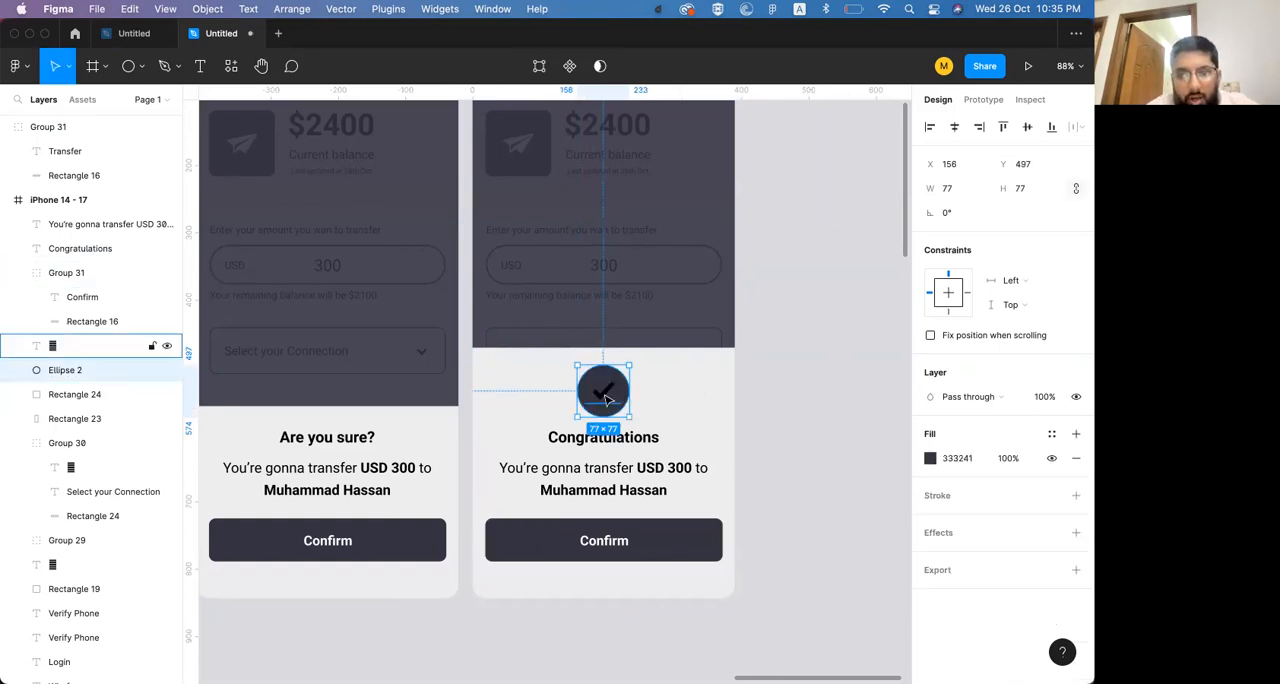
{"action": "left_click", "coordinate": [607, 395]}
{"action": "key", "text": "i"}
{"action": "left_click", "coordinate": [658, 397]}
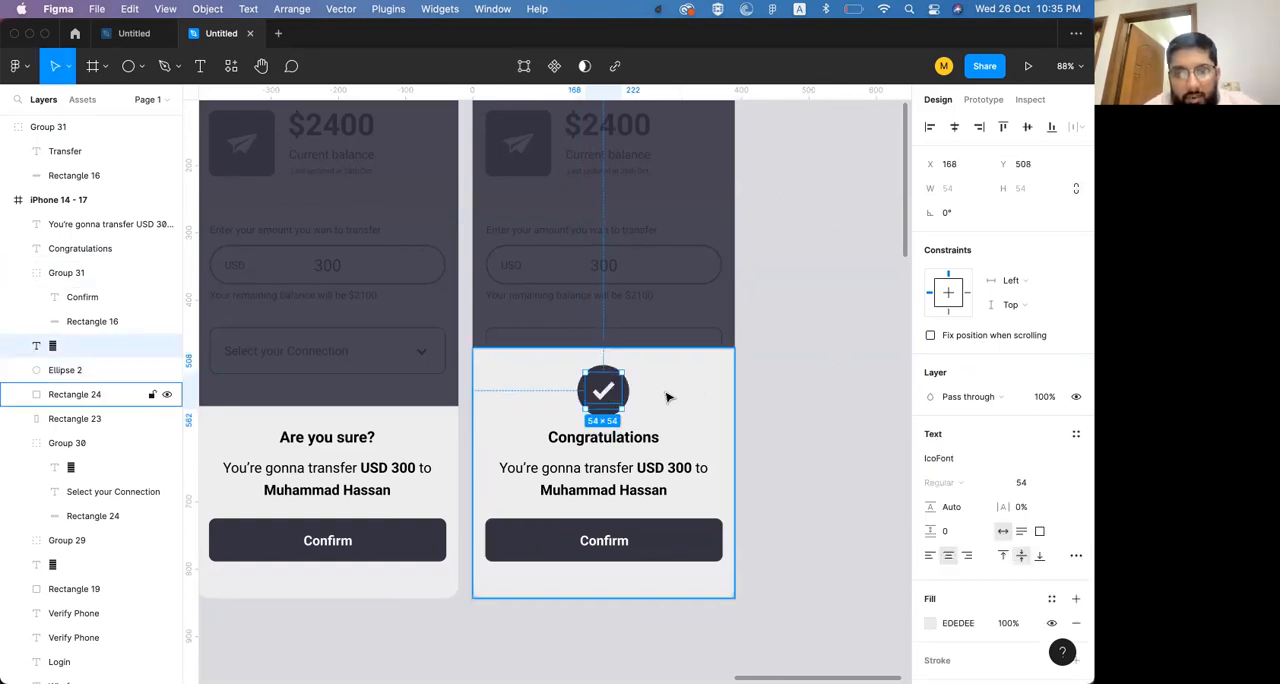
{"action": "left_click", "coordinate": [794, 367]}
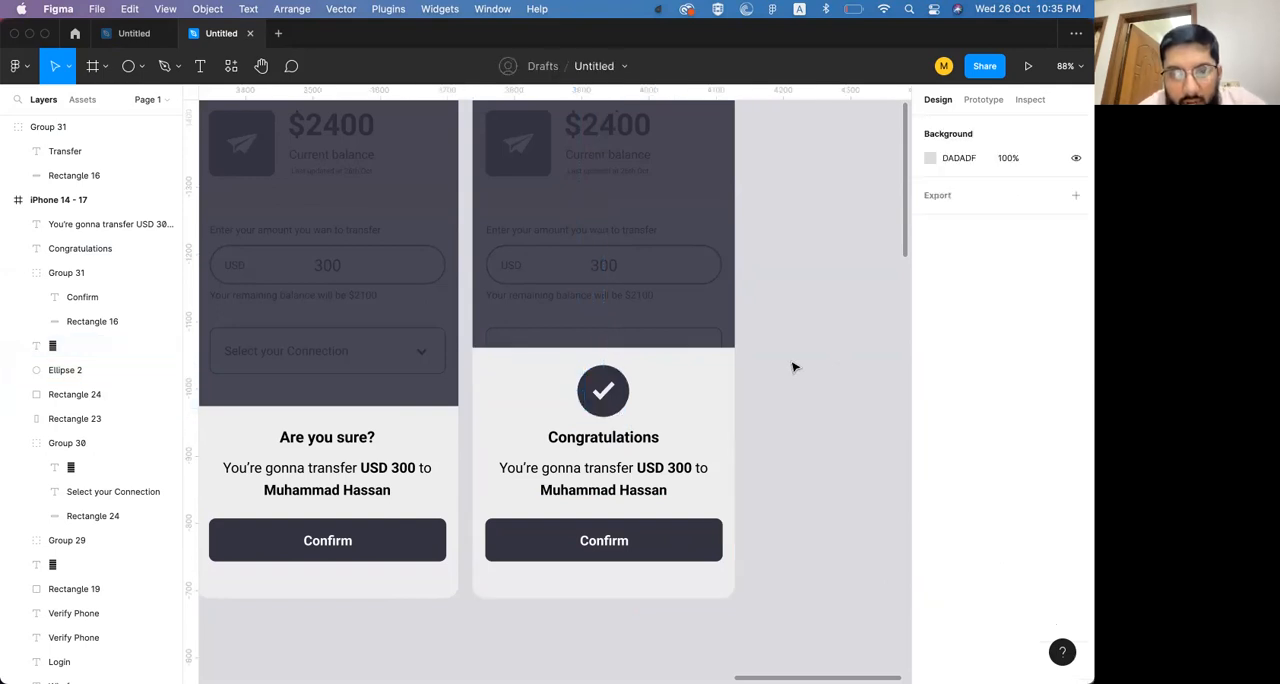
Increase the Congratulations heading to font size 25 and delete the transfer message beneath it
{"action": "left_click", "coordinate": [621, 438]}
{"action": "key", "text": "super+shift+period"}
{"action": "key", "text": "super+shift+period"}
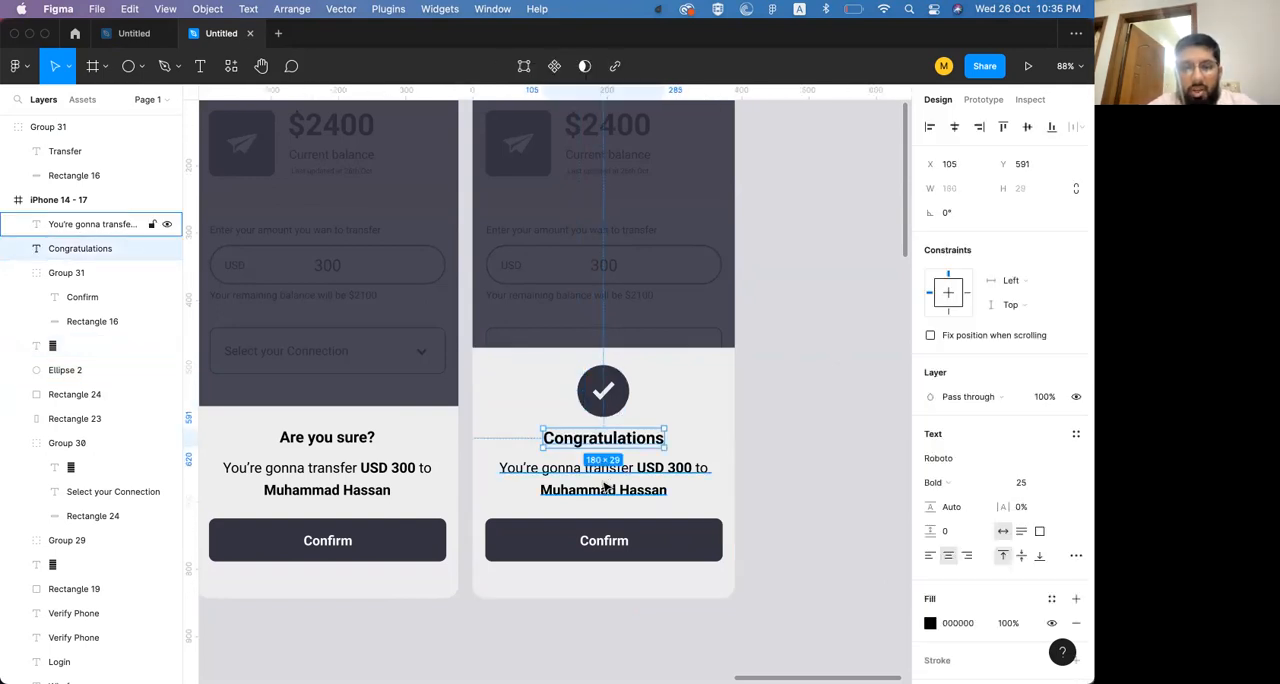
{"action": "left_click", "coordinate": [603, 478]}
{"action": "key", "text": "Delete"}
Duplicate the Congratulations heading below itself at Y 634 and change the copy's text to "Your transaction is now successful"
{"action": "left_click_drag", "start_coordinate": [612, 438], "coordinate": [613, 468]}
{"action": "double_click", "coordinate": [612, 467]}
{"action": "type", "text": "Y"}
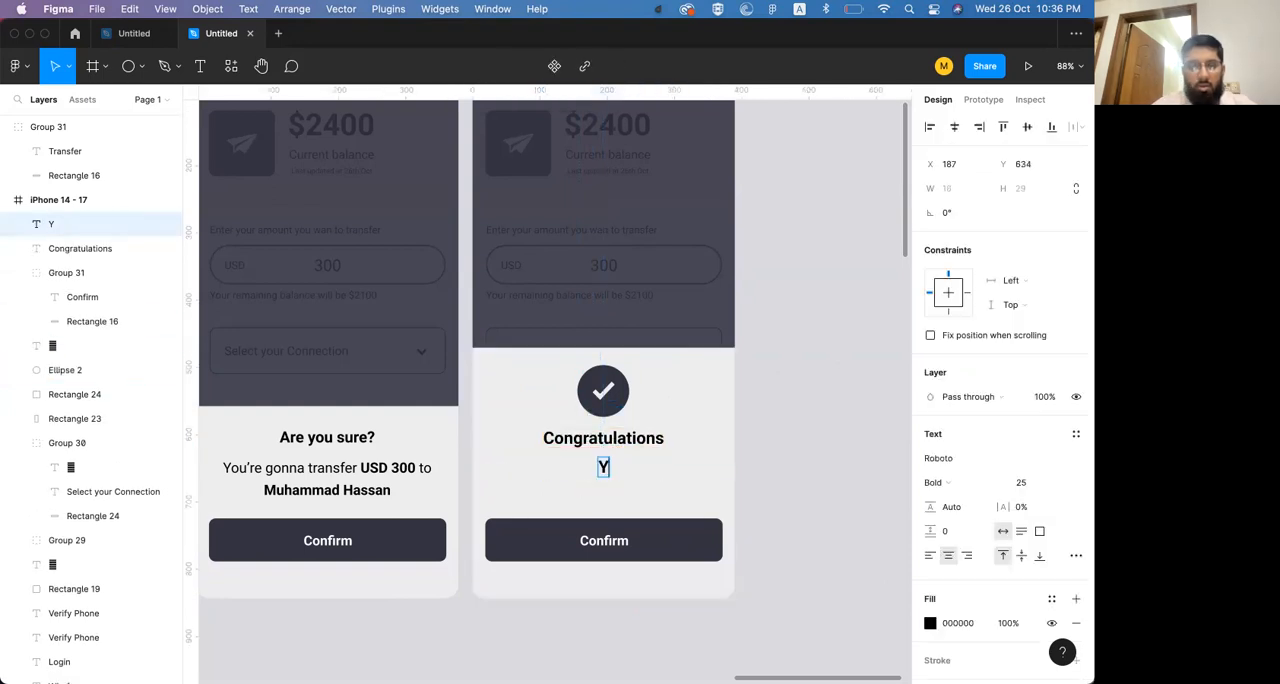
{"action": "type", "text": "our"}
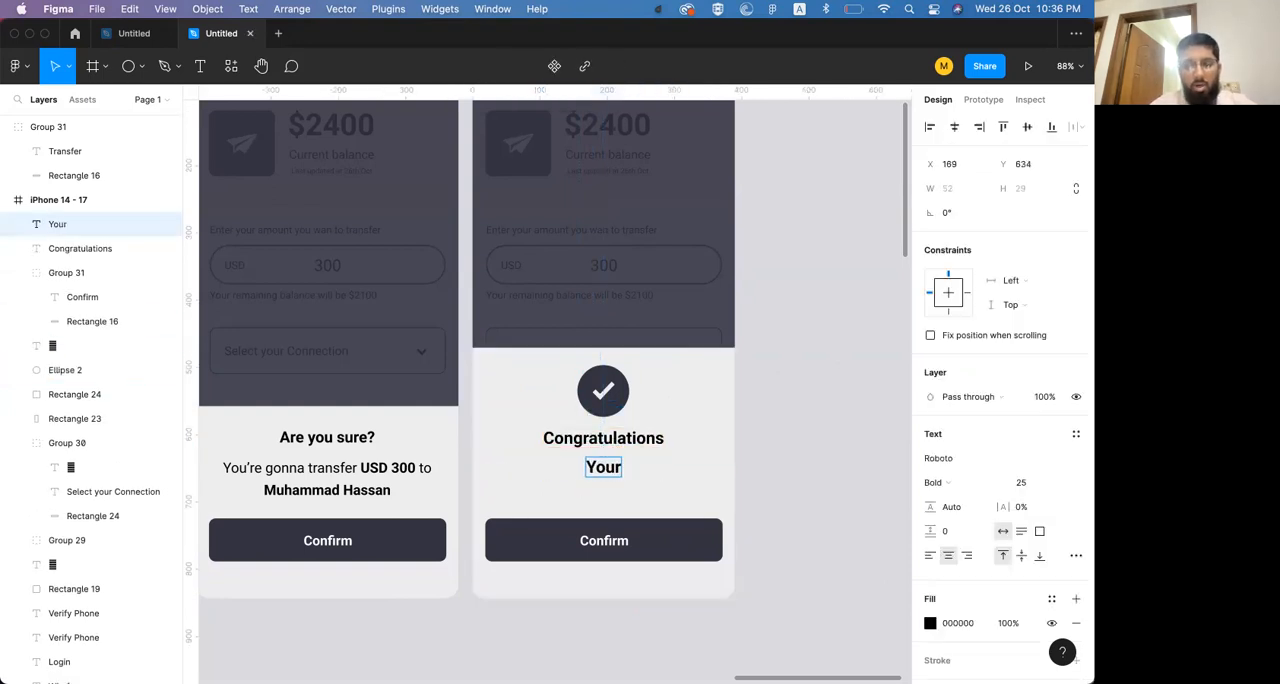
{"action": "type", "text": " am"}
{"action": "key", "text": "alt+BackSpace"}
{"action": "type", "text": "transaction  is now successful"}
{"action": "key", "text": "Escape"}
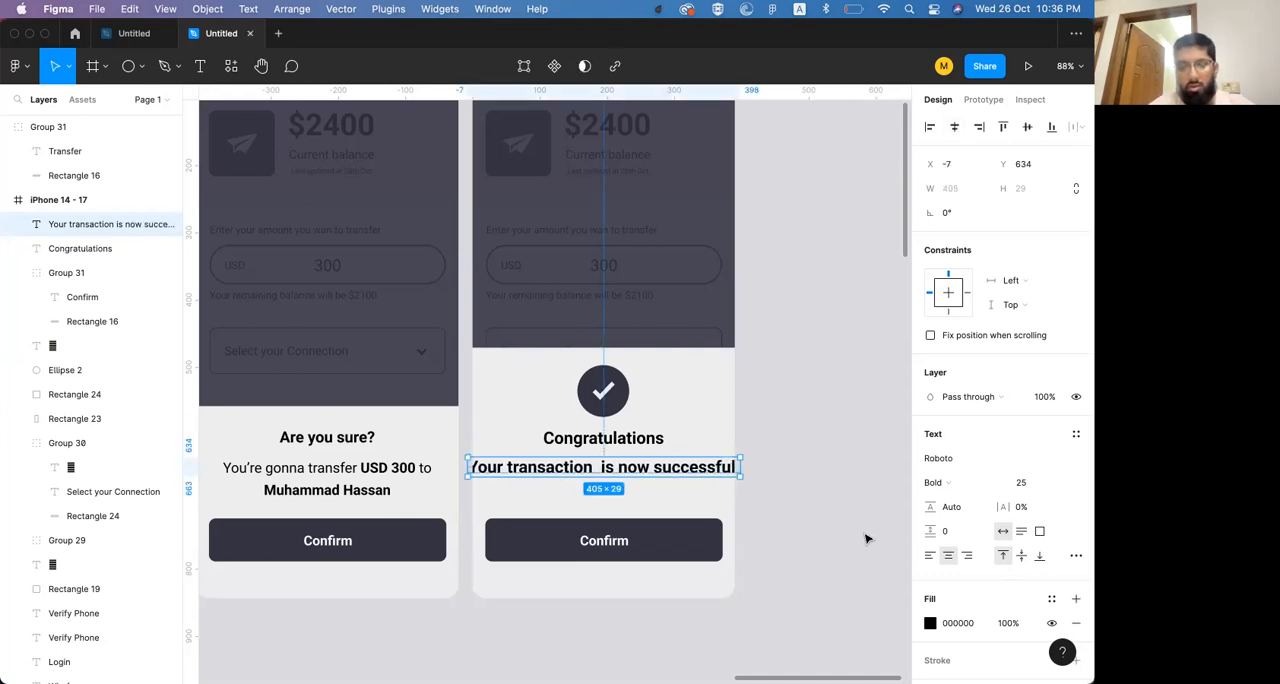
Reduce the success message to font size 17 and change its weight to Regular
{"action": "key", "text": "super+shift+comma"}
{"action": "key", "text": "super+shift+comma"}
{"action": "key", "text": "super+shift+comma"}
{"action": "key", "text": "super+shift+comma"}
{"action": "key", "text": "super+shift+comma"}
{"action": "key", "text": "super+shift+comma"}
{"action": "key", "text": "super+shift+comma"}
{"action": "key", "text": "super+shift+comma"}
{"action": "key", "text": "super+shift+comma"}
{"action": "key", "text": "super+shift+comma"}
{"action": "key", "text": "super+shift+period"}
{"action": "key", "text": "super+shift+period"}
{"action": "key", "text": "super+b"}
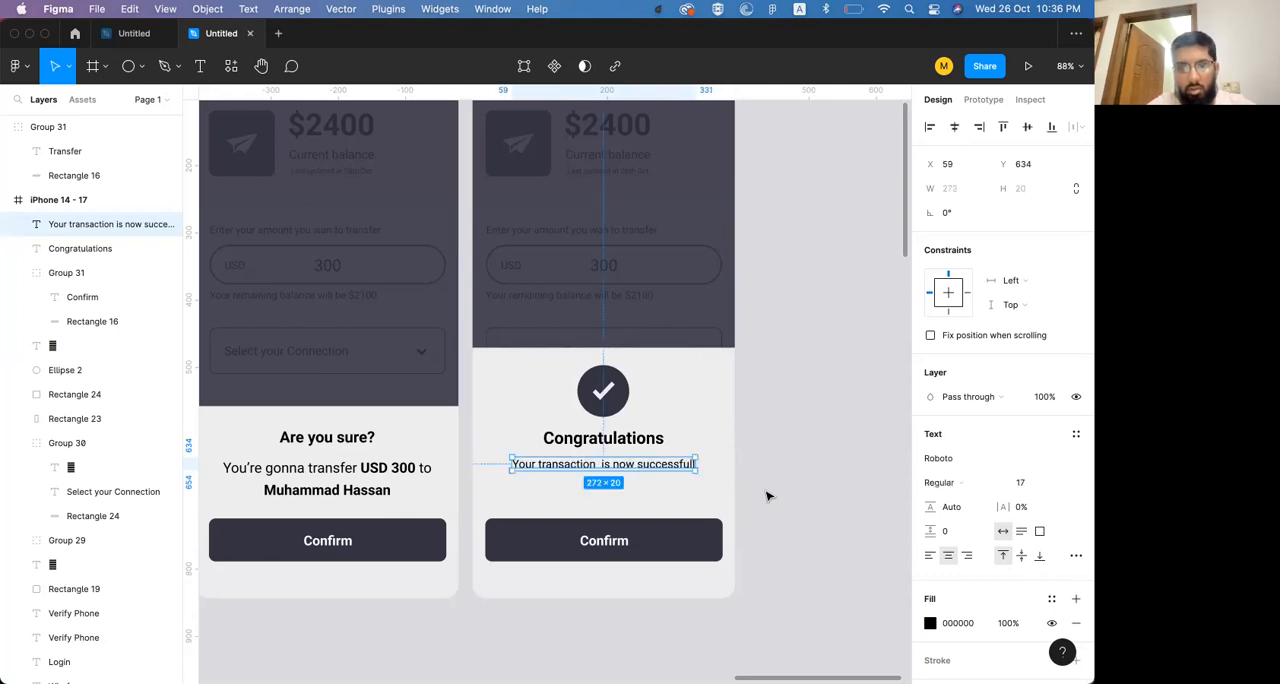
Append ", It will take" to the success message and make it an auto-height text box about 346 px wide
{"action": "double_click", "coordinate": [690, 466]}
{"action": "key", "text": "BackSpace"}
{"action": "type", "text": ","}
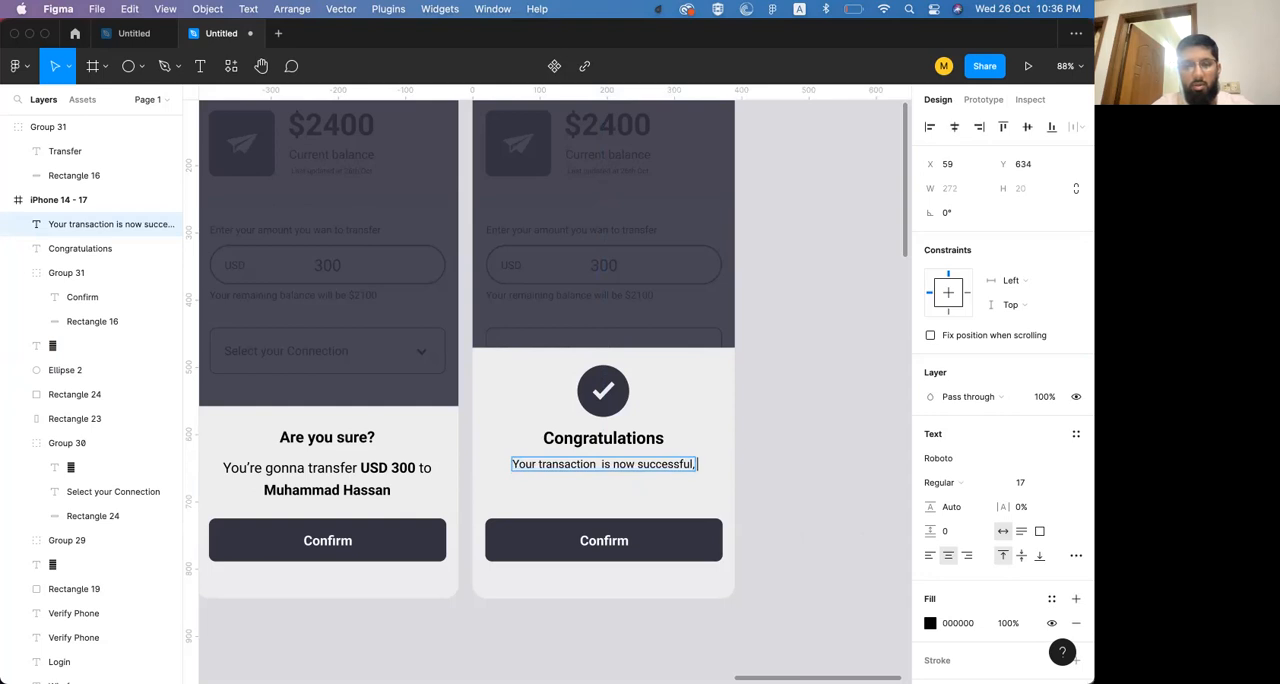
{"action": "type", "text": " Please"}
{"action": "key", "text": "alt+BackSpace"}
{"action": "type", "text": "It will take"}
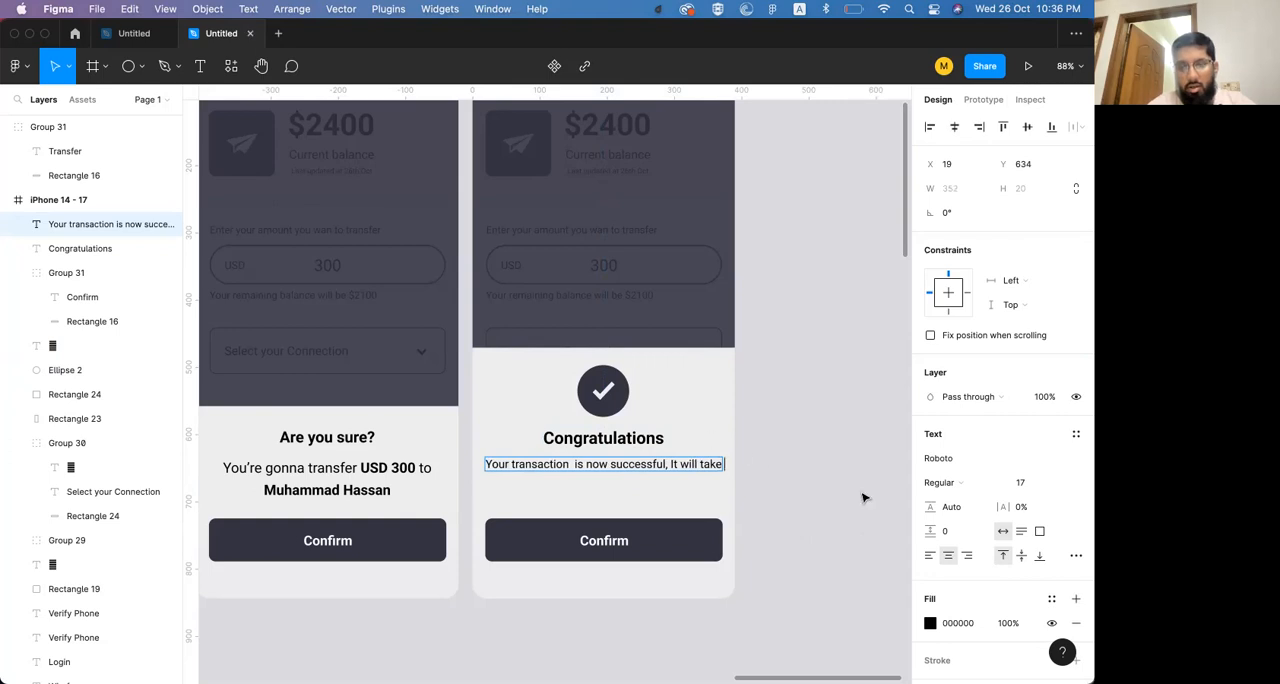
{"action": "left_click", "coordinate": [1021, 531]}
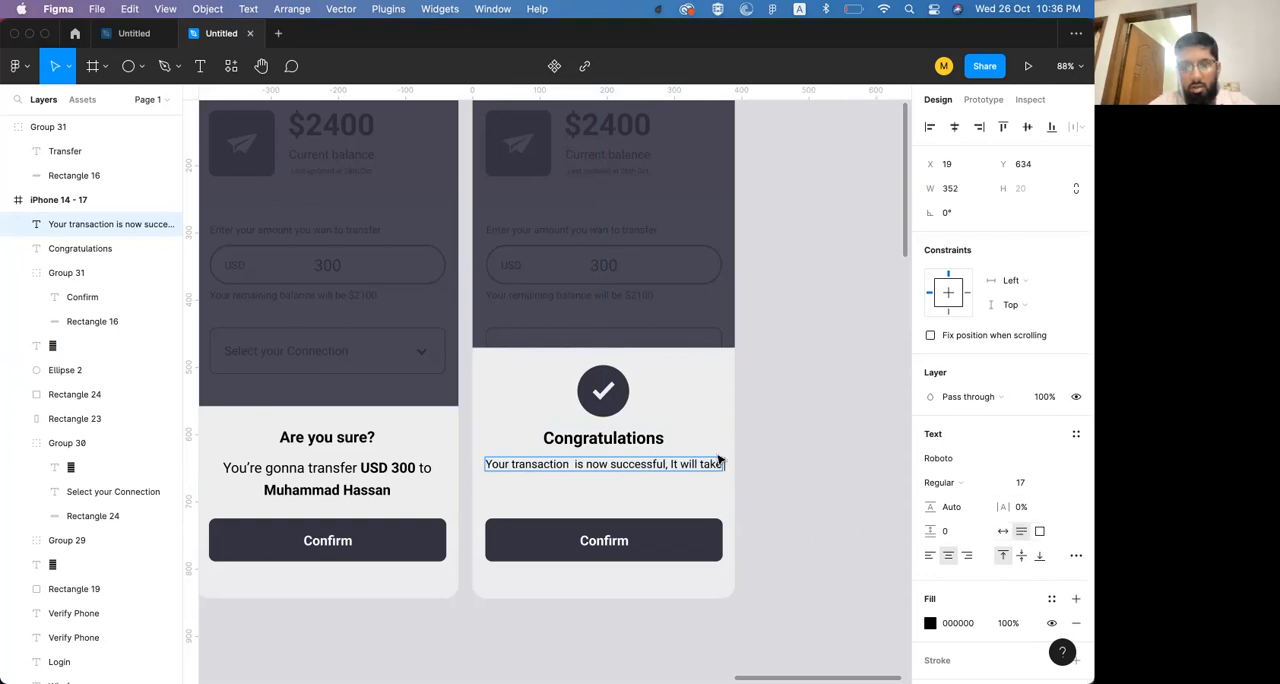
{"action": "key", "text": "Escape"}
{"action": "left_click_drag", "start_coordinate": [727, 464], "coordinate": [717, 464]}
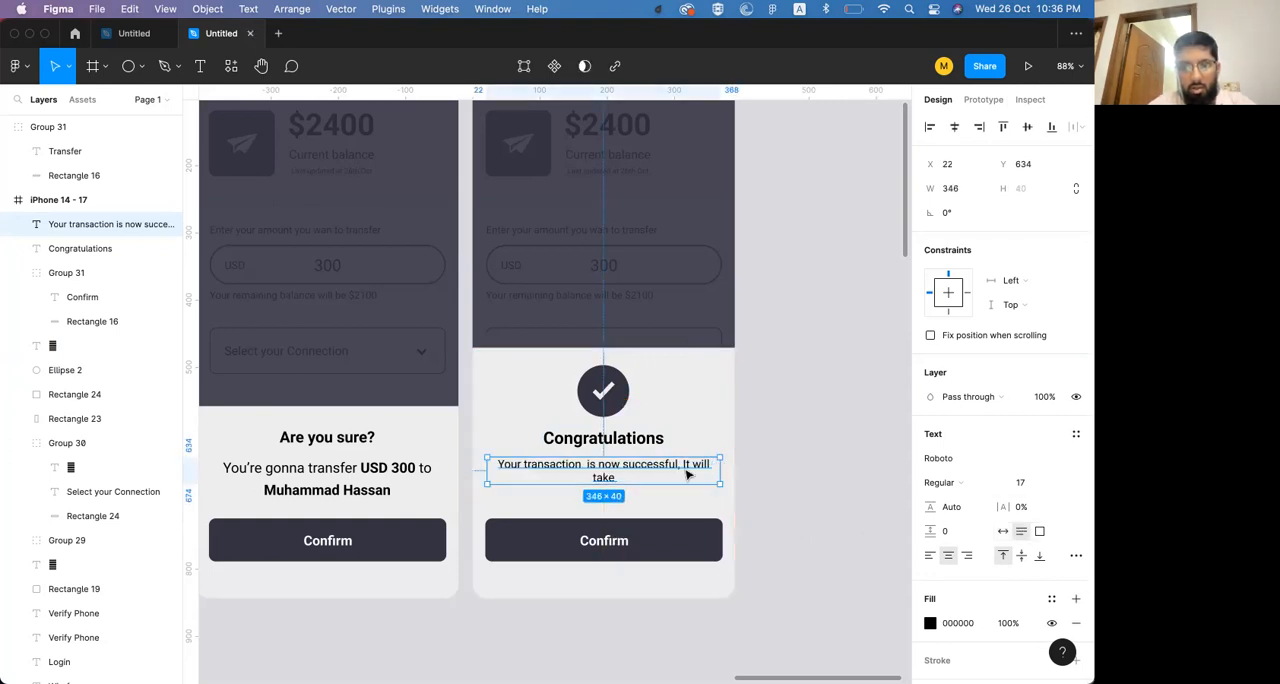
Continue the success message after "take" with ", upto 48 hours to reflect in your current balance."
{"action": "double_click", "coordinate": [613, 469]}
{"action": "key", "text": "Right"}
{"action": "key", "text": "BackSpace"}
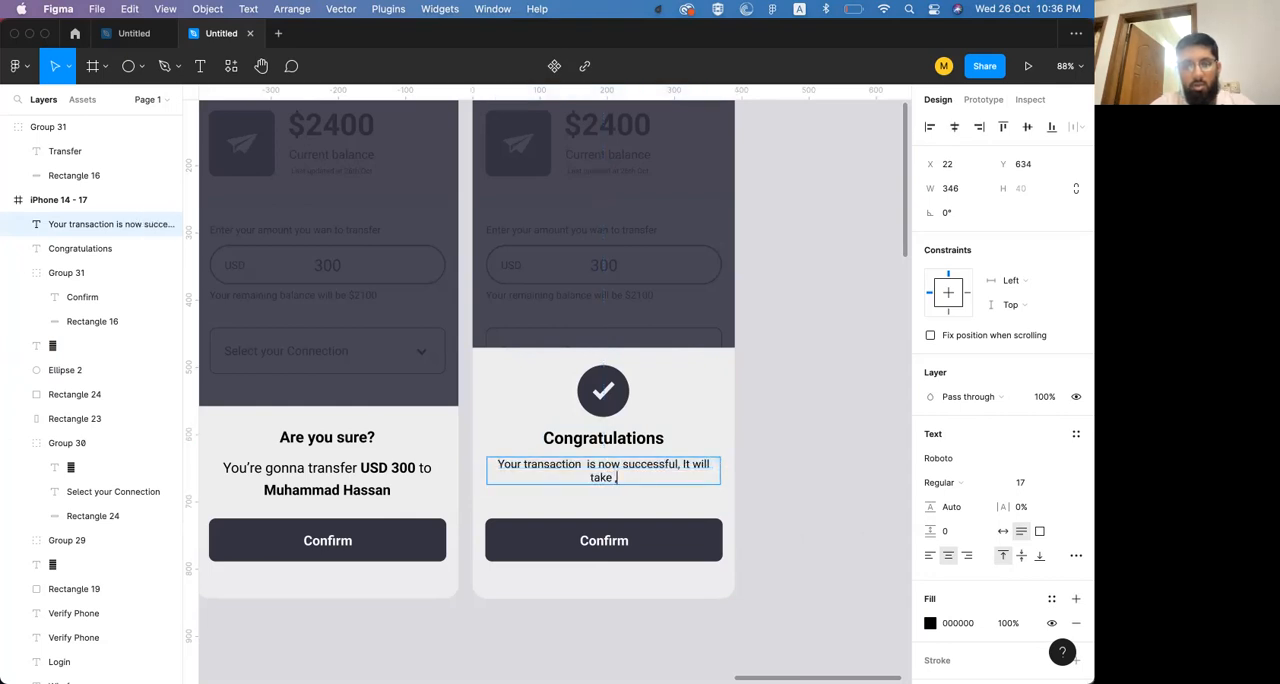
{"action": "type", "text": ", upto"}
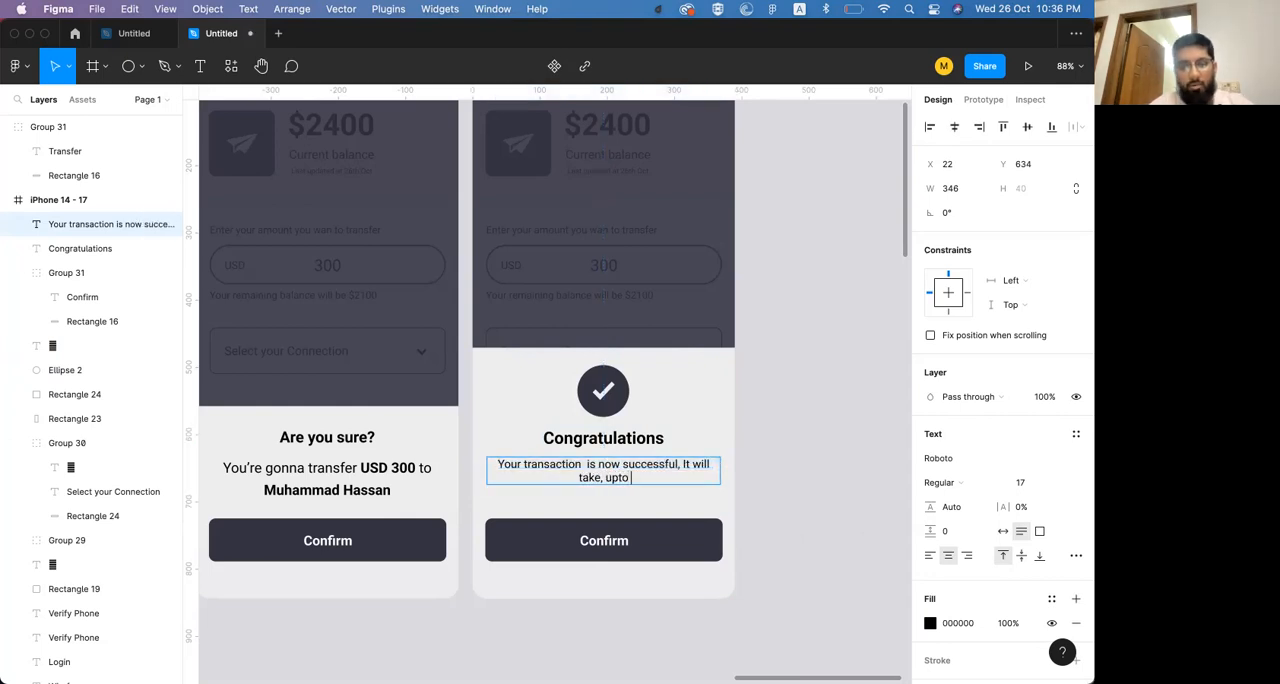
{"action": "type", "text": " 48 hours"}
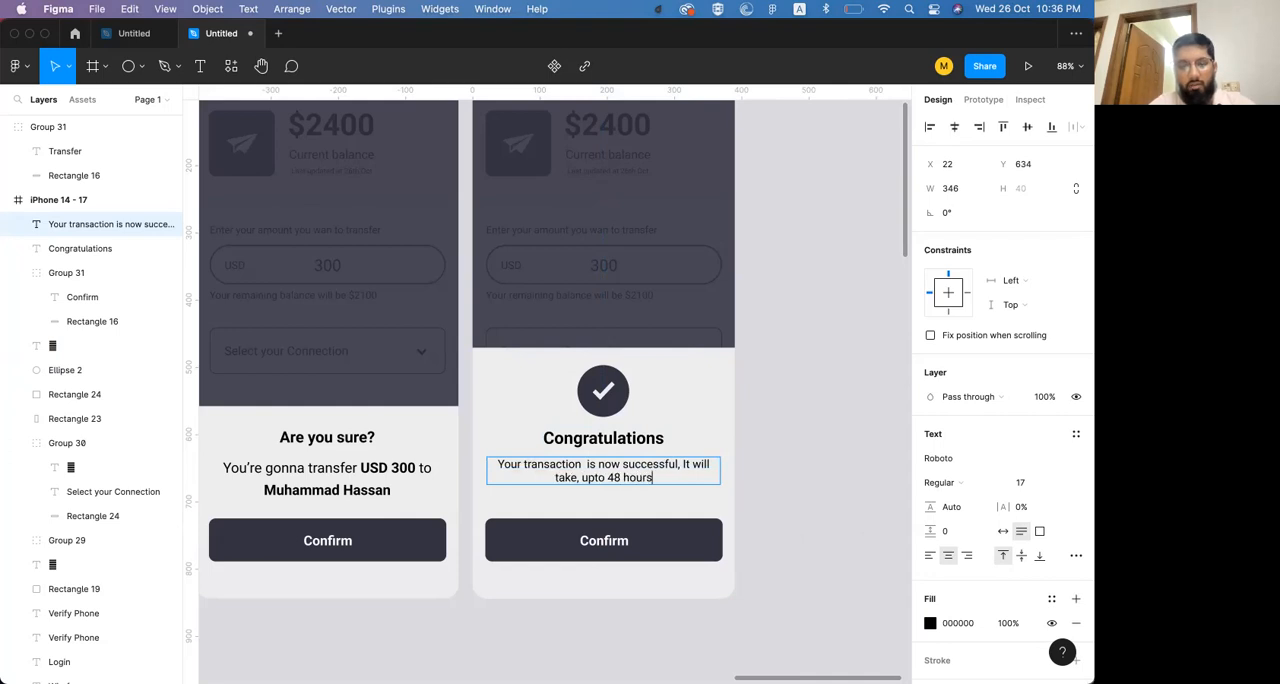
{"action": "type", "text": " to refl"}
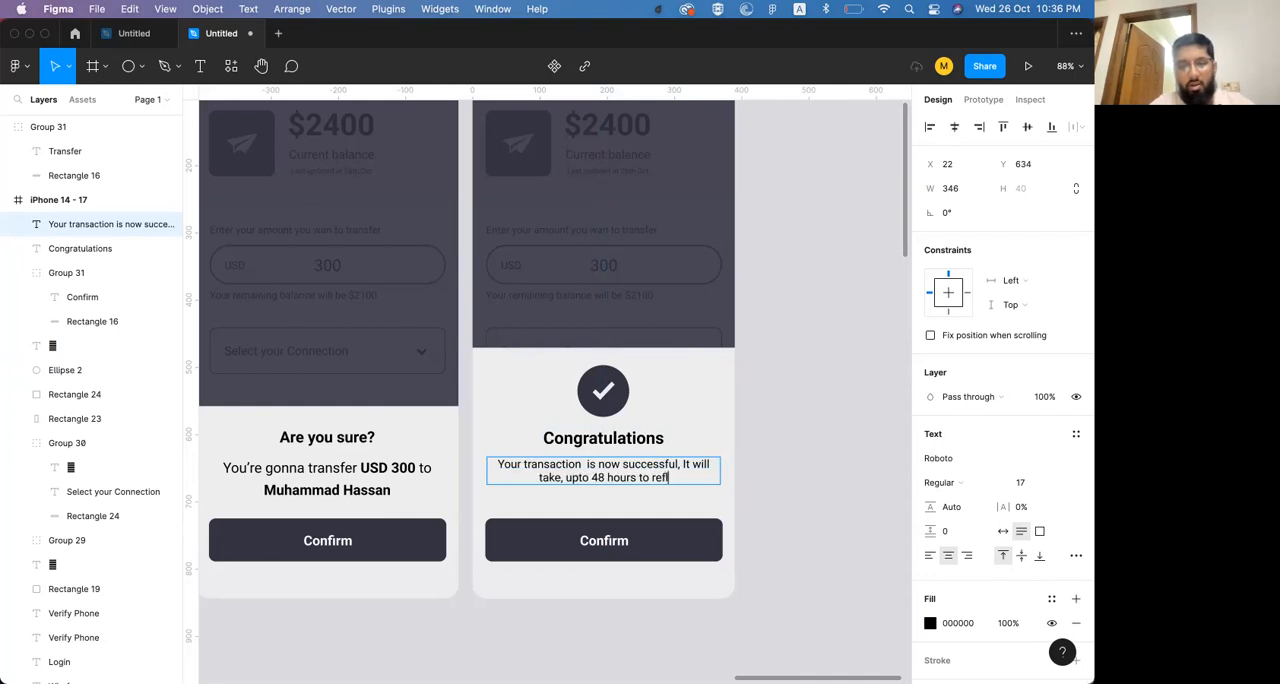
{"action": "type", "text": "ect"}
{"action": "key", "text": "BackSpace"}
{"action": "key", "text": "BackSpace"}
{"action": "key", "text": "BackSpace"}
{"action": "key", "text": "BackSpace"}
{"action": "type", "text": "e"}
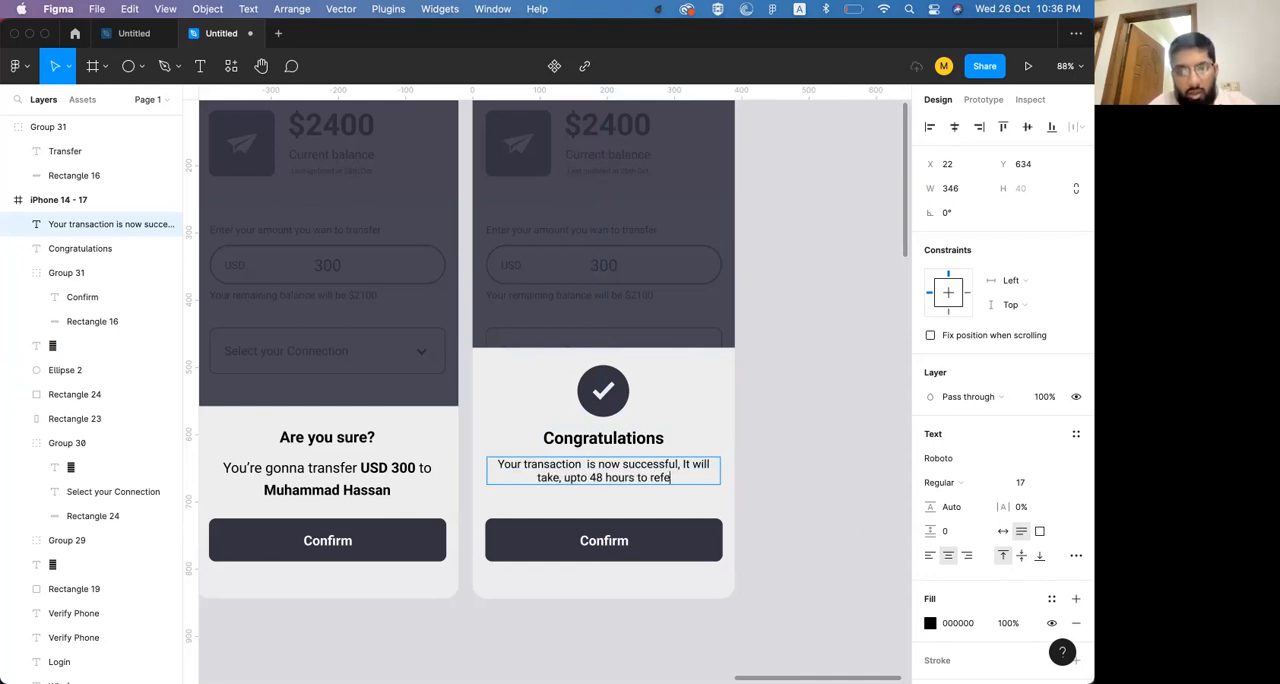
{"action": "key", "text": "BackSpace"}
{"action": "type", "text": "lect in"}
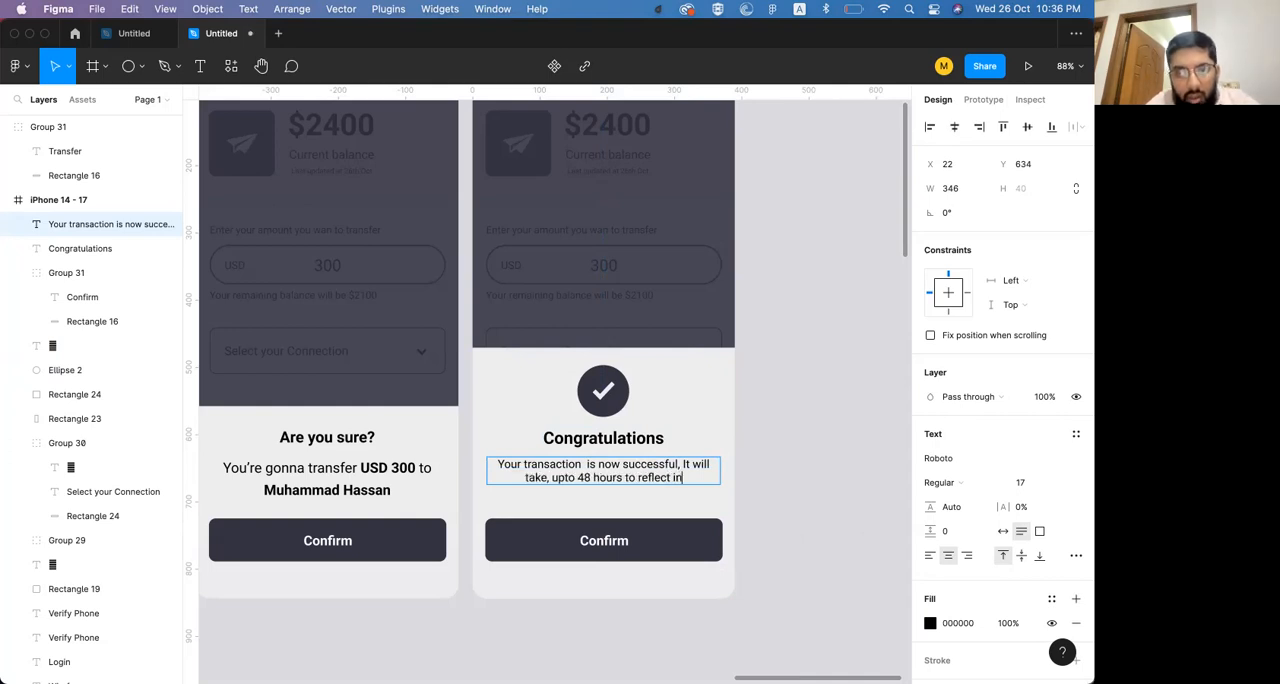
{"action": "type", "text": " your"}
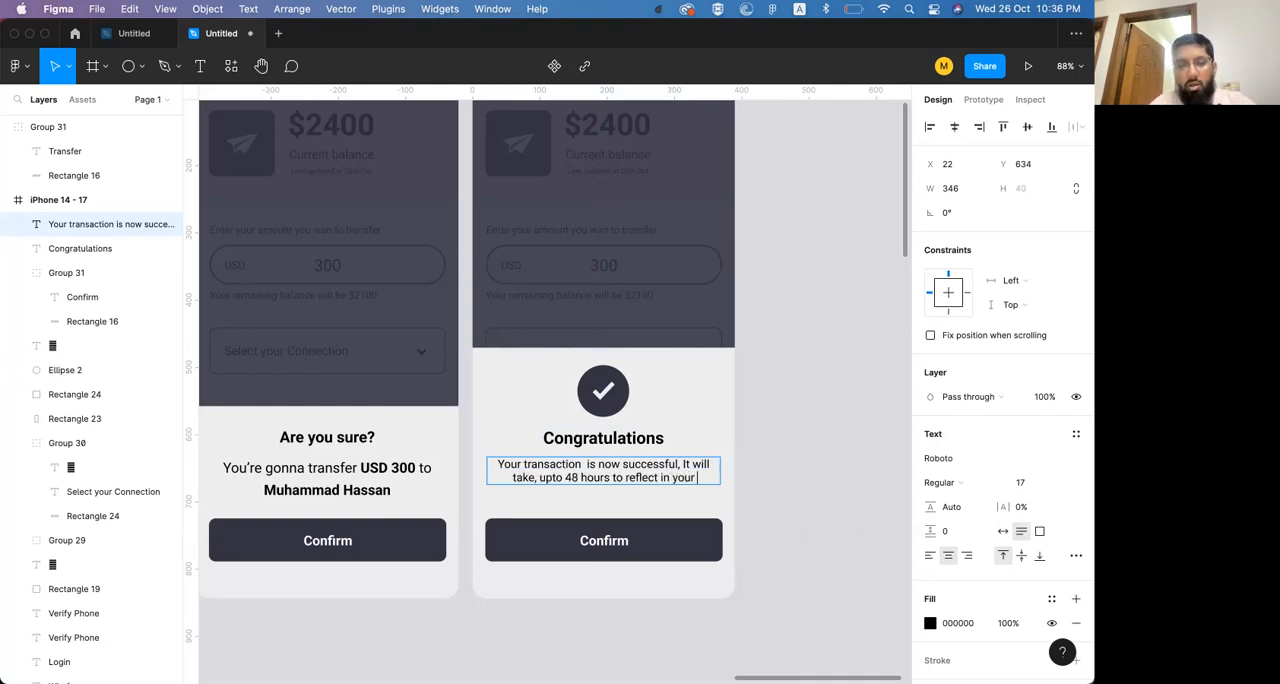
{"action": "type", "text": " current balance"}
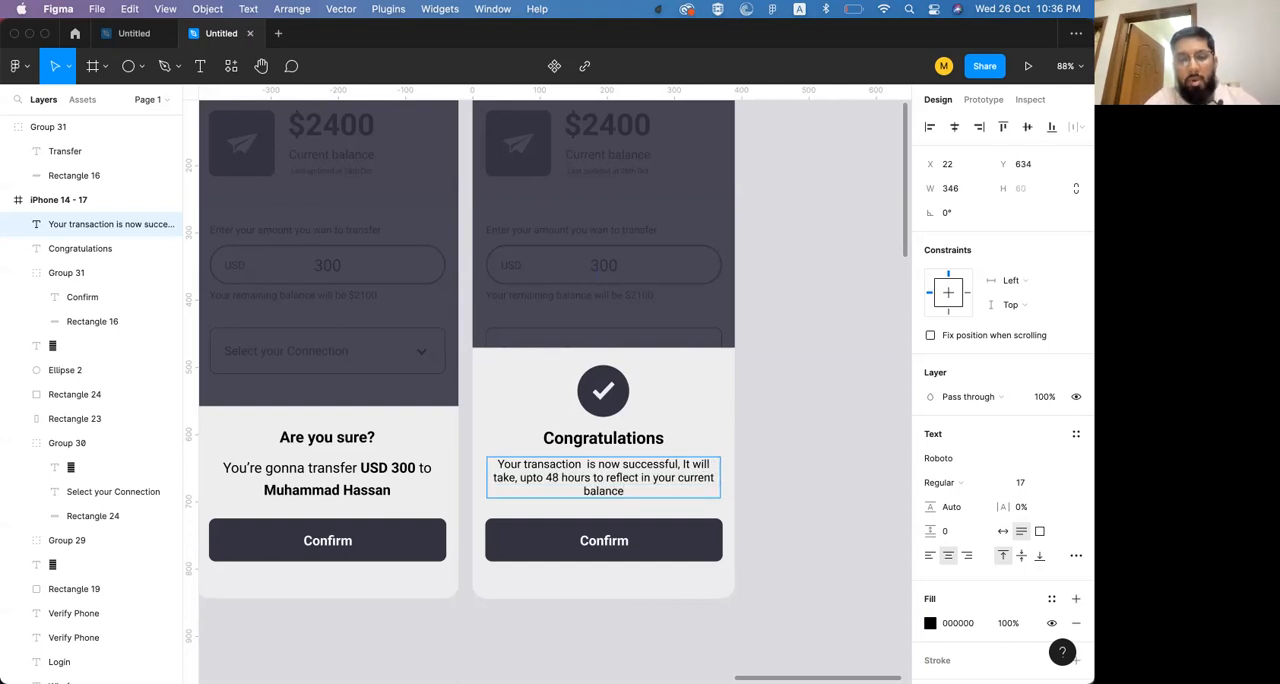
{"action": "type", "text": "."}
{"action": "key", "text": "Escape"}
{"action": "left_click", "coordinate": [798, 373]}
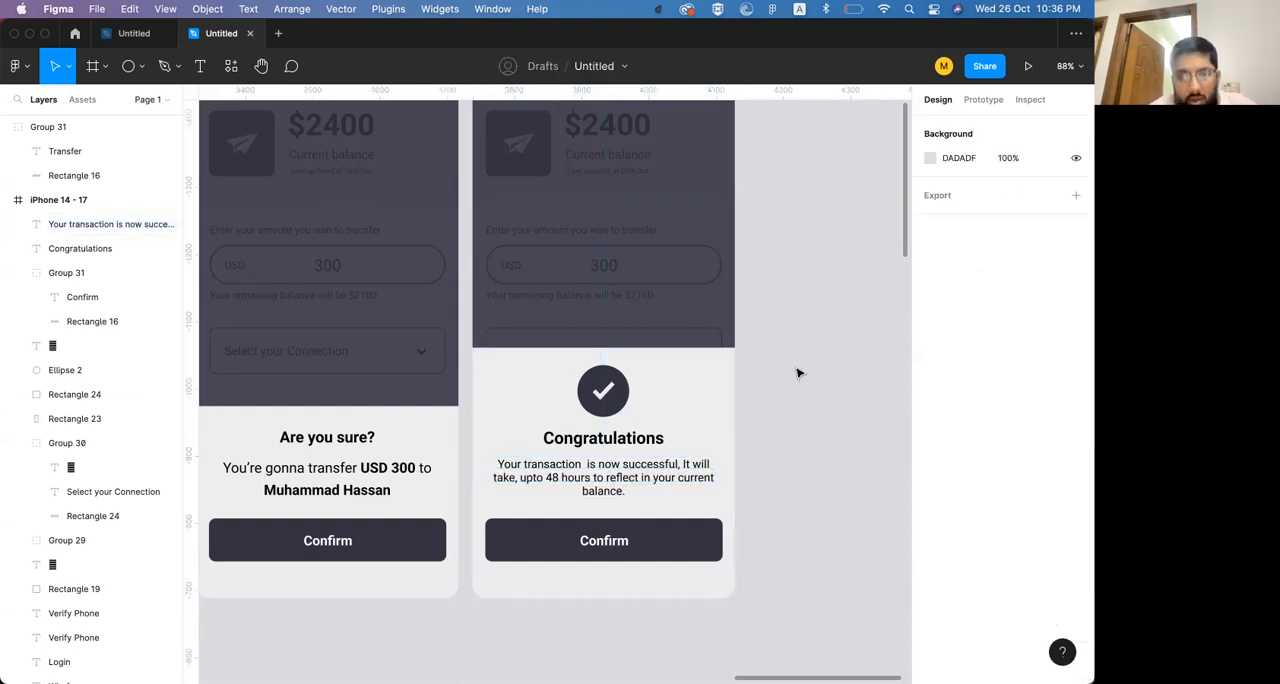
Remove the extra space before "is now successful" in the Congratulations sheet's message
{"action": "scroll", "coordinate": [798, 373], "scroll_direction": "left", "scroll_amount": 3}
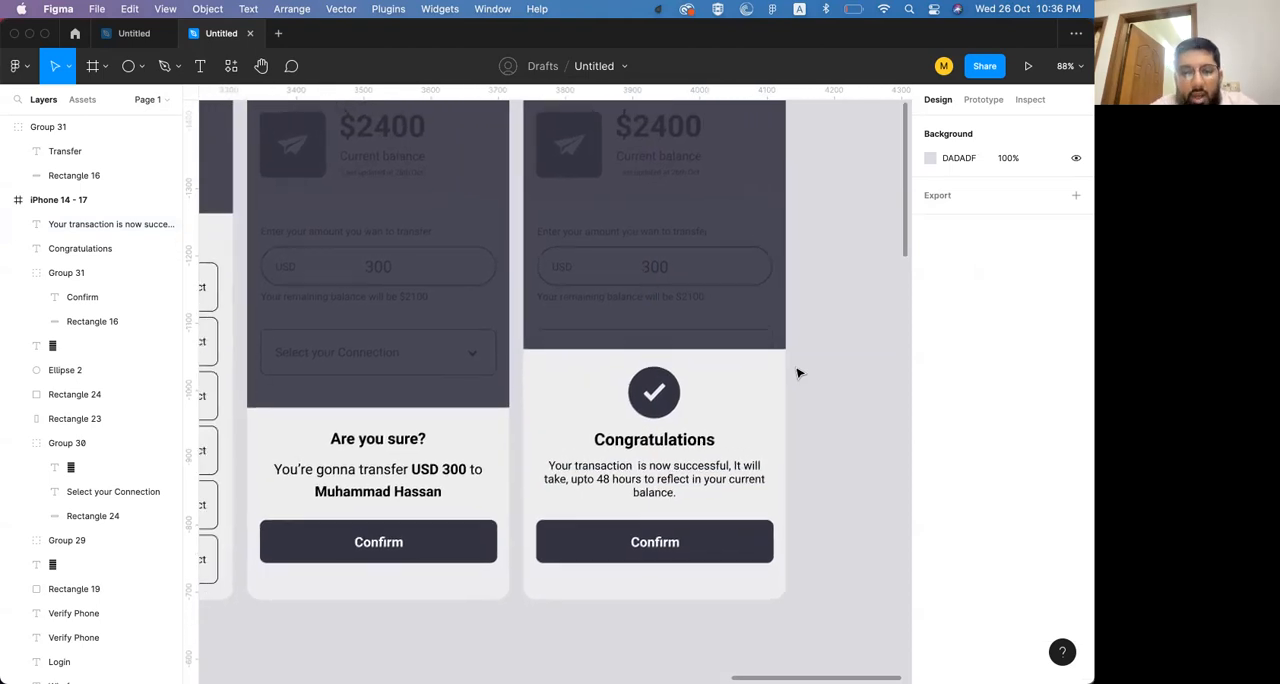
{"action": "double_click", "coordinate": [654, 471]}
{"action": "left_click", "coordinate": [636, 466]}
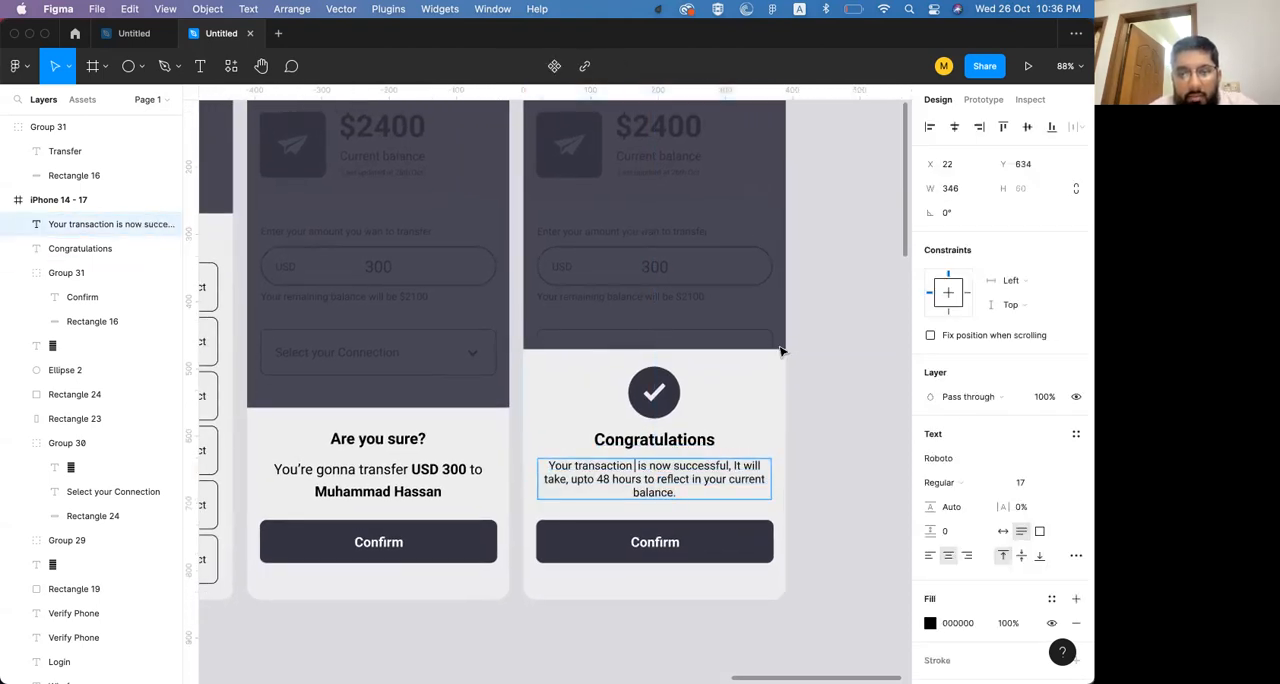
{"action": "key", "text": "Escape"}
{"action": "left_click", "coordinate": [855, 353]}
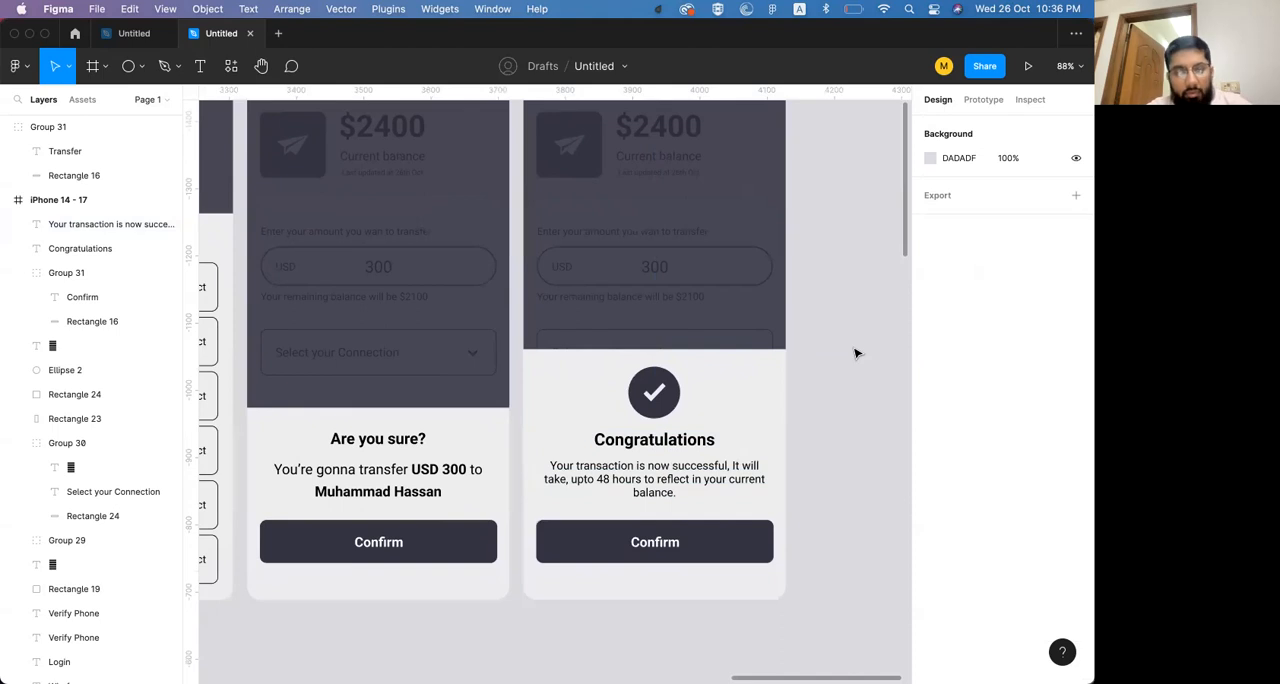
Review the whole wallet flow from the login and code screens through home, send money, connection list, confirmation and success
{"action": "scroll", "coordinate": [714, 432], "scroll_direction": "left", "scroll_amount": 15}
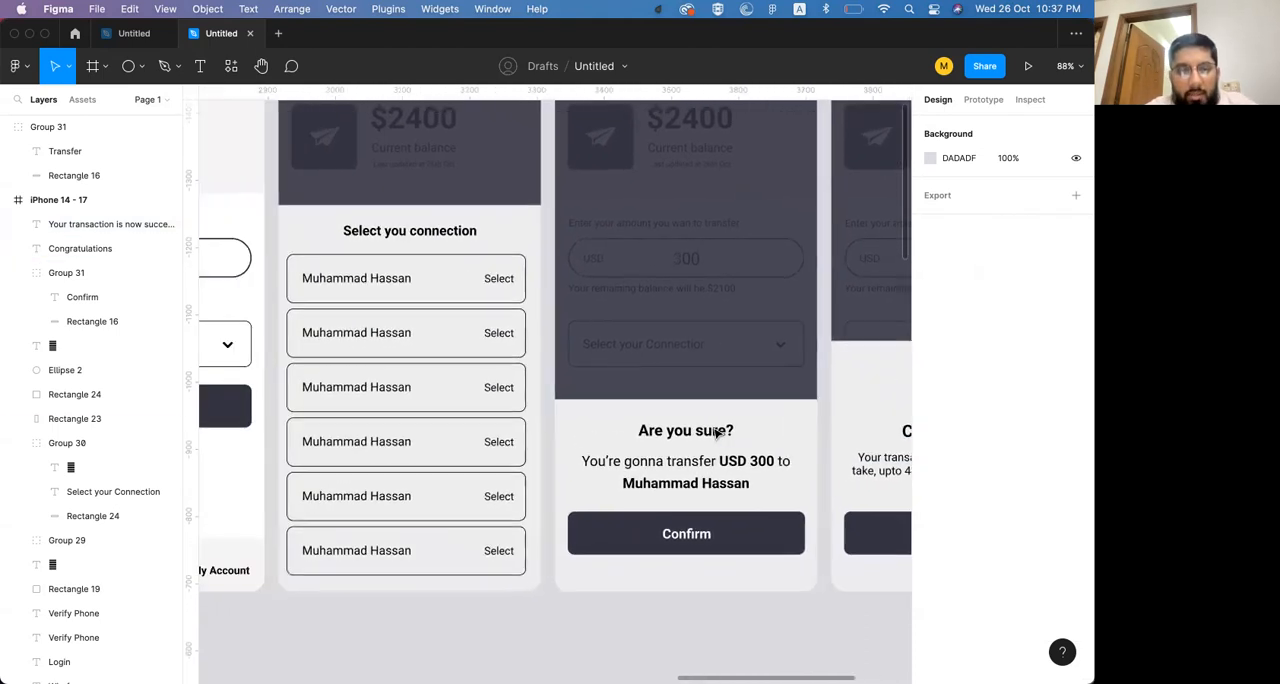
{"action": "scroll", "coordinate": [714, 432], "scroll_direction": "down", "scroll_amount": 5}
{"action": "scroll", "coordinate": [716, 430], "scroll_direction": "left", "scroll_amount": 10}
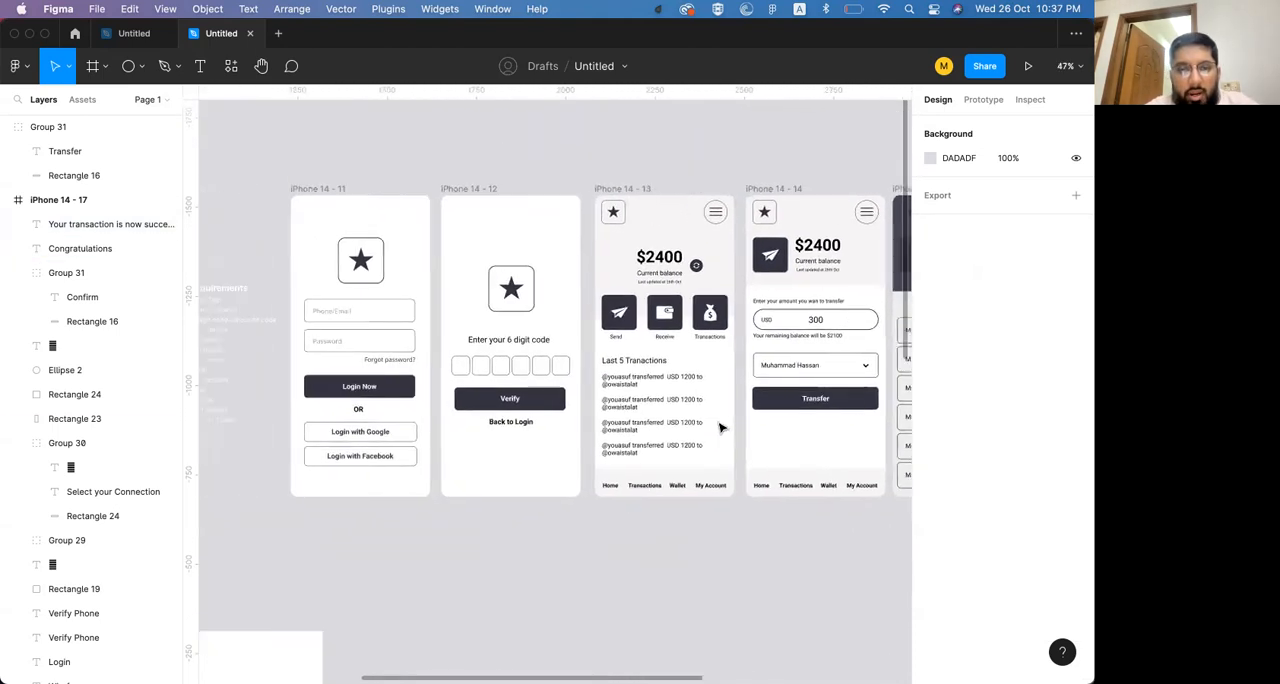
{"action": "scroll", "coordinate": [720, 428], "scroll_direction": "right", "scroll_amount": 10}
{"action": "scroll", "coordinate": [720, 428], "scroll_direction": "up", "scroll_amount": 3}
{"action": "scroll", "coordinate": [720, 428], "scroll_direction": "right", "scroll_amount": 8}
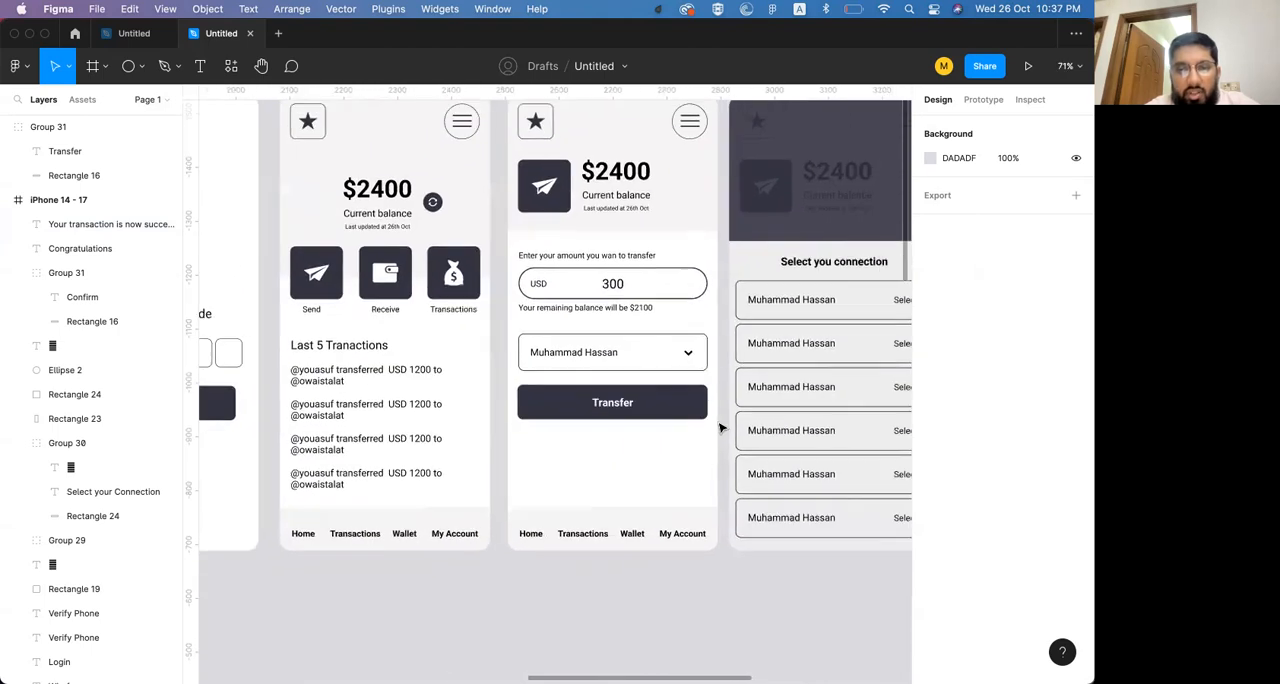
{"action": "scroll", "coordinate": [720, 428], "scroll_direction": "right", "scroll_amount": 6}
{"action": "scroll", "coordinate": [720, 428], "scroll_direction": "up", "scroll_amount": 1}
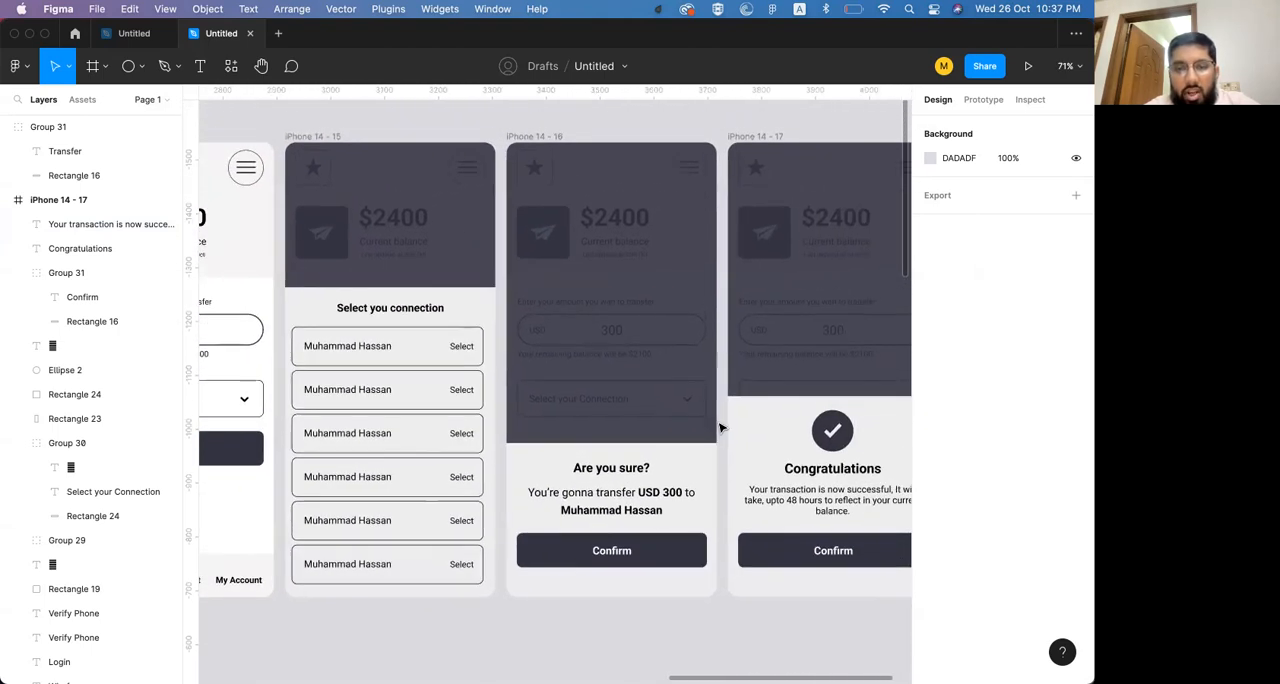
{"action": "scroll", "coordinate": [720, 428], "scroll_direction": "right", "scroll_amount": 7}
{"action": "scroll", "coordinate": [720, 428], "scroll_direction": "down", "scroll_amount": 1}
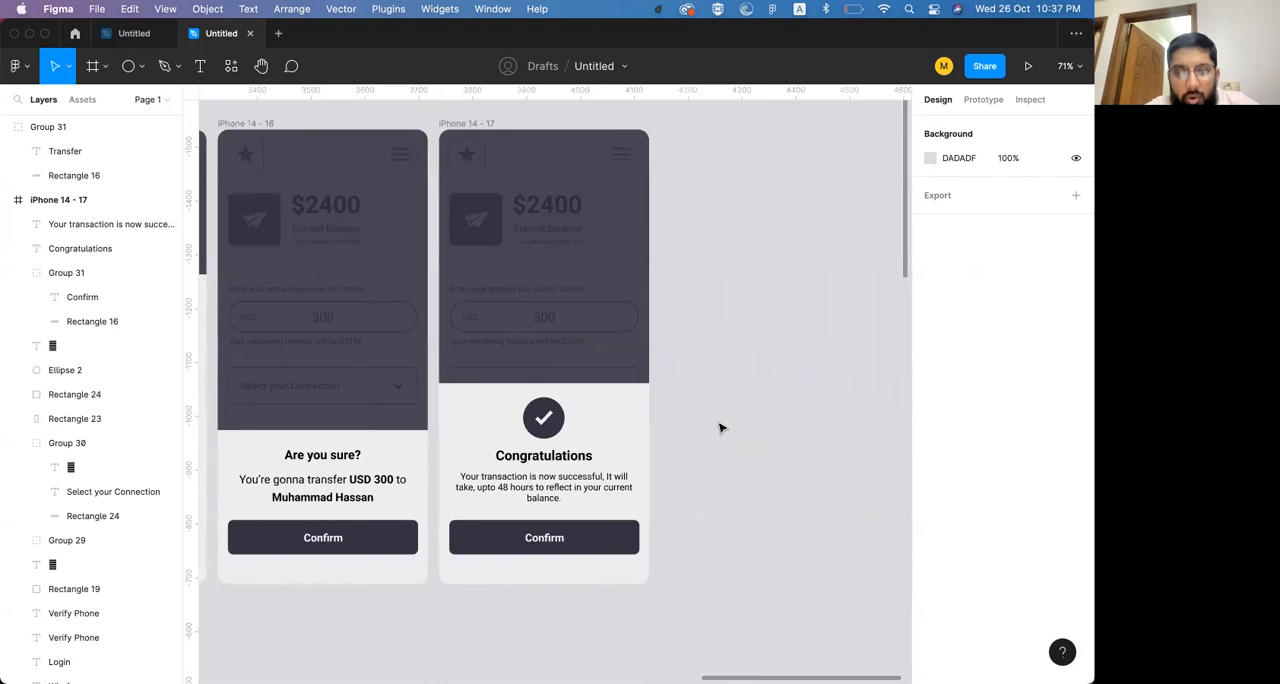
{"action": "scroll", "coordinate": [720, 428], "scroll_direction": "down", "scroll_amount": 6}
{"action": "scroll", "coordinate": [720, 428], "scroll_direction": "up", "scroll_amount": 3}
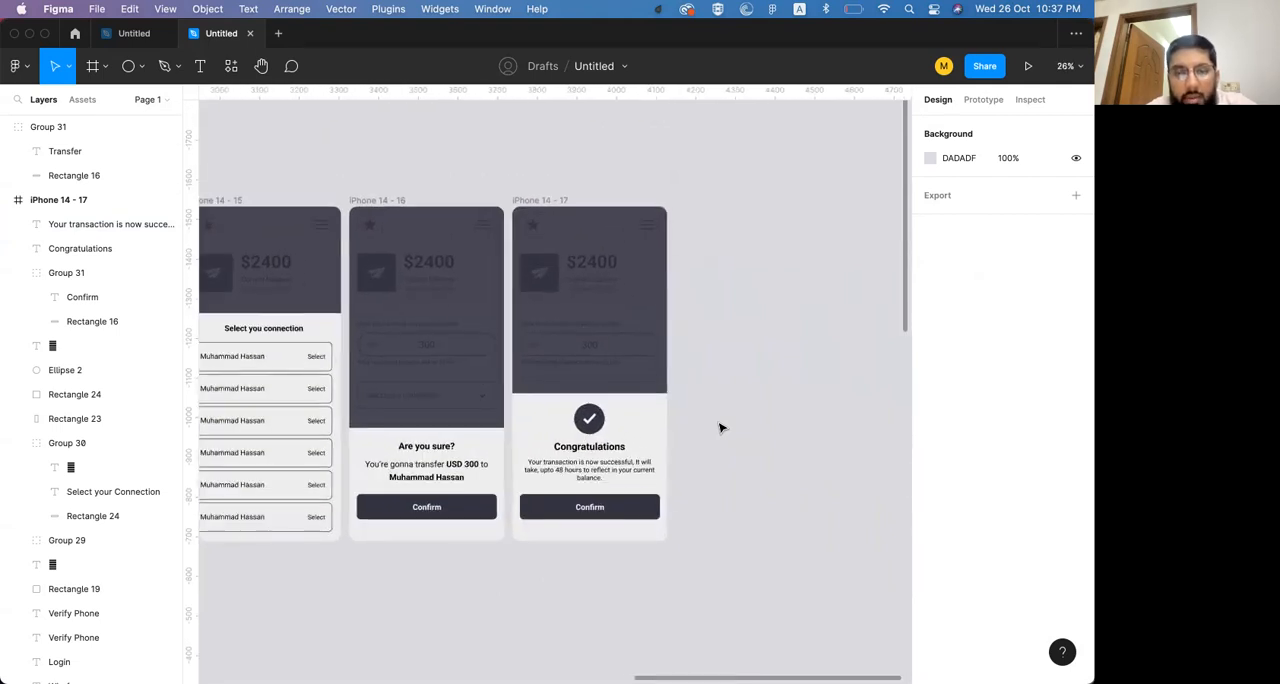
{"action": "scroll", "coordinate": [720, 428], "scroll_direction": "left", "scroll_amount": 7}
{"action": "scroll", "coordinate": [720, 428], "scroll_direction": "down", "scroll_amount": 1}
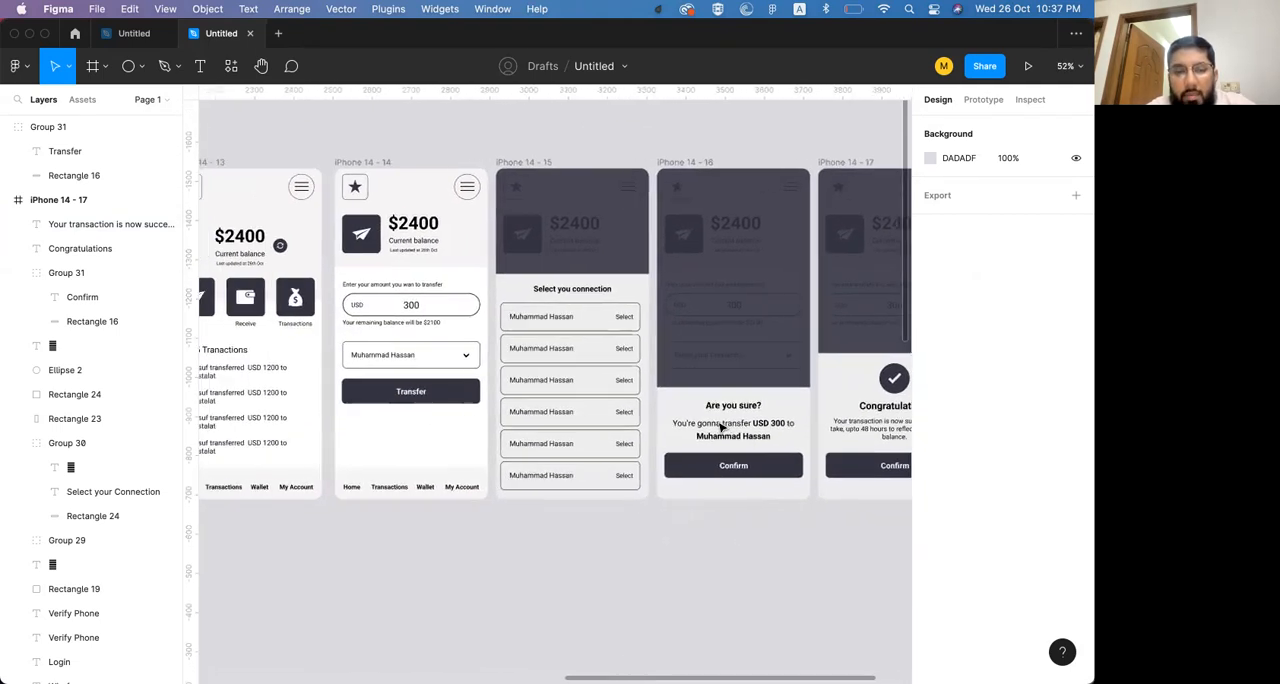
{"action": "scroll", "coordinate": [720, 428], "scroll_direction": "left", "scroll_amount": 2}
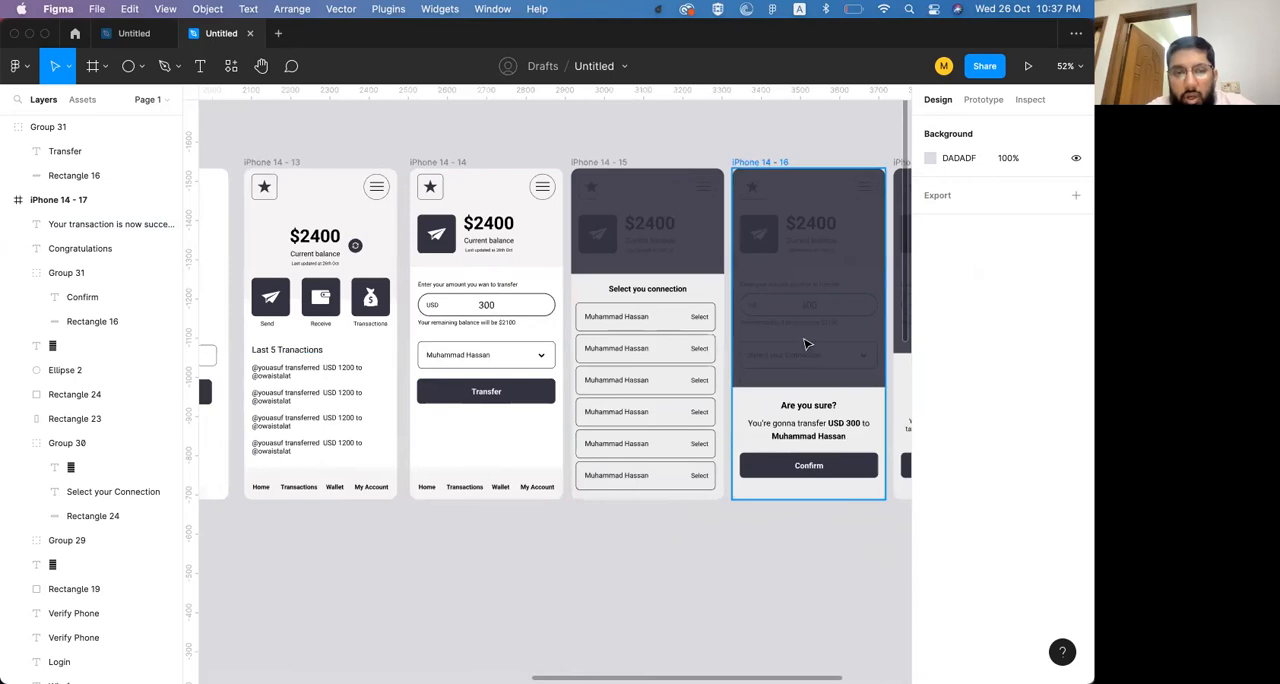
{"action": "scroll", "coordinate": [806, 344], "scroll_direction": "left", "scroll_amount": 4}
{"action": "scroll", "coordinate": [296, 328], "scroll_direction": "down", "scroll_amount": 3}
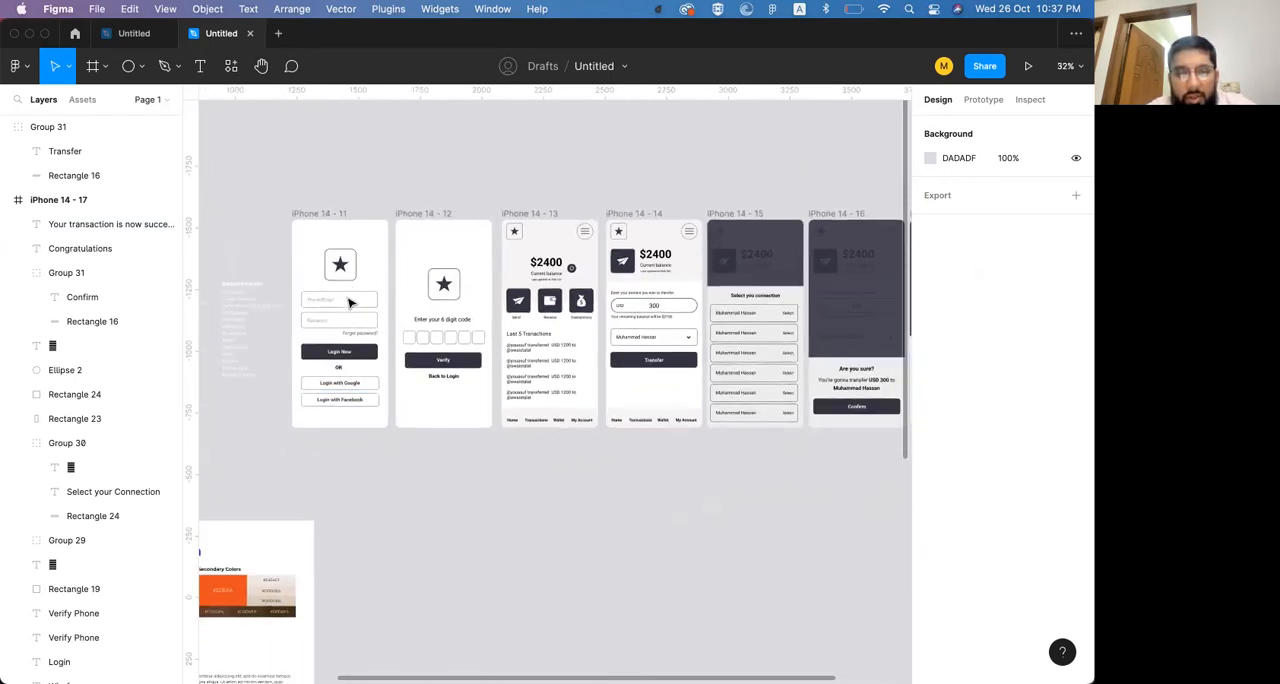
{"action": "scroll", "coordinate": [437, 338], "scroll_direction": "up", "scroll_amount": 5}
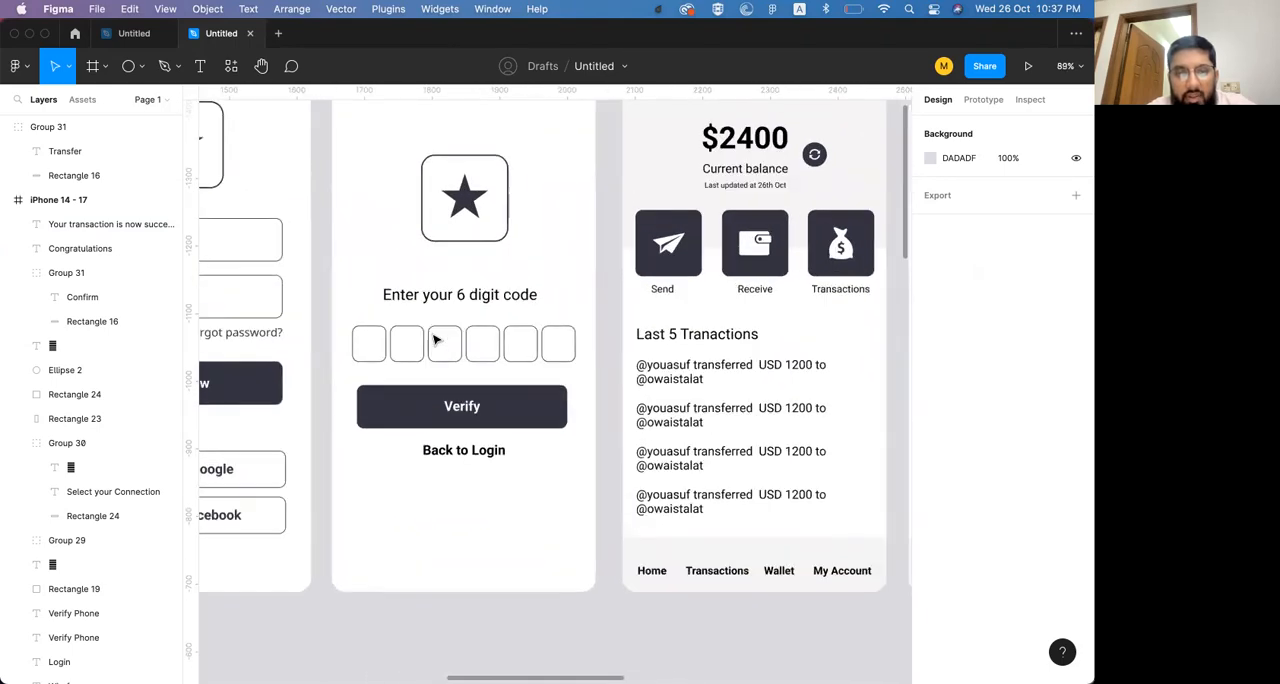
{"action": "scroll", "coordinate": [488, 338], "scroll_direction": "right", "scroll_amount": 5}
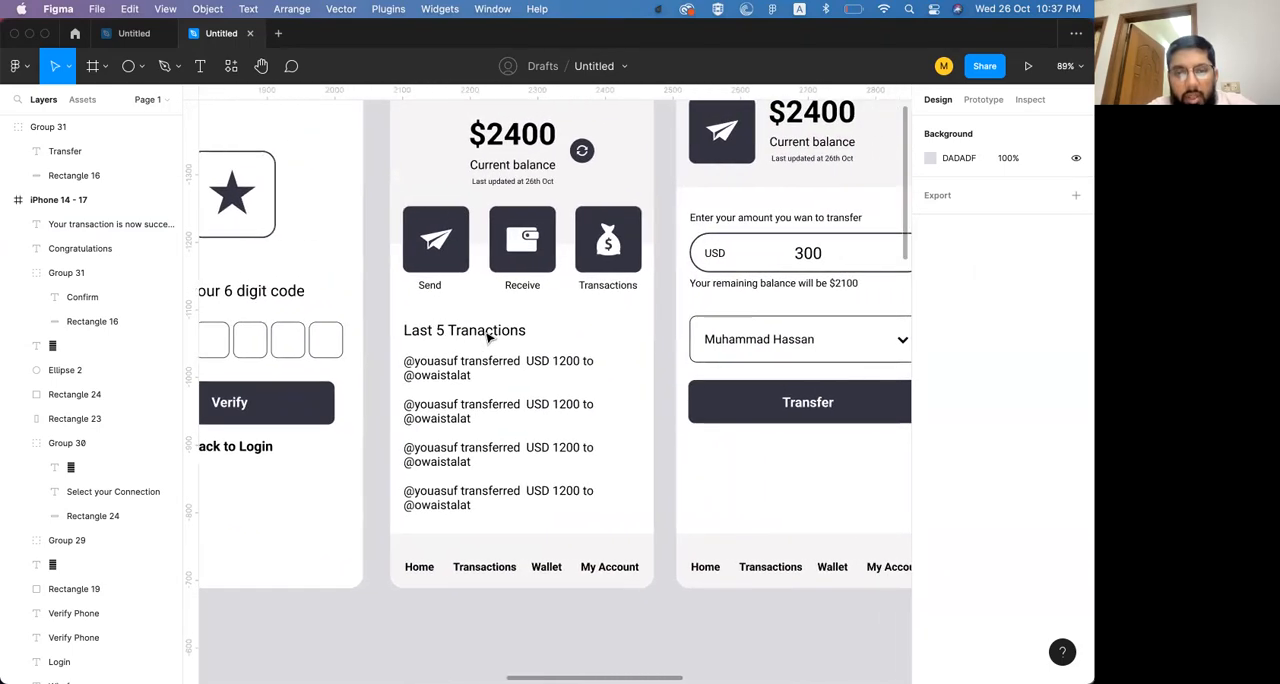
{"action": "scroll", "coordinate": [488, 338], "scroll_direction": "right", "scroll_amount": 2}
{"action": "scroll", "coordinate": [488, 338], "scroll_direction": "up", "scroll_amount": 2}
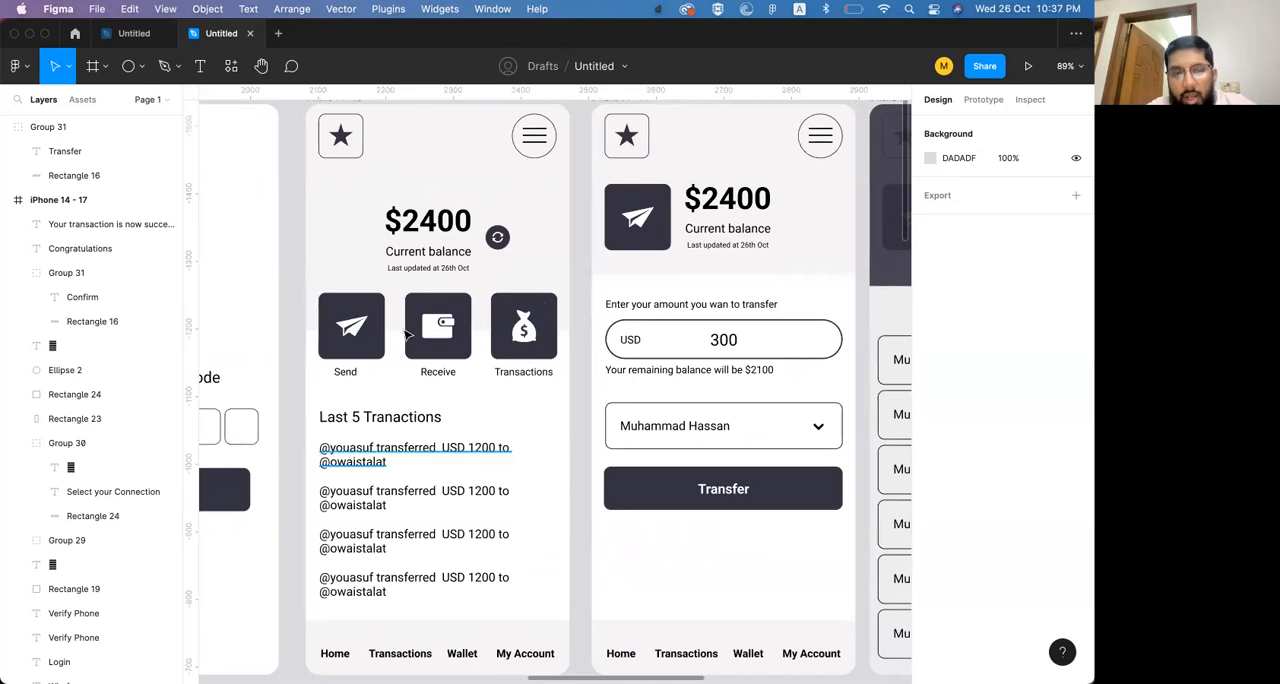
Move the home screen's balance block and refresh icon up about 20 px and set "Last updated at 26th Oct" to font size 13
{"action": "left_click", "coordinate": [450, 225]}
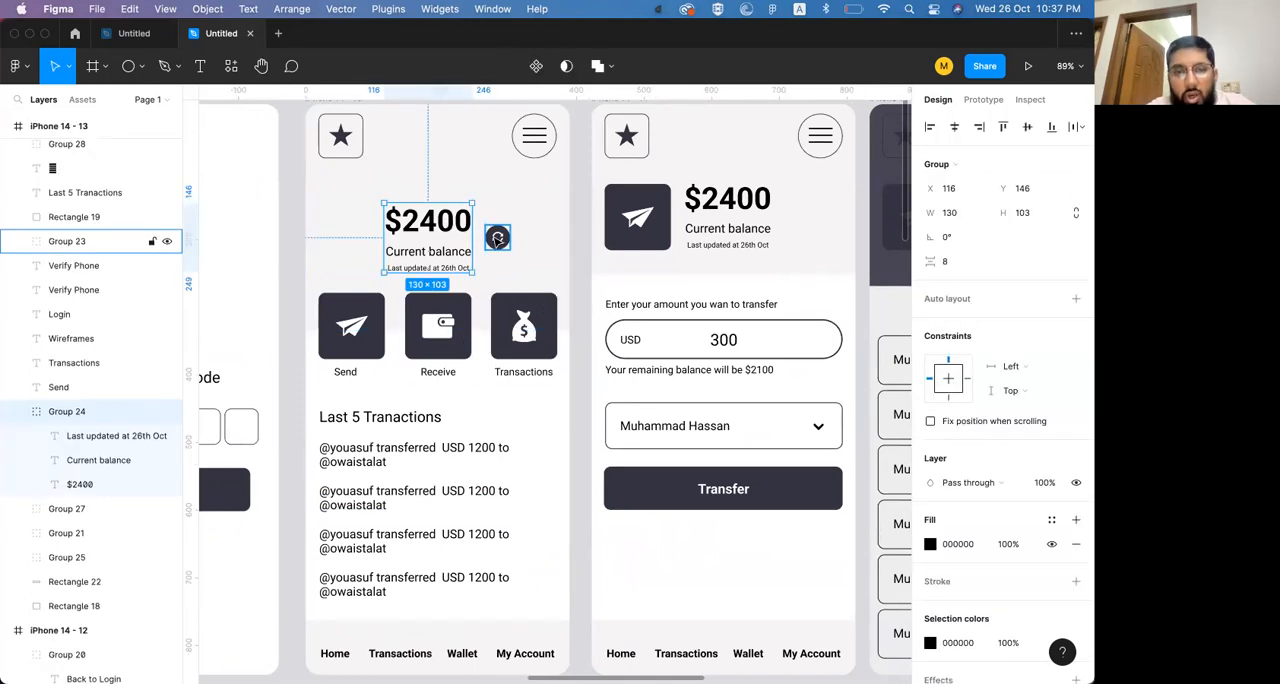
{"action": "left_click", "coordinate": [497, 237], "text": "shift"}
{"action": "left_click_drag", "start_coordinate": [455, 230], "coordinate": [453, 215]}
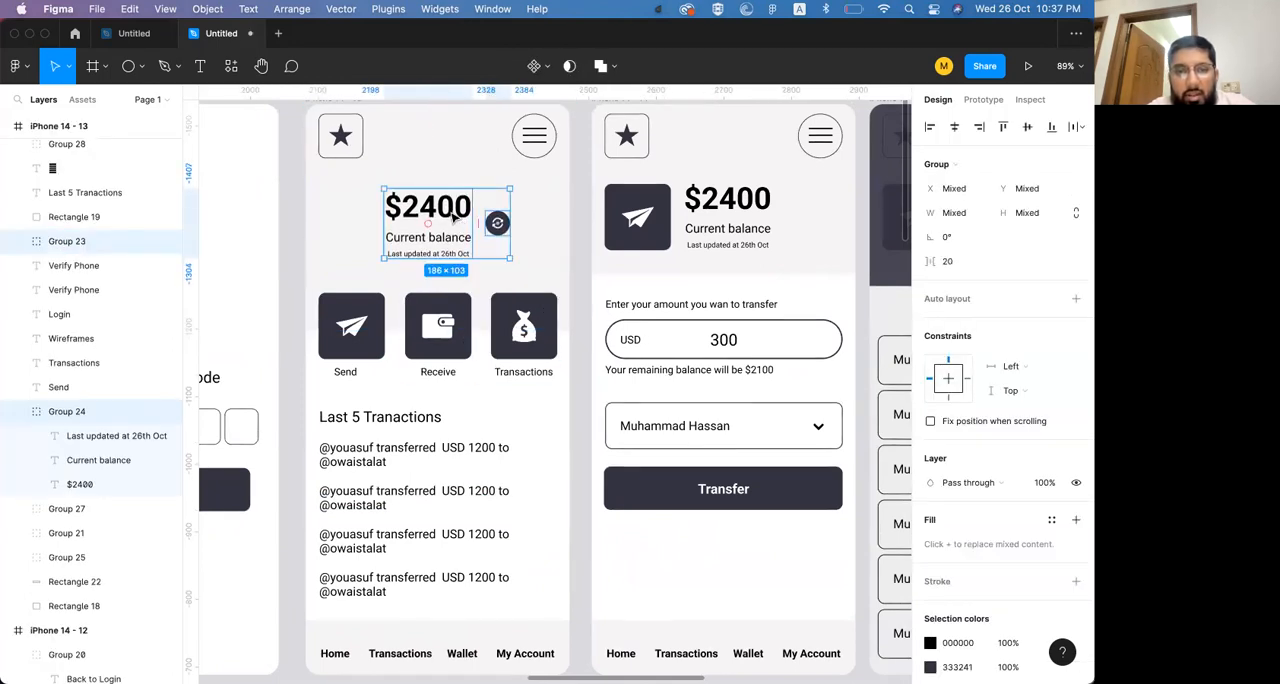
{"action": "double_click", "coordinate": [440, 255]}
{"action": "key", "text": "super+shift+period"}
{"action": "key", "text": "super+shift+period"}
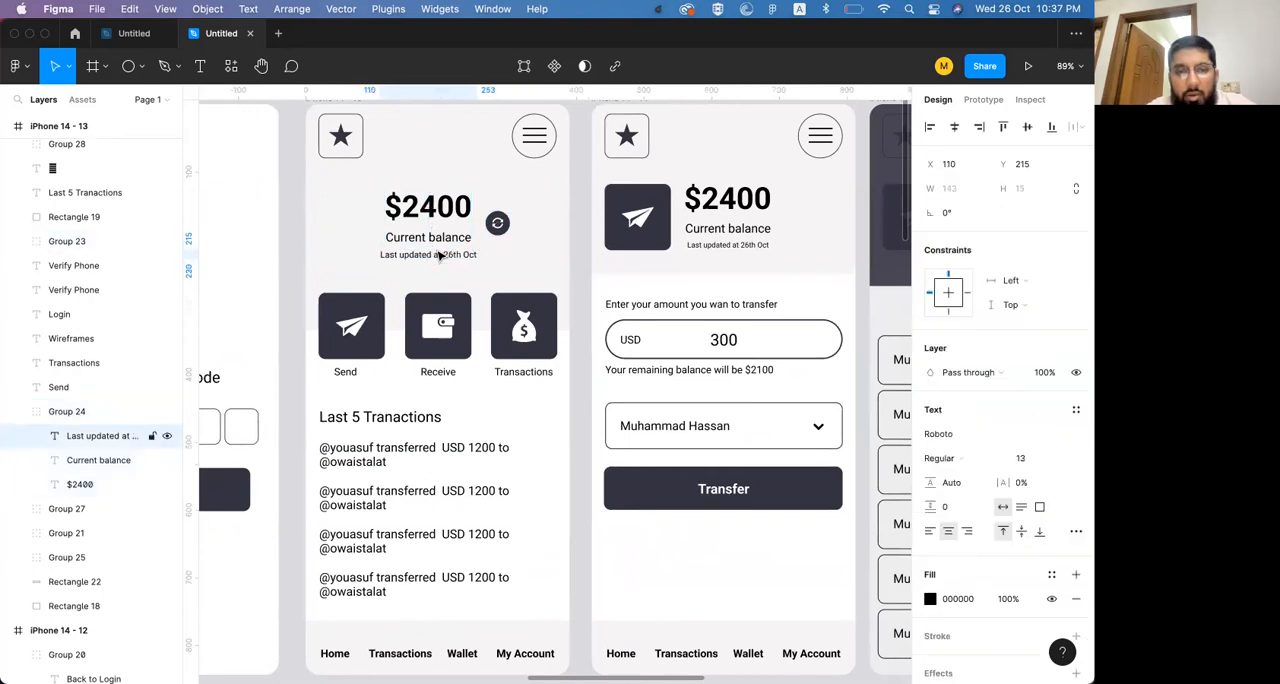
{"action": "left_click", "coordinate": [536, 266]}
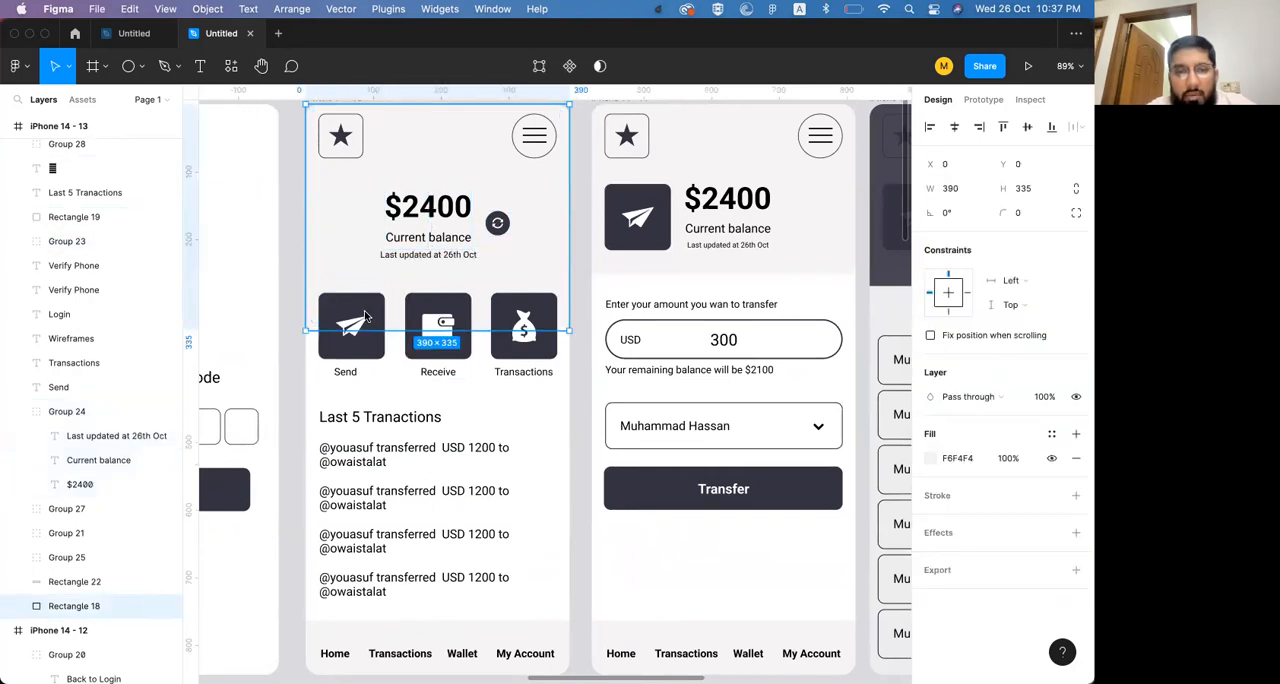
Centre the Send label under its tile on the home screen and group the tile, paper-plane icon and label
{"action": "left_click", "coordinate": [351, 324]}
{"action": "left_click", "coordinate": [450, 319]}
{"action": "left_click", "coordinate": [378, 308]}
{"action": "left_click", "coordinate": [356, 338], "text": "shift"}
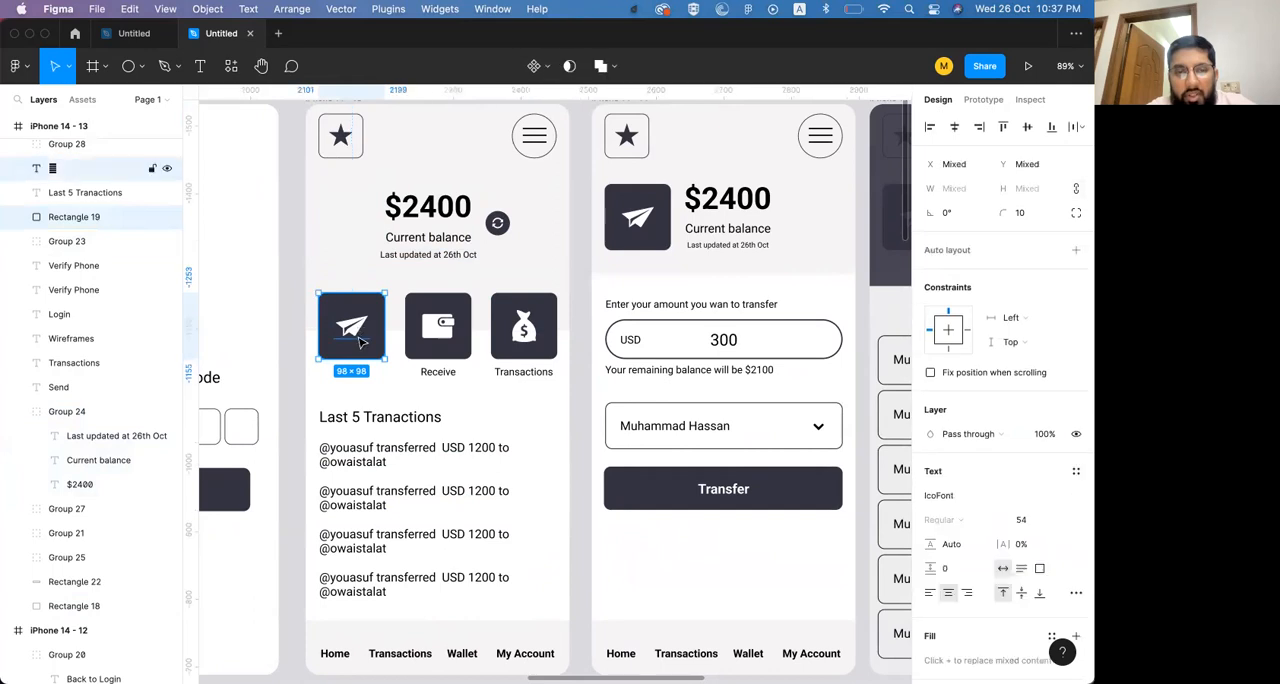
{"action": "left_click", "coordinate": [357, 376], "text": "shift"}
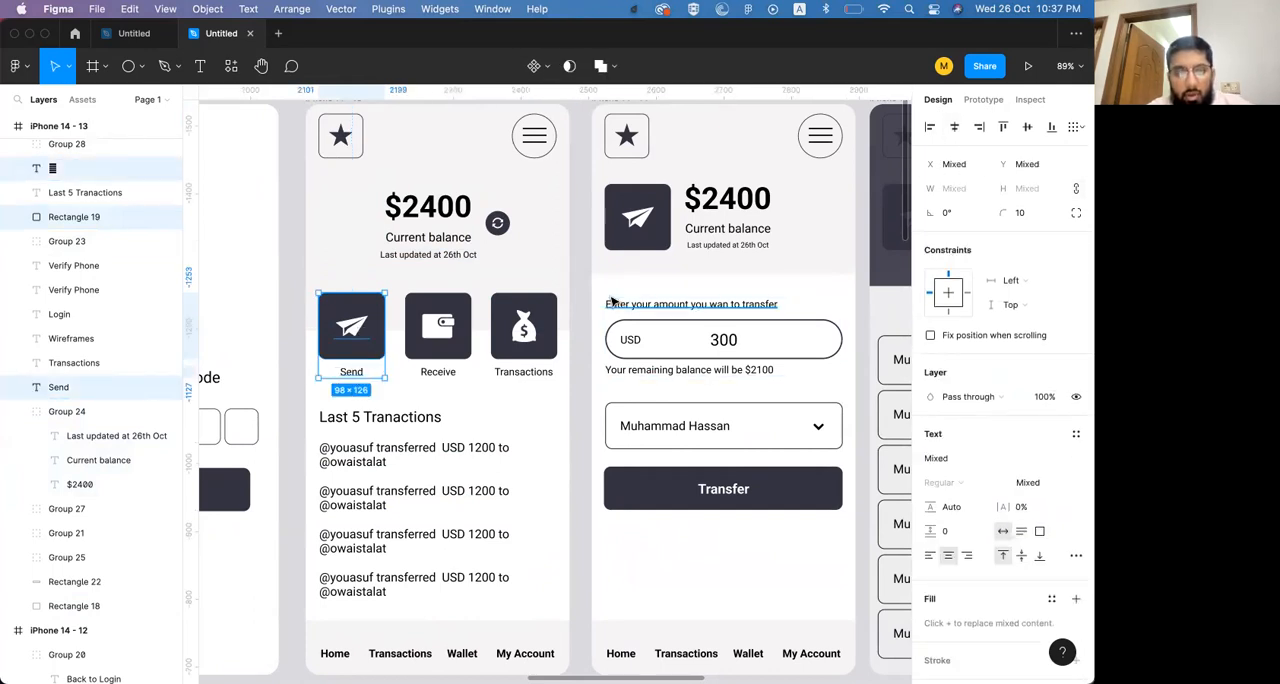
{"action": "key", "text": "super+g"}
Examine the home screen's action tiles and transactions heading and the send-money screen's amount section
{"action": "left_click", "coordinate": [440, 376]}
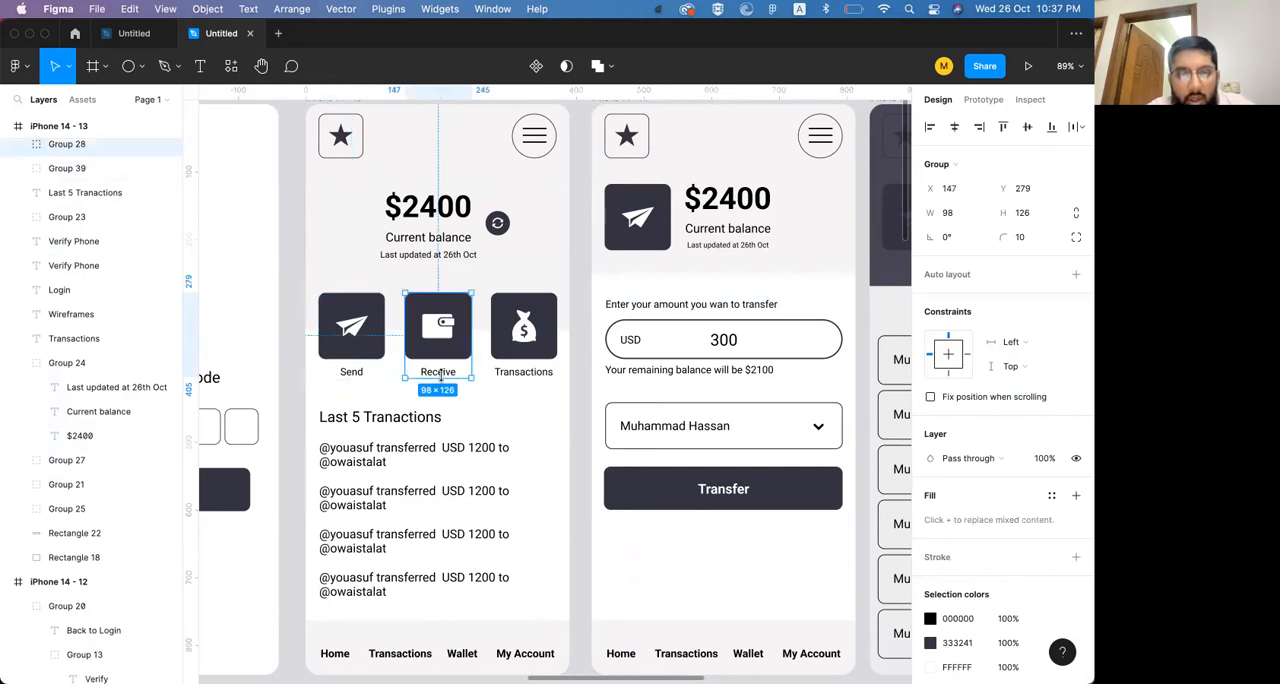
{"action": "left_click", "coordinate": [510, 328]}
{"action": "left_click", "coordinate": [414, 420]}
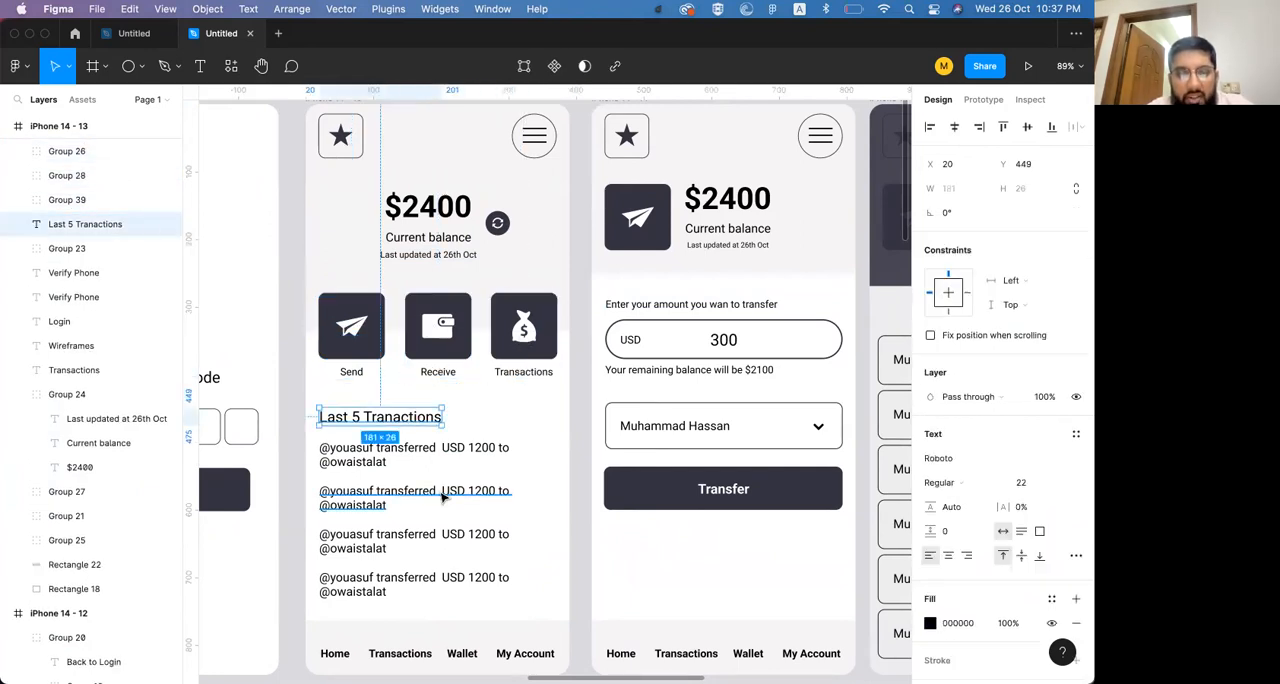
{"action": "scroll", "coordinate": [443, 497], "scroll_direction": "right", "scroll_amount": 5}
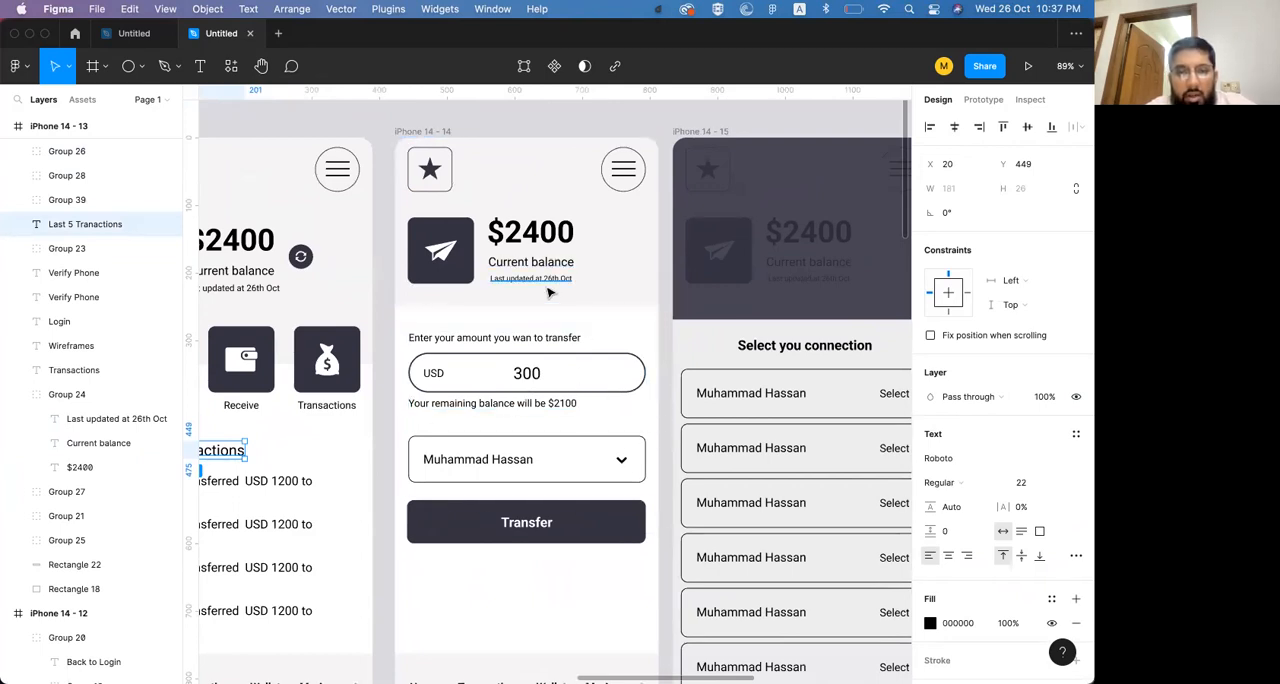
{"action": "scroll", "coordinate": [537, 377], "scroll_direction": "left", "scroll_amount": 2}
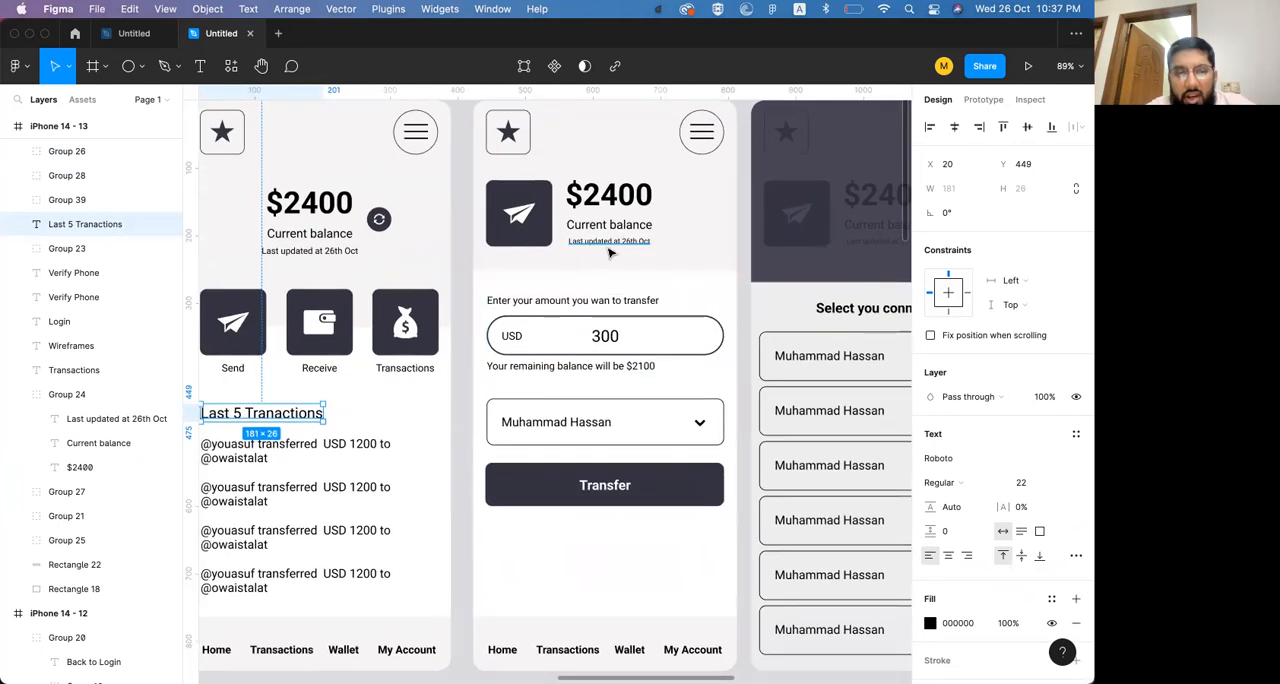
{"action": "left_click", "coordinate": [255, 342]}
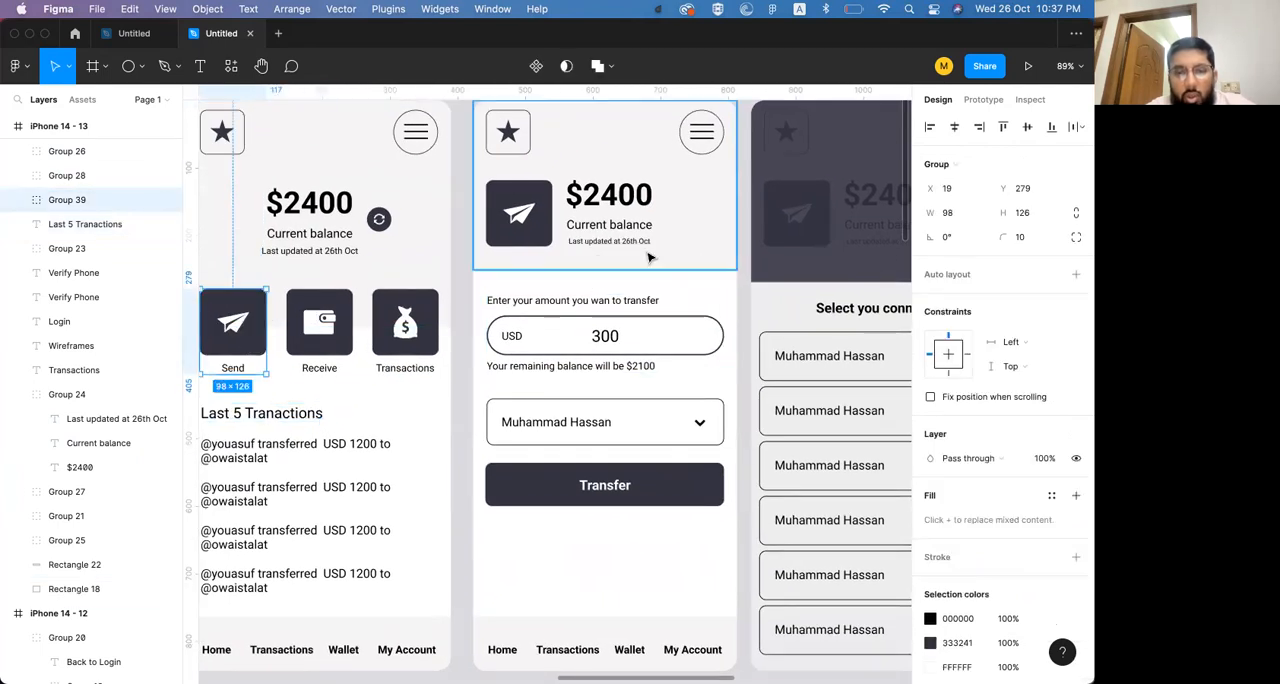
{"action": "left_click", "coordinate": [606, 343]}
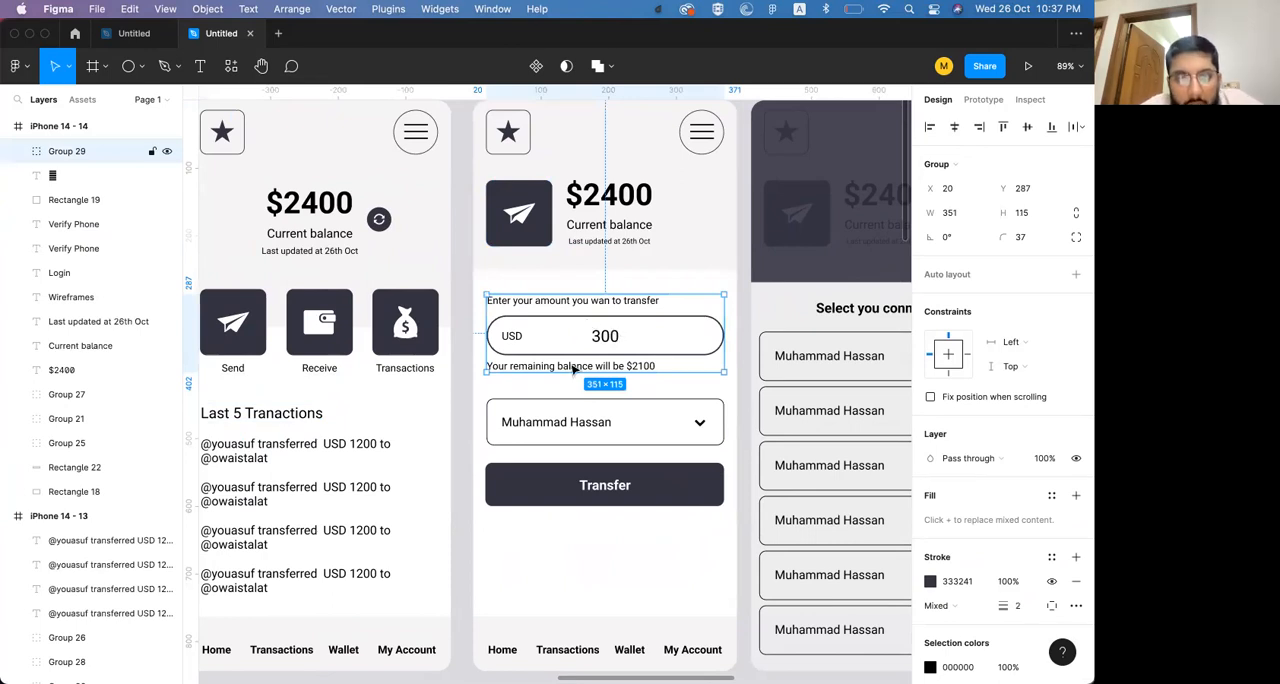
{"action": "key", "text": "Escape"}
{"action": "left_click", "coordinate": [585, 372]}
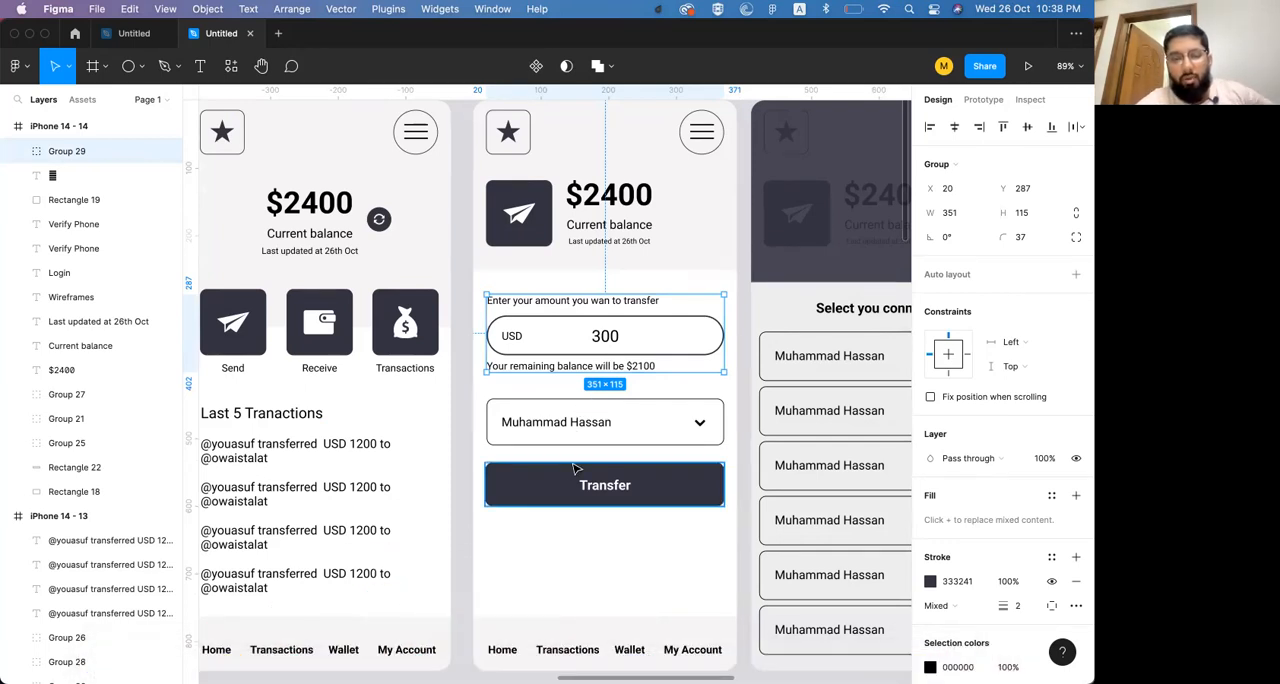
{"action": "scroll", "coordinate": [575, 467], "scroll_direction": "right", "scroll_amount": 2}
{"action": "scroll", "coordinate": [575, 467], "scroll_direction": "down", "scroll_amount": 2}
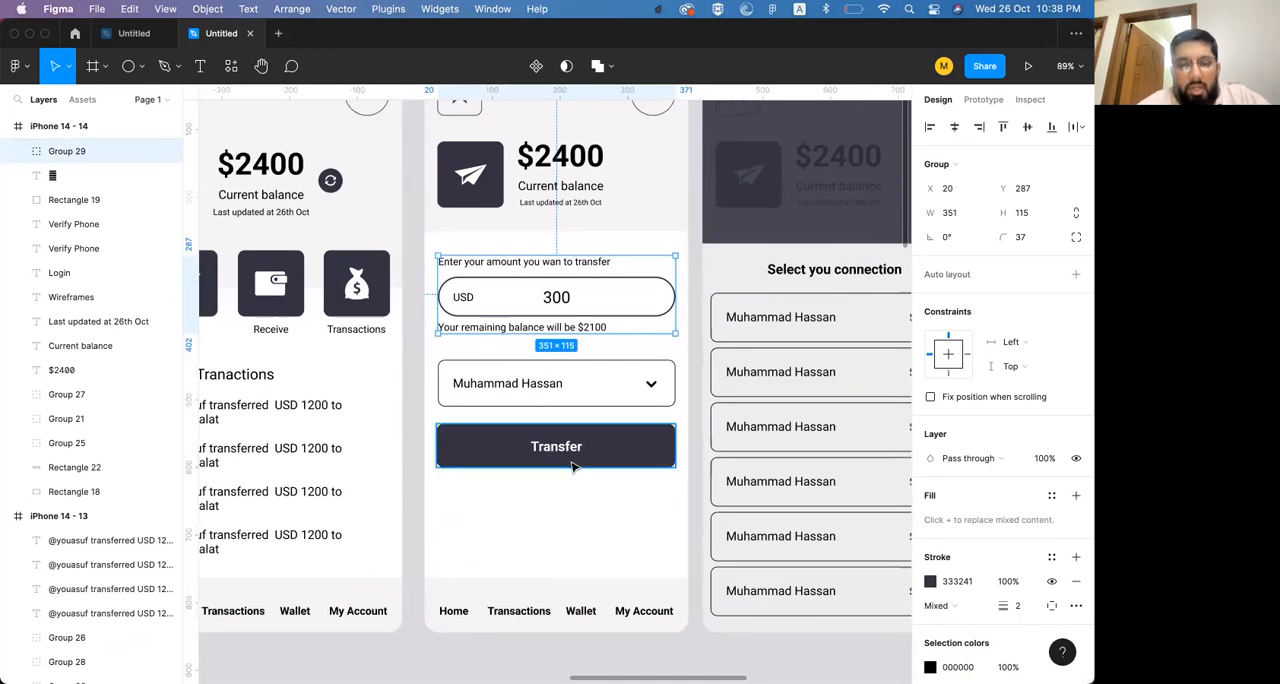
Duplicate the Transfer button directly below itself at Y -918 and change the copy's label to "Cancel"
{"action": "left_click", "coordinate": [570, 455]}
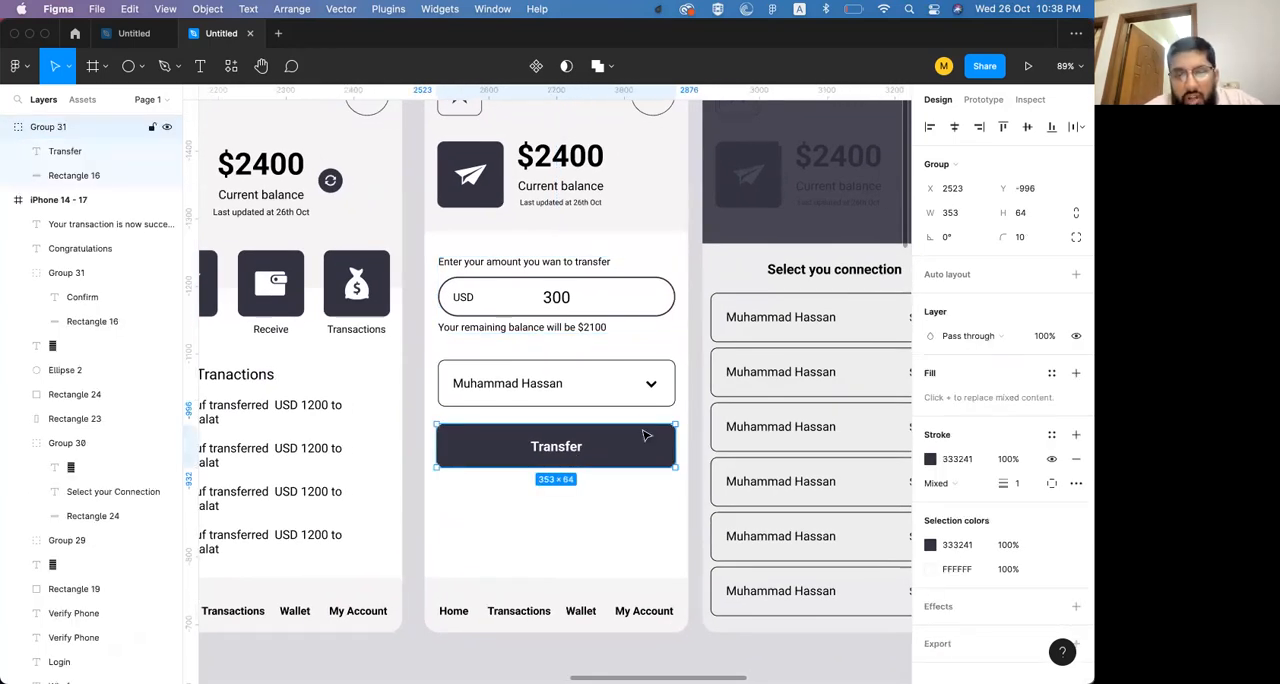
{"action": "left_click_drag", "start_coordinate": [578, 448], "coordinate": [557, 500]}
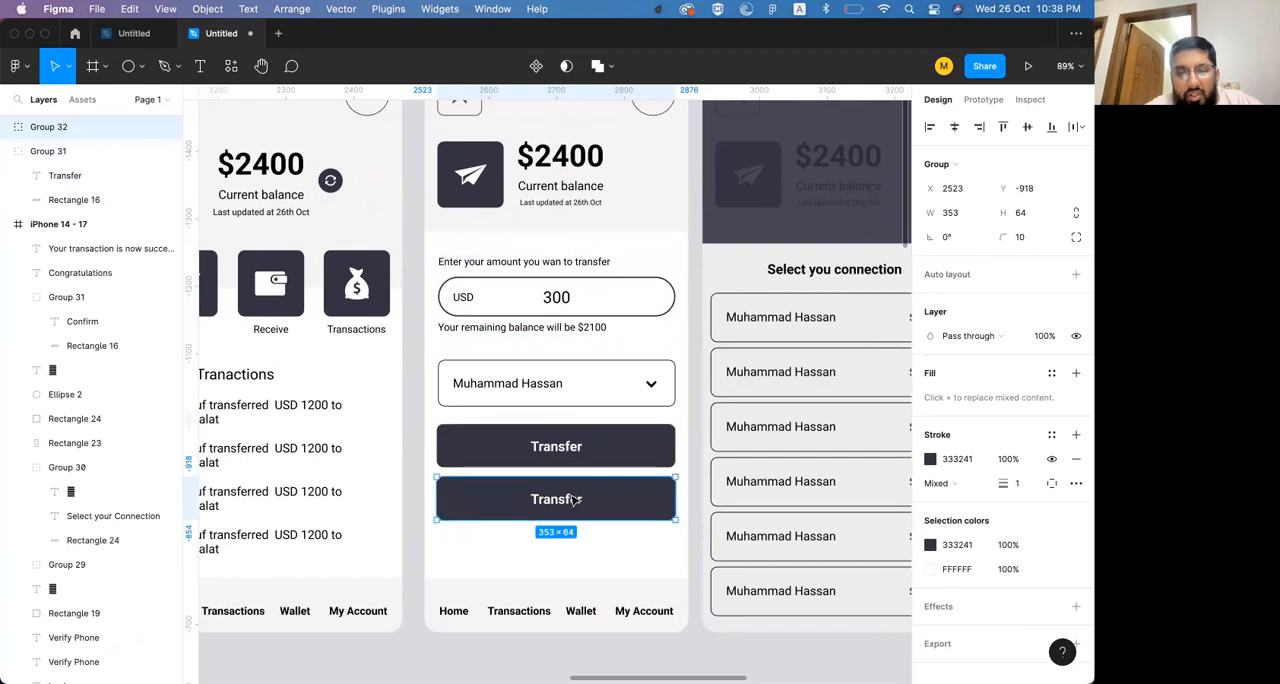
{"action": "double_click", "coordinate": [564, 502]}
{"action": "double_click", "coordinate": [562, 501]}
{"action": "type", "text": "Cancel"}
{"action": "key", "text": "Escape"}
Give the Cancel button a white FFFFFF fill and recolour its label with the Transfer button's dark 333241
{"action": "left_click", "coordinate": [650, 508]}
{"action": "key", "text": "i"}
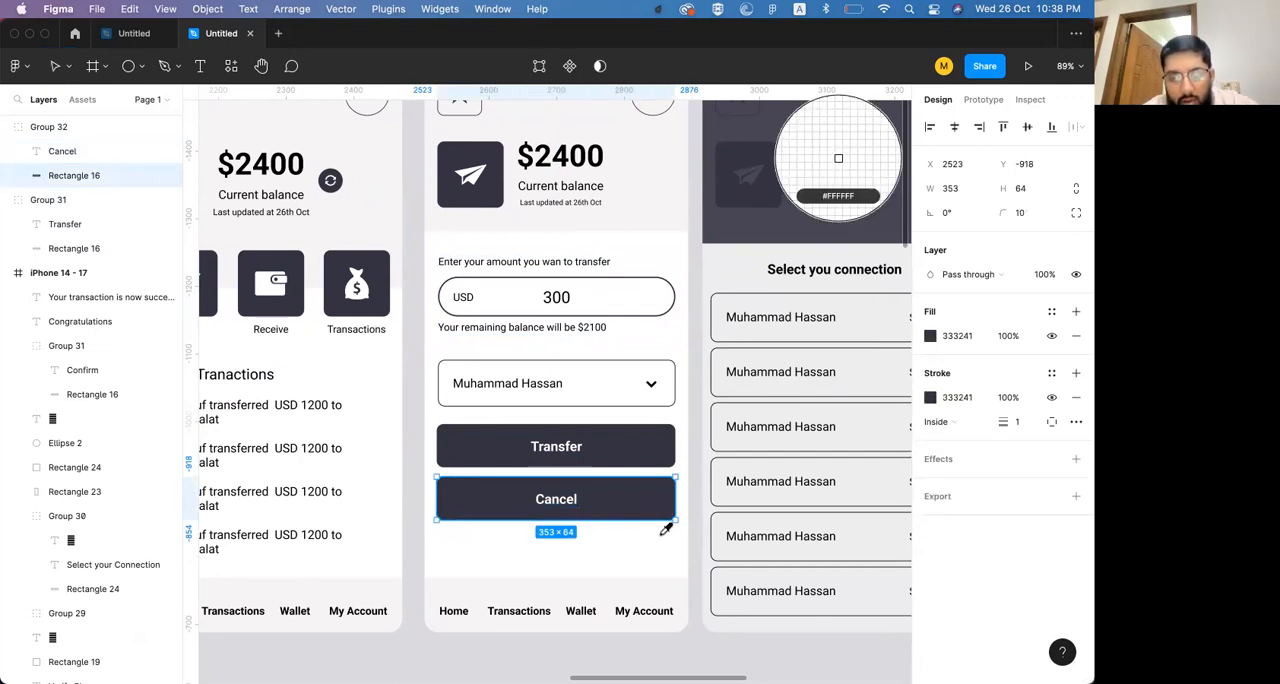
{"action": "left_click", "coordinate": [660, 527]}
{"action": "left_click", "coordinate": [573, 506]}
{"action": "key", "text": "i"}
{"action": "left_click", "coordinate": [654, 449]}
{"action": "left_click", "coordinate": [623, 518]}
{"action": "left_click", "coordinate": [620, 552]}
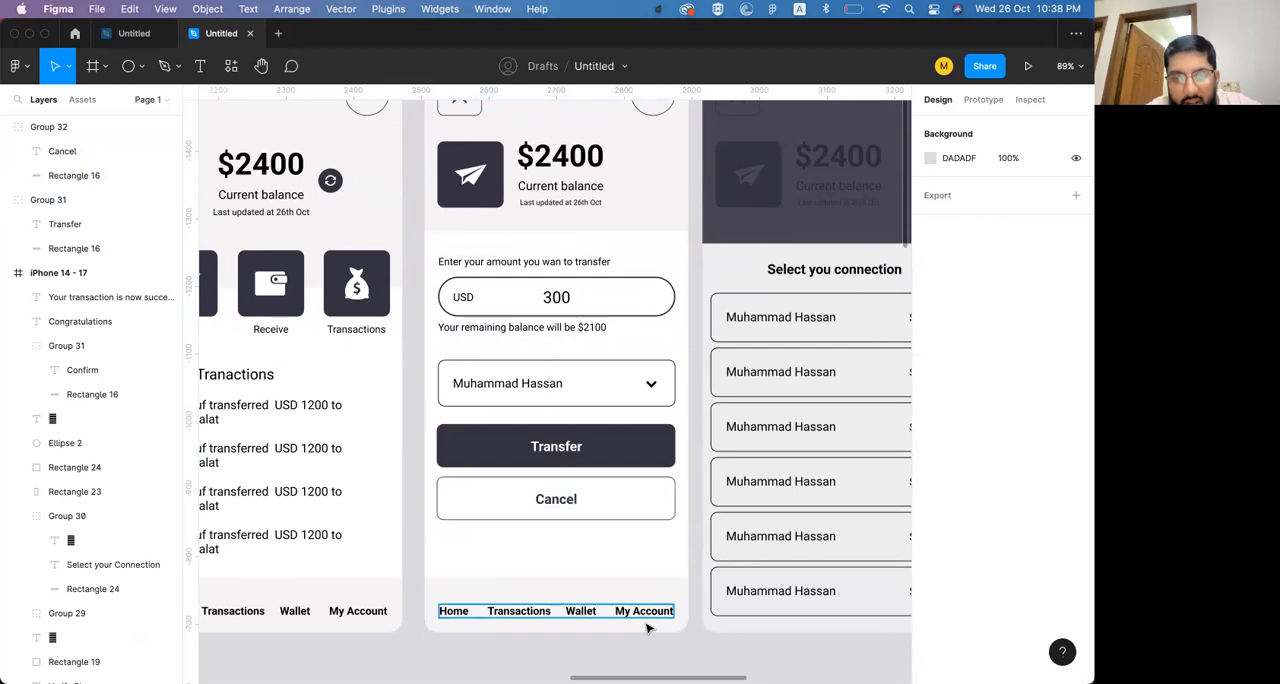
Review the transfer screen's Cancel button and connection field together with the first row of the connection sheet
{"action": "scroll", "coordinate": [617, 546], "scroll_direction": "down", "scroll_amount": 3}
{"action": "scroll", "coordinate": [617, 546], "scroll_direction": "right", "scroll_amount": 2}
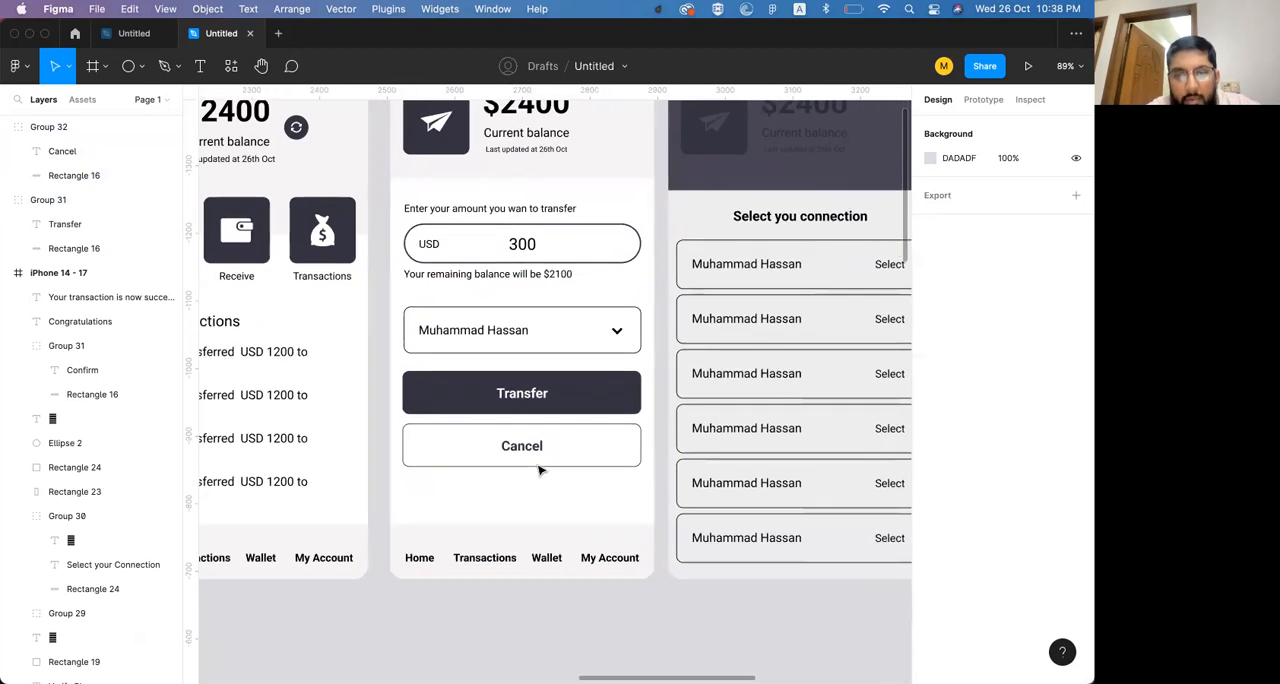
{"action": "left_click", "coordinate": [537, 452]}
{"action": "scroll", "coordinate": [537, 407], "scroll_direction": "up", "scroll_amount": 1}
{"action": "scroll", "coordinate": [530, 420], "scroll_direction": "right", "scroll_amount": 3}
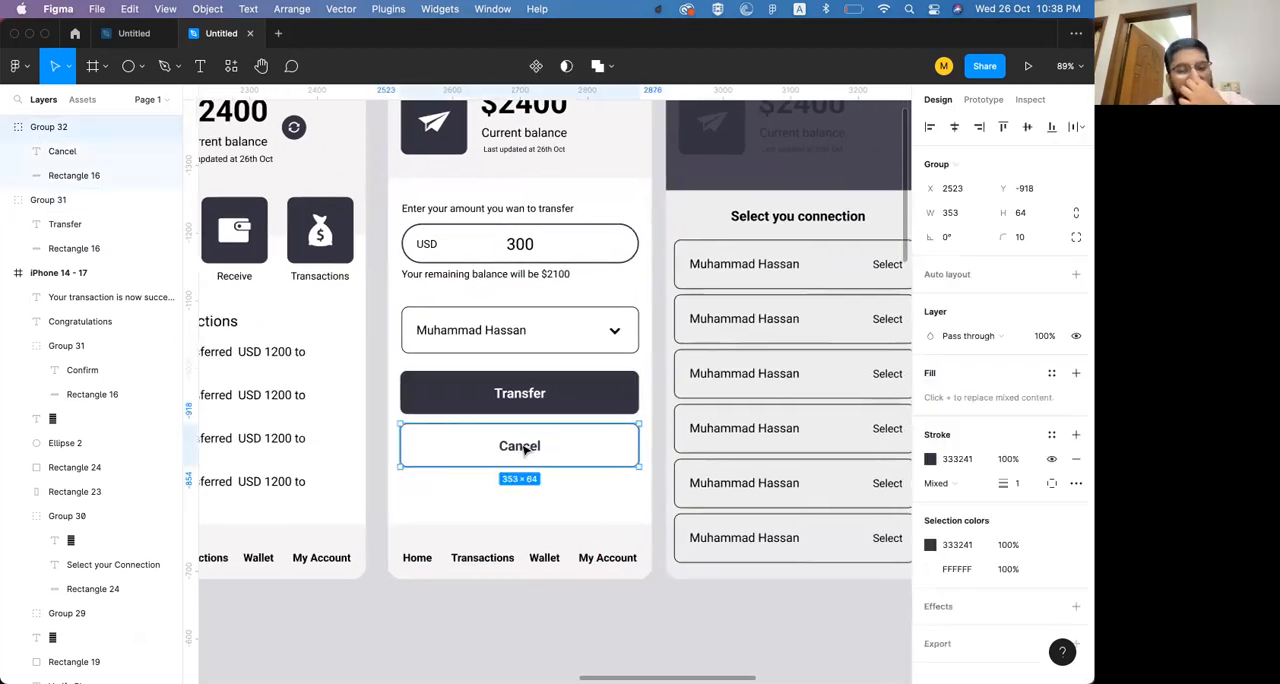
{"action": "scroll", "coordinate": [523, 448], "scroll_direction": "right", "scroll_amount": 4}
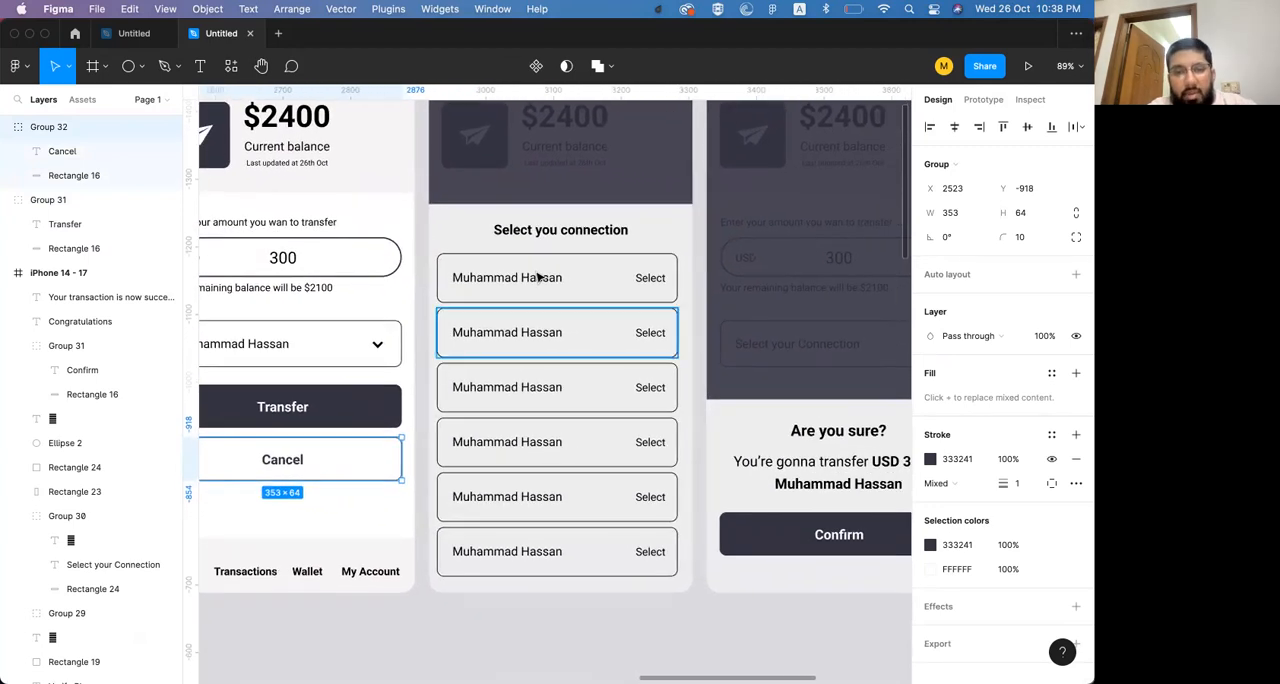
{"action": "left_click", "coordinate": [555, 233]}
{"action": "left_click", "coordinate": [561, 284]}
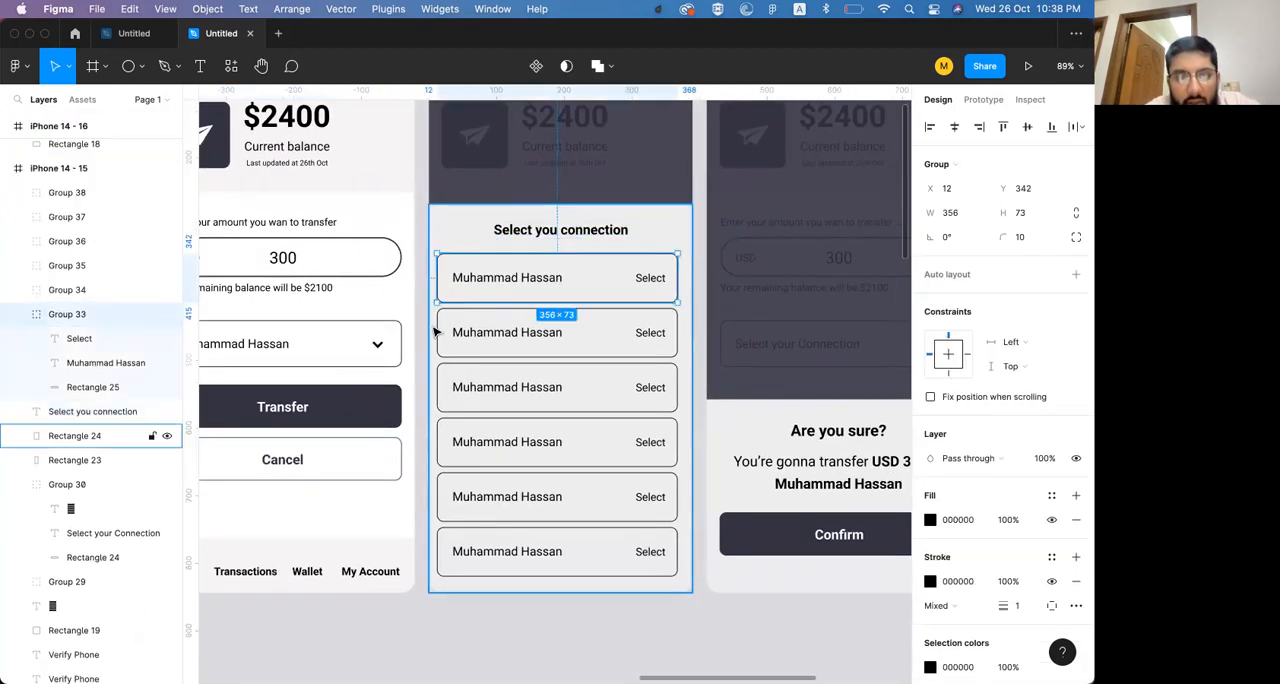
{"action": "scroll", "coordinate": [434, 331], "scroll_direction": "left", "scroll_amount": 2}
{"action": "scroll", "coordinate": [434, 331], "scroll_direction": "down", "scroll_amount": 1}
{"action": "key", "text": "Escape"}
{"action": "left_click", "coordinate": [294, 339]}
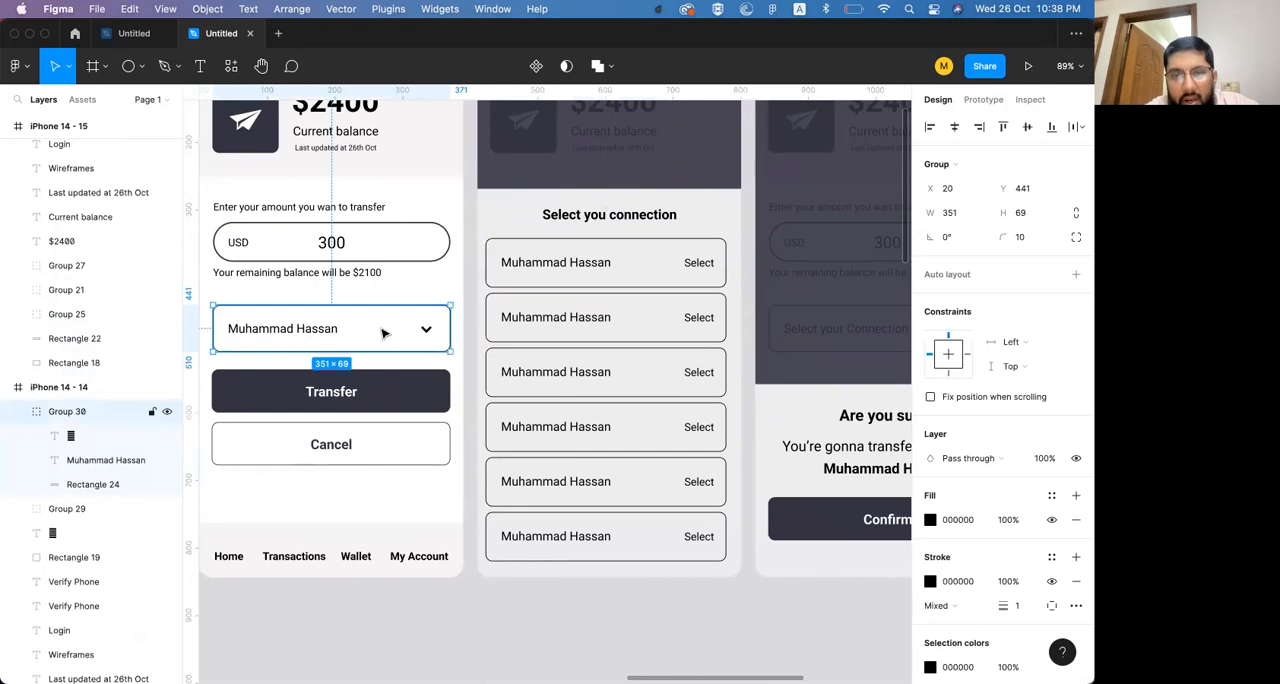
{"action": "scroll", "coordinate": [569, 331], "scroll_direction": "right", "scroll_amount": 3}
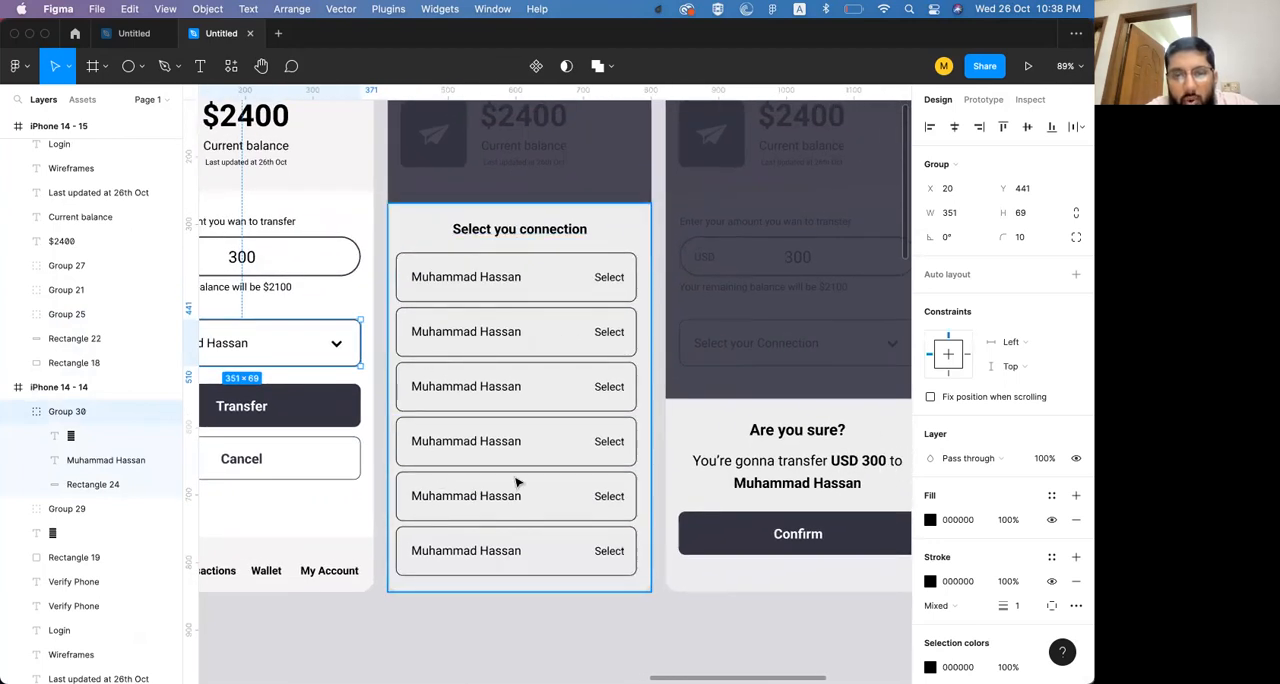
Select all six connection rows together with the heading and background panel of the connection sheet
{"action": "left_click", "coordinate": [451, 284]}
{"action": "left_click", "coordinate": [451, 334], "text": "shift"}
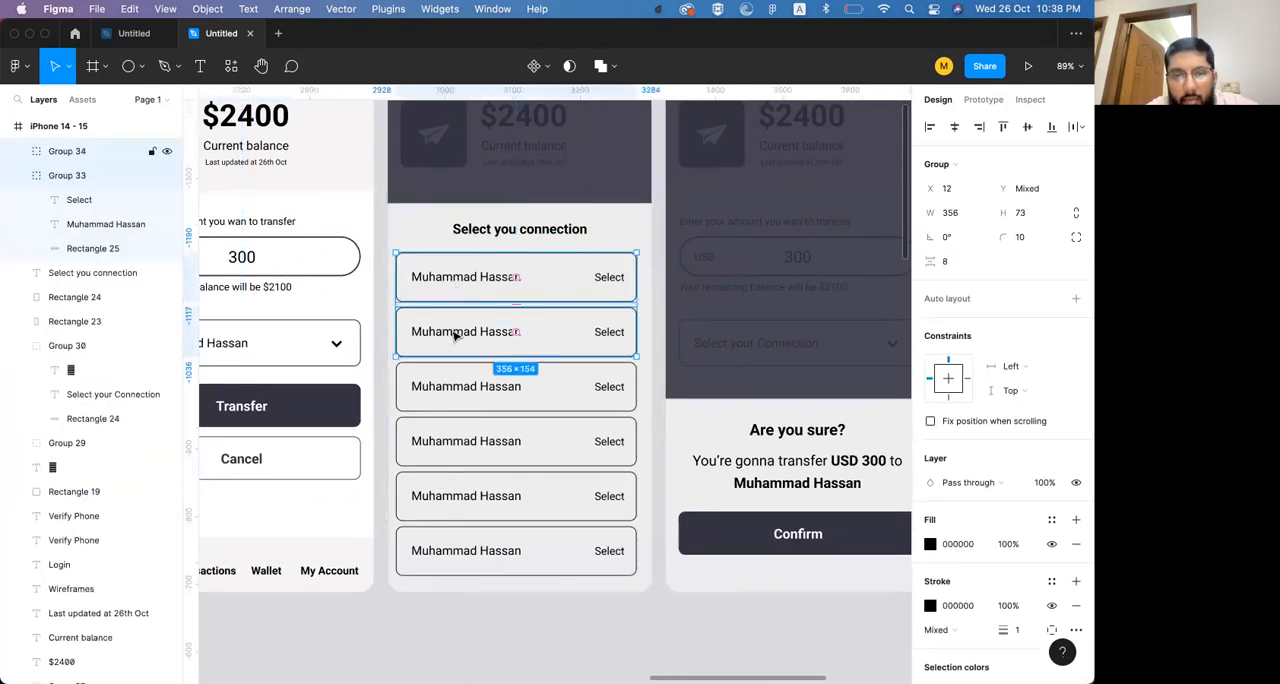
{"action": "left_click", "coordinate": [452, 388], "text": "shift"}
{"action": "left_click", "coordinate": [458, 498], "text": "shift"}
{"action": "left_click", "coordinate": [460, 553], "text": "shift"}
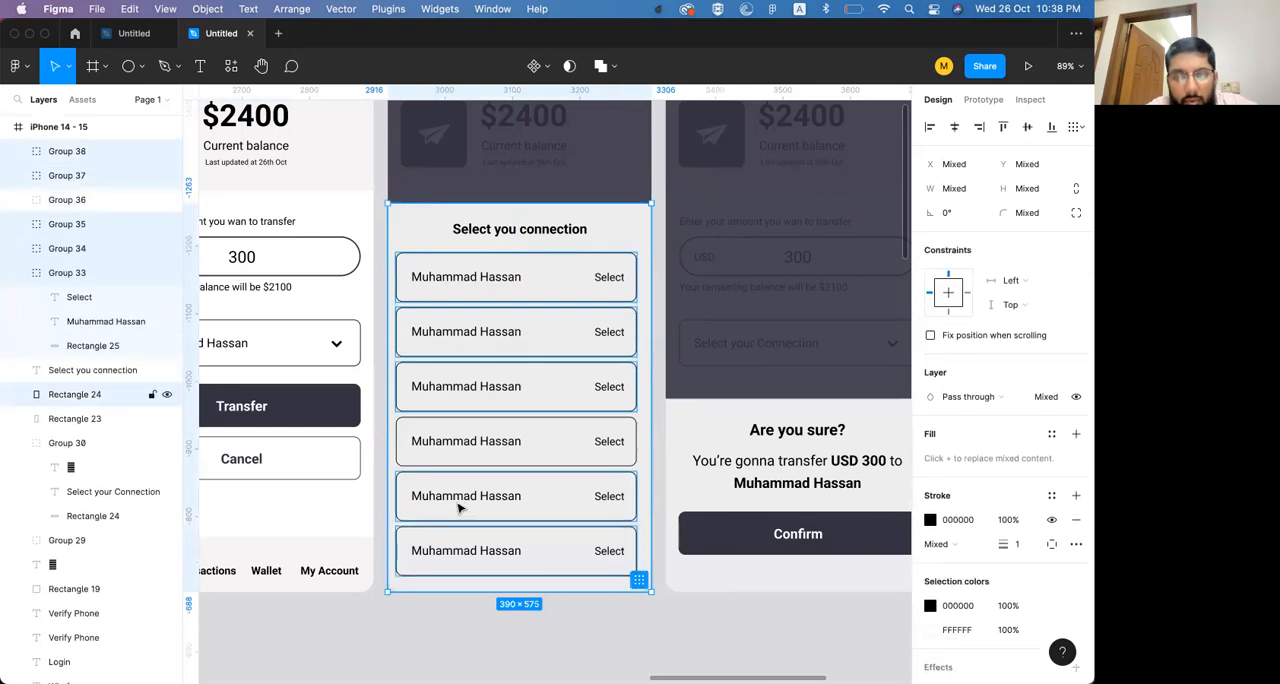
{"action": "left_click", "coordinate": [470, 443], "text": "shift"}
{"action": "left_click", "coordinate": [445, 237], "text": "shift"}
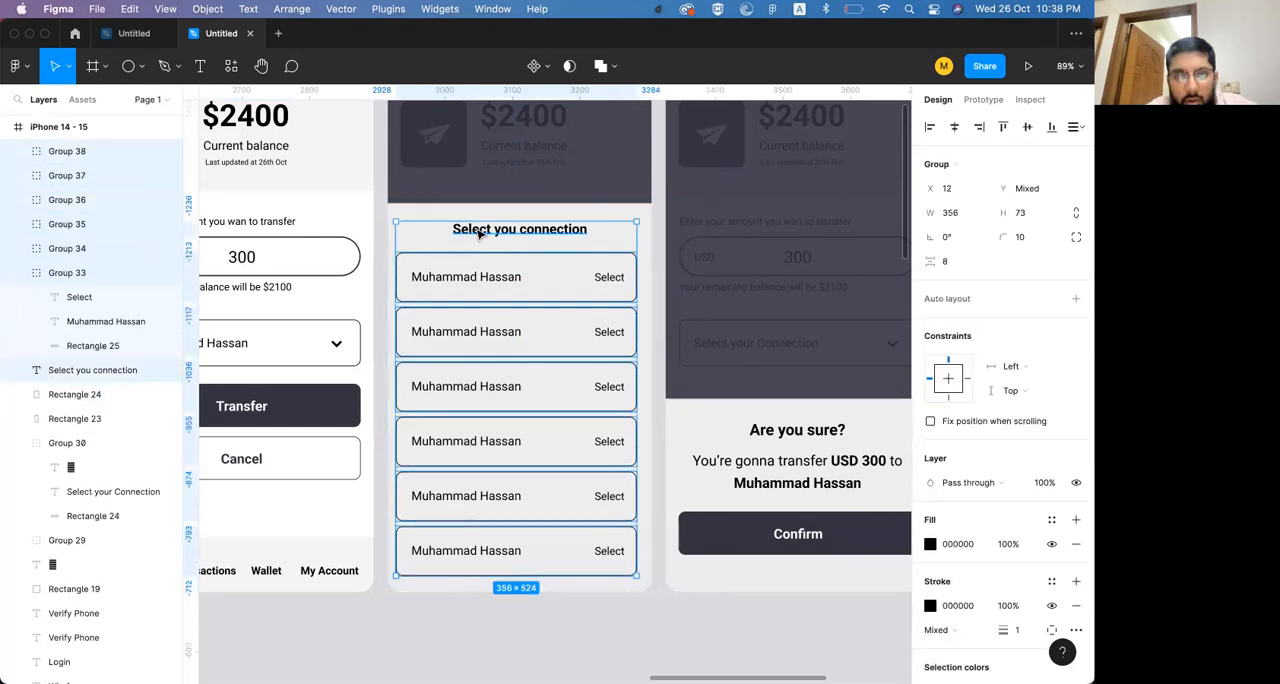
{"action": "left_click", "coordinate": [428, 234], "text": "shift"}
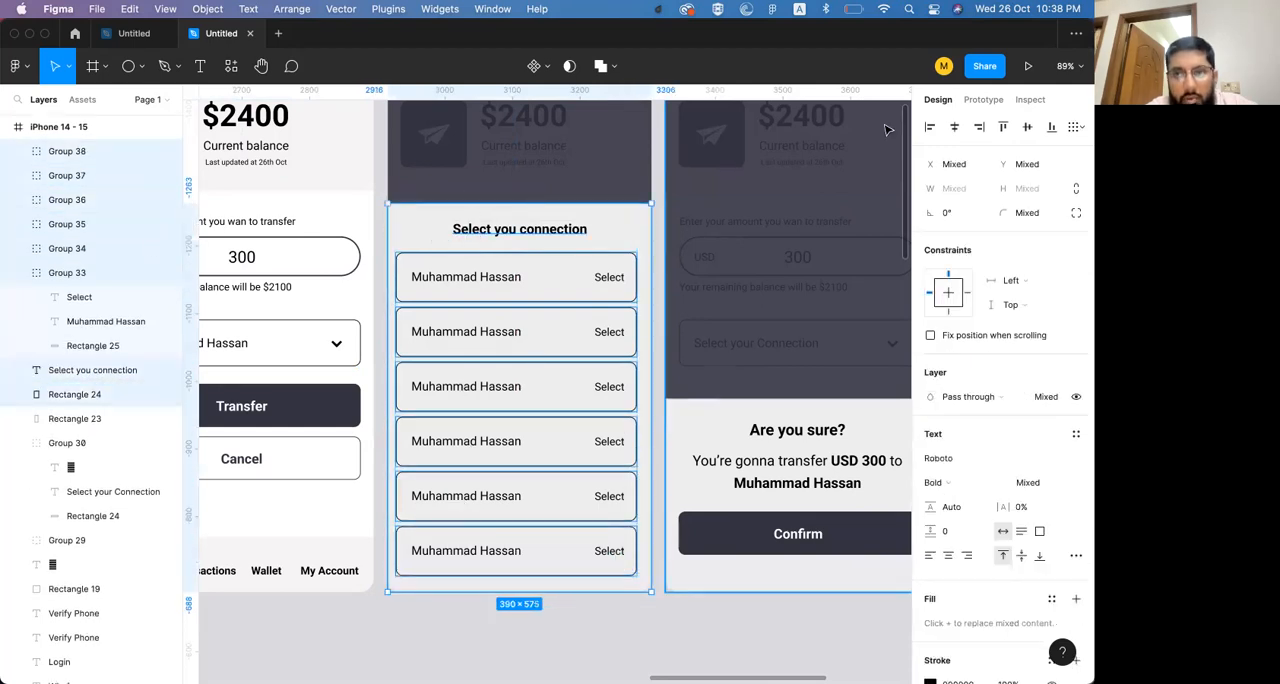
Examine the confirmation sheet's transfer message and Confirm button, and the success sheet's checkmark, heading and message
{"action": "left_click", "coordinate": [755, 279]}
{"action": "scroll", "coordinate": [755, 279], "scroll_direction": "right", "scroll_amount": 4}
{"action": "left_click", "coordinate": [634, 446]}
{"action": "left_click", "coordinate": [591, 474]}
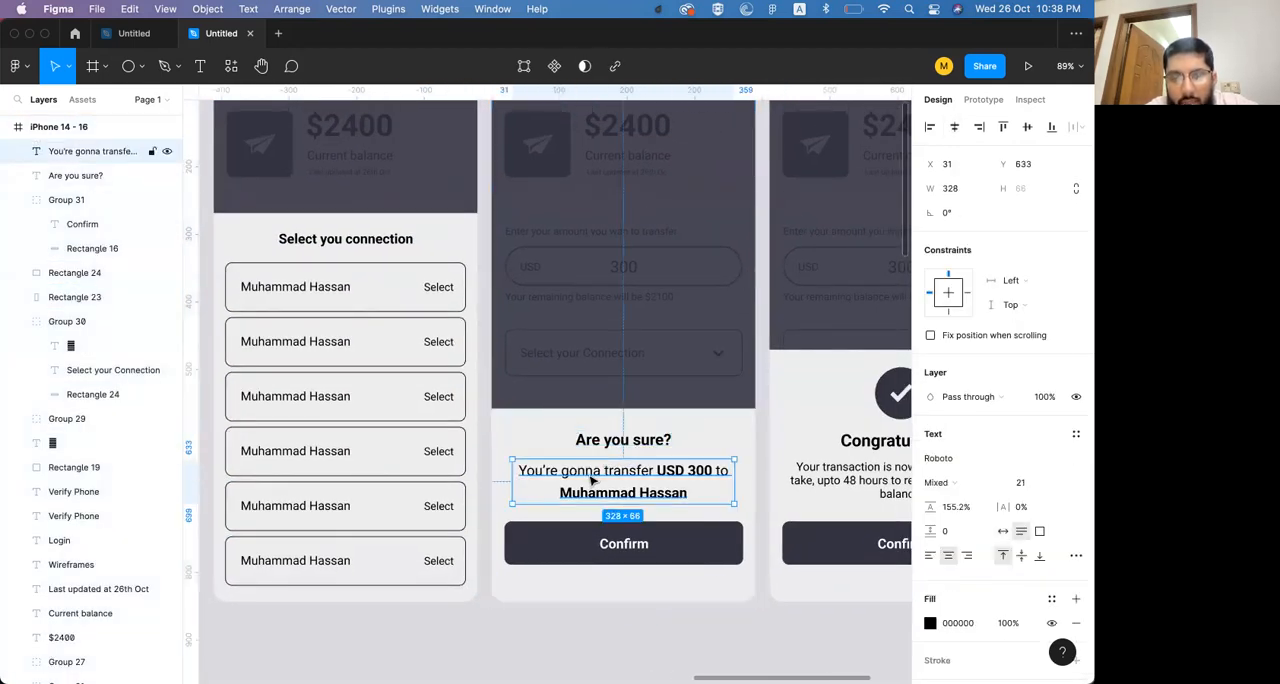
{"action": "scroll", "coordinate": [591, 477], "scroll_direction": "right", "scroll_amount": 2}
{"action": "scroll", "coordinate": [591, 477], "scroll_direction": "down", "scroll_amount": 2}
{"action": "left_click", "coordinate": [568, 498]}
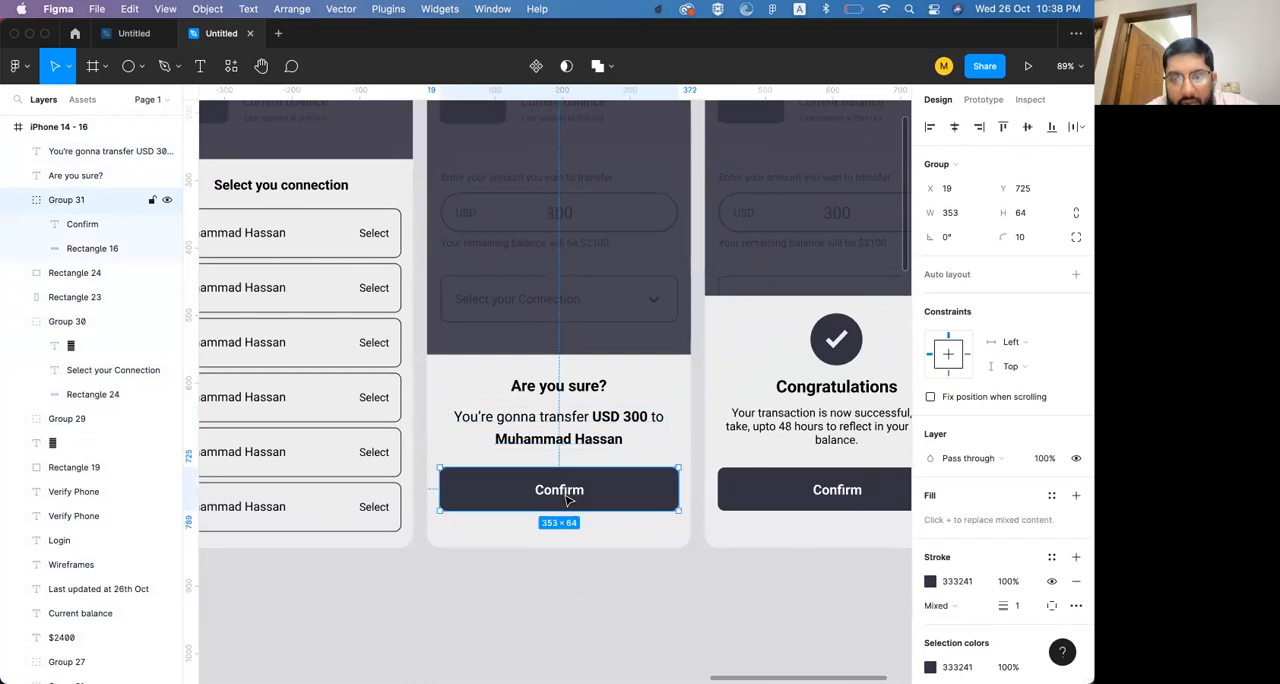
{"action": "scroll", "coordinate": [567, 500], "scroll_direction": "right", "scroll_amount": 5}
{"action": "left_click", "coordinate": [584, 424]}
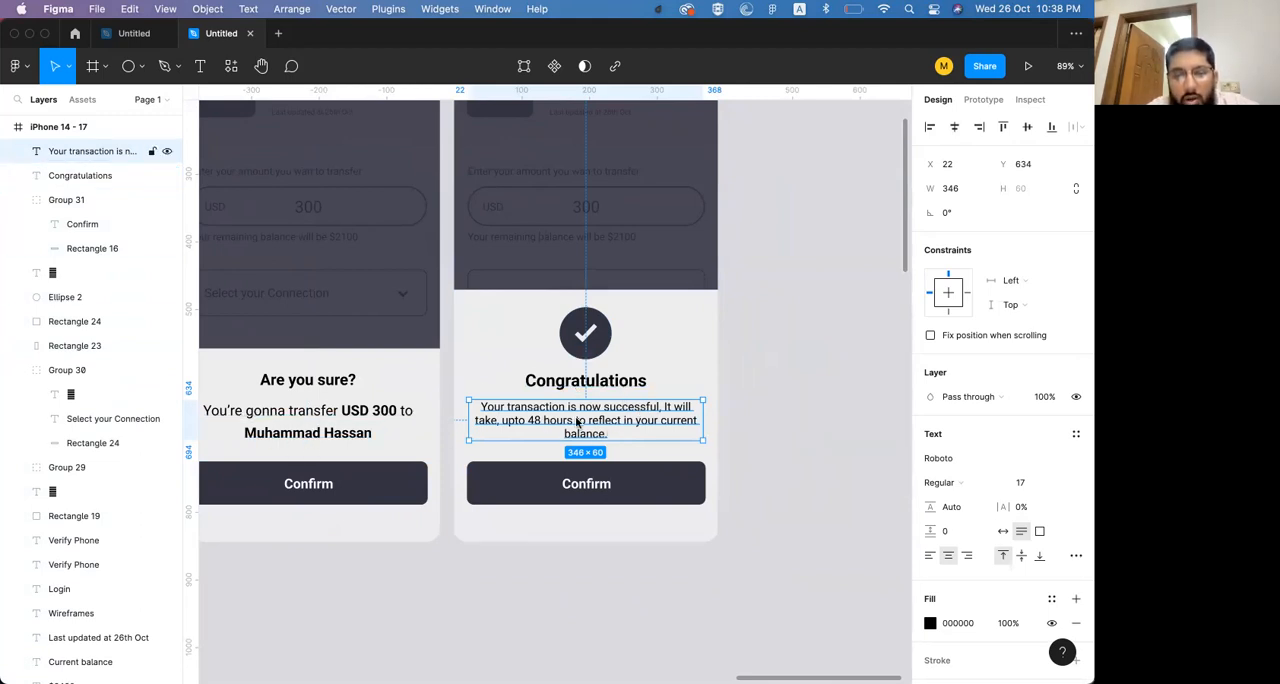
{"action": "scroll", "coordinate": [575, 417], "scroll_direction": "down", "scroll_amount": 1}
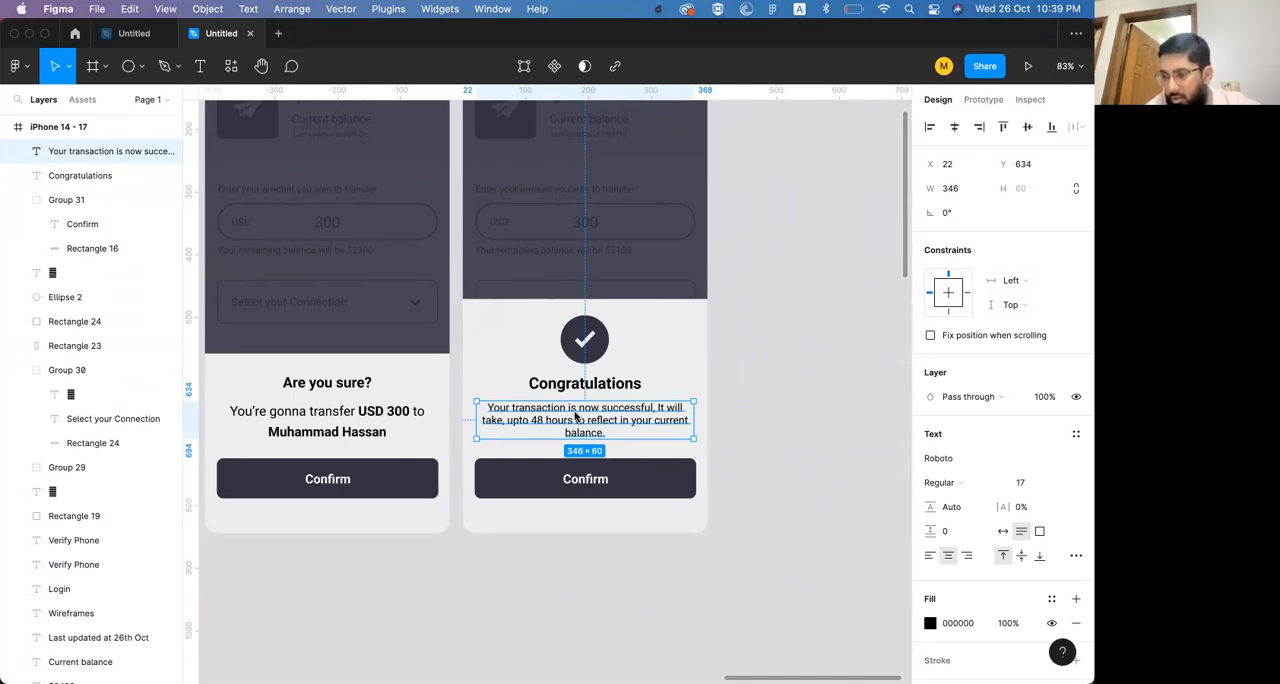
{"action": "left_click", "coordinate": [783, 374]}
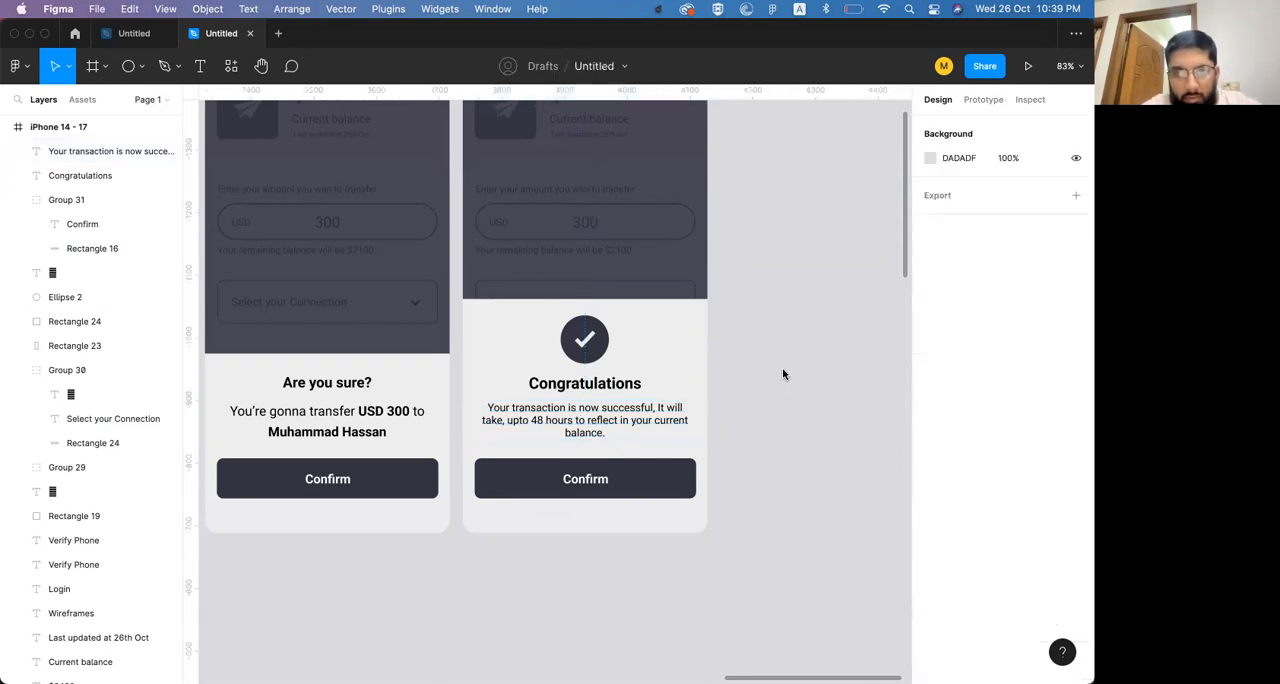
{"action": "scroll", "coordinate": [783, 374], "scroll_direction": "up", "scroll_amount": 2}
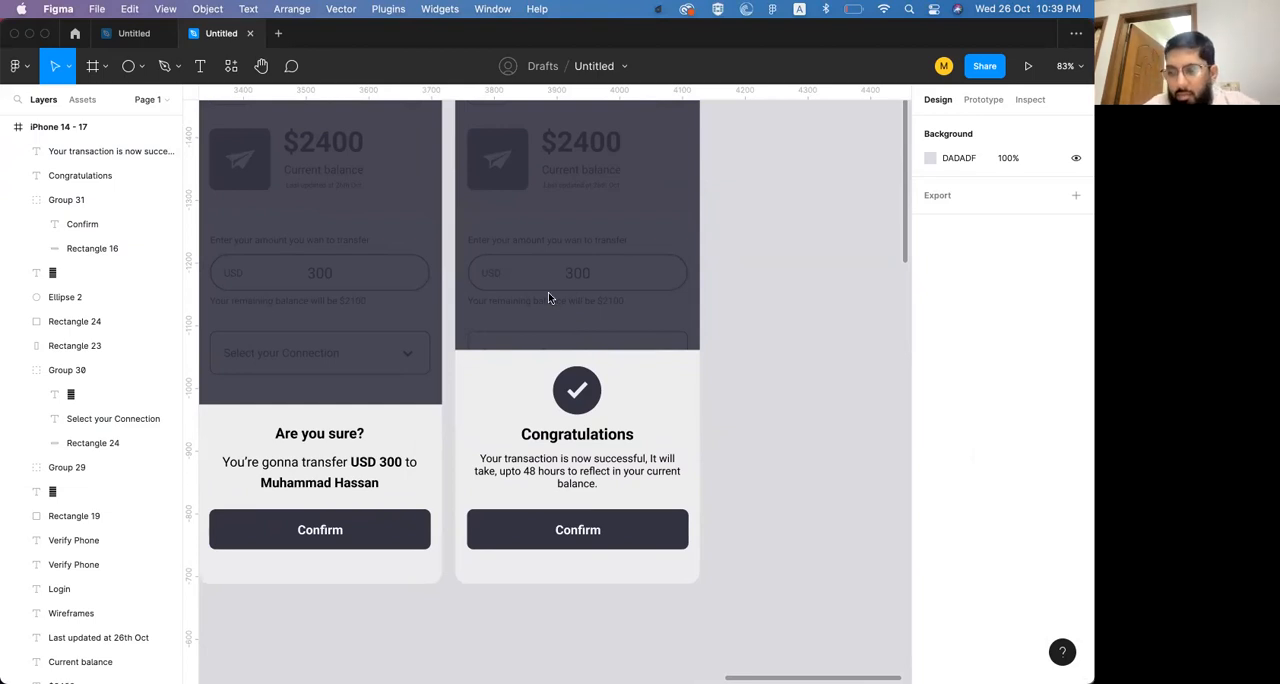
{"action": "key", "text": "super+Tab"}
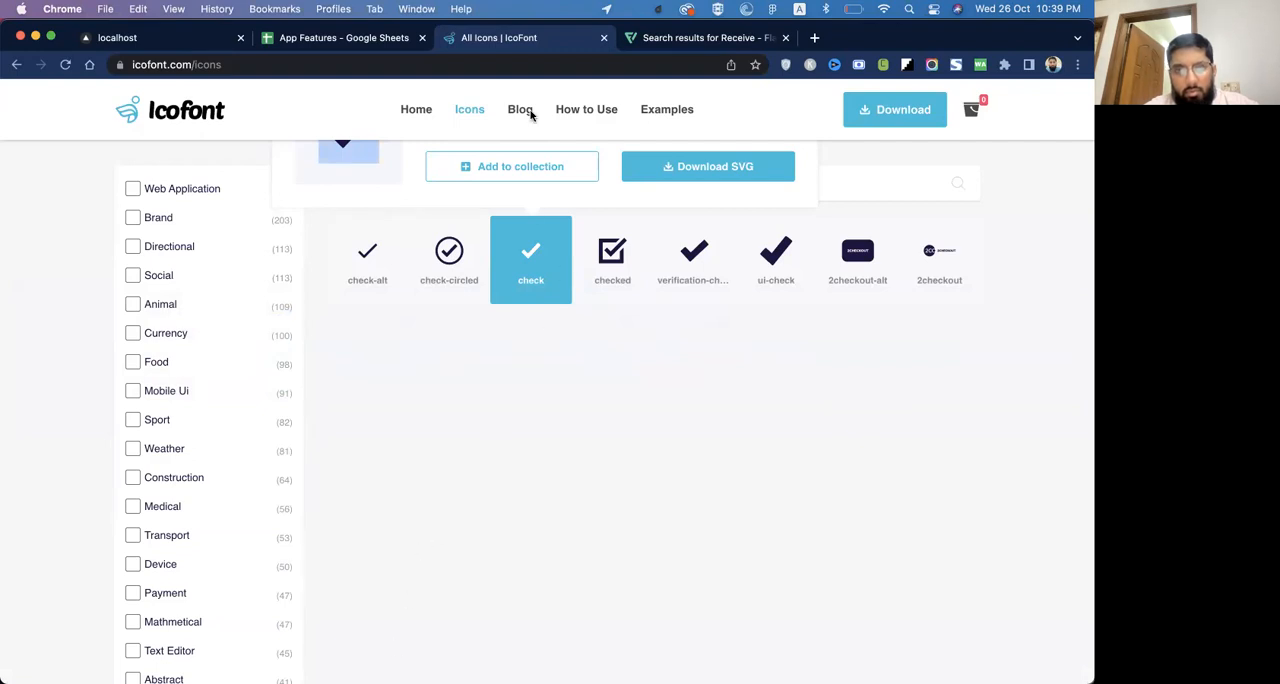
{"action": "key", "text": "super+Tab"}
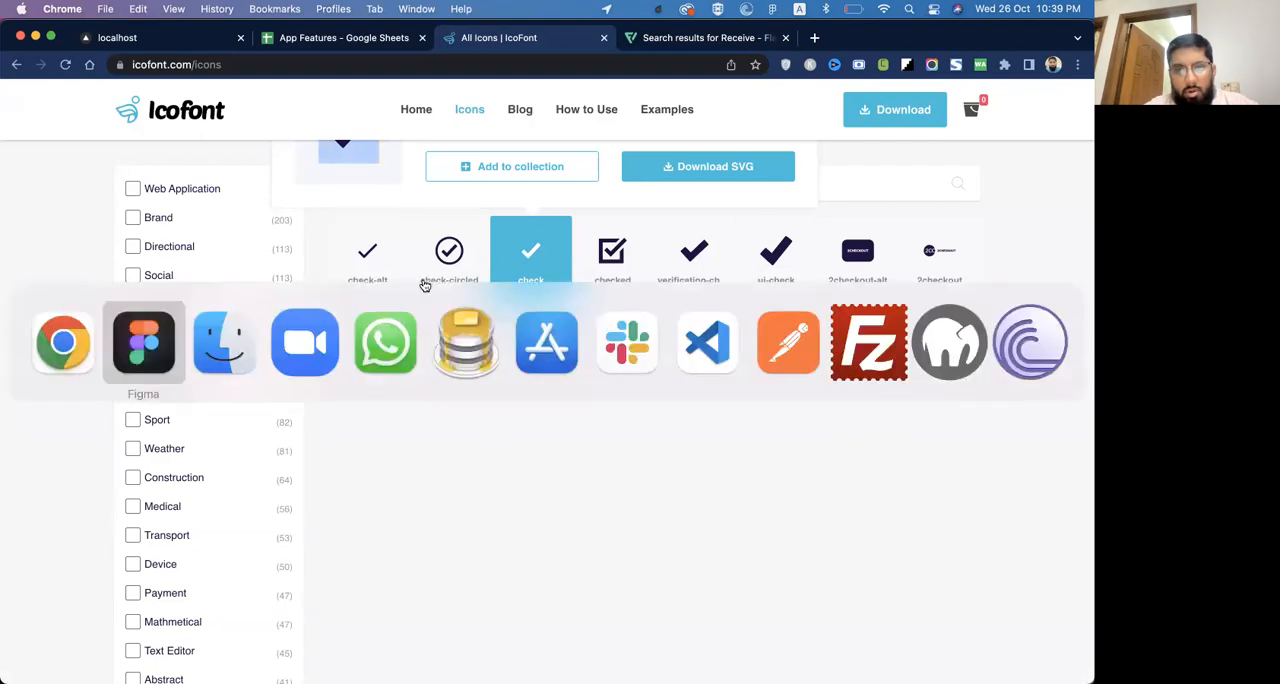
{"action": "left_click", "coordinate": [312, 342]}
{"action": "key", "text": "super+Tab"}
{"action": "key", "text": "super+Tab"}
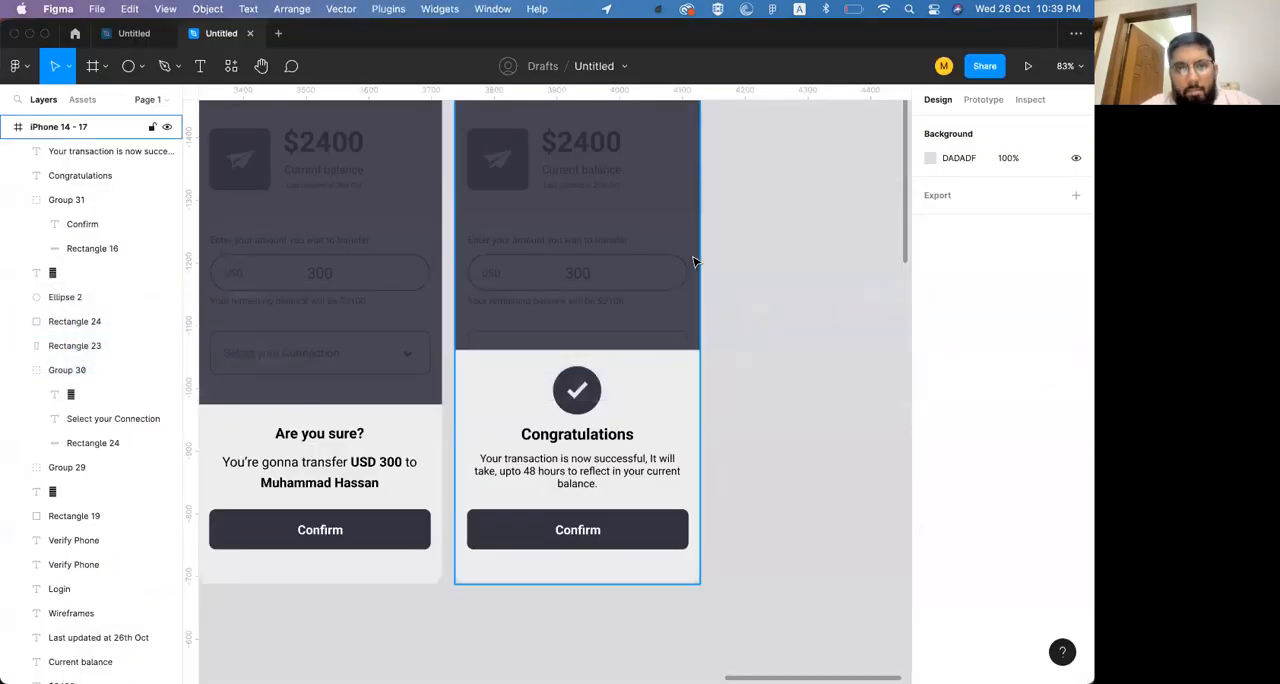
Look over the full row of app screens from the login screen to the success sheet
{"action": "scroll", "coordinate": [694, 263], "scroll_direction": "left", "scroll_amount": 5}
{"action": "scroll", "coordinate": [694, 262], "scroll_direction": "down", "scroll_amount": 5}
{"action": "scroll", "coordinate": [694, 262], "scroll_direction": "left", "scroll_amount": 5}
{"action": "scroll", "coordinate": [694, 262], "scroll_direction": "left", "scroll_amount": 5}
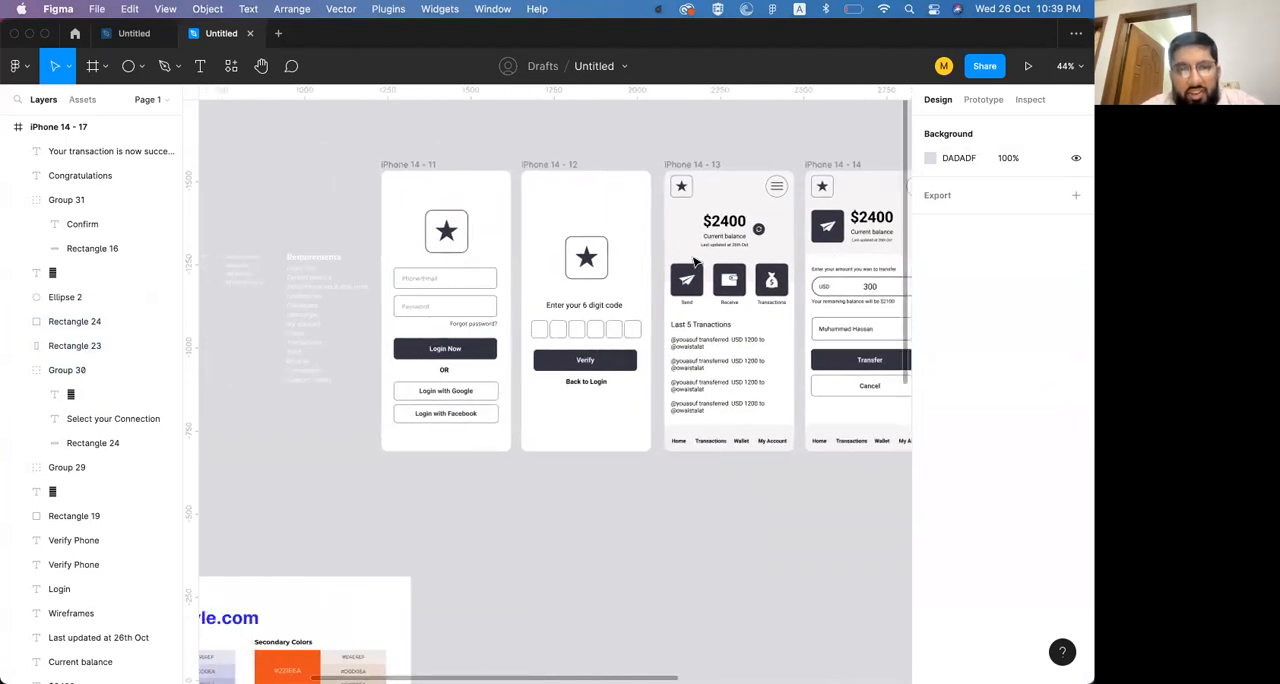
{"action": "scroll", "coordinate": [694, 262], "scroll_direction": "right", "scroll_amount": 10}
{"action": "scroll", "coordinate": [694, 262], "scroll_direction": "right", "scroll_amount": 4}
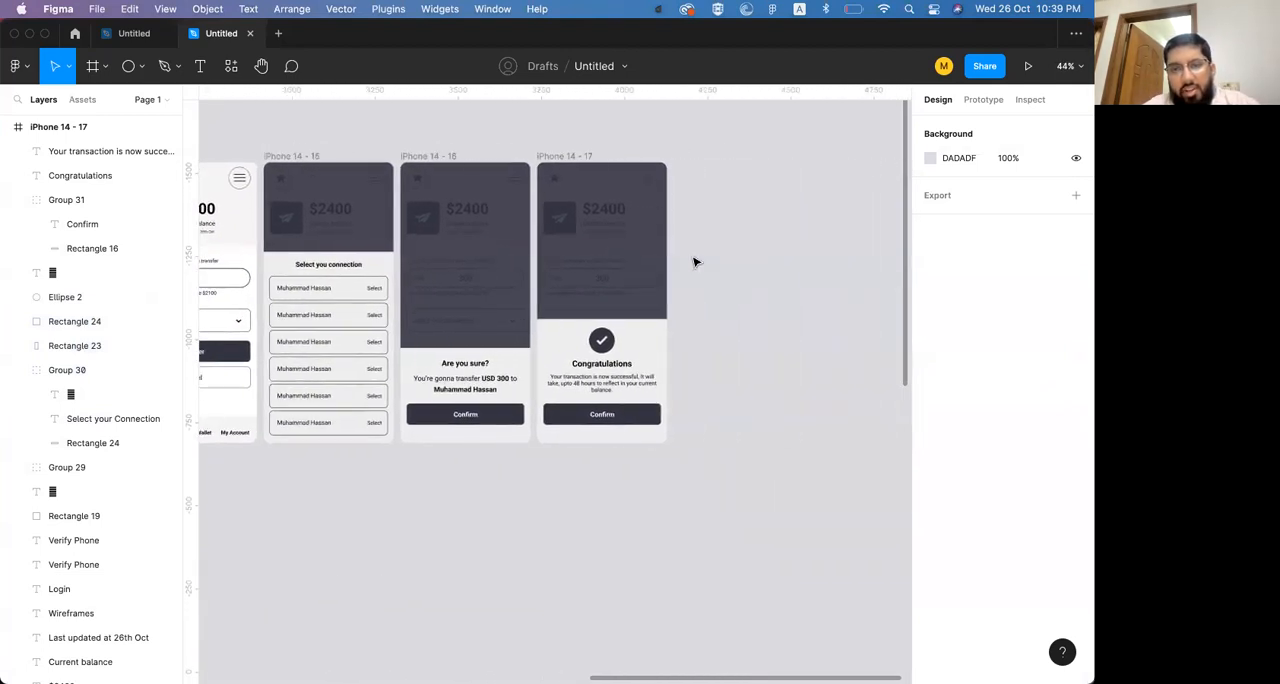